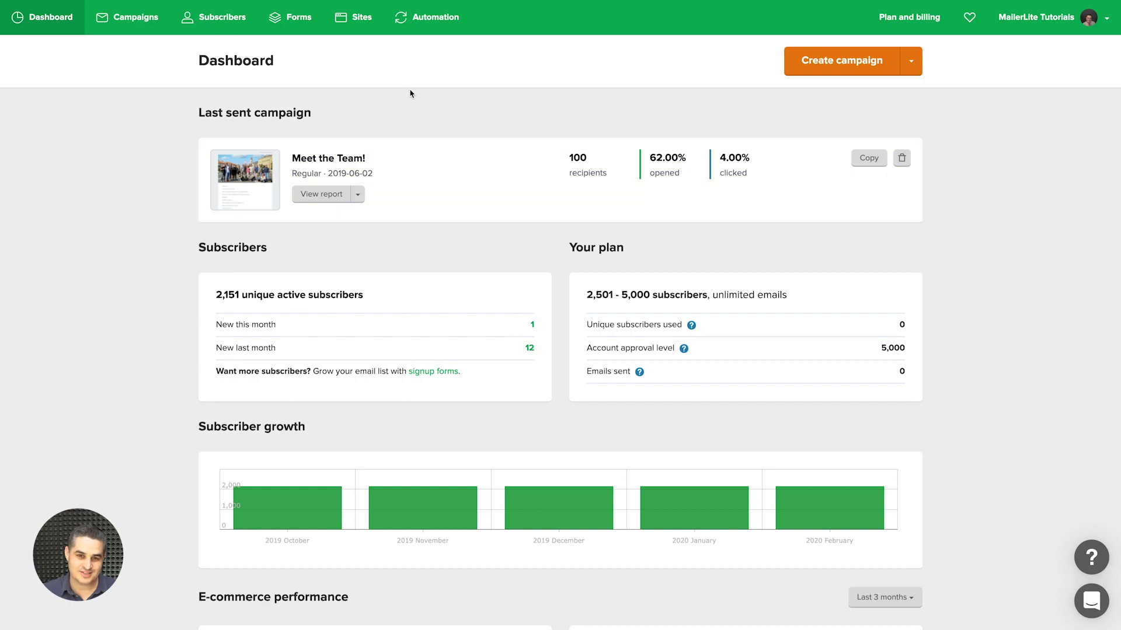
Create a new website in the Sites section and name it "Site"
{"action": "left_click", "coordinate": [355, 17]}
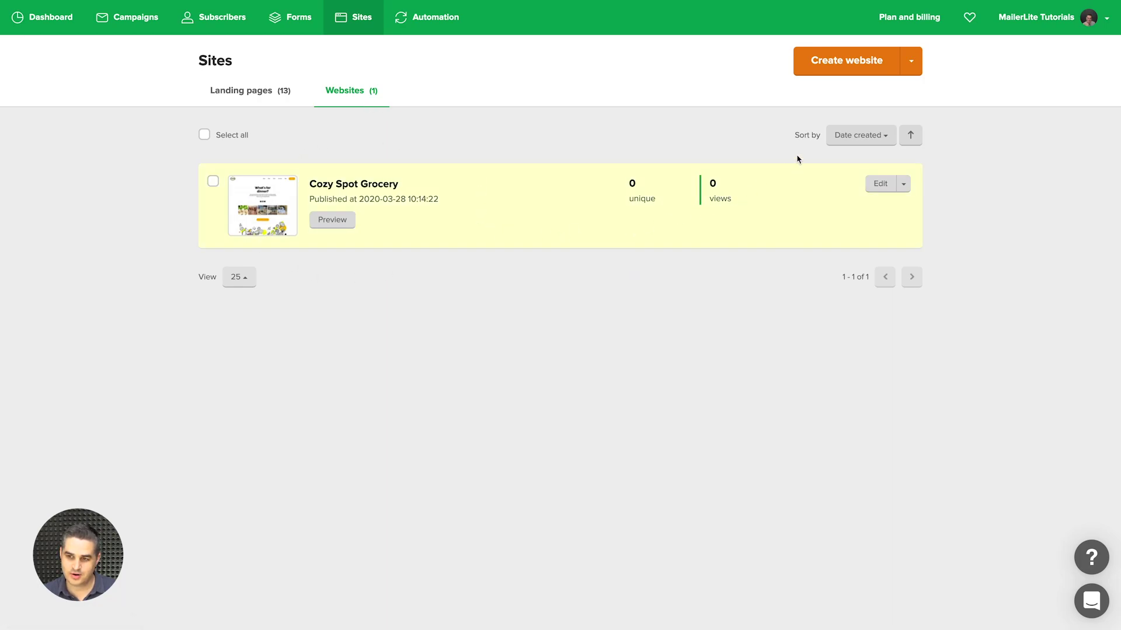
{"action": "left_click", "coordinate": [855, 70]}
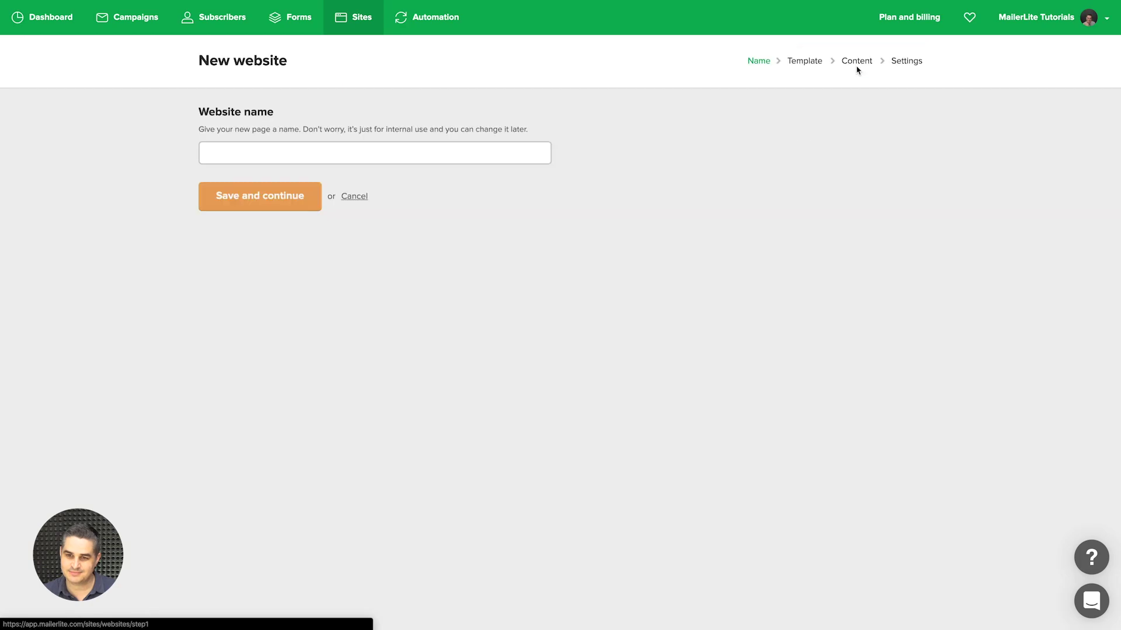
{"action": "left_click", "coordinate": [461, 152]}
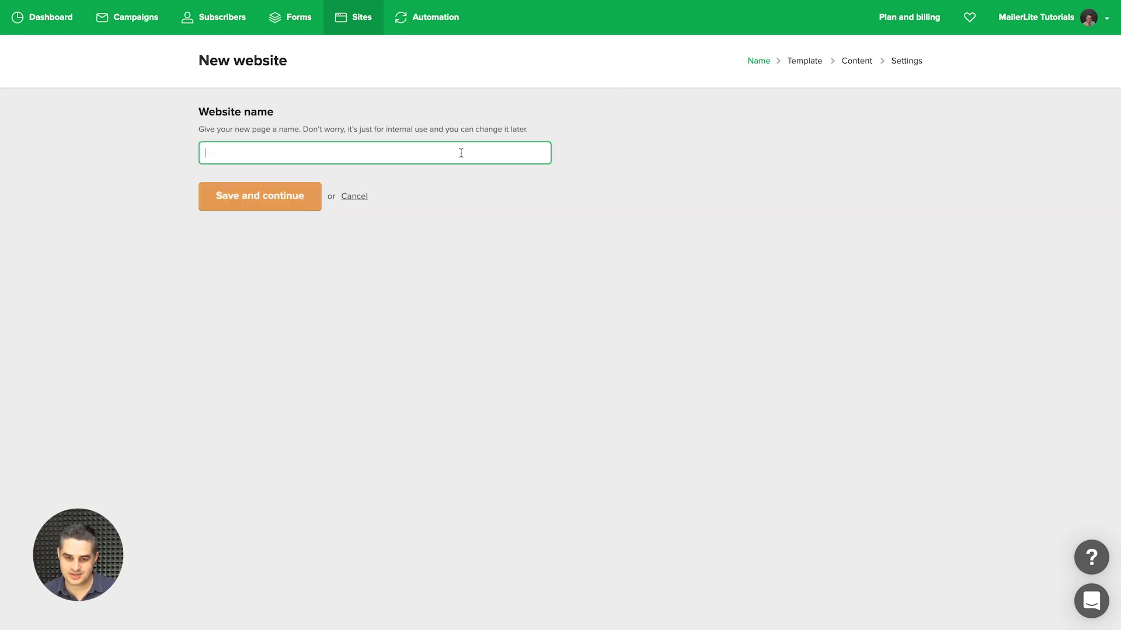
{"action": "type", "text": "Site"}
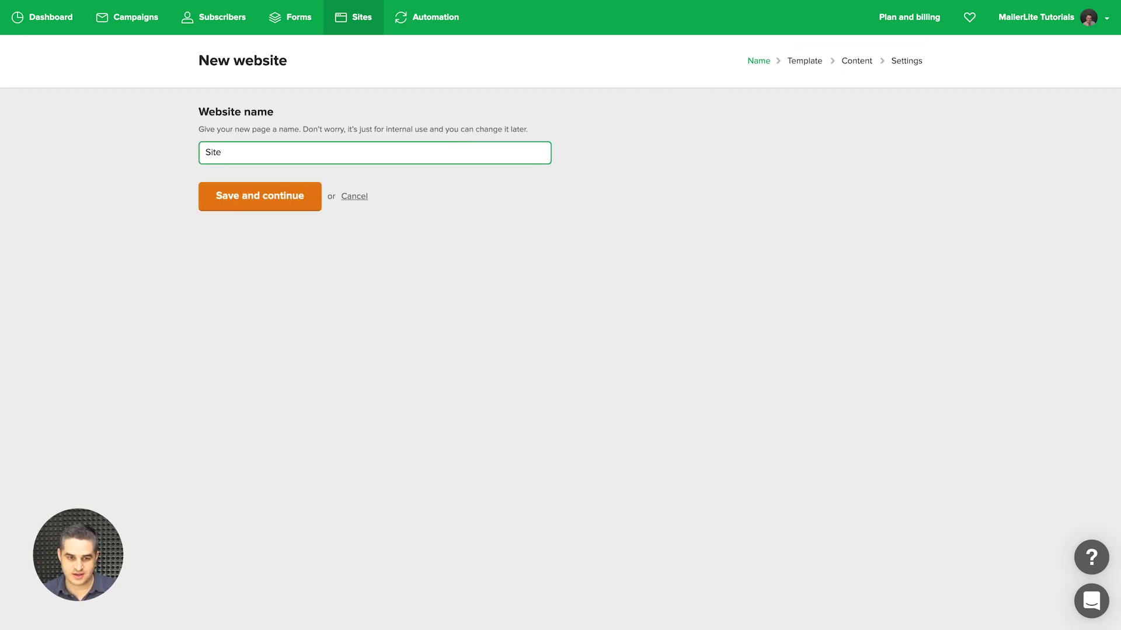
{"action": "left_click", "coordinate": [285, 197]}
Assign the Weekly Newsletter subscriber group to the new website and continue to the template choice
{"action": "scroll", "coordinate": [286, 198], "scroll_direction": "down", "scroll_amount": 10}
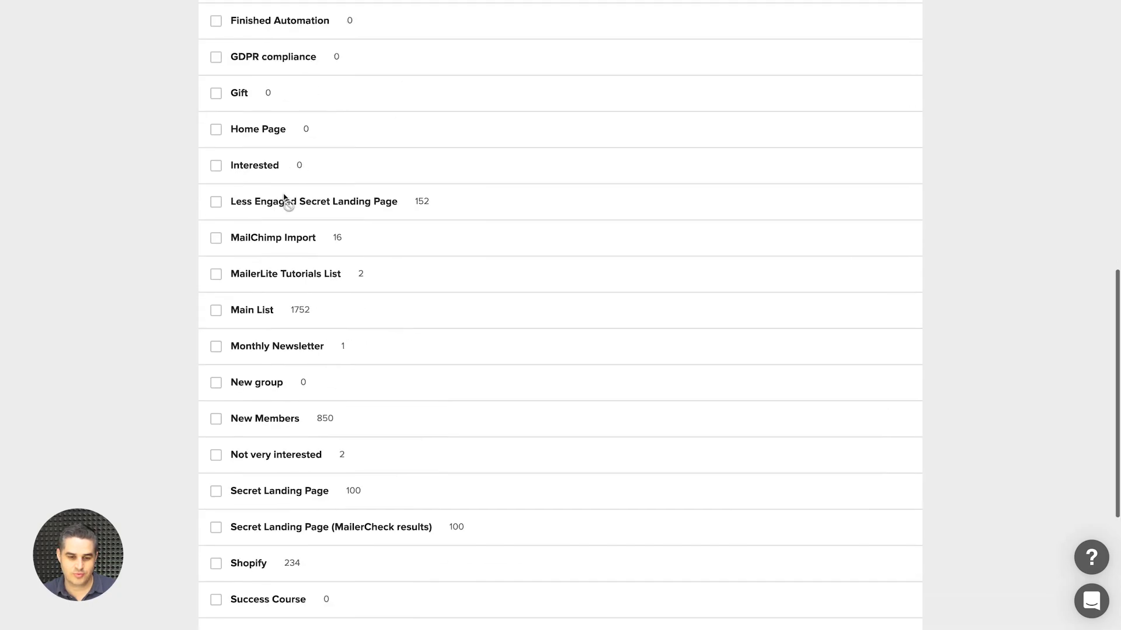
{"action": "scroll", "coordinate": [284, 198], "scroll_direction": "down", "scroll_amount": 5}
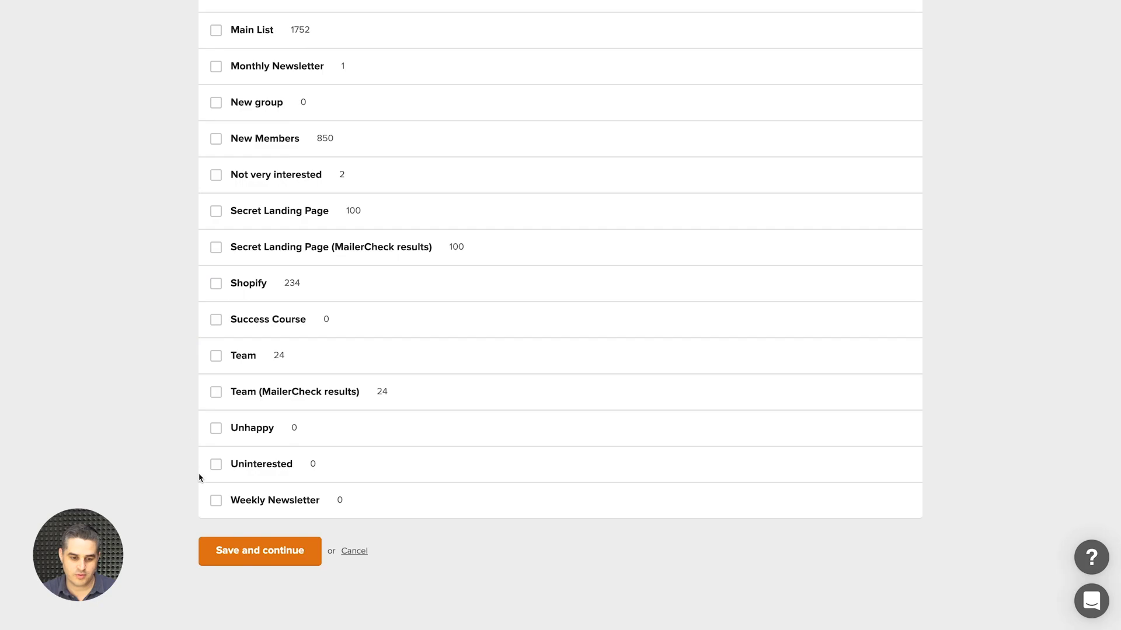
{"action": "left_click", "coordinate": [215, 501]}
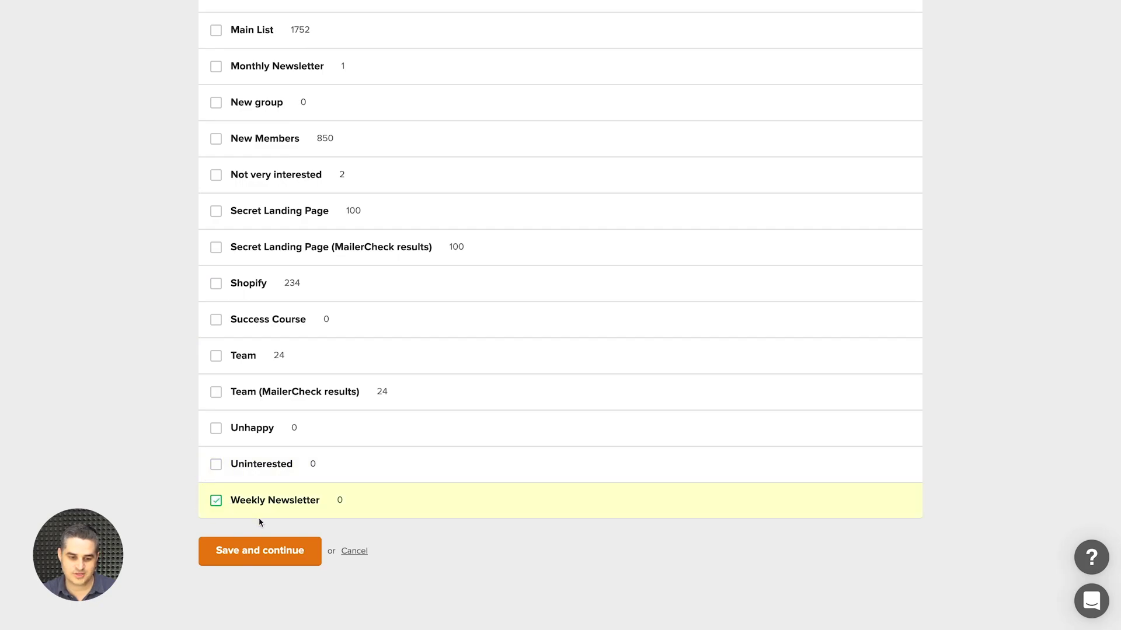
{"action": "left_click", "coordinate": [262, 551]}
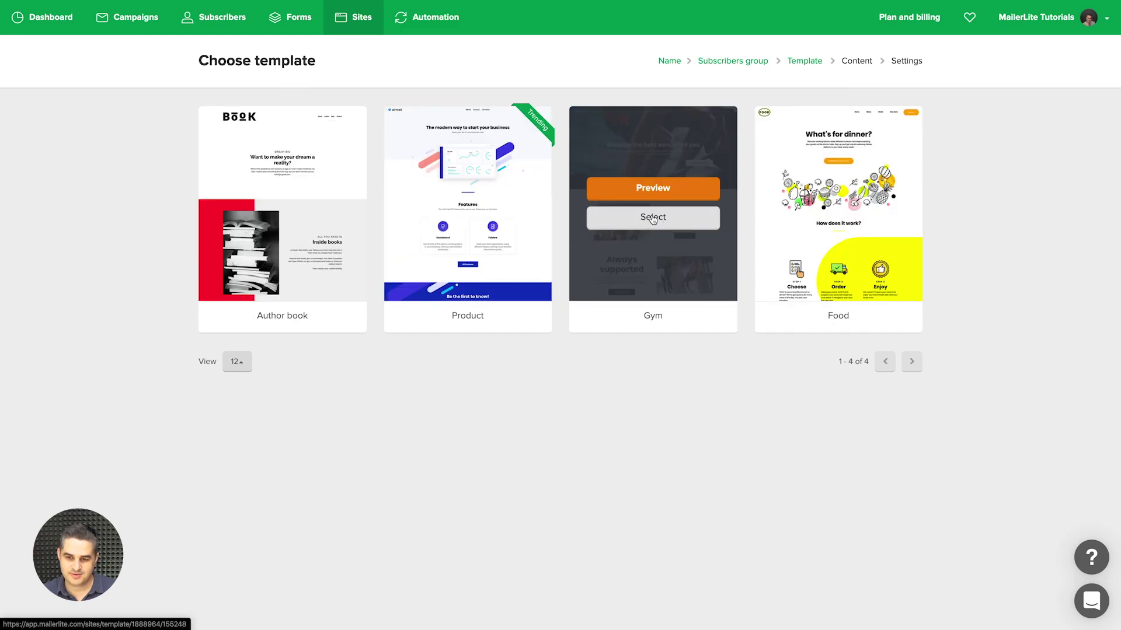
Start the website from the Gym template and look over its home page
{"action": "left_click", "coordinate": [654, 220]}
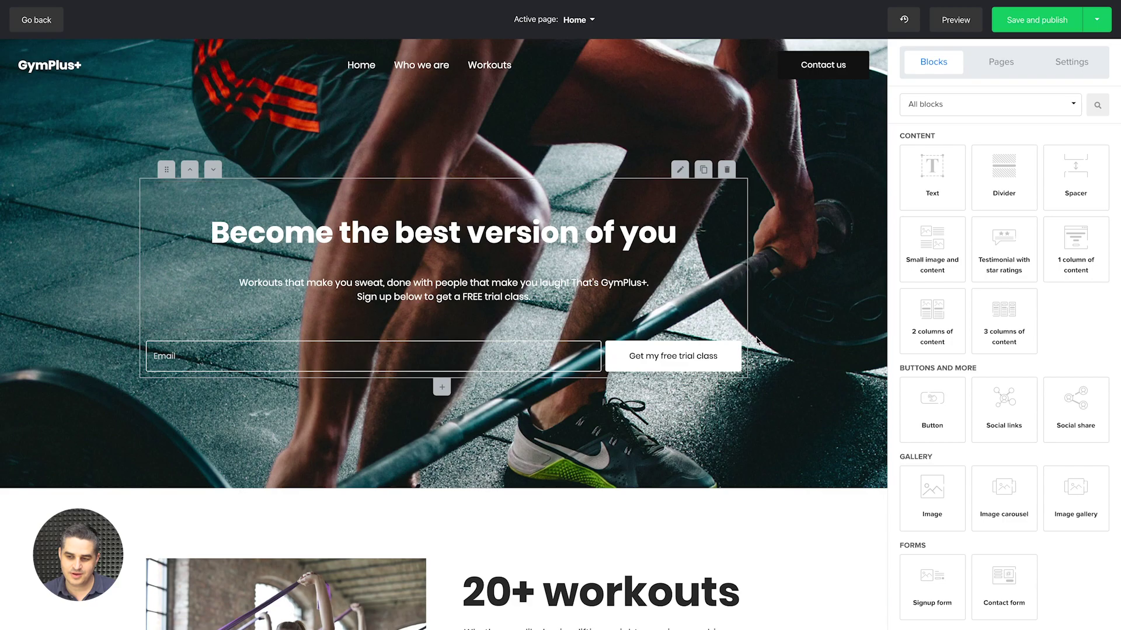
{"action": "scroll", "coordinate": [786, 366], "scroll_direction": "down", "scroll_amount": 15}
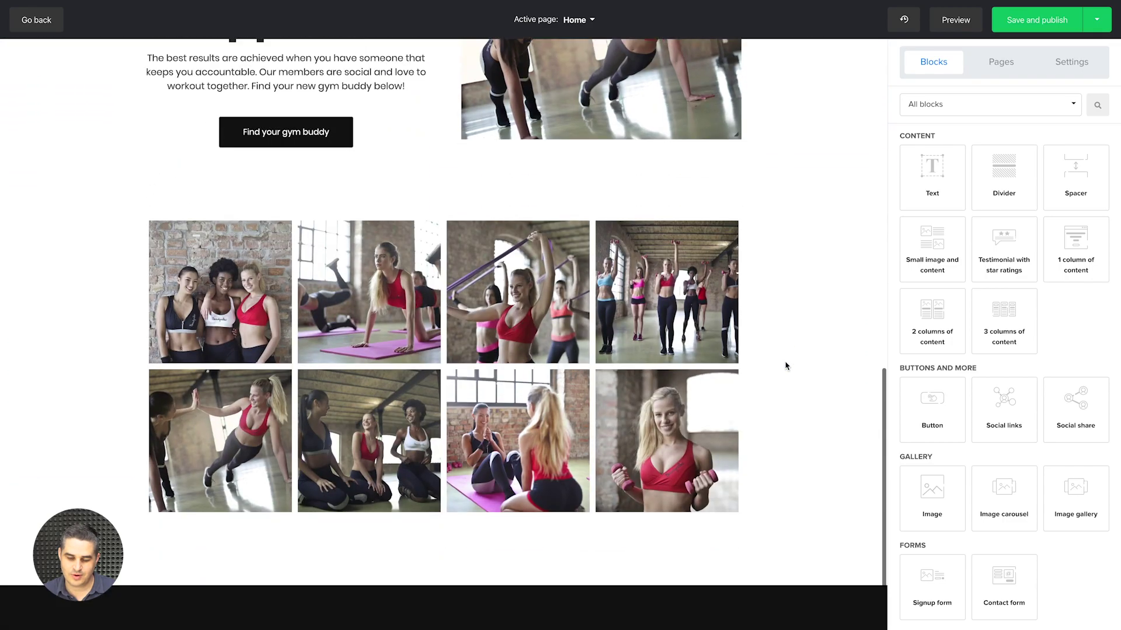
{"action": "scroll", "coordinate": [786, 366], "scroll_direction": "up", "scroll_amount": 15}
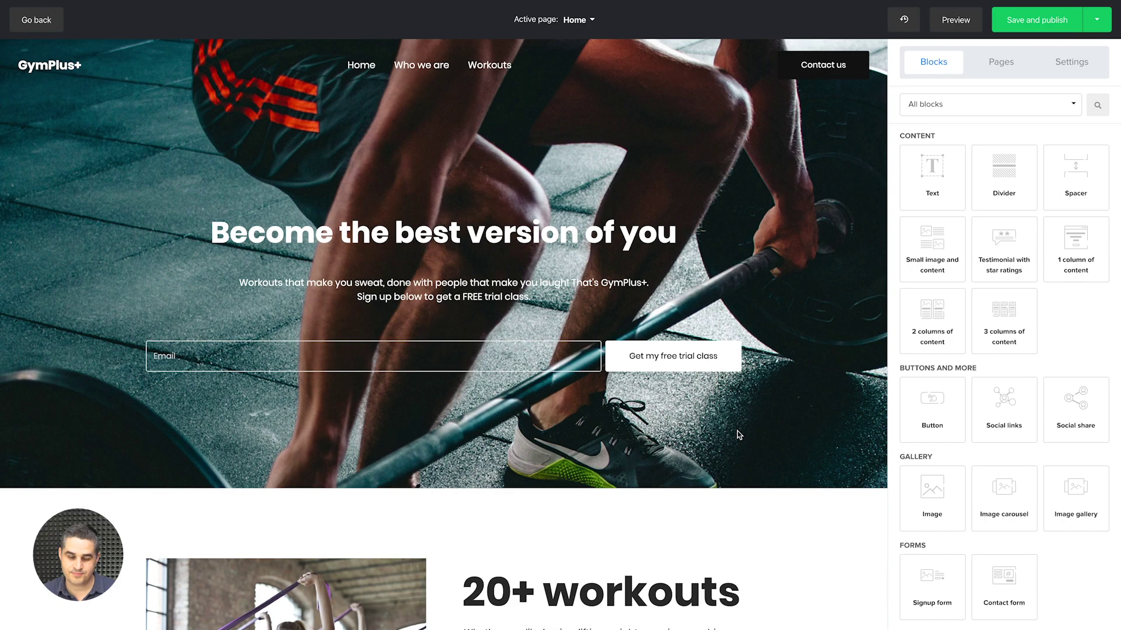
Review the site's pages in page management and return to the content blocks
{"action": "left_click", "coordinate": [578, 20]}
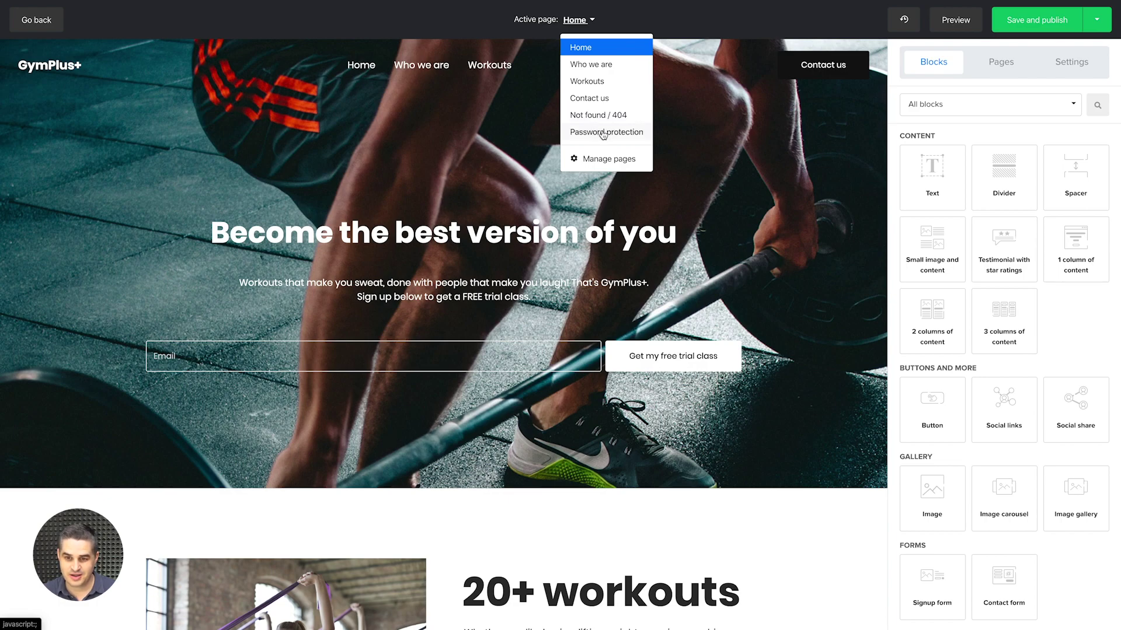
{"action": "left_click", "coordinate": [602, 162]}
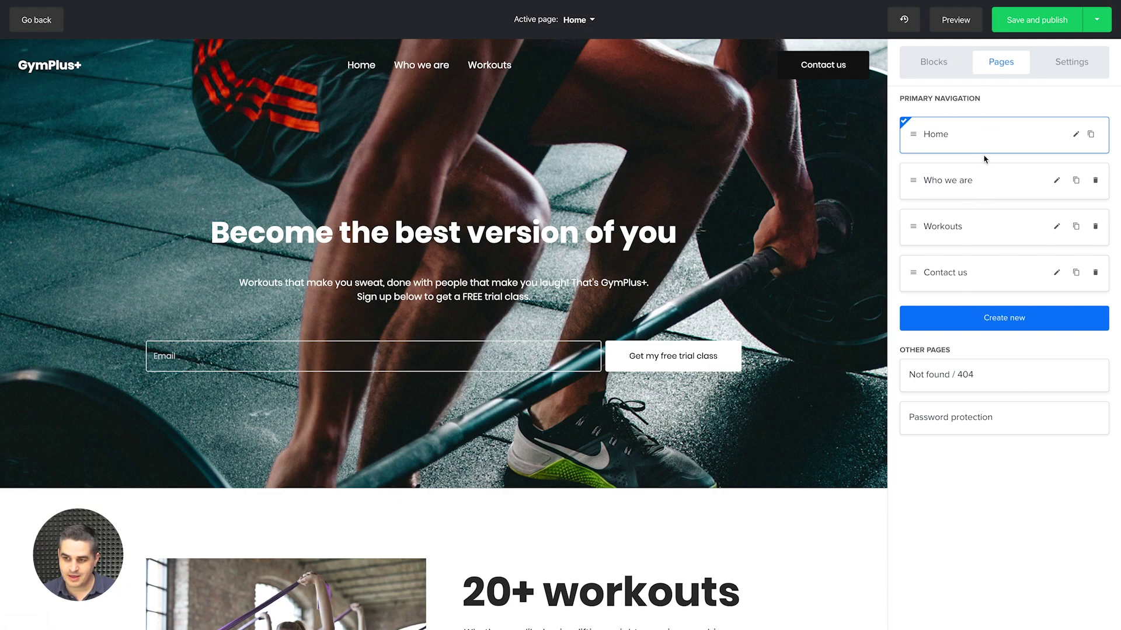
{"action": "left_click", "coordinate": [937, 67]}
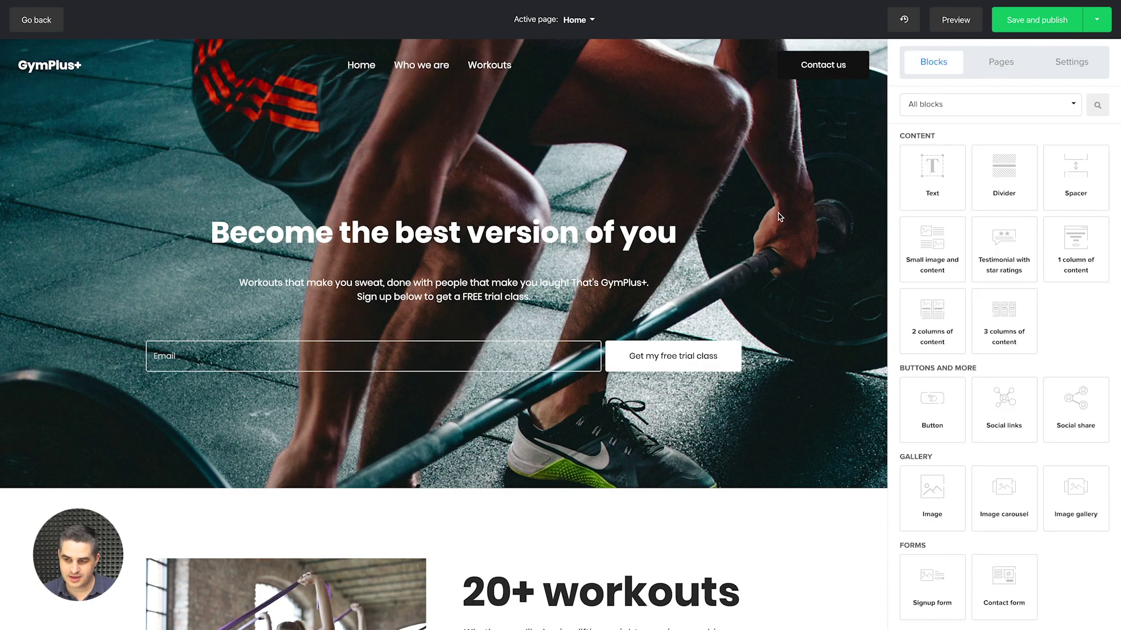
Add a text block directly below the hero section of the home page with the text "Write a lot of text"
{"action": "left_click_drag", "start_coordinate": [932, 174], "coordinate": [473, 519]}
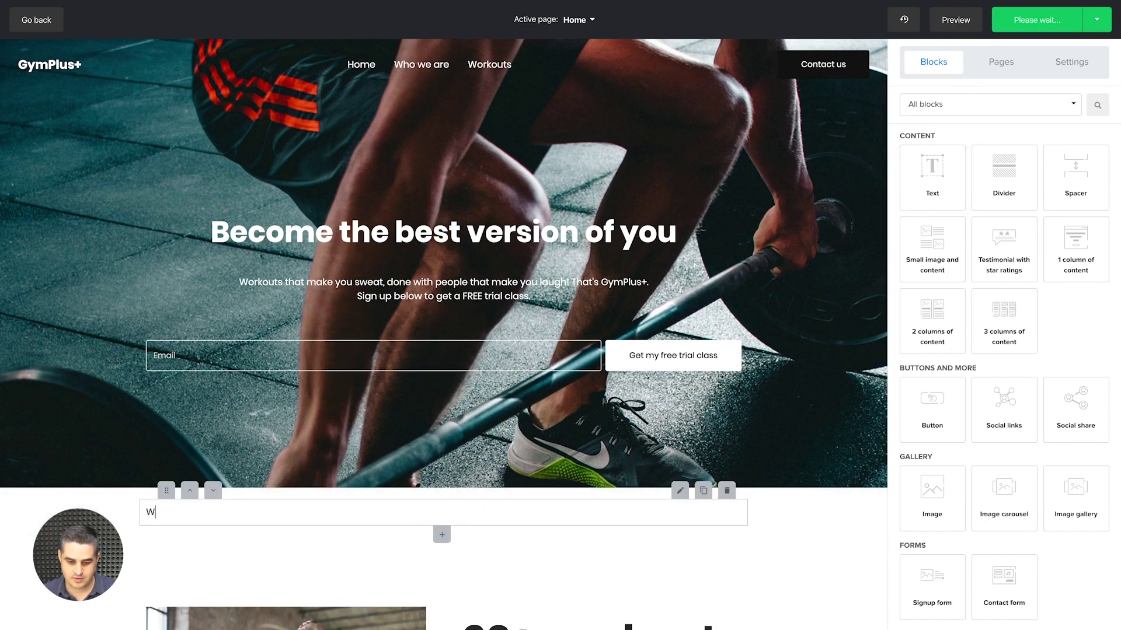
{"action": "left_click", "coordinate": [390, 509]}
{"action": "type", "text": "Write a lot "}
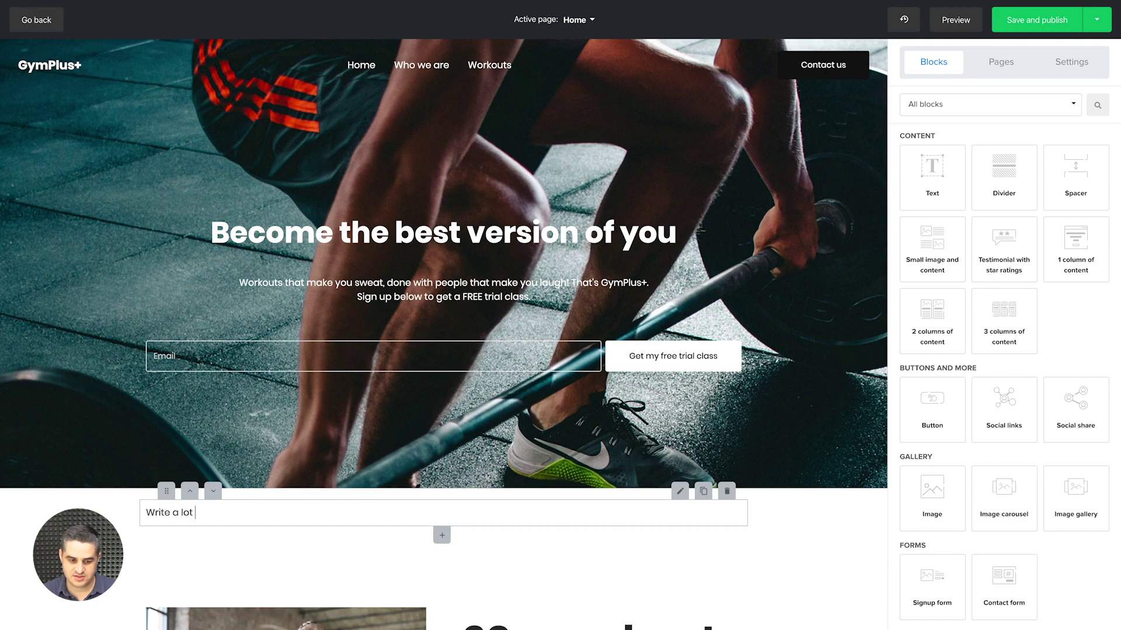
{"action": "type", "text": "of text"}
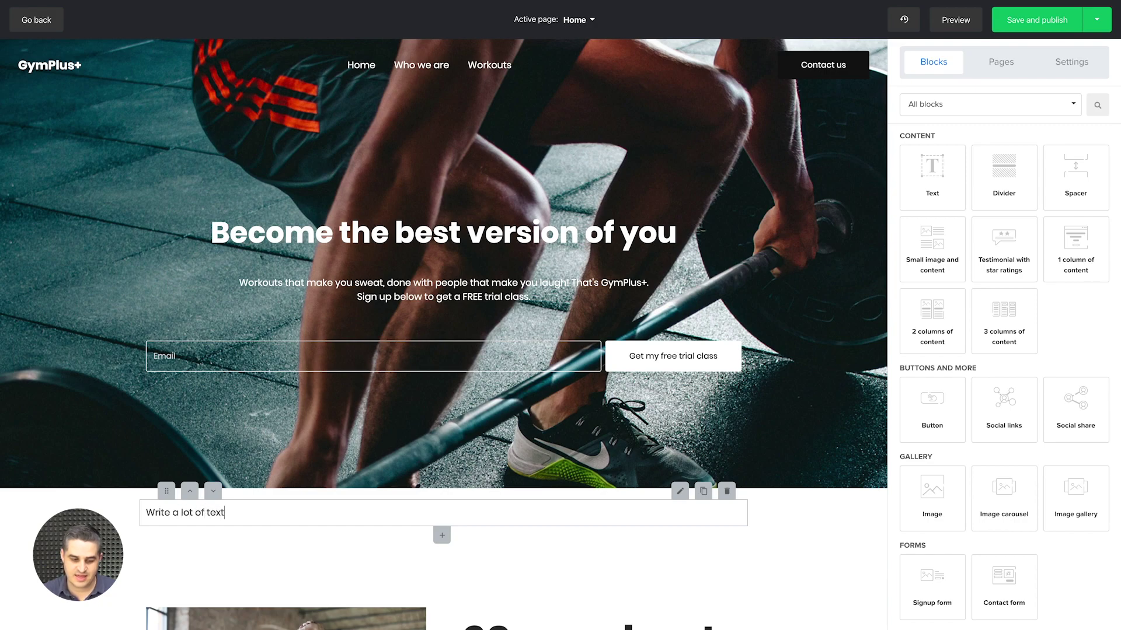
Make the word "text" in the new block bold and format the whole line as Heading 1
{"action": "double_click", "coordinate": [221, 513]}
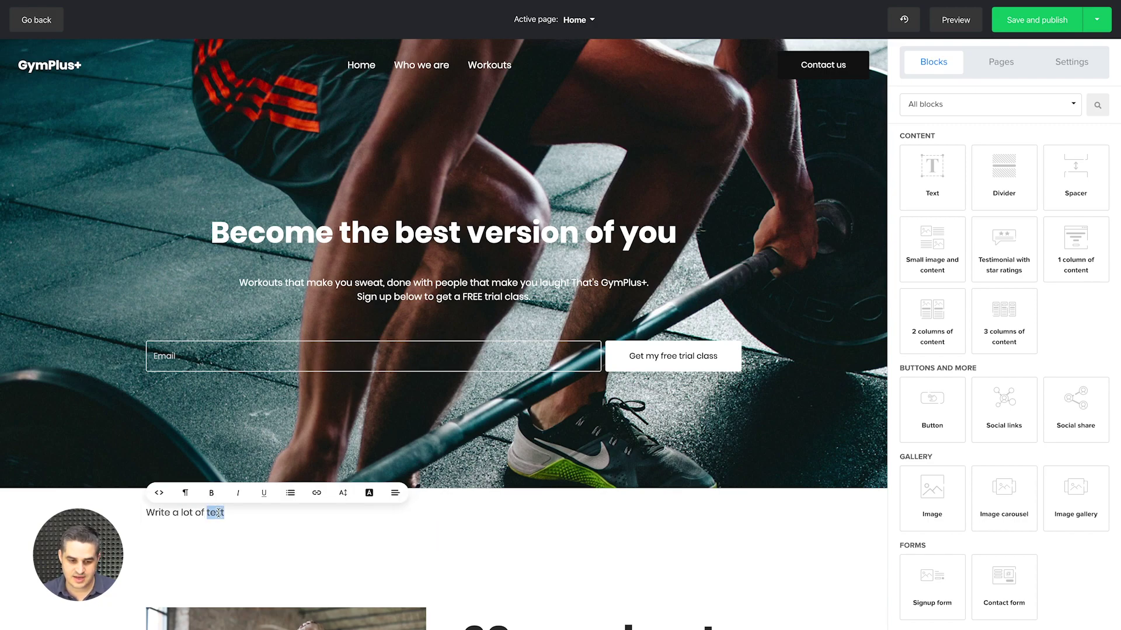
{"action": "left_click", "coordinate": [212, 497]}
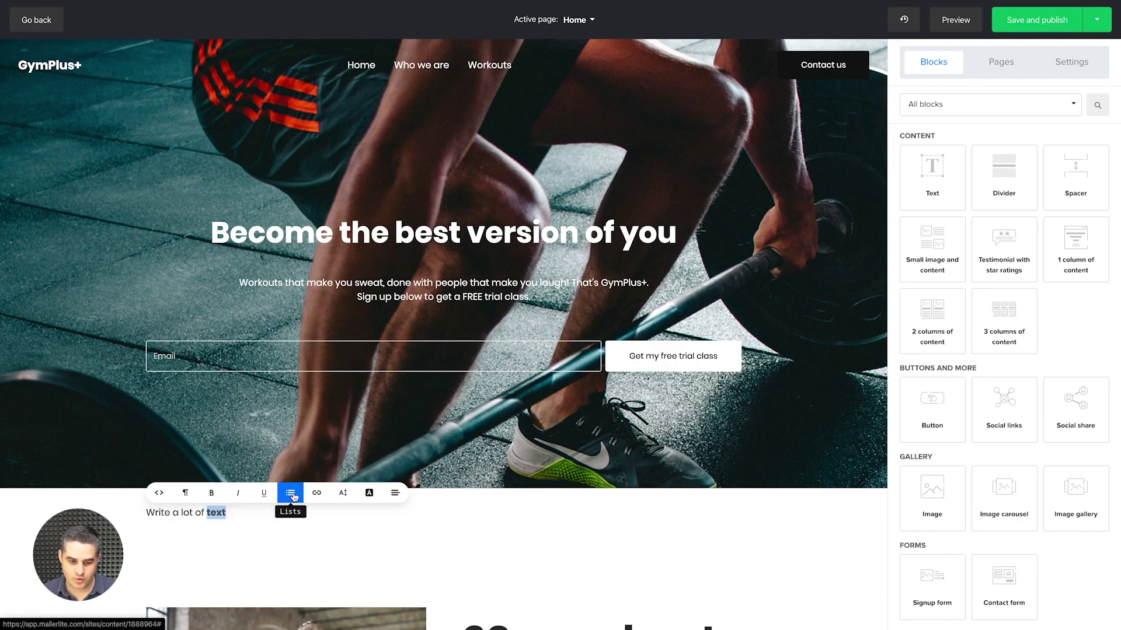
{"action": "left_click_drag", "start_coordinate": [227, 513], "coordinate": [144, 513]}
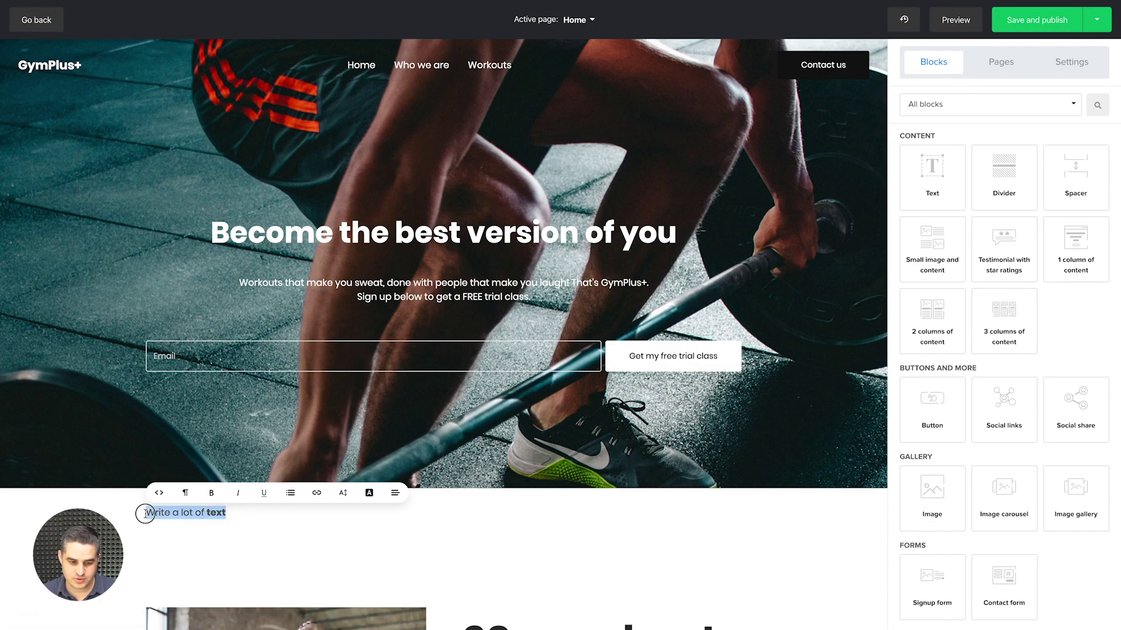
{"action": "left_click", "coordinate": [185, 494]}
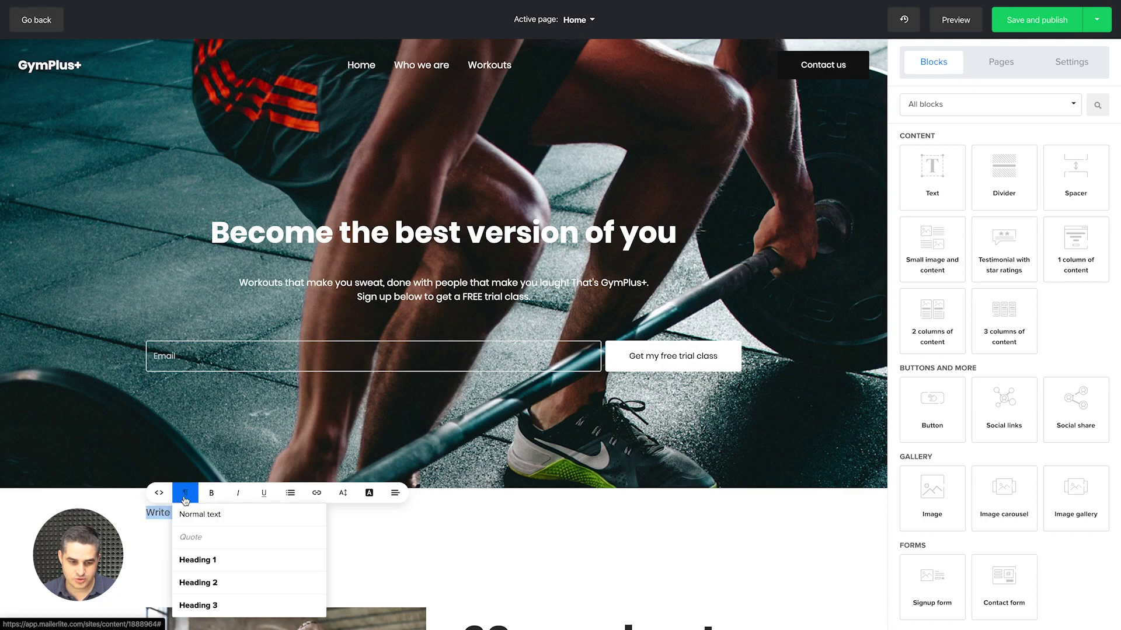
{"action": "left_click", "coordinate": [192, 557]}
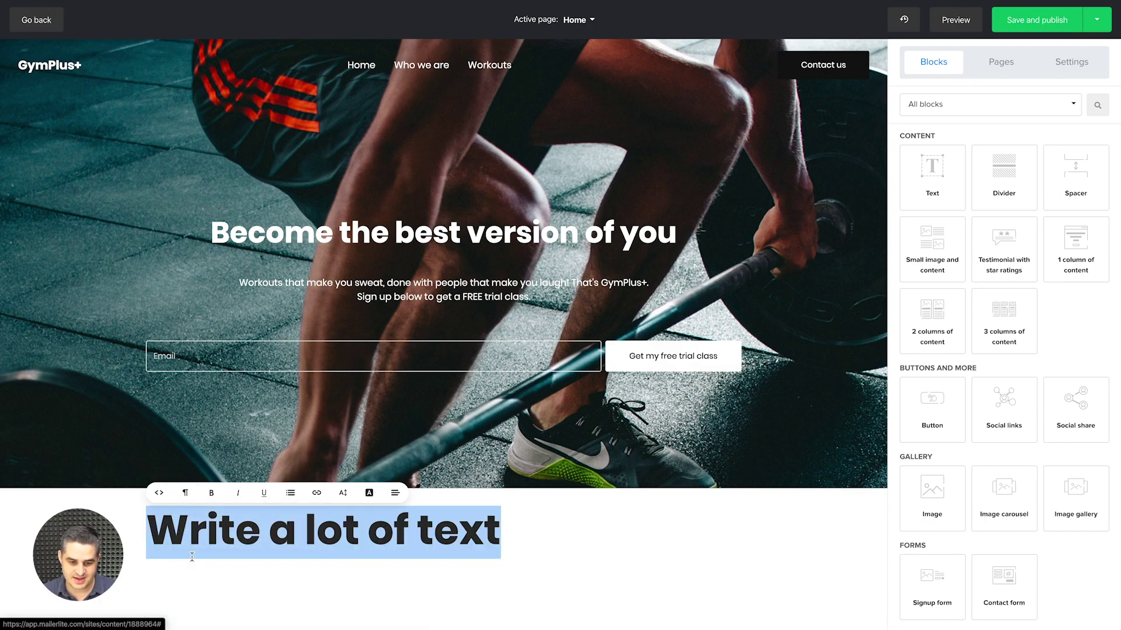
Center the "Write a lot of text" heading and color it blue
{"action": "left_click", "coordinate": [394, 496]}
{"action": "left_click", "coordinate": [403, 537]}
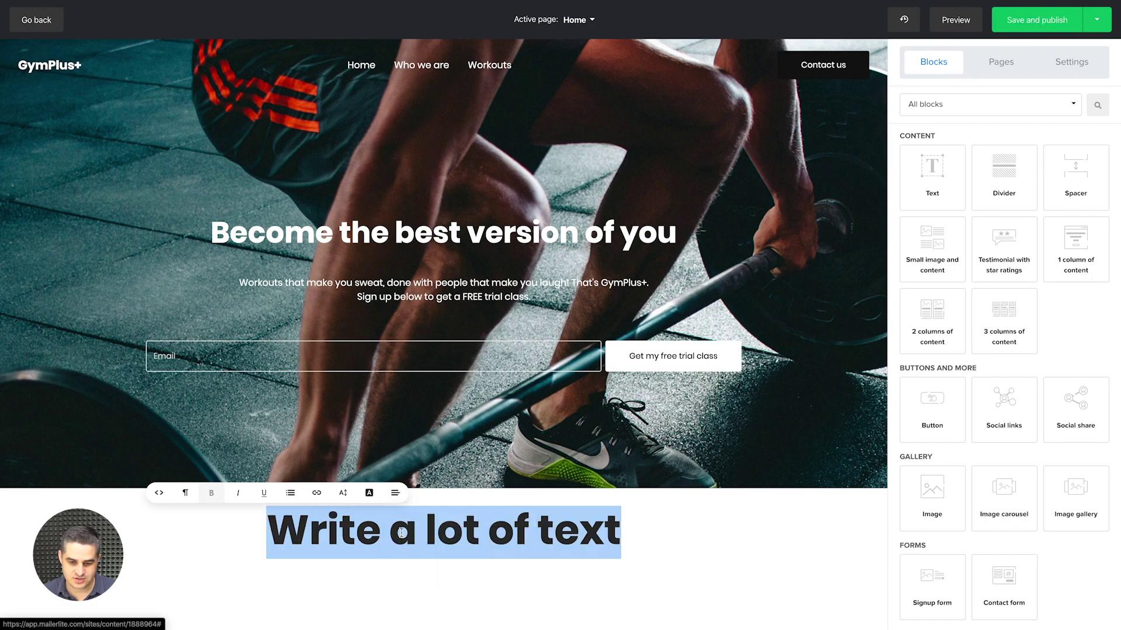
{"action": "left_click", "coordinate": [369, 493]}
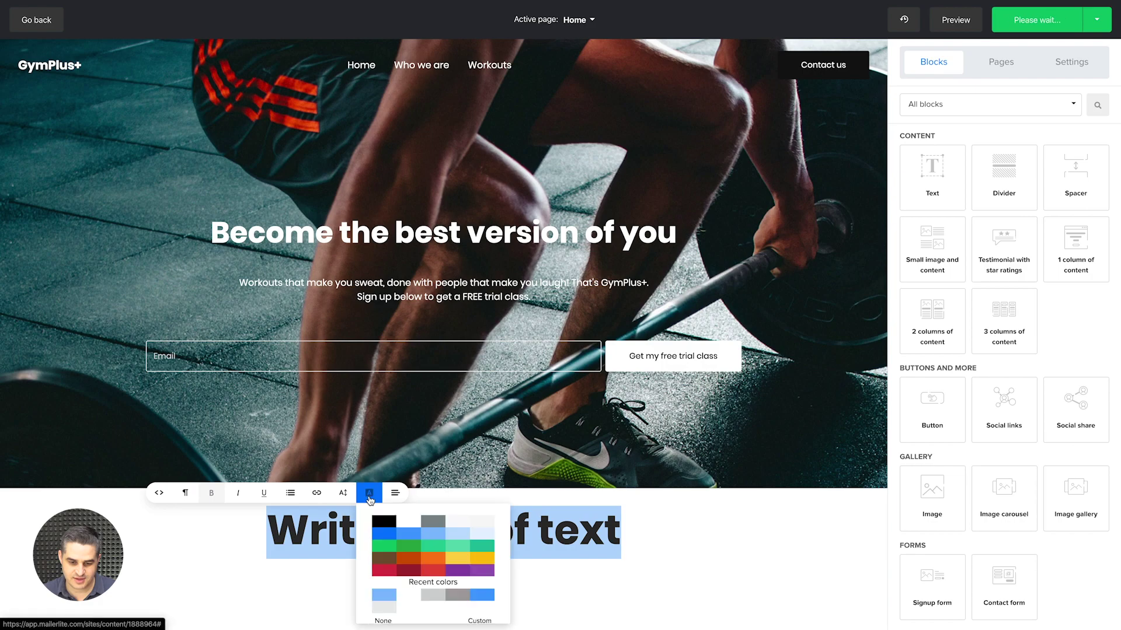
{"action": "left_click", "coordinate": [401, 536]}
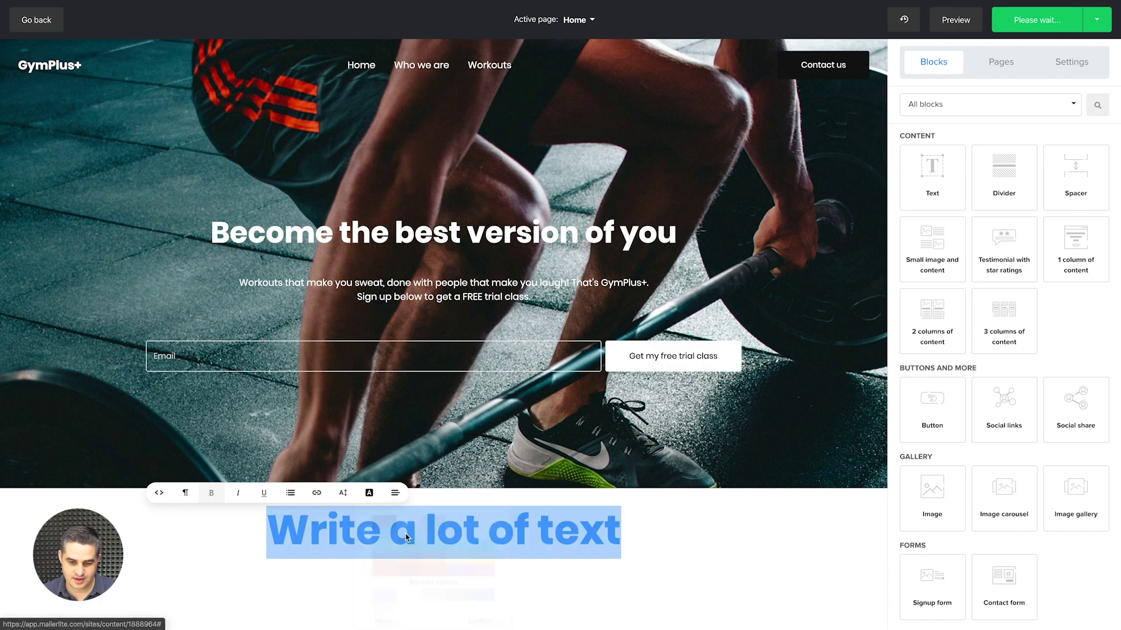
Add the line "You can also write a longer" as normal text below the blue heading
{"action": "left_click", "coordinate": [644, 532]}
{"action": "scroll", "coordinate": [645, 533], "scroll_direction": "down", "scroll_amount": 1}
{"action": "key", "text": "Return"}
{"action": "type", "text": "You can also write"}
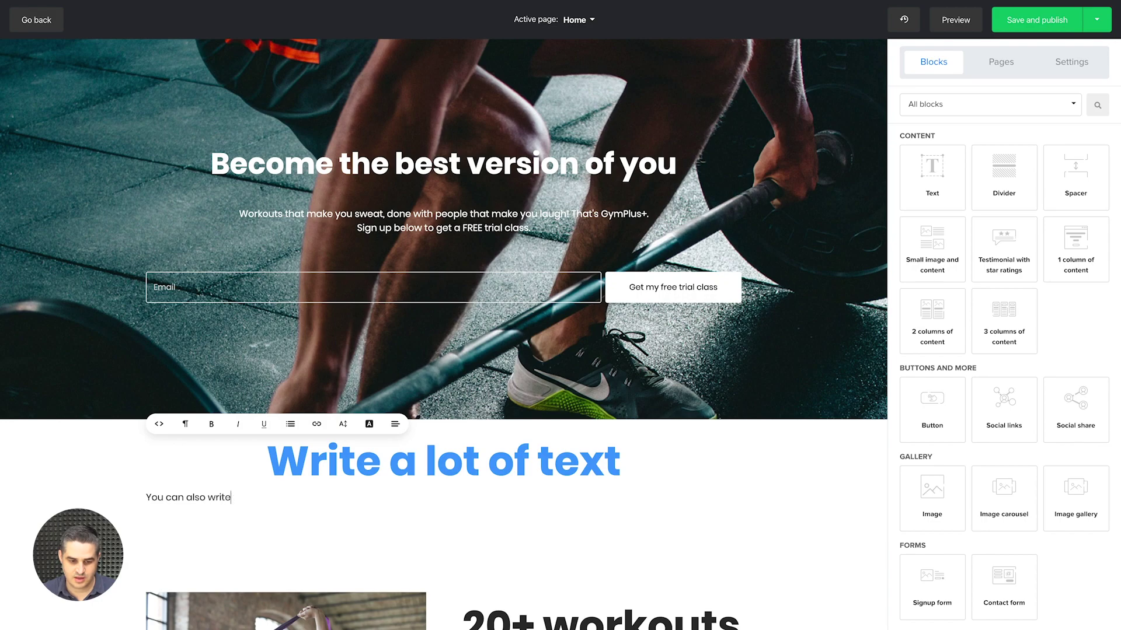
{"action": "key", "text": "BackSpace"}
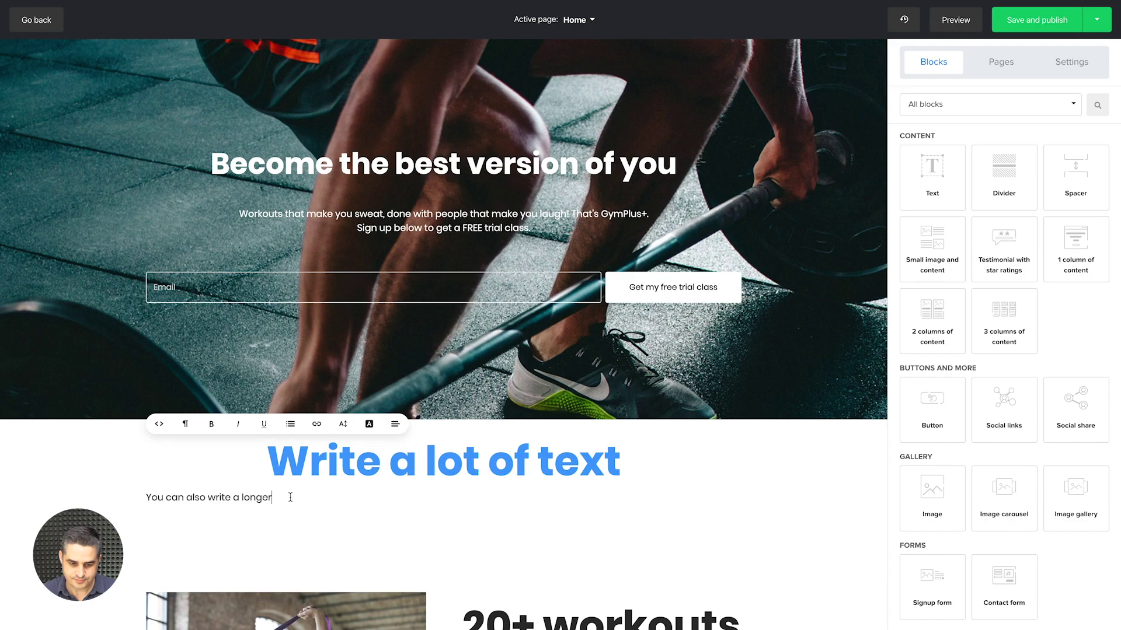
{"action": "left_click_drag", "start_coordinate": [290, 498], "coordinate": [146, 498]}
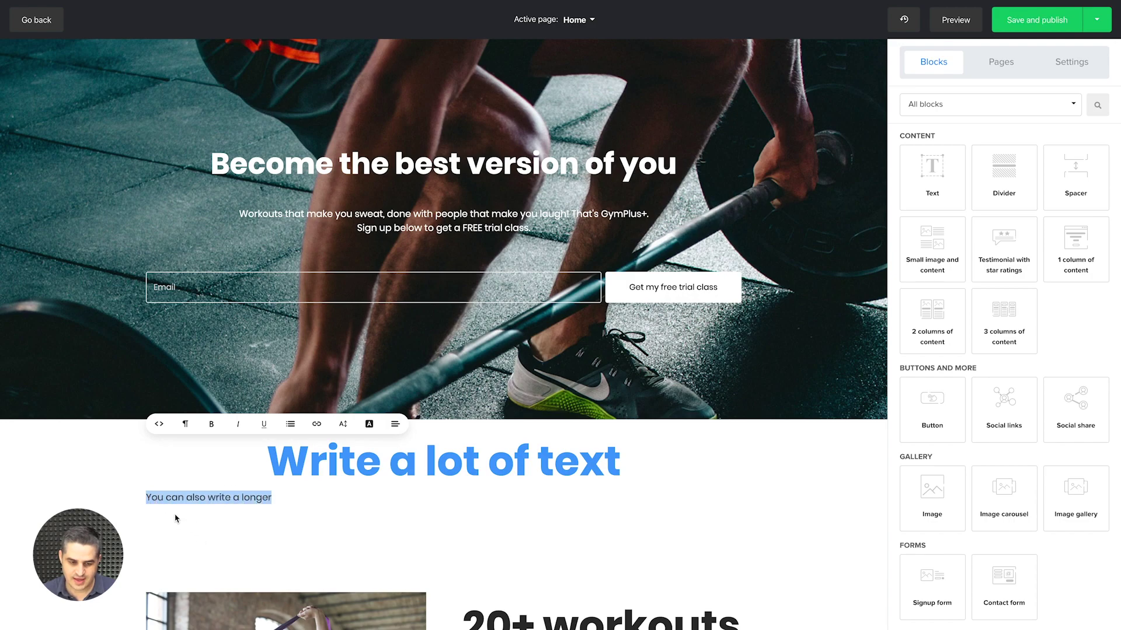
{"action": "left_click", "coordinate": [516, 476]}
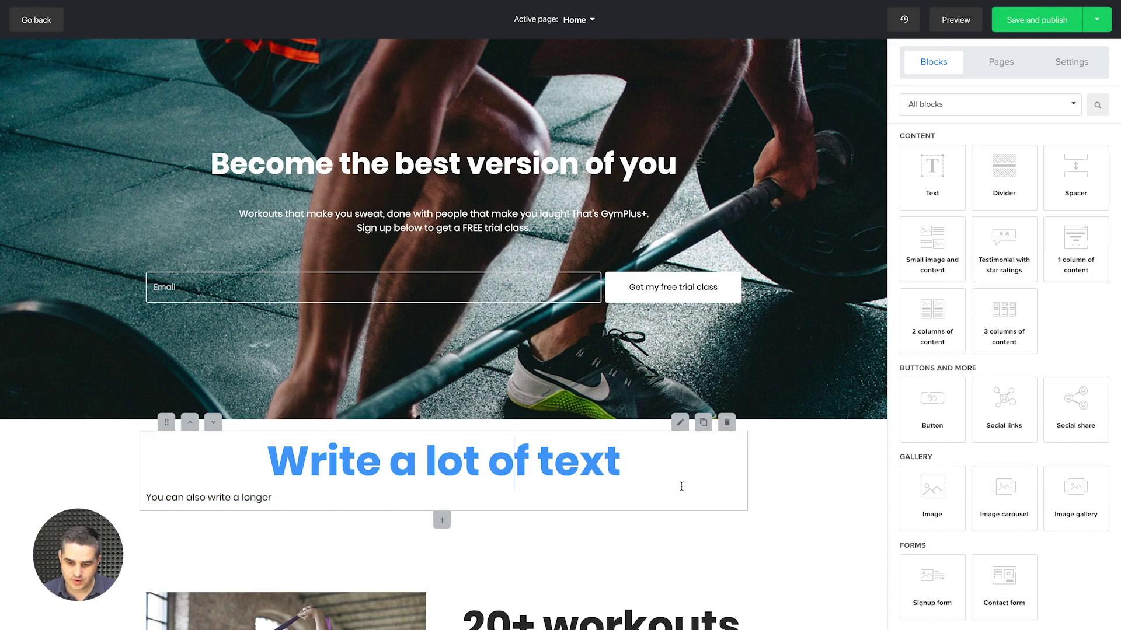
Try the Medium and Narrow content widths in the text block's settings and settle on Medium
{"action": "left_click", "coordinate": [680, 428]}
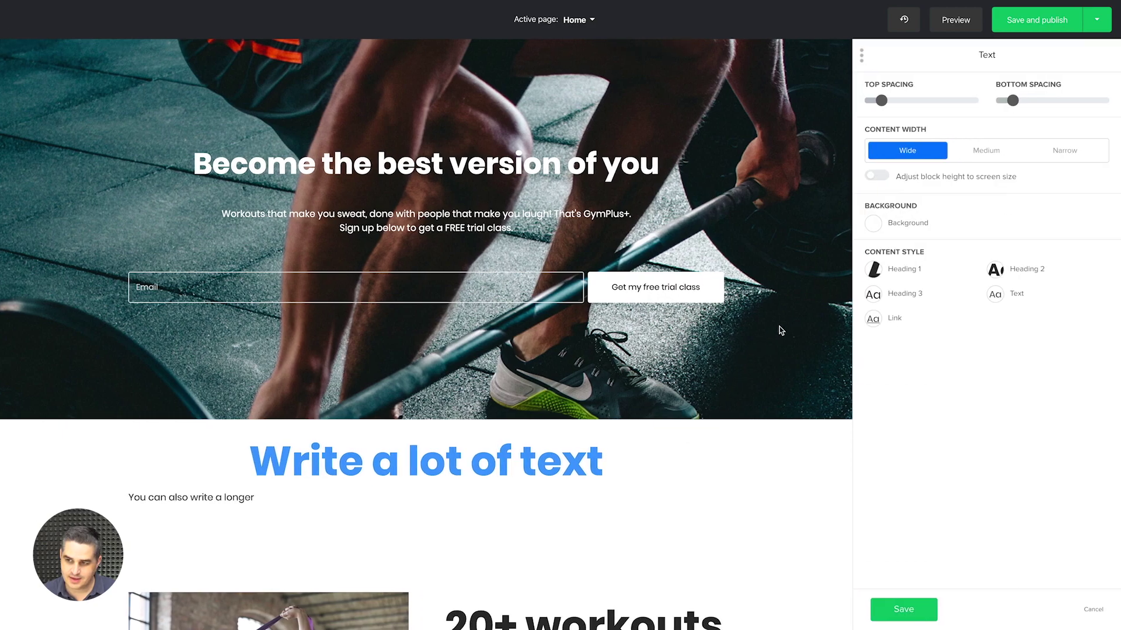
{"action": "left_click", "coordinate": [998, 151]}
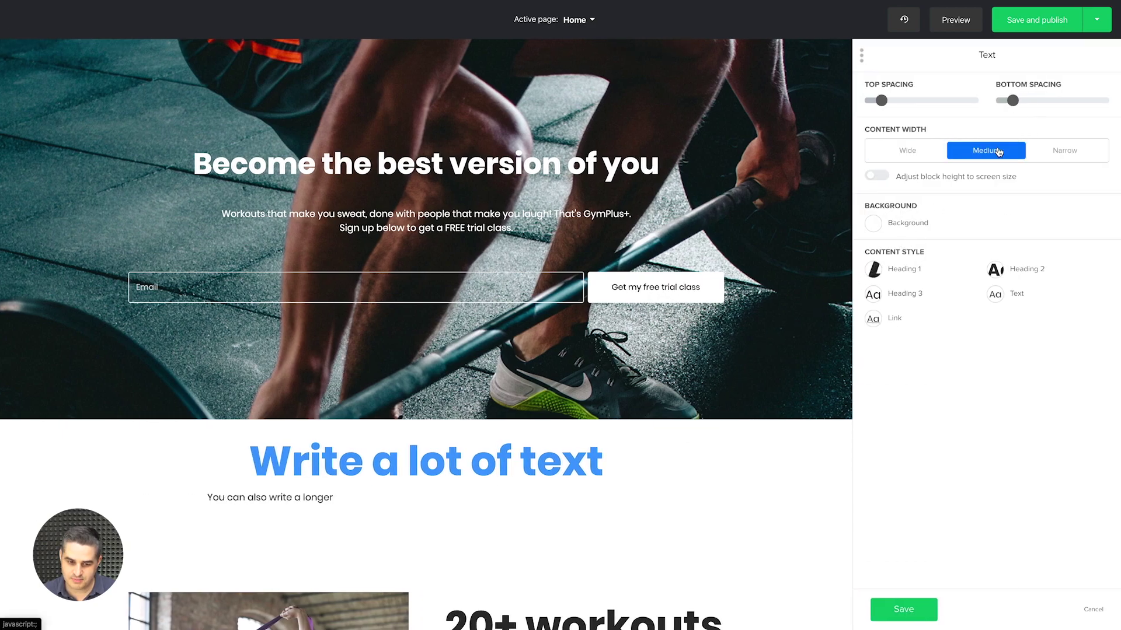
{"action": "left_click", "coordinate": [1054, 151]}
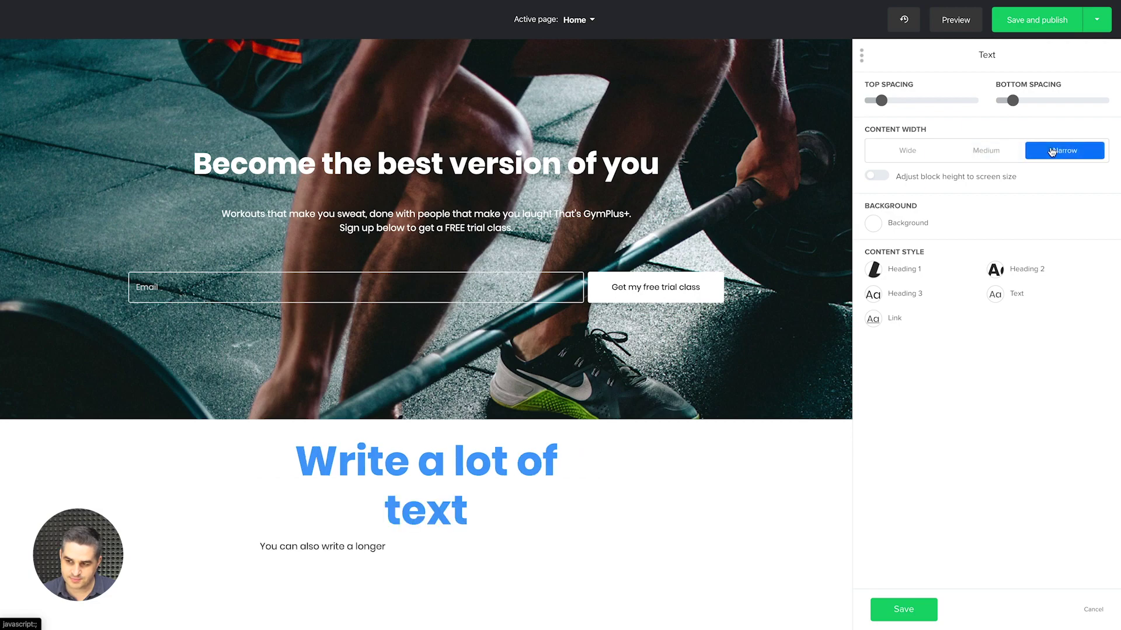
{"action": "left_click", "coordinate": [986, 151]}
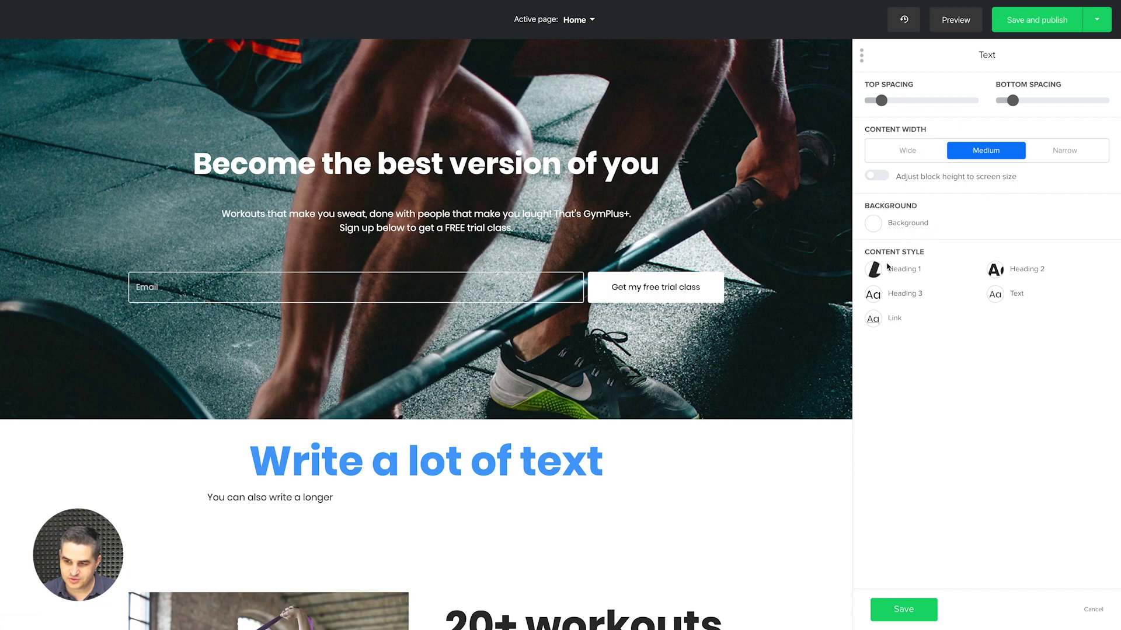
Set the normal text style's font color to the blue #409cff in the text block's content styles
{"action": "left_click", "coordinate": [994, 296]}
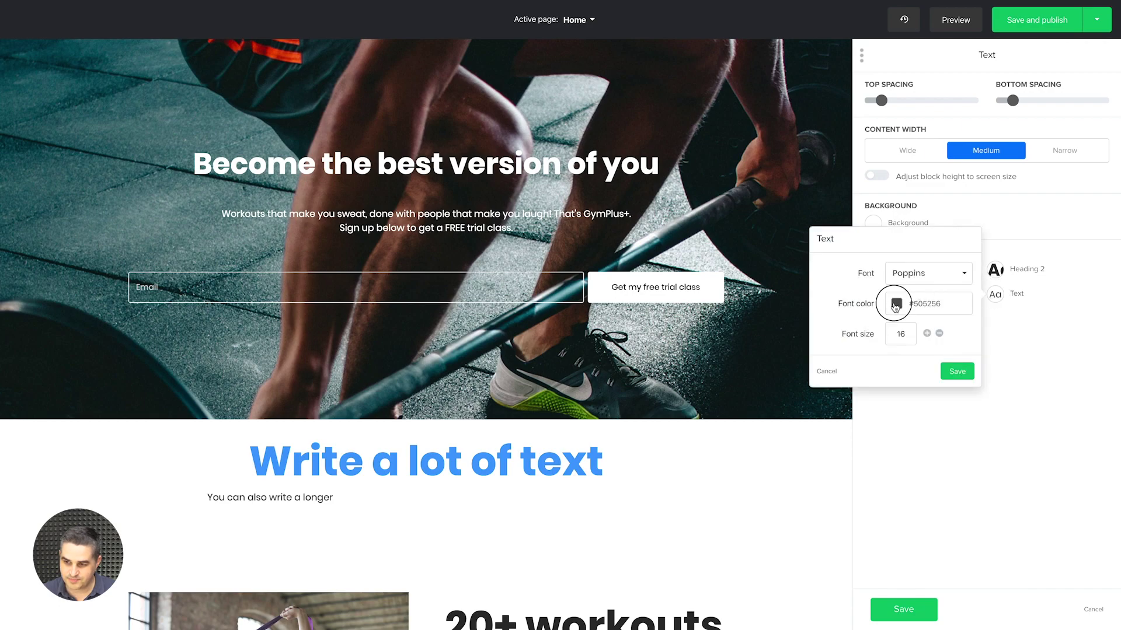
{"action": "left_click", "coordinate": [896, 302]}
{"action": "left_click", "coordinate": [937, 356]}
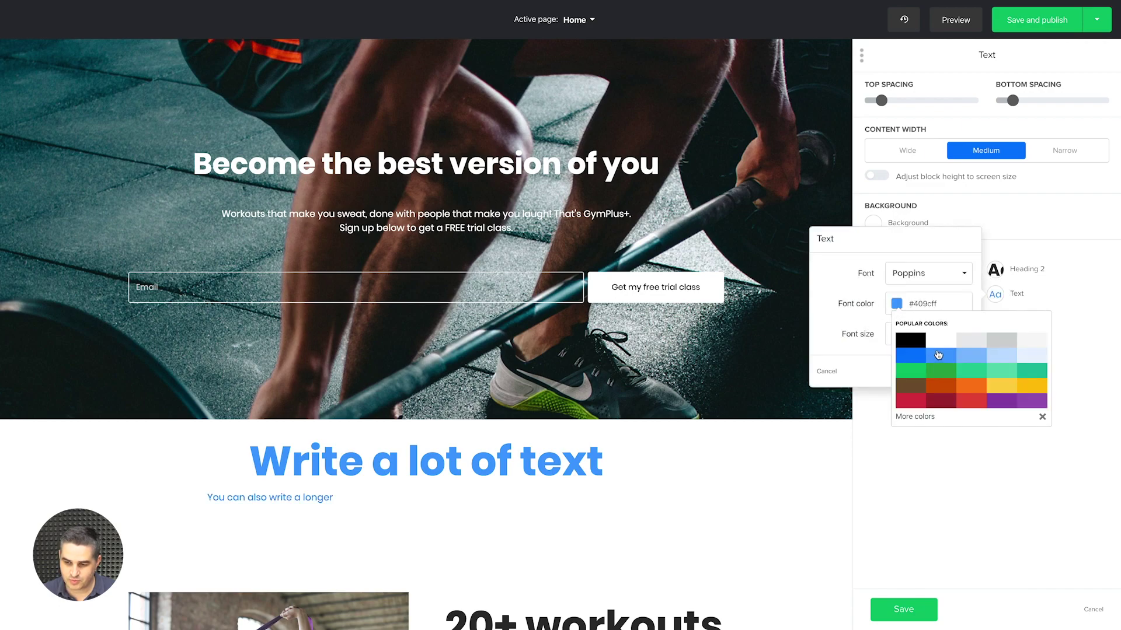
{"action": "left_click", "coordinate": [876, 367]}
{"action": "left_click", "coordinate": [956, 374]}
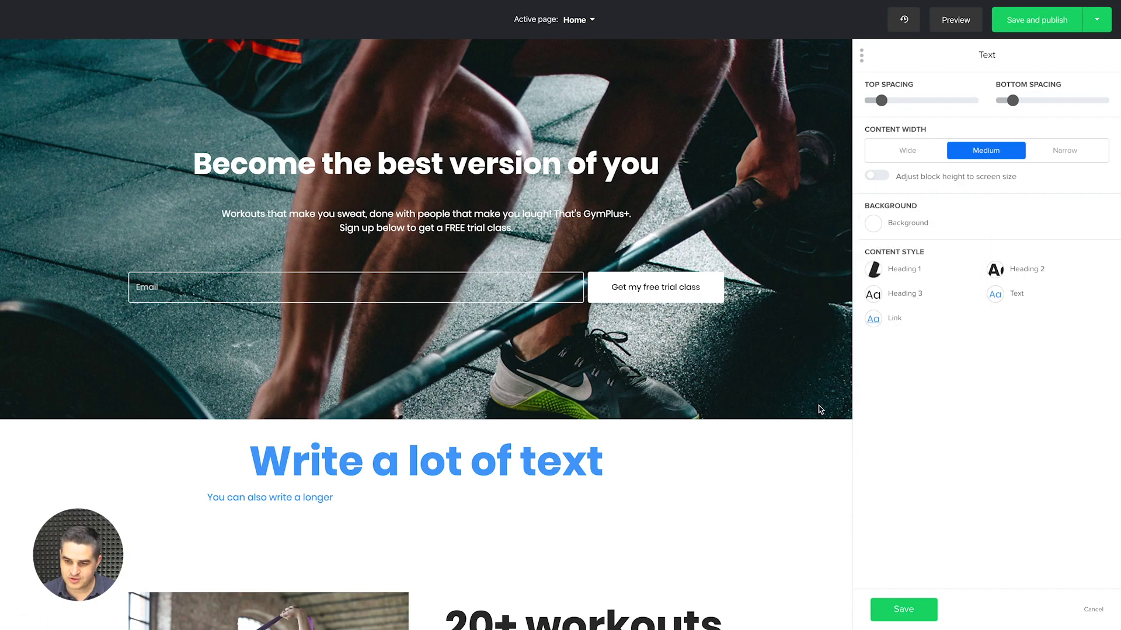
Give the "Write a lot of text" block a light gray background color
{"action": "left_click", "coordinate": [876, 228]}
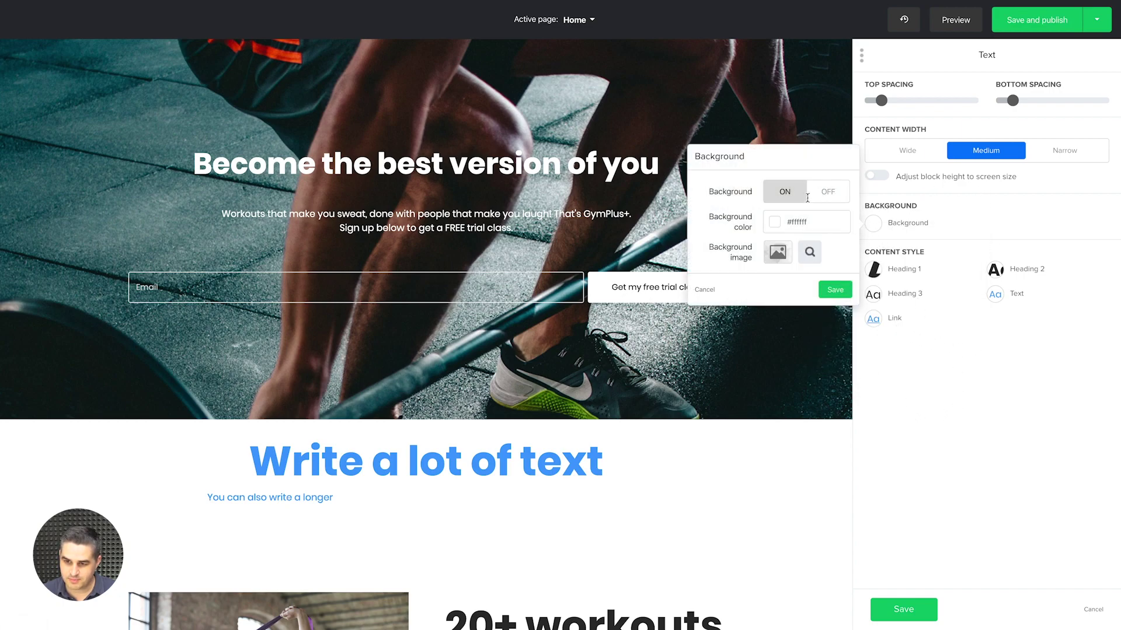
{"action": "left_click", "coordinate": [775, 225]}
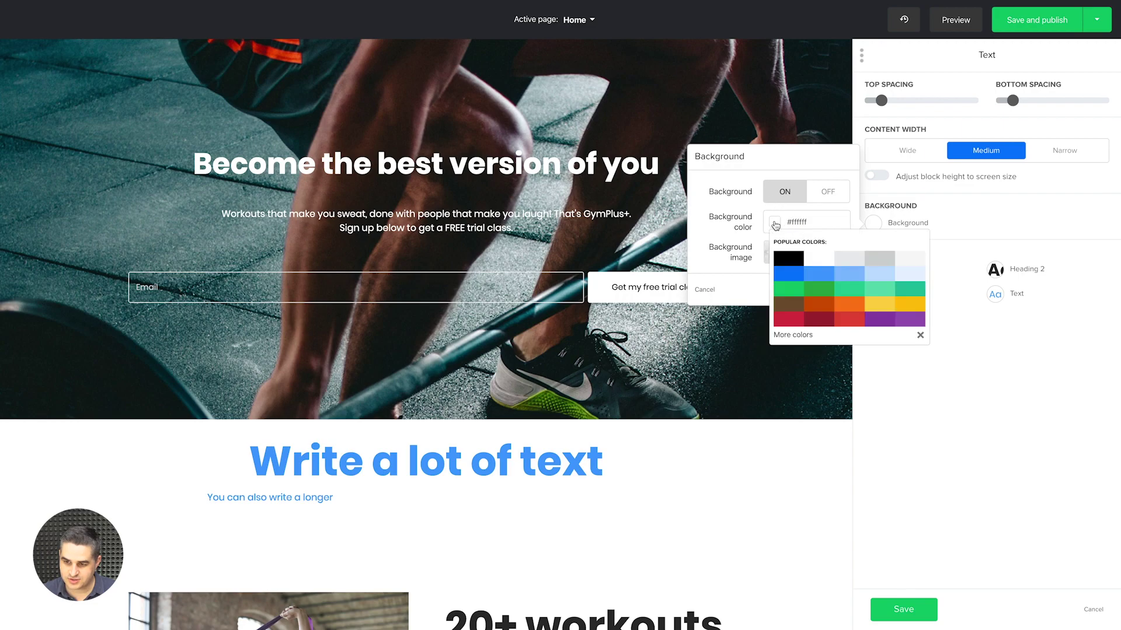
{"action": "left_click", "coordinate": [847, 262]}
{"action": "left_click", "coordinate": [916, 453]}
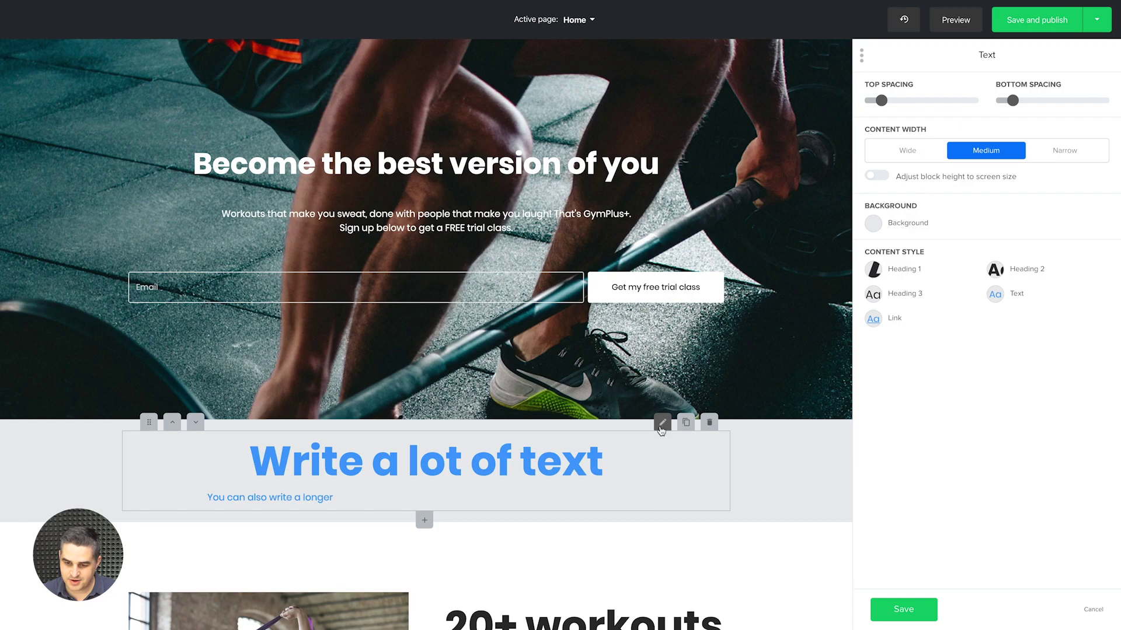
Duplicate the "Write a lot of text" block and delete the copy
{"action": "left_click", "coordinate": [685, 425]}
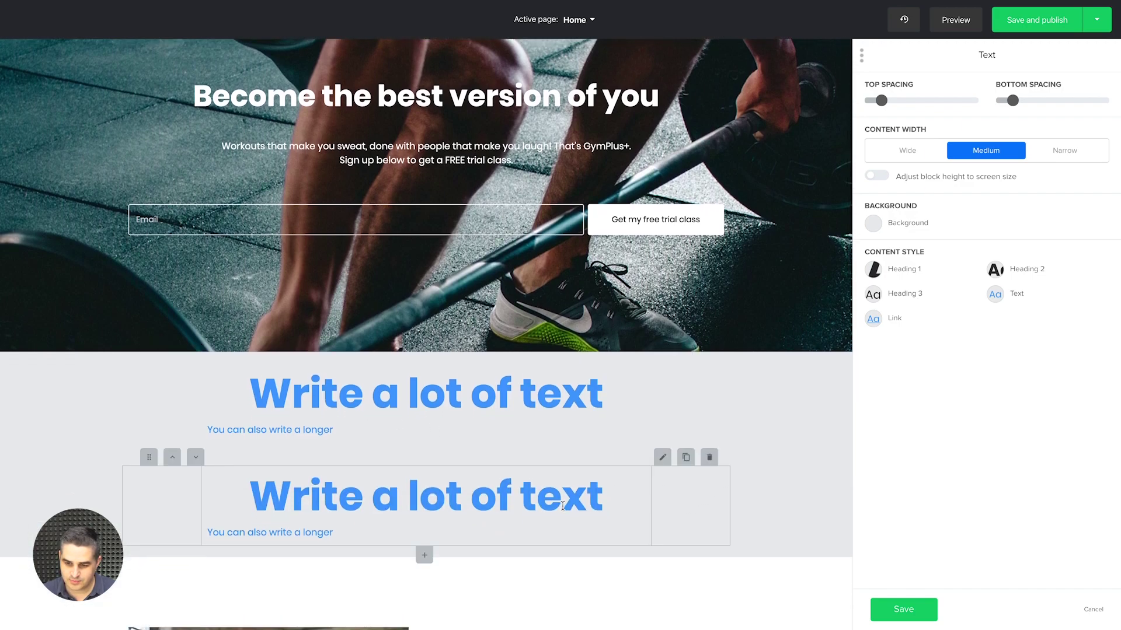
{"action": "left_click", "coordinate": [708, 464]}
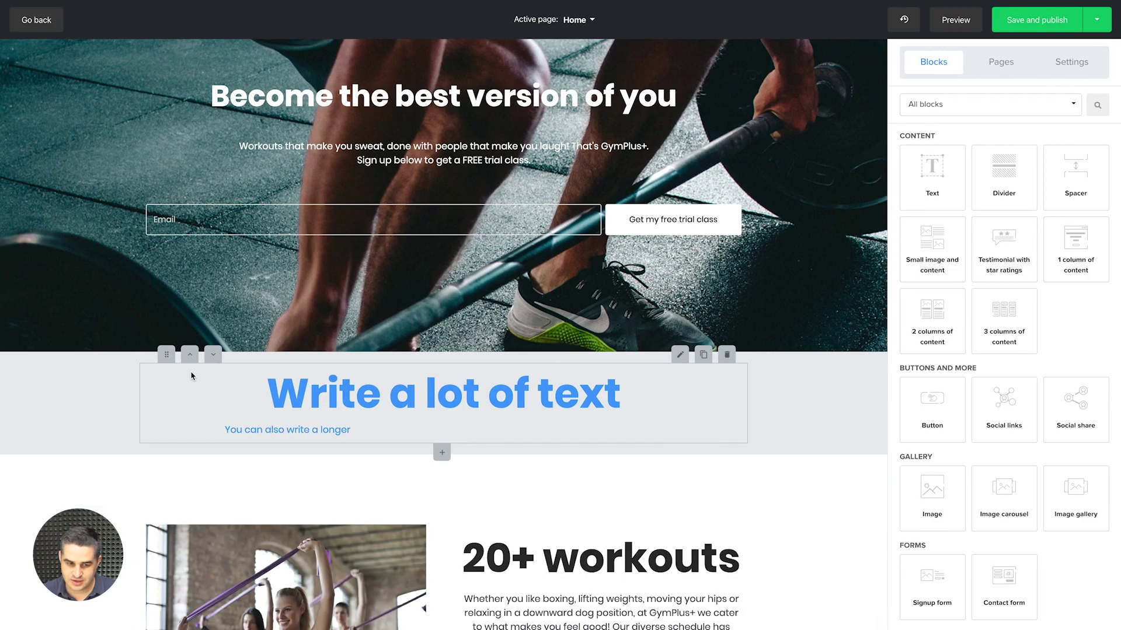
Move the "Write a lot of text" block below the "20+ workouts" block, and return it above that block
{"action": "left_click_drag", "start_coordinate": [166, 354], "coordinate": [172, 315]}
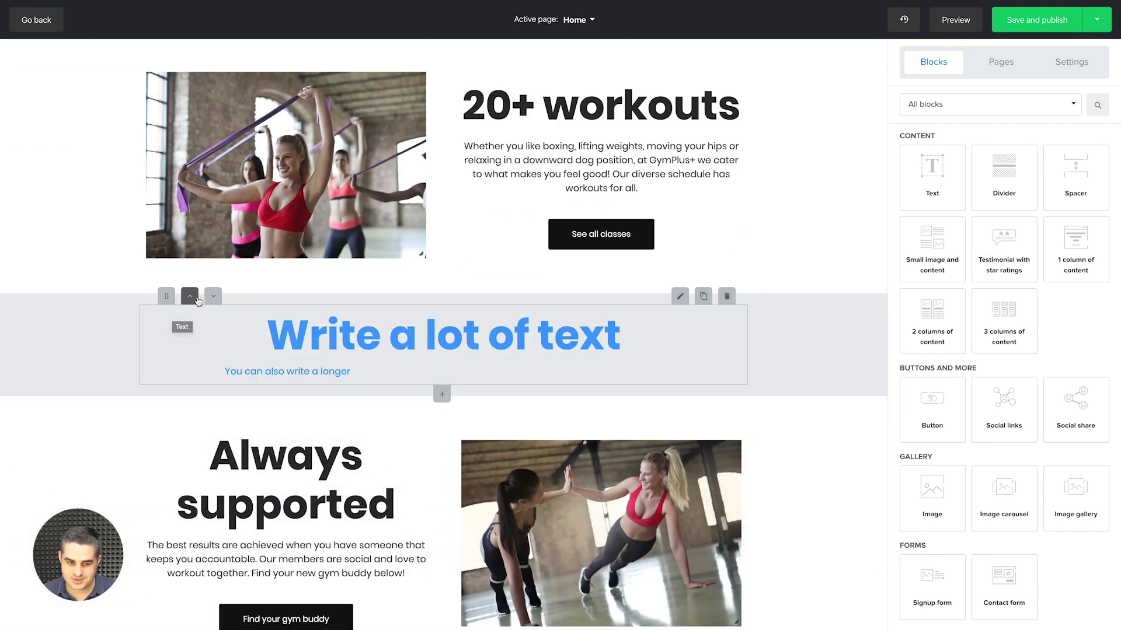
{"action": "left_click", "coordinate": [189, 296]}
{"action": "scroll", "coordinate": [275, 362], "scroll_direction": "up", "scroll_amount": 5}
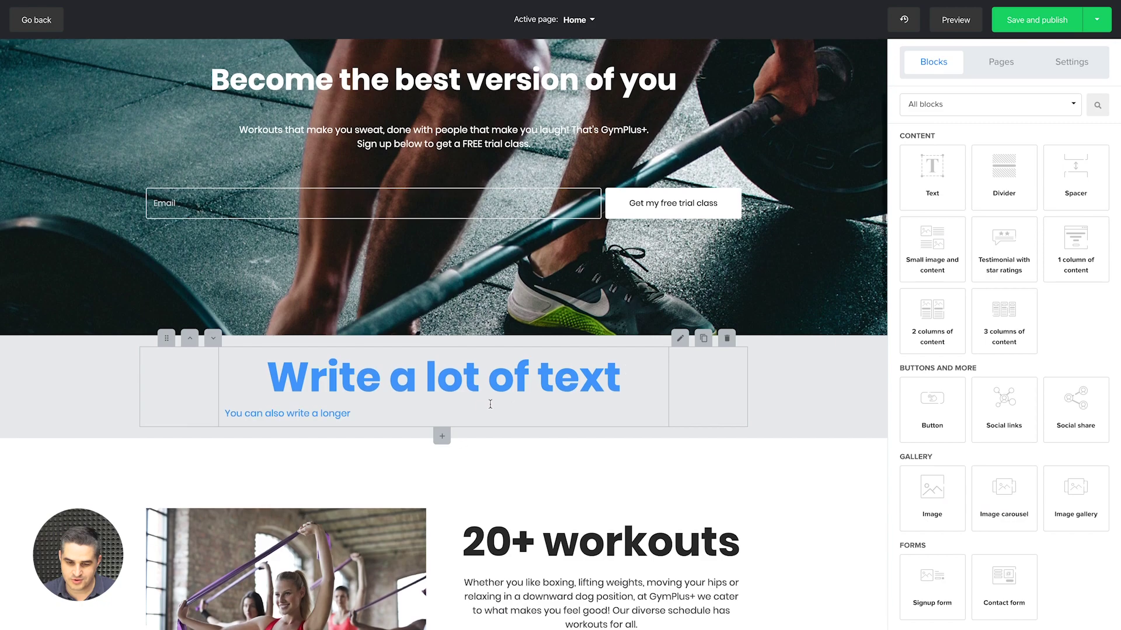
Insert a divider below the "Write a lot of text" block and give it medium width and the dotted style
{"action": "left_click", "coordinate": [442, 436]}
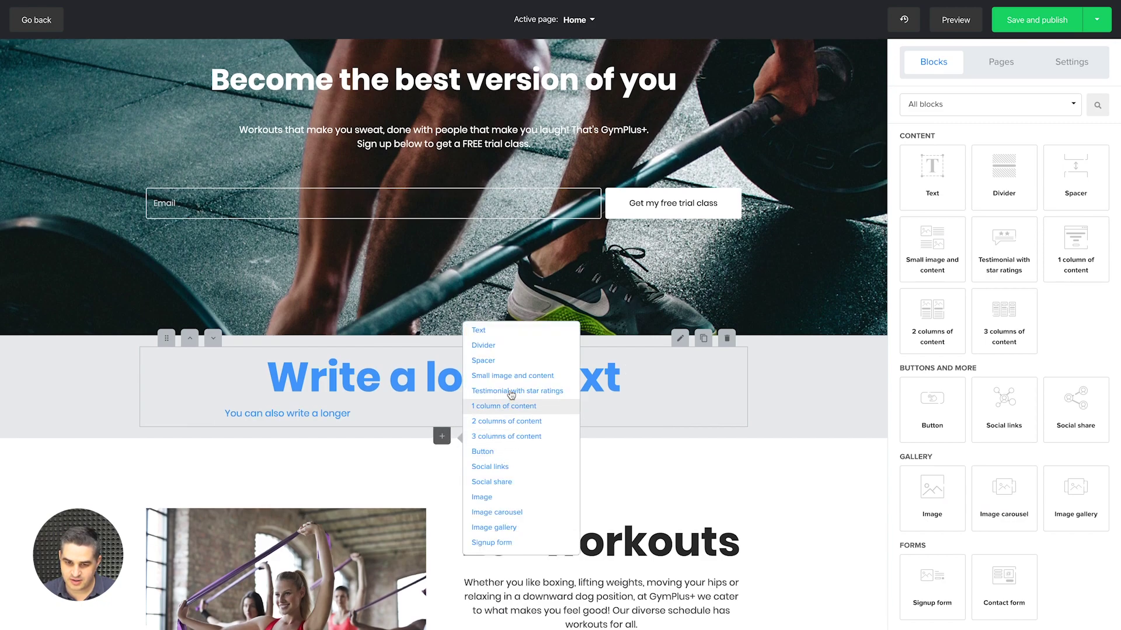
{"action": "left_click", "coordinate": [501, 345]}
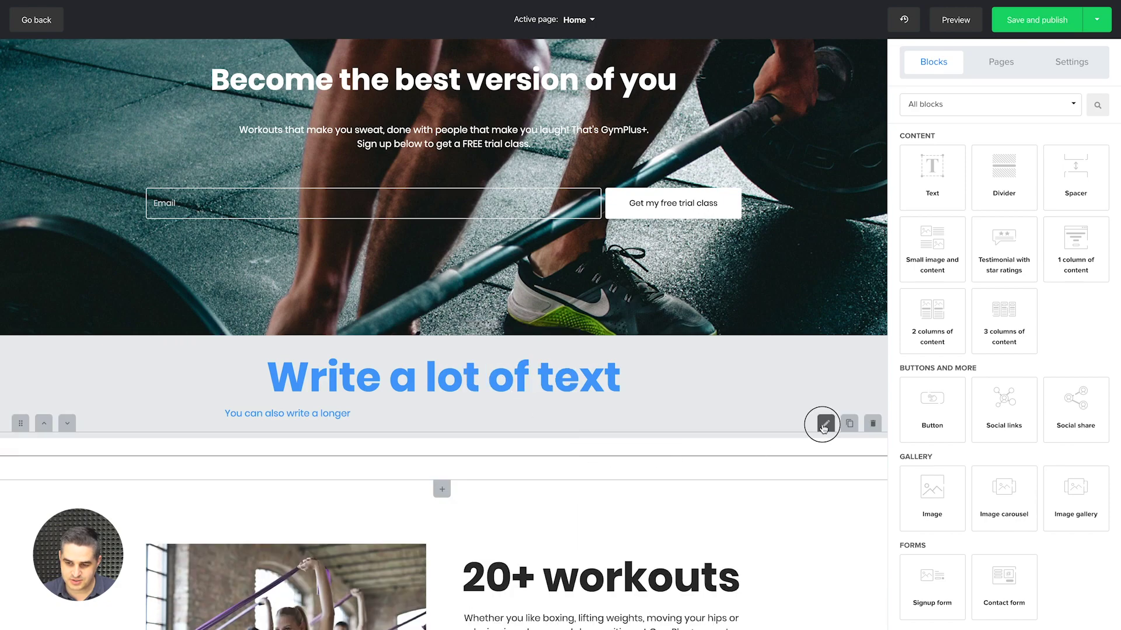
{"action": "left_click", "coordinate": [826, 423]}
{"action": "left_click", "coordinate": [989, 157]}
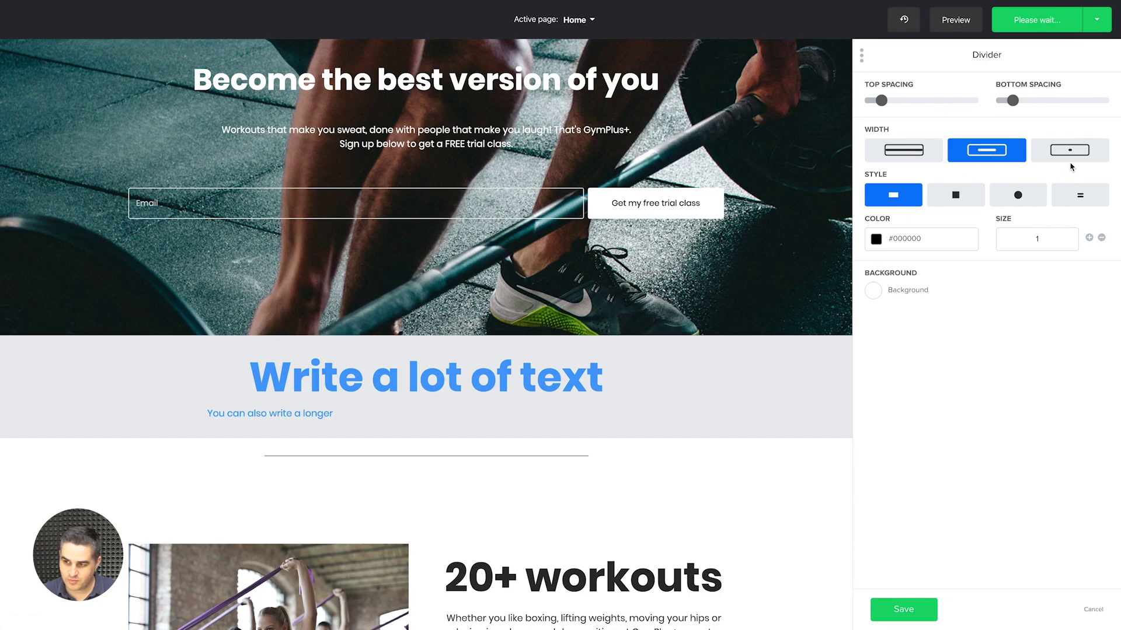
{"action": "left_click", "coordinate": [1029, 197]}
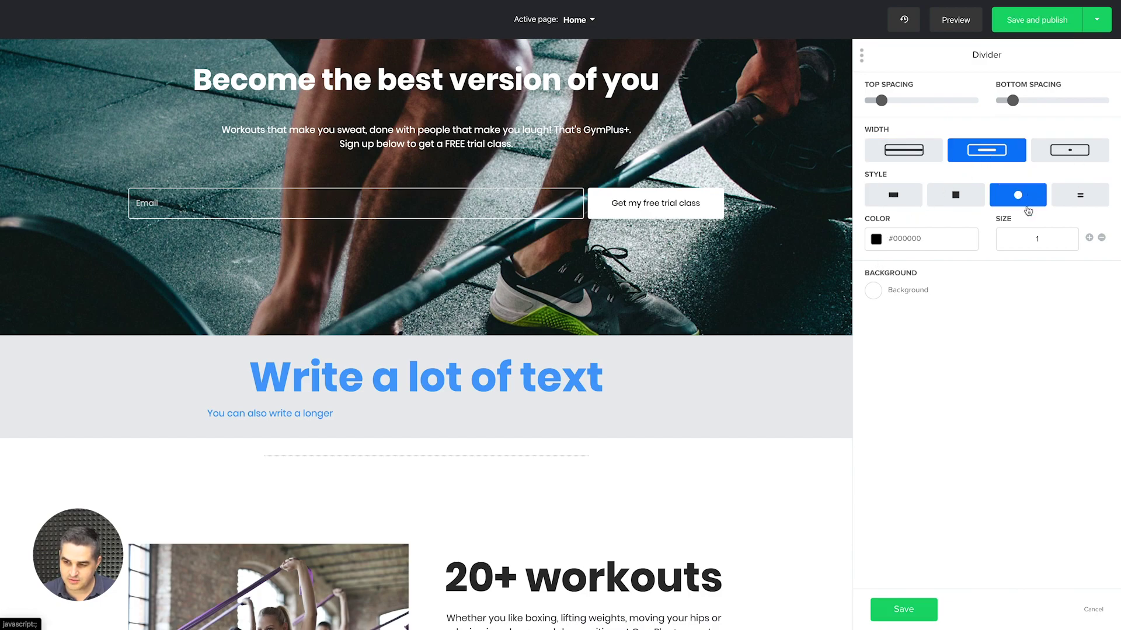
Increase the dotted divider's size to 9
{"action": "left_click", "coordinate": [1089, 238]}
{"action": "left_click", "coordinate": [1088, 238]}
{"action": "left_click", "coordinate": [1088, 238]}
{"action": "left_click", "coordinate": [1088, 238]}
{"action": "left_click", "coordinate": [1088, 238]}
{"action": "left_click", "coordinate": [1089, 238]}
{"action": "left_click", "coordinate": [1089, 239]}
{"action": "left_click", "coordinate": [1088, 238]}
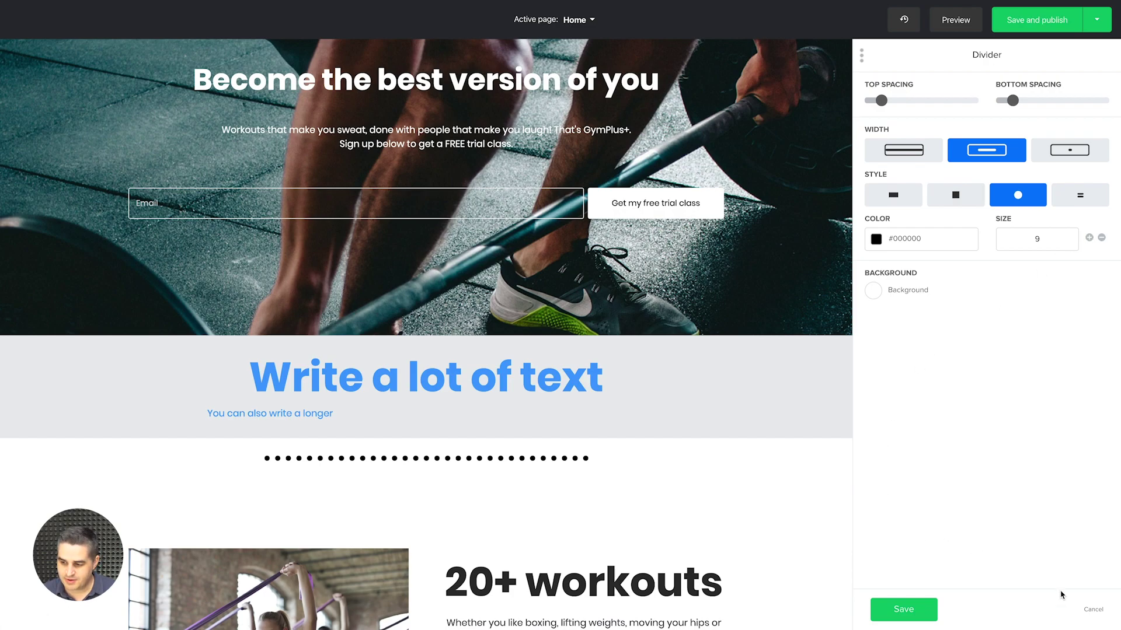
Discard the divider's style changes and delete the divider from the page
{"action": "left_click", "coordinate": [1094, 609]}
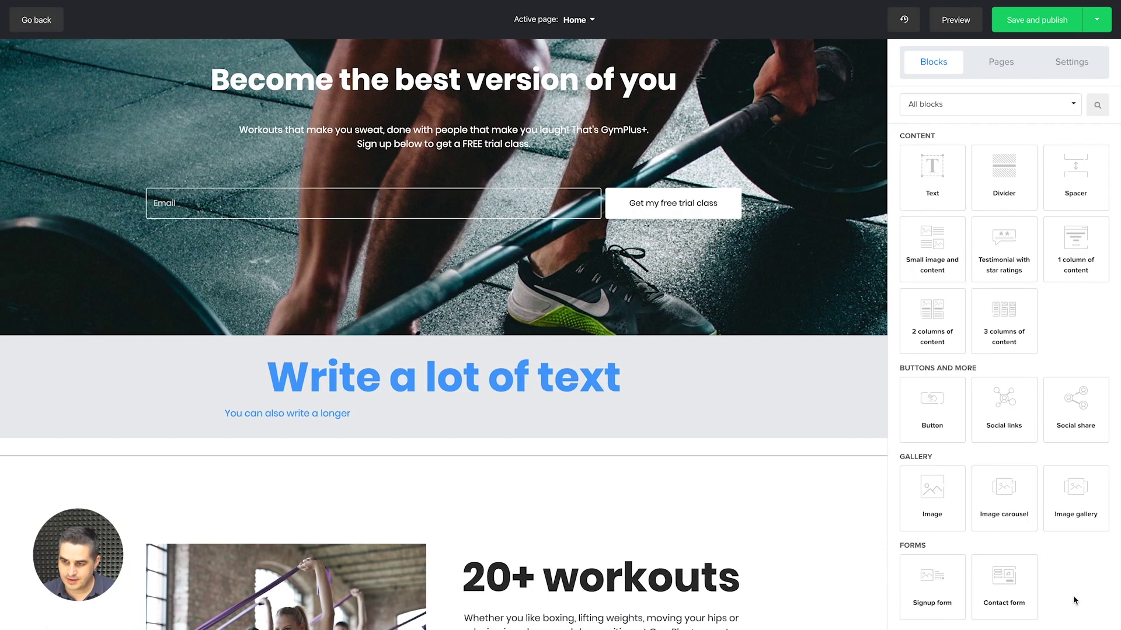
{"action": "mouse_move", "coordinate": [847, 461]}
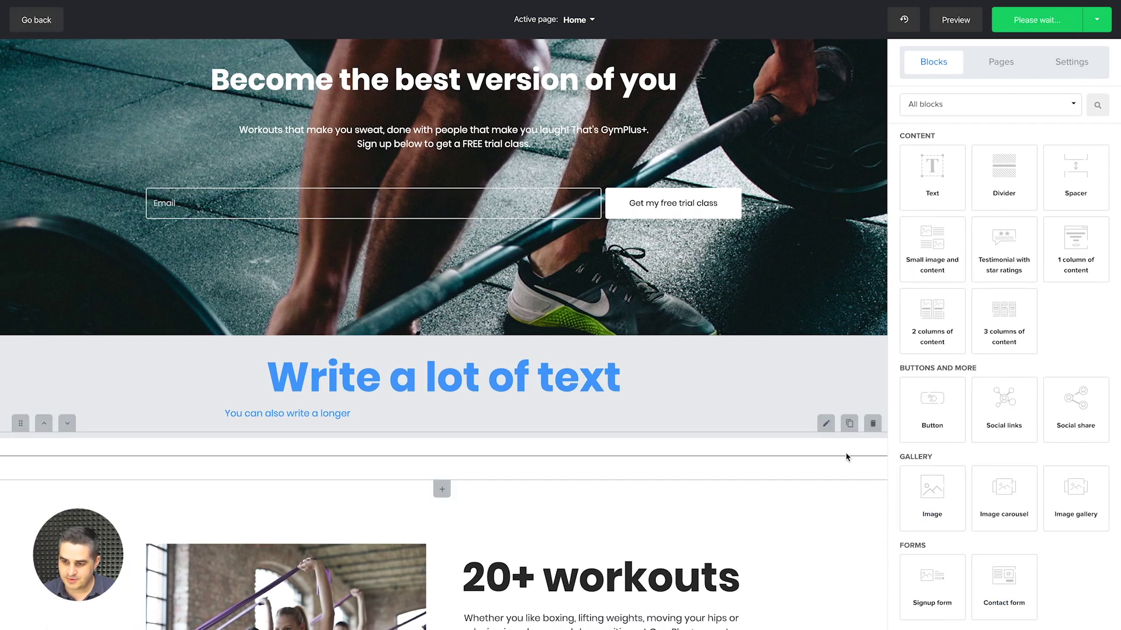
{"action": "left_click", "coordinate": [872, 425]}
Add a spacer below the "Write a lot of text" block, increase its top spacing to about the middle of the range and save it
{"action": "left_click_drag", "start_coordinate": [1073, 193], "coordinate": [555, 436]}
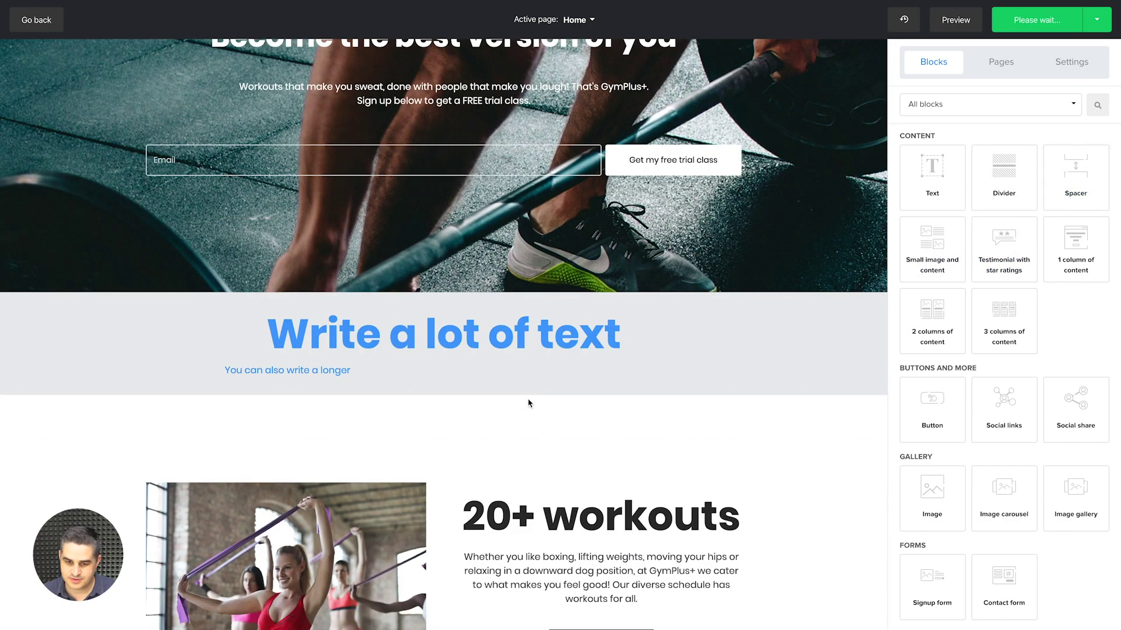
{"action": "mouse_move", "coordinate": [493, 409]}
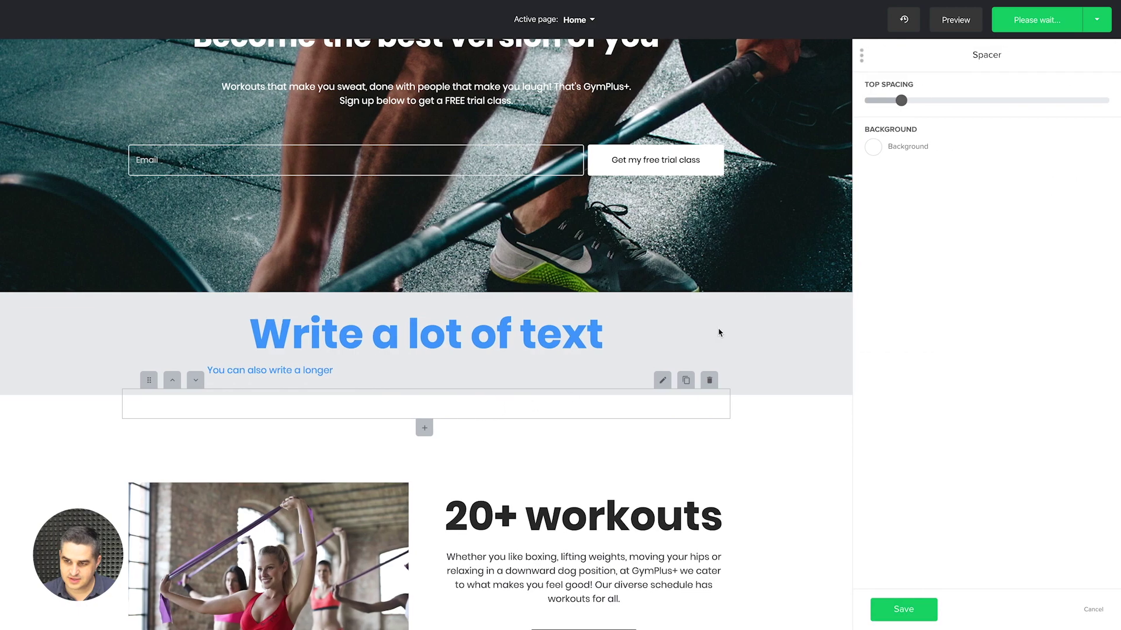
{"action": "left_click_drag", "start_coordinate": [902, 100], "coordinate": [1002, 109]}
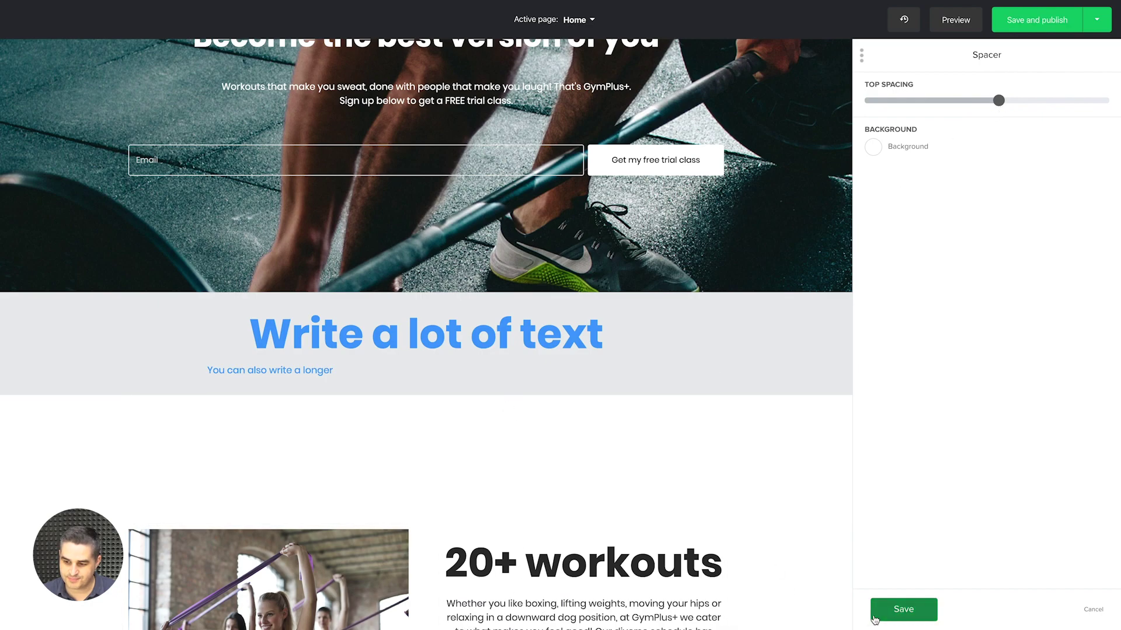
{"action": "left_click", "coordinate": [890, 613]}
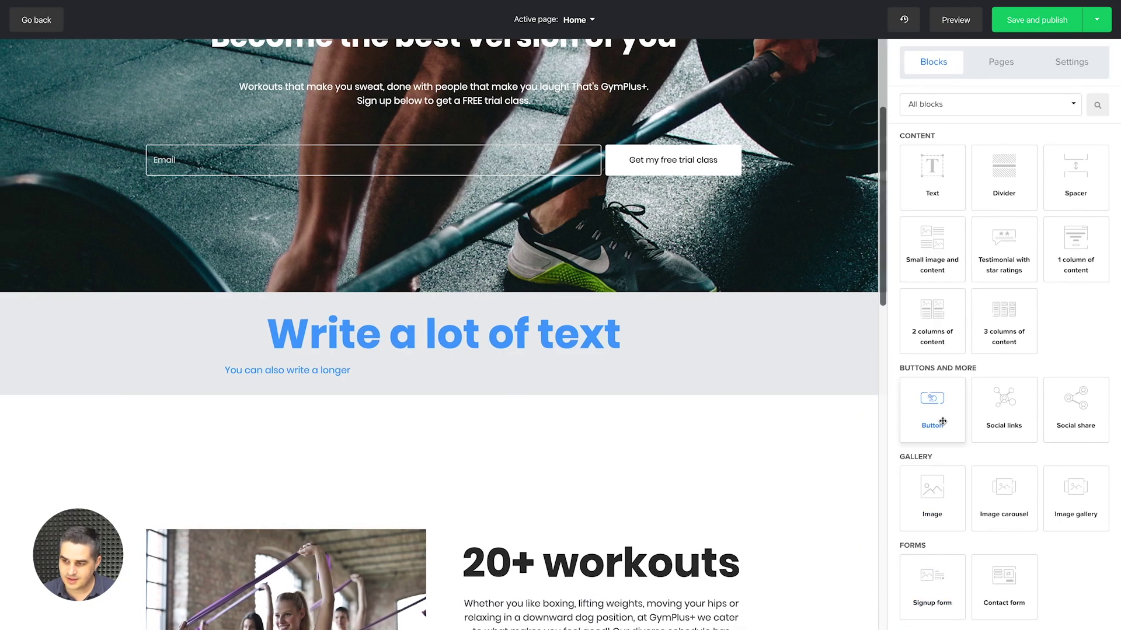
Set the media position of the "20+ workouts" block to Right
{"action": "scroll", "coordinate": [922, 292], "scroll_direction": "down", "scroll_amount": 1}
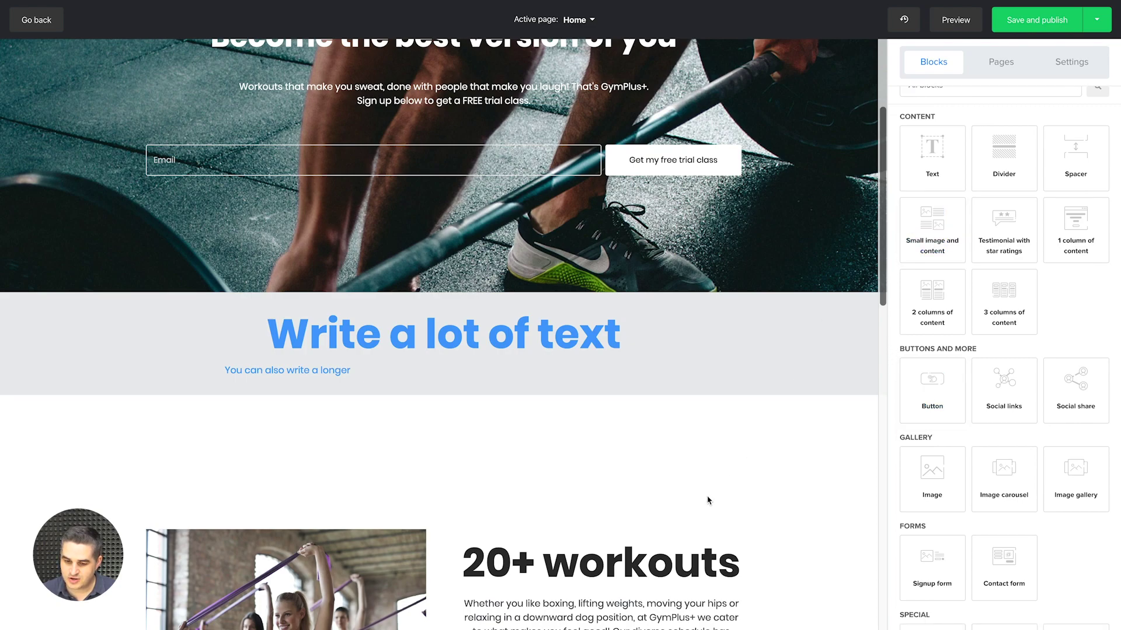
{"action": "scroll", "coordinate": [710, 497], "scroll_direction": "down", "scroll_amount": 3}
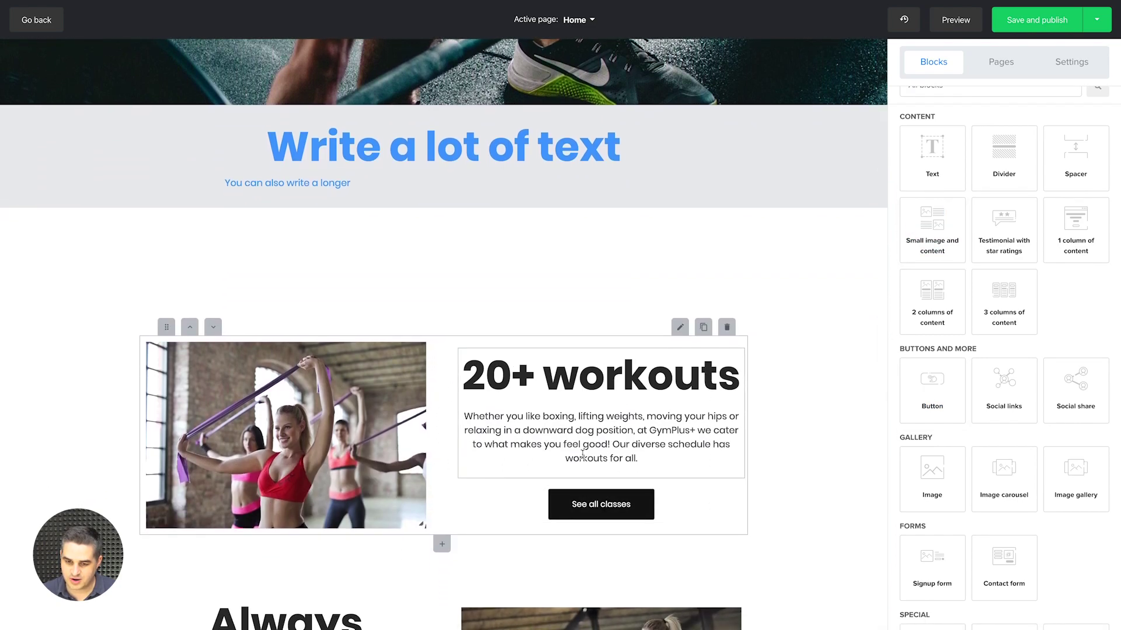
{"action": "left_click", "coordinate": [680, 327]}
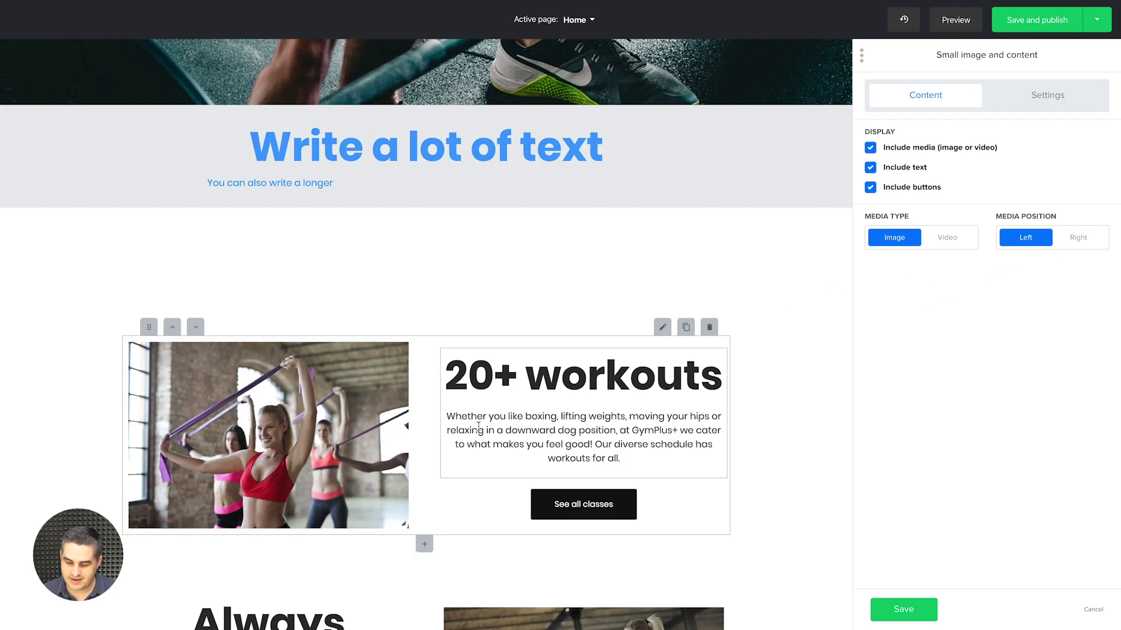
{"action": "scroll", "coordinate": [479, 426], "scroll_direction": "down", "scroll_amount": 2}
{"action": "scroll", "coordinate": [479, 426], "scroll_direction": "down", "scroll_amount": 6}
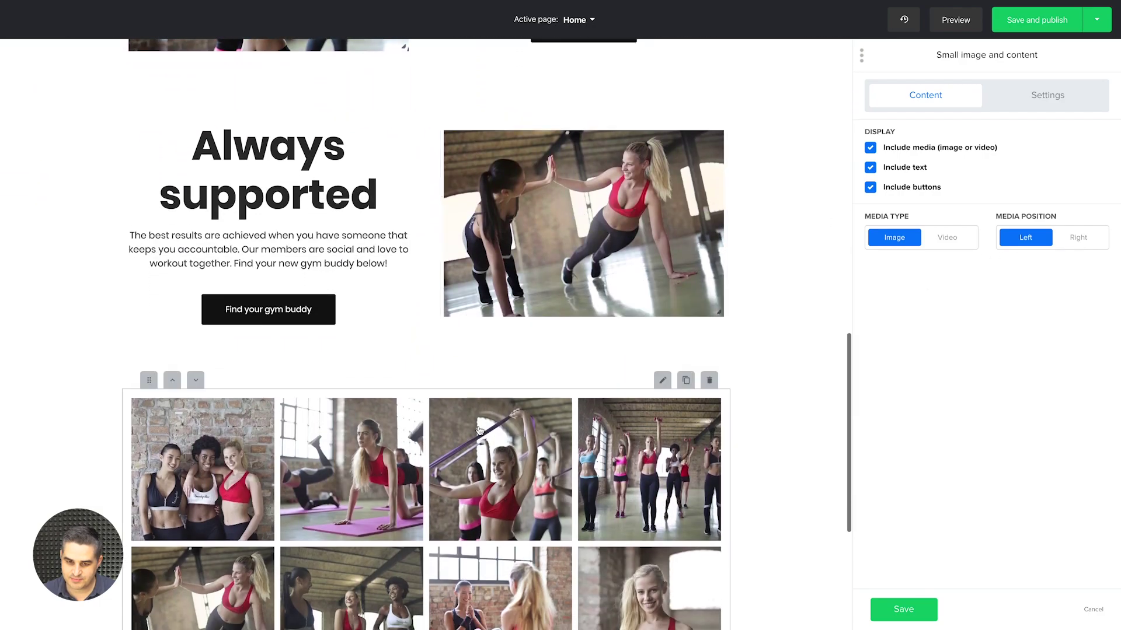
{"action": "scroll", "coordinate": [478, 430], "scroll_direction": "up", "scroll_amount": 4}
{"action": "scroll", "coordinate": [556, 393], "scroll_direction": "up", "scroll_amount": 1}
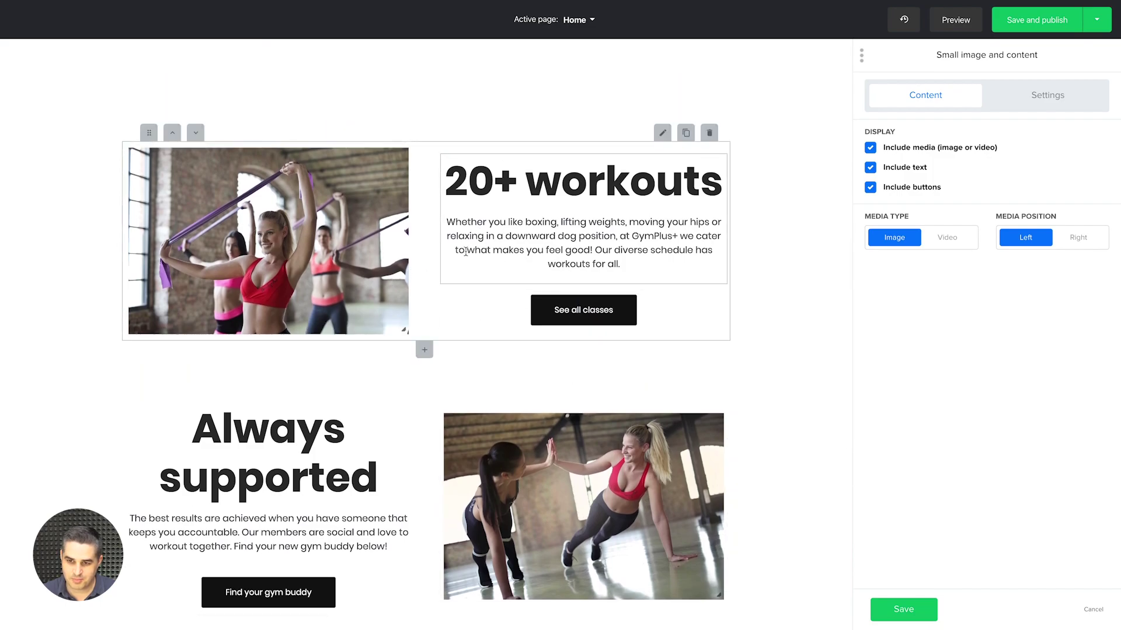
{"action": "left_click", "coordinate": [1072, 238]}
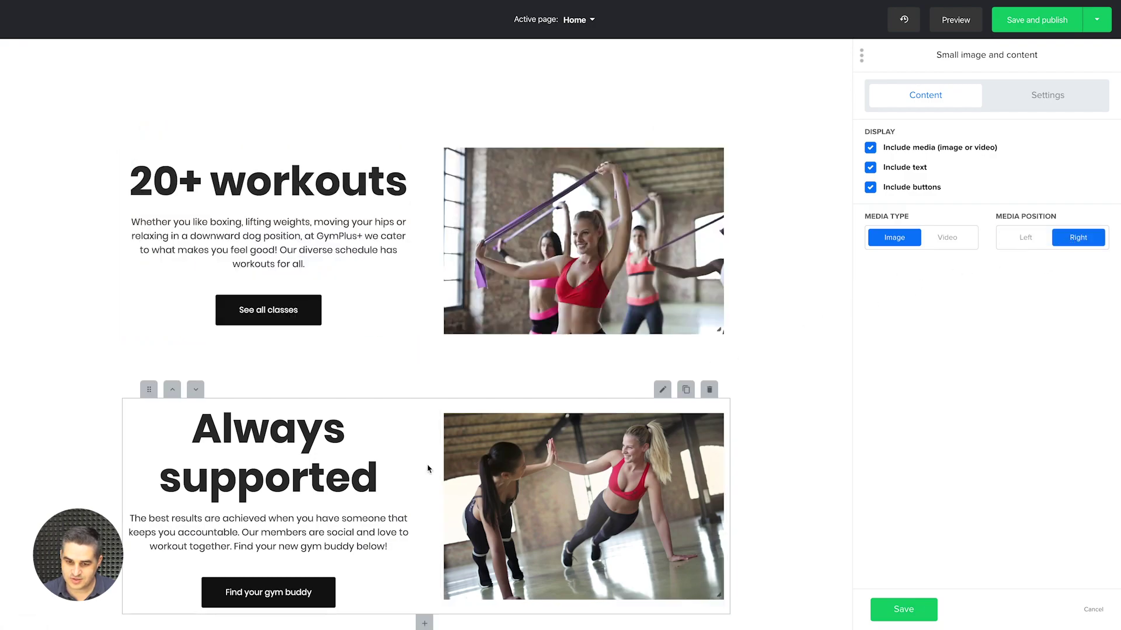
Set the media position of the "Always supported" block to Left and move the block above "20+ workouts"
{"action": "left_click", "coordinate": [1015, 239]}
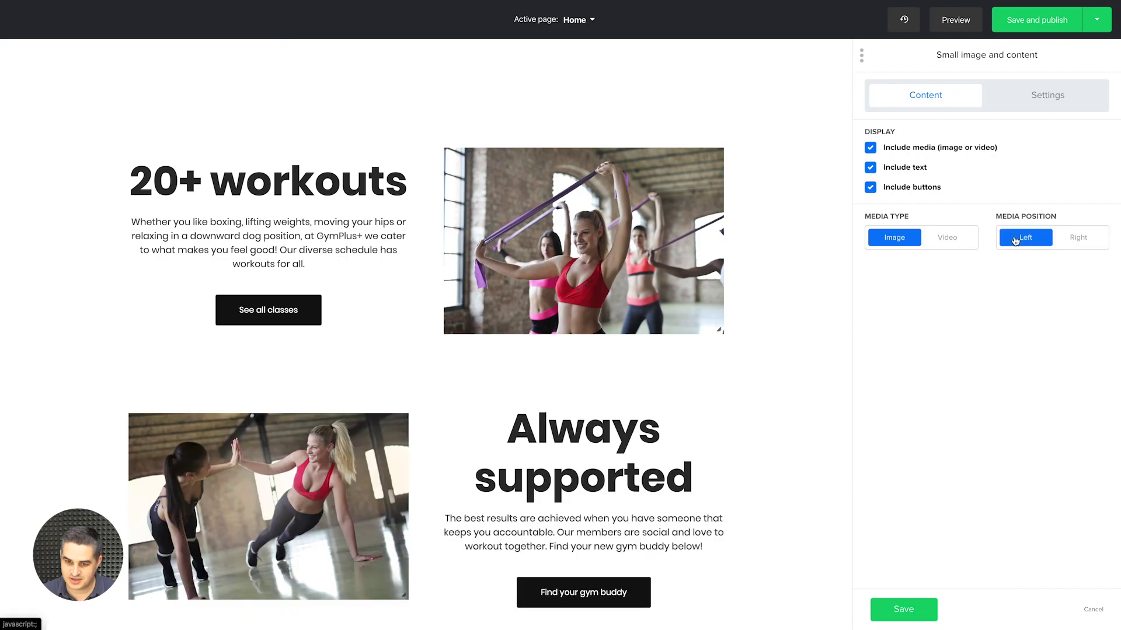
{"action": "left_click", "coordinate": [173, 389]}
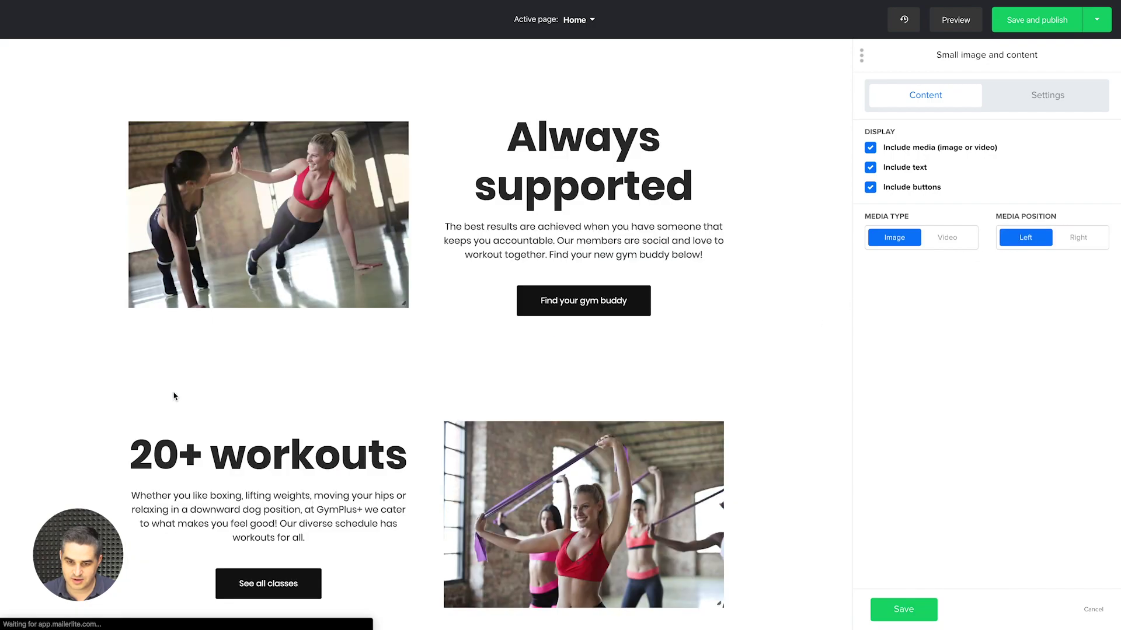
{"action": "scroll", "coordinate": [454, 380], "scroll_direction": "up", "scroll_amount": 3}
{"action": "scroll", "coordinate": [454, 385], "scroll_direction": "up", "scroll_amount": 3}
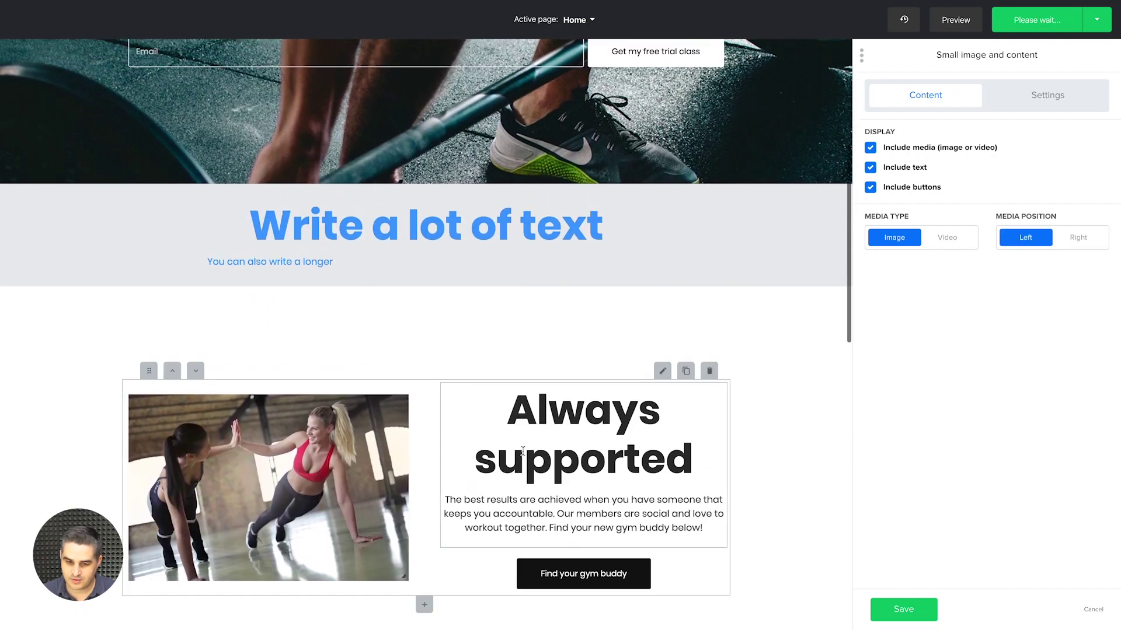
{"action": "scroll", "coordinate": [523, 455], "scroll_direction": "down", "scroll_amount": 5}
{"action": "scroll", "coordinate": [523, 455], "scroll_direction": "down", "scroll_amount": 1}
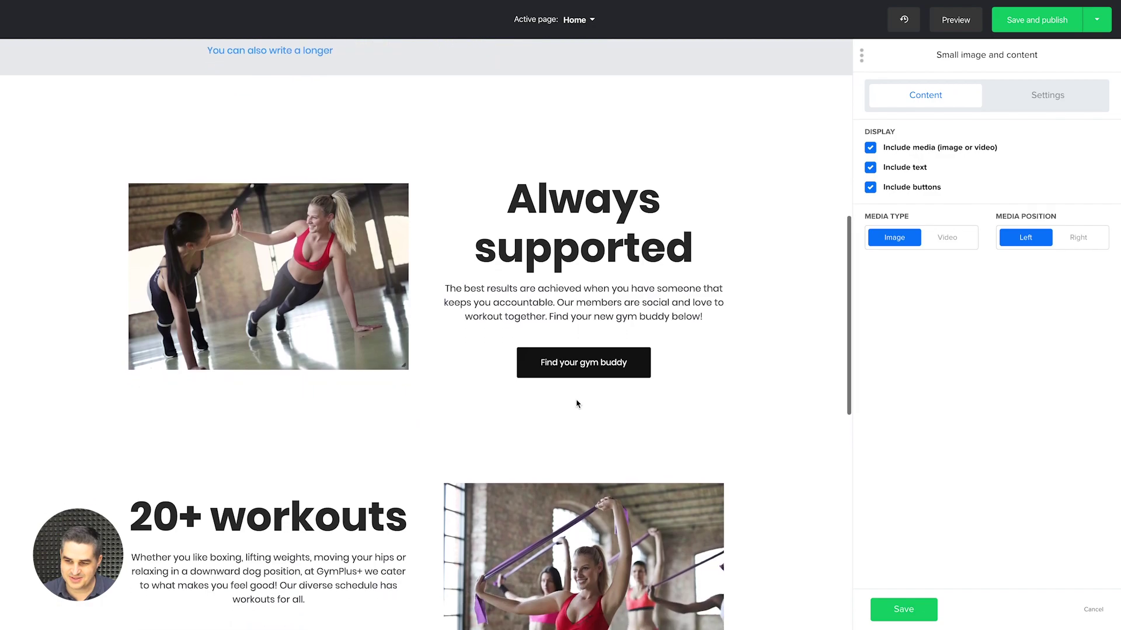
Exclude the button from the "Always supported" block and save the block's settings
{"action": "mouse_move", "coordinate": [542, 360]}
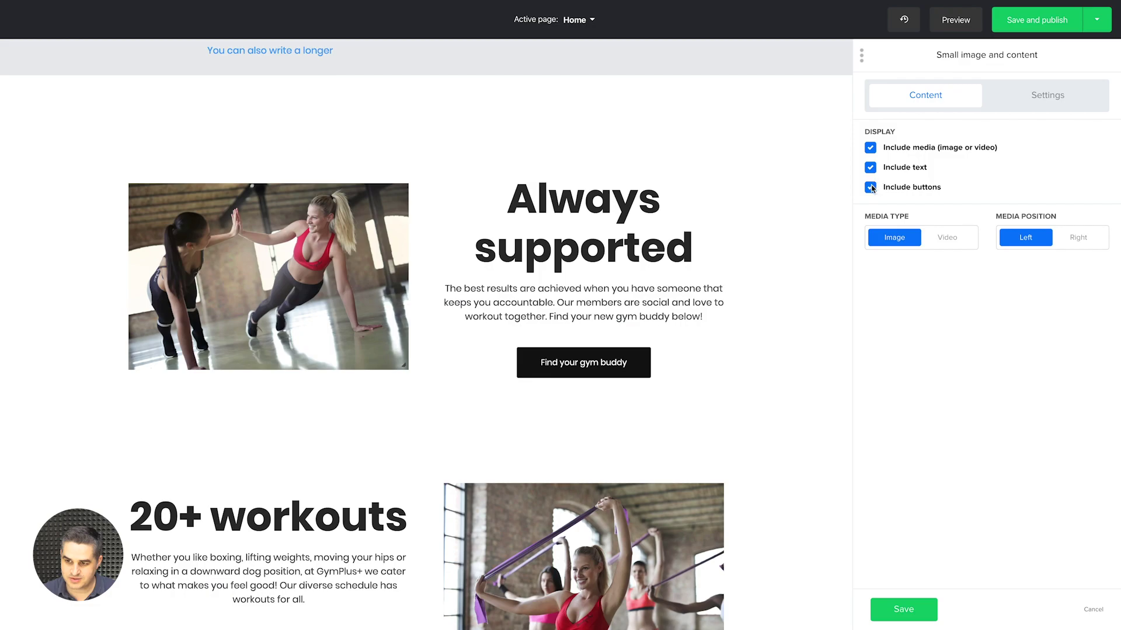
{"action": "left_click", "coordinate": [871, 188]}
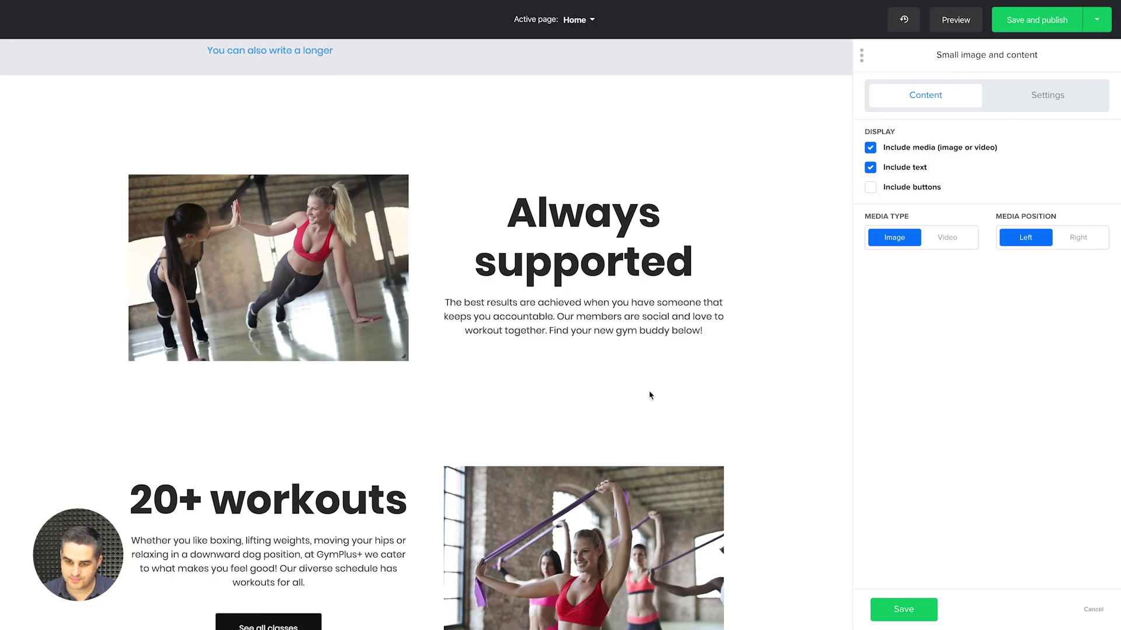
{"action": "scroll", "coordinate": [649, 396], "scroll_direction": "down", "scroll_amount": 2}
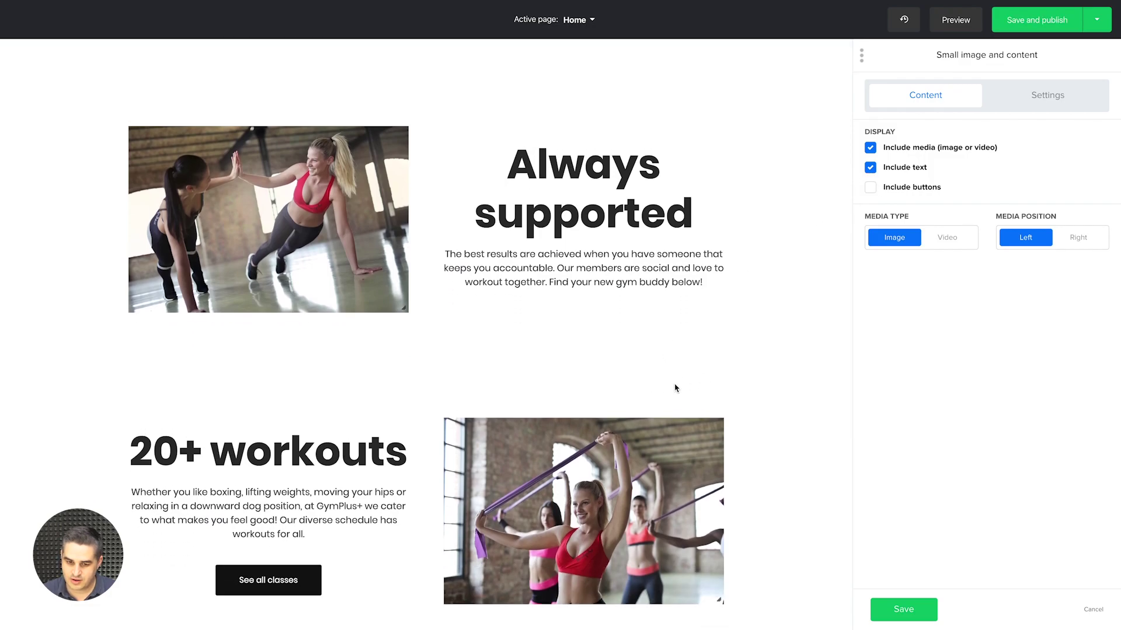
{"action": "left_click", "coordinate": [884, 609]}
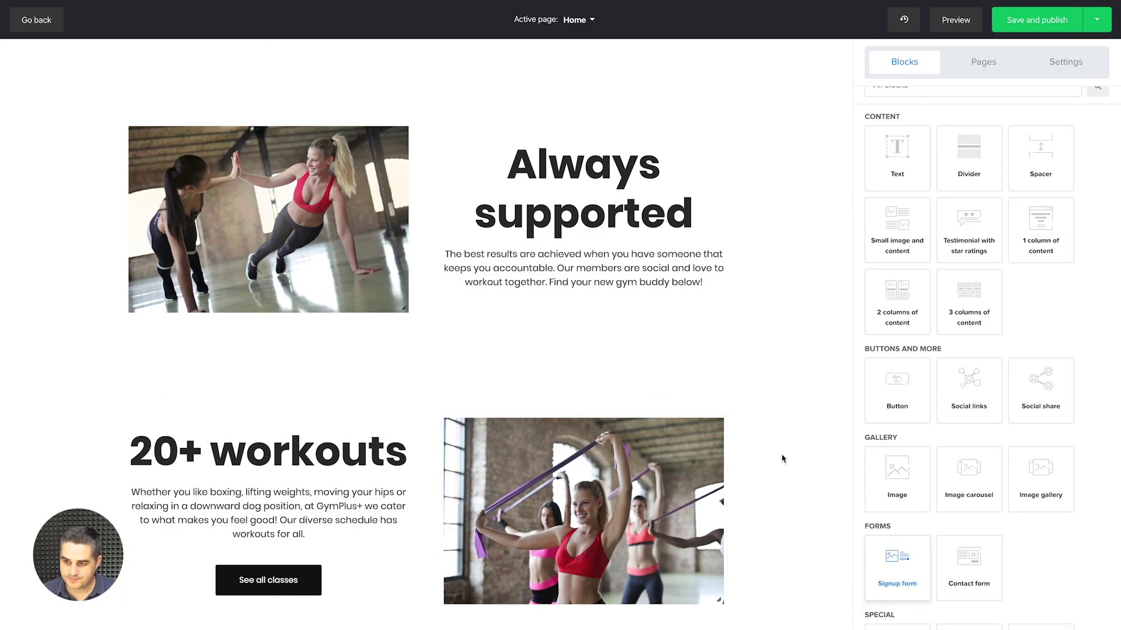
Insert a testimonial with star ratings below the "Write a lot of text" block and add a second testimonial with the red-haired woman's photo
{"action": "scroll", "coordinate": [793, 351], "scroll_direction": "up", "scroll_amount": 3}
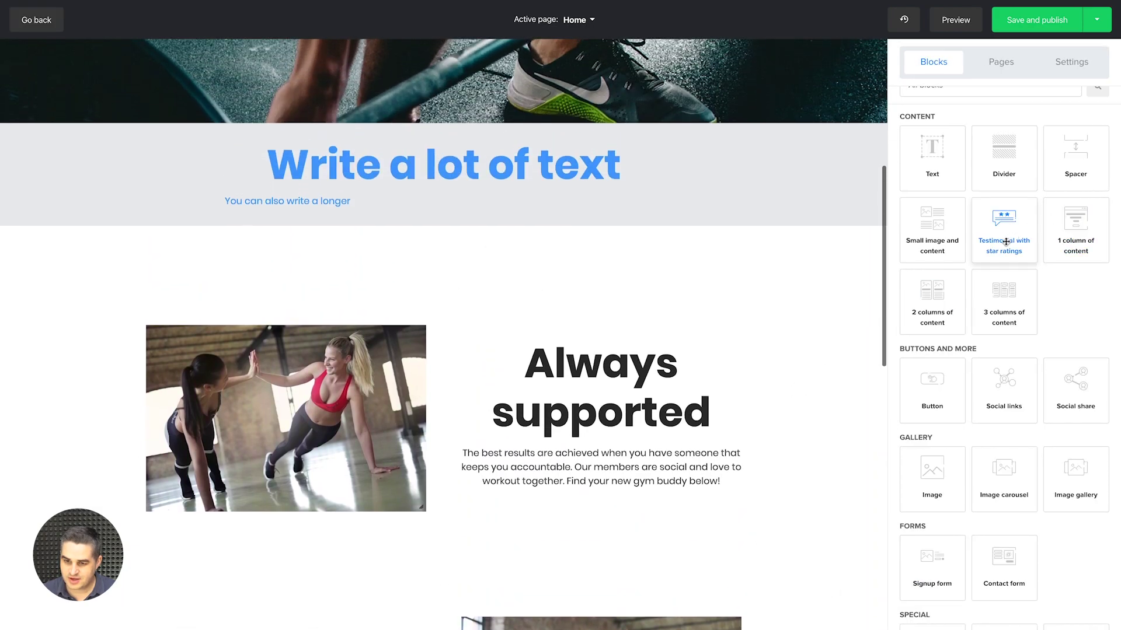
{"action": "left_click_drag", "start_coordinate": [1005, 241], "coordinate": [640, 268]}
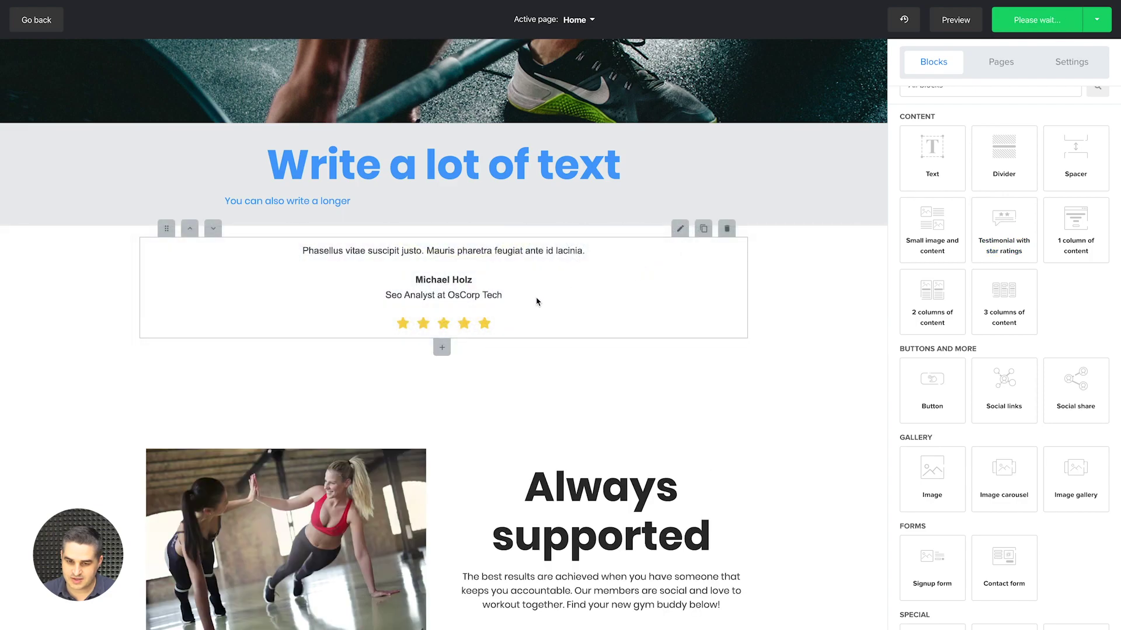
{"action": "left_click", "coordinate": [679, 229]}
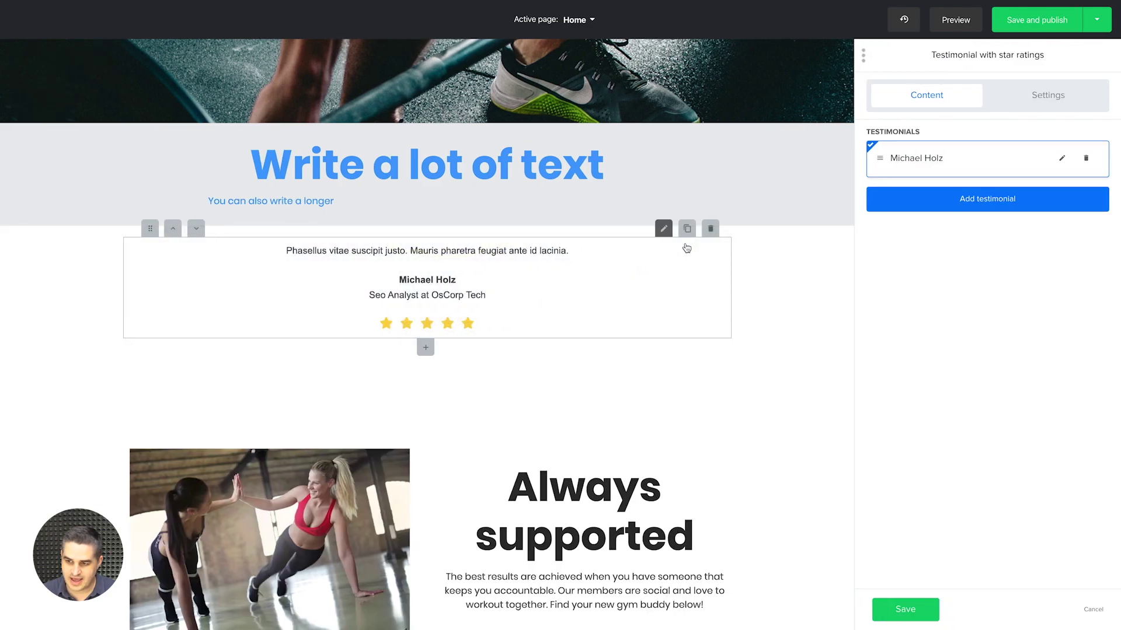
{"action": "left_click", "coordinate": [936, 205]}
{"action": "left_click", "coordinate": [917, 240]}
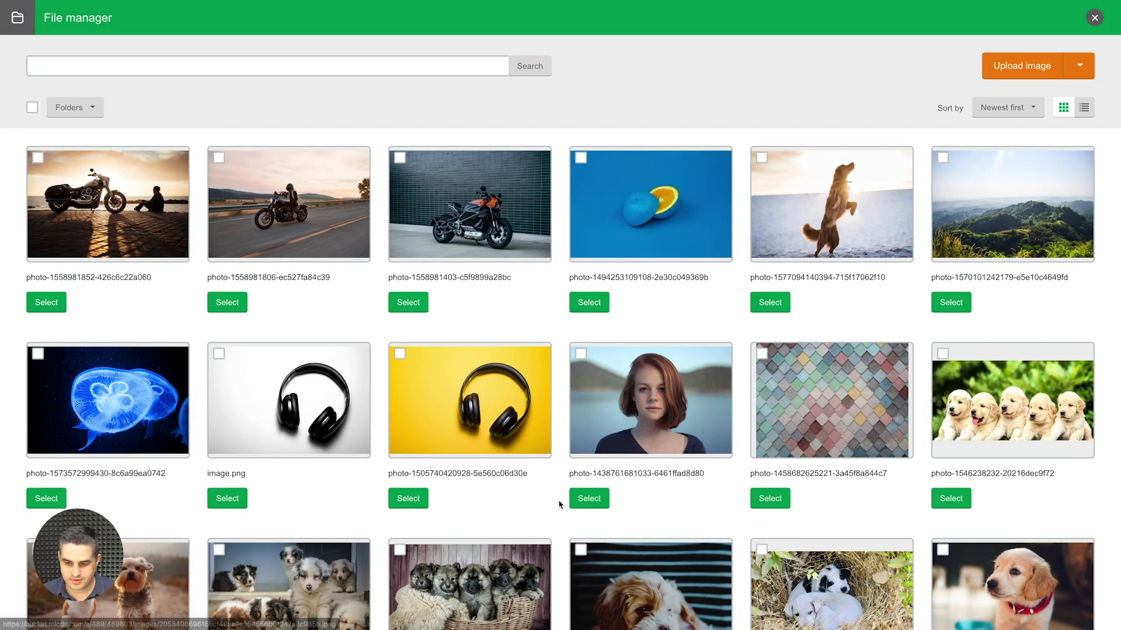
{"action": "left_click", "coordinate": [588, 499]}
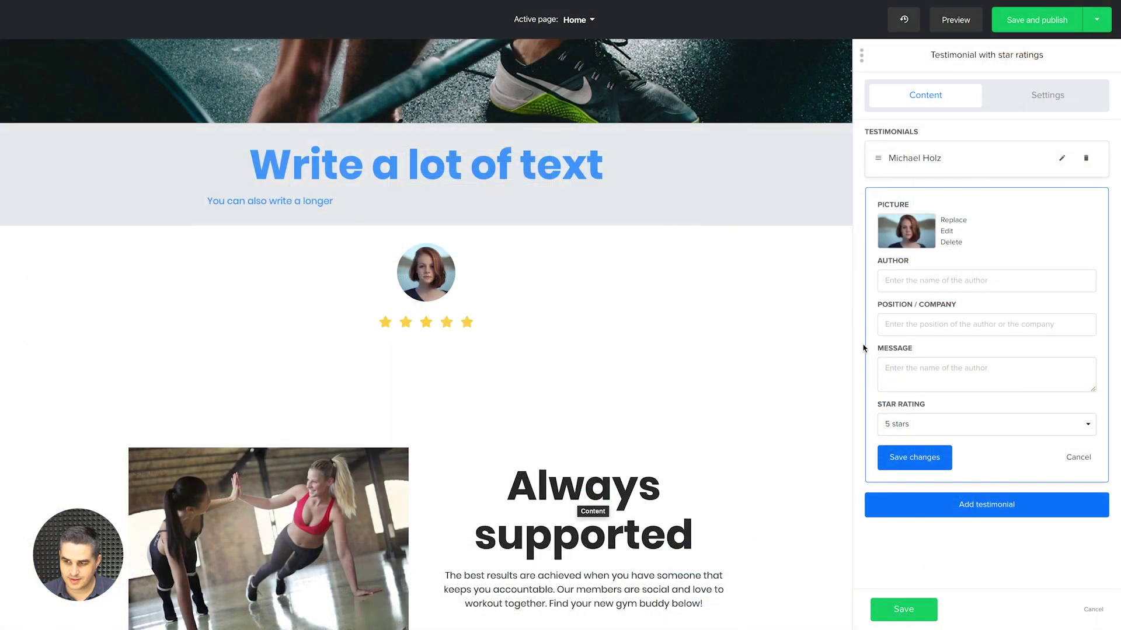
Give the first testimonial the picture of the puppy with the red collar and save the testimonial block
{"action": "left_click", "coordinate": [1061, 159]}
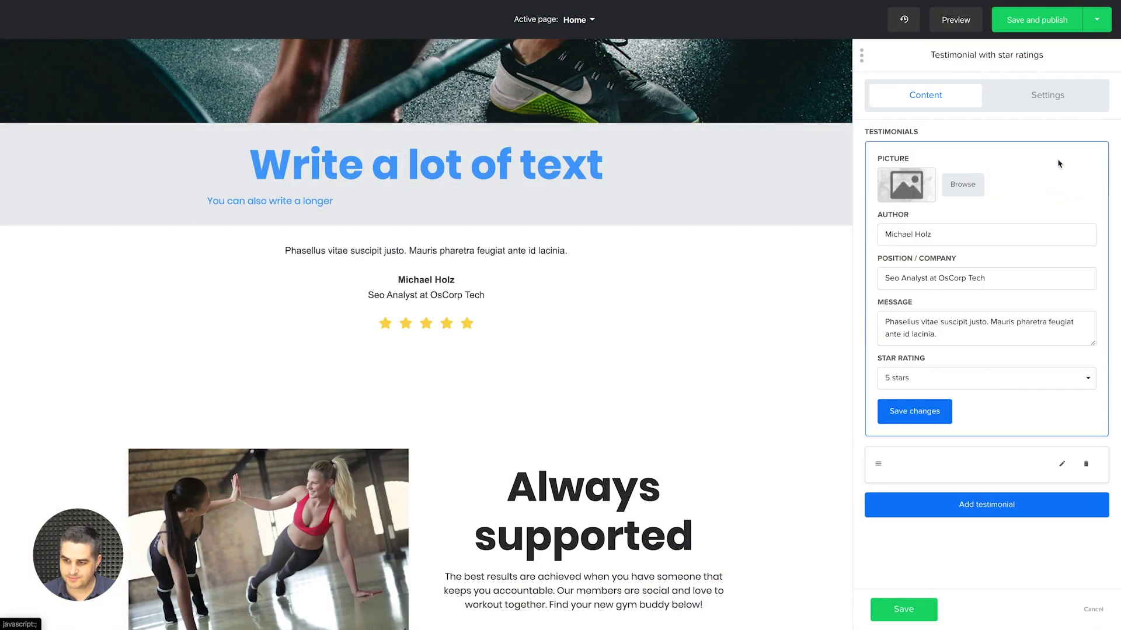
{"action": "left_click", "coordinate": [906, 187]}
{"action": "scroll", "coordinate": [905, 184], "scroll_direction": "down", "scroll_amount": 5}
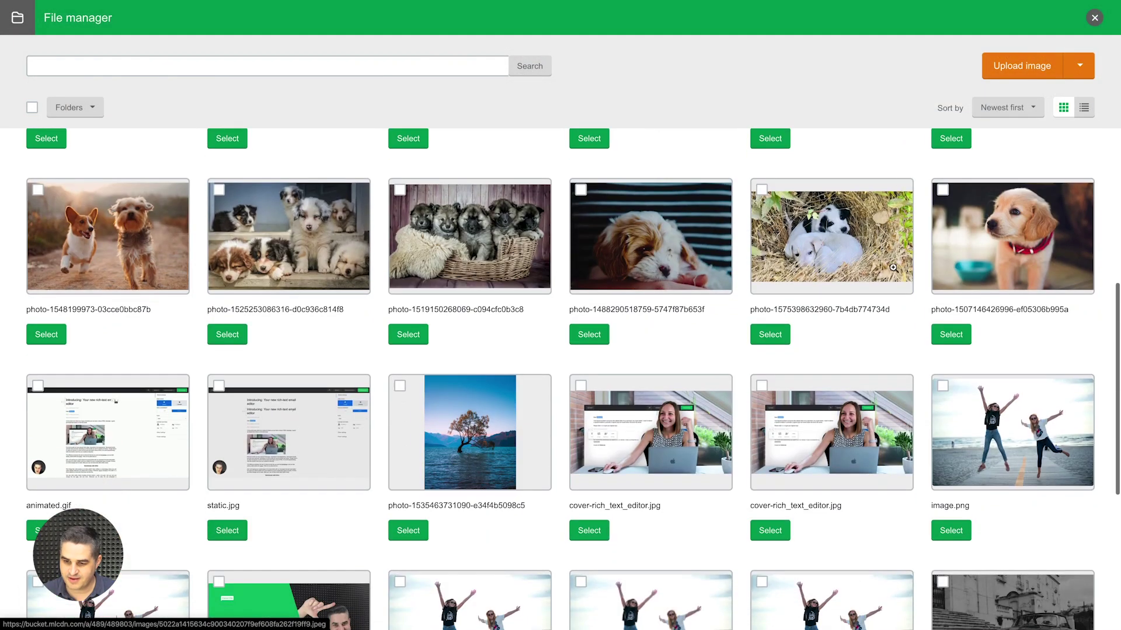
{"action": "left_click", "coordinate": [941, 334]}
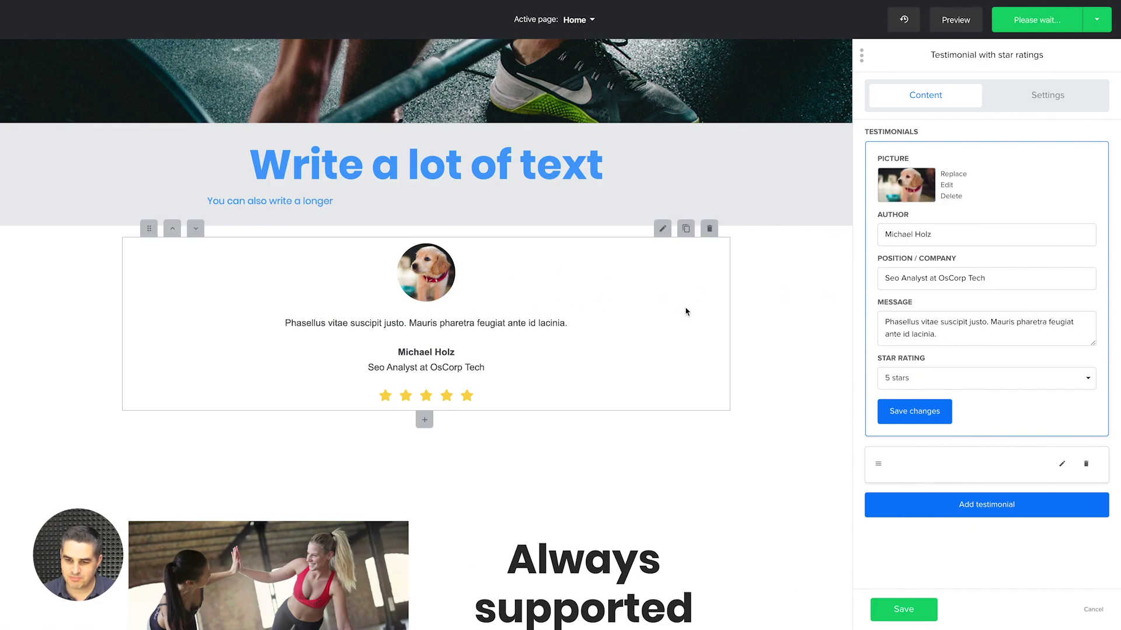
{"action": "scroll", "coordinate": [751, 381], "scroll_direction": "up", "scroll_amount": 1}
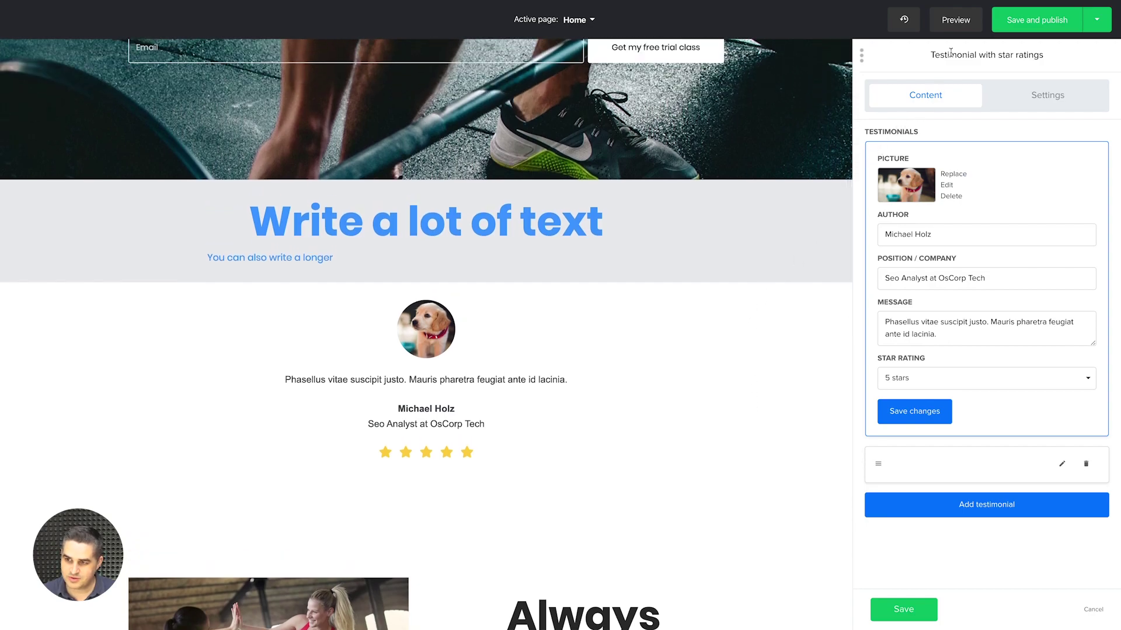
{"action": "left_click", "coordinate": [894, 610]}
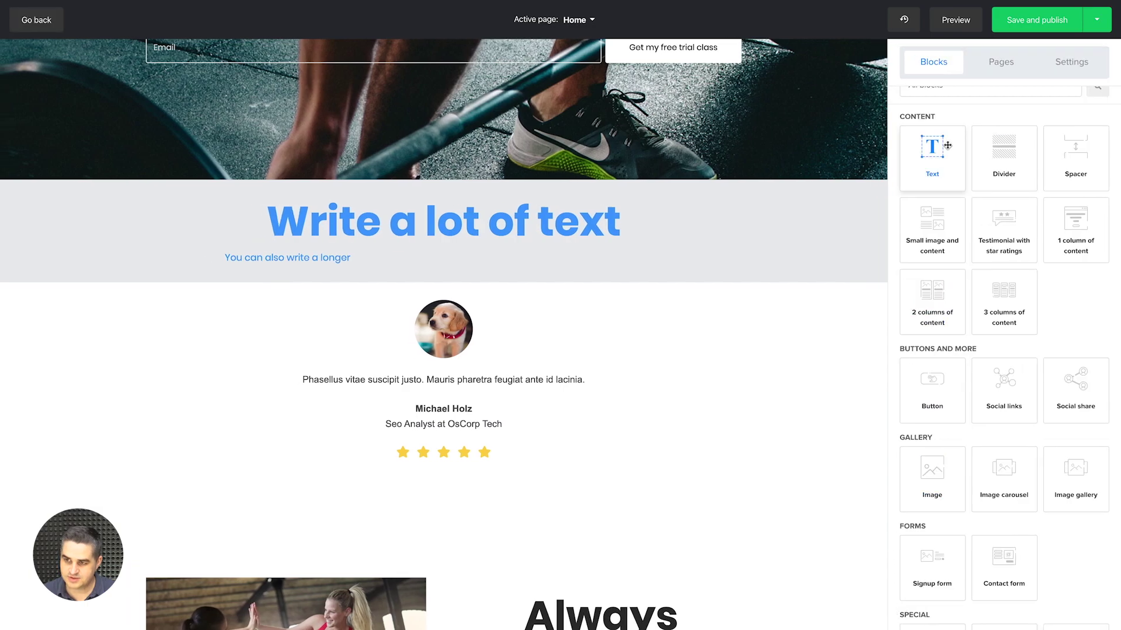
Preview the home page in the desktop and mobile views, checking the testimonials in each, and close the preview
{"action": "left_click", "coordinate": [955, 22]}
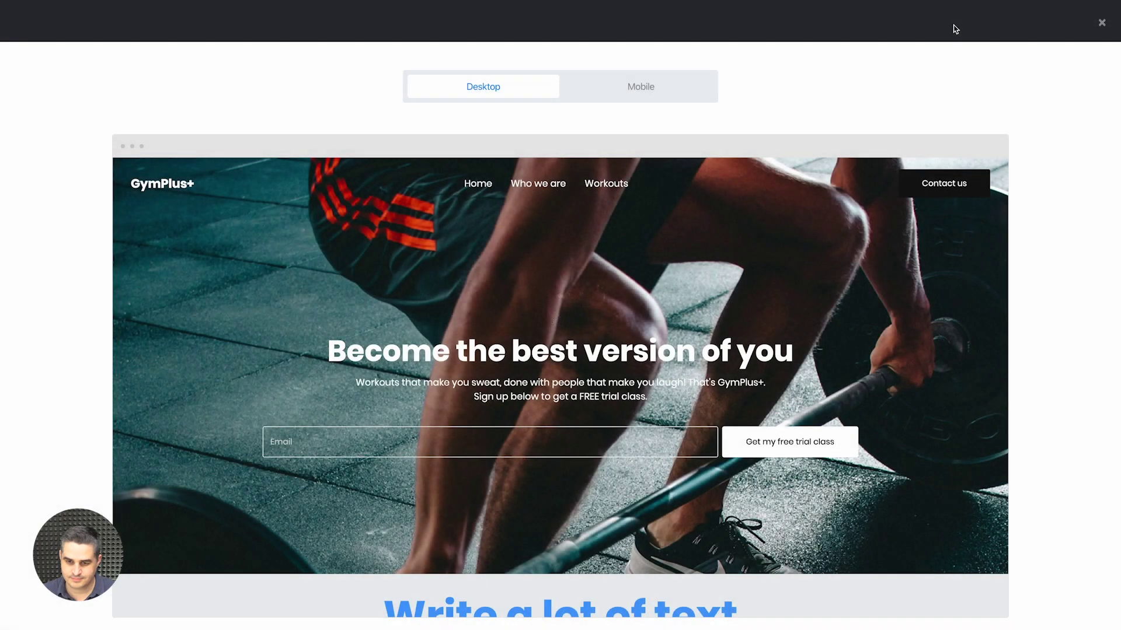
{"action": "scroll", "coordinate": [896, 315], "scroll_direction": "down", "scroll_amount": 7}
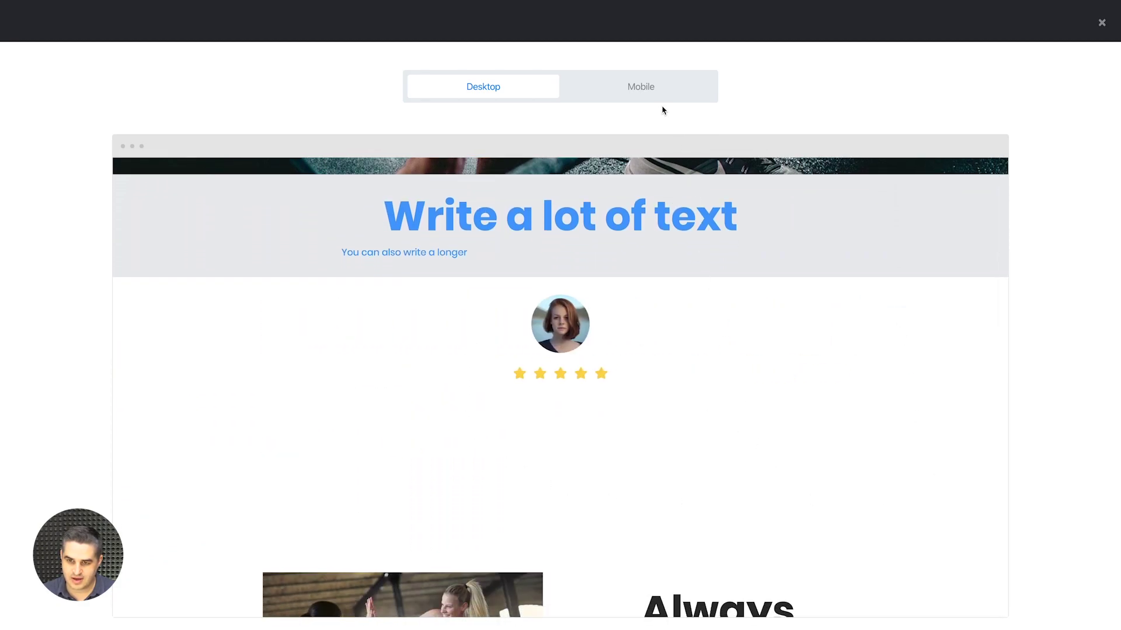
{"action": "left_click", "coordinate": [640, 87]}
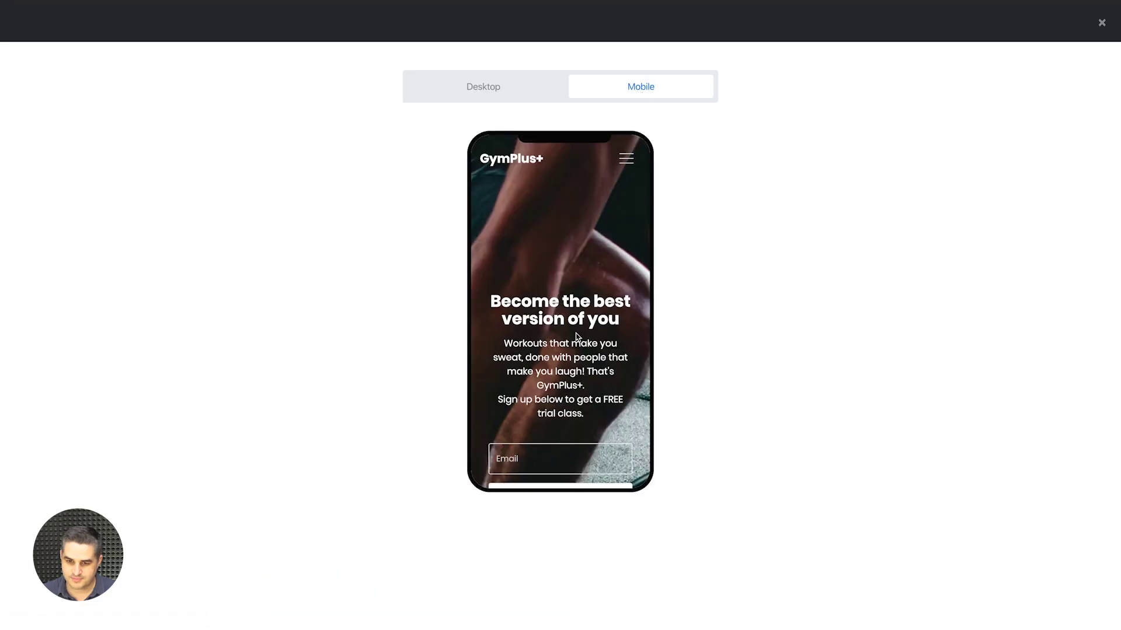
{"action": "scroll", "coordinate": [575, 337], "scroll_direction": "down", "scroll_amount": 10}
{"action": "scroll", "coordinate": [575, 337], "scroll_direction": "down", "scroll_amount": 4}
{"action": "scroll", "coordinate": [575, 337], "scroll_direction": "up", "scroll_amount": 6}
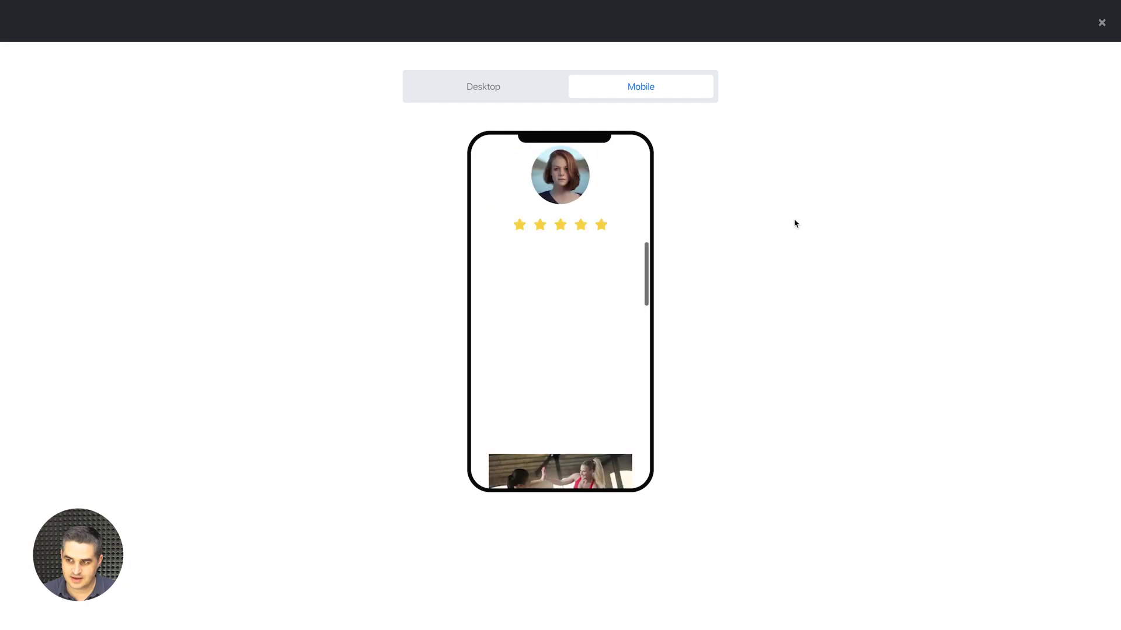
{"action": "left_click", "coordinate": [1101, 25]}
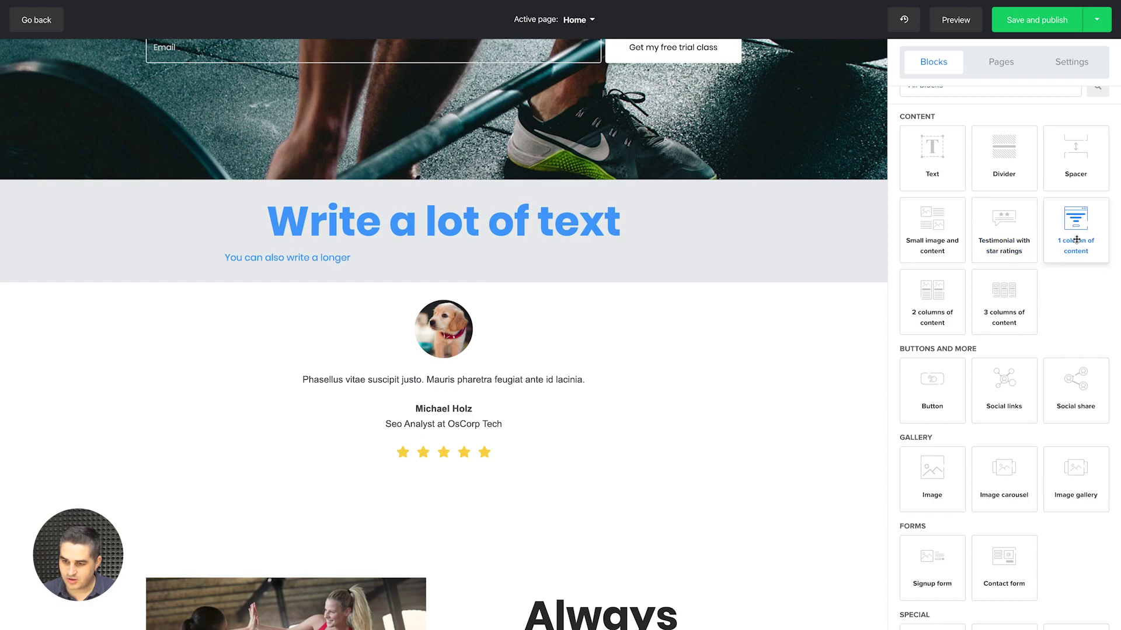
Add a "1 column of content" block between the "Always supported" and "20+ workouts" blocks
{"action": "scroll", "coordinate": [687, 445], "scroll_direction": "down", "scroll_amount": 15}
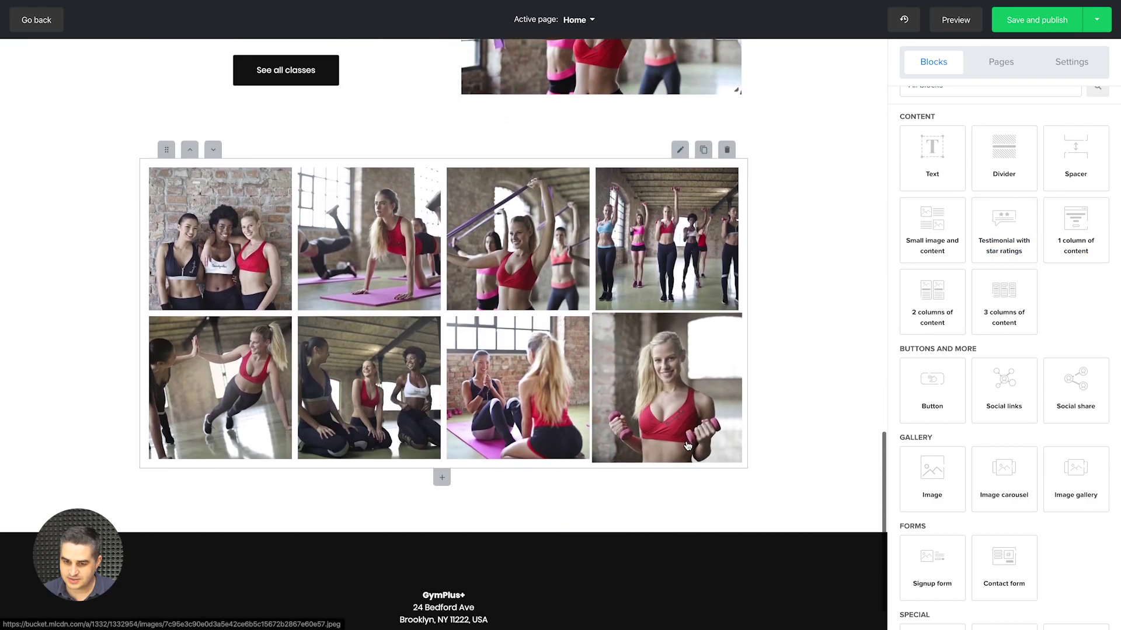
{"action": "scroll", "coordinate": [687, 445], "scroll_direction": "up", "scroll_amount": 8}
{"action": "left_click_drag", "start_coordinate": [1074, 225], "coordinate": [572, 306]}
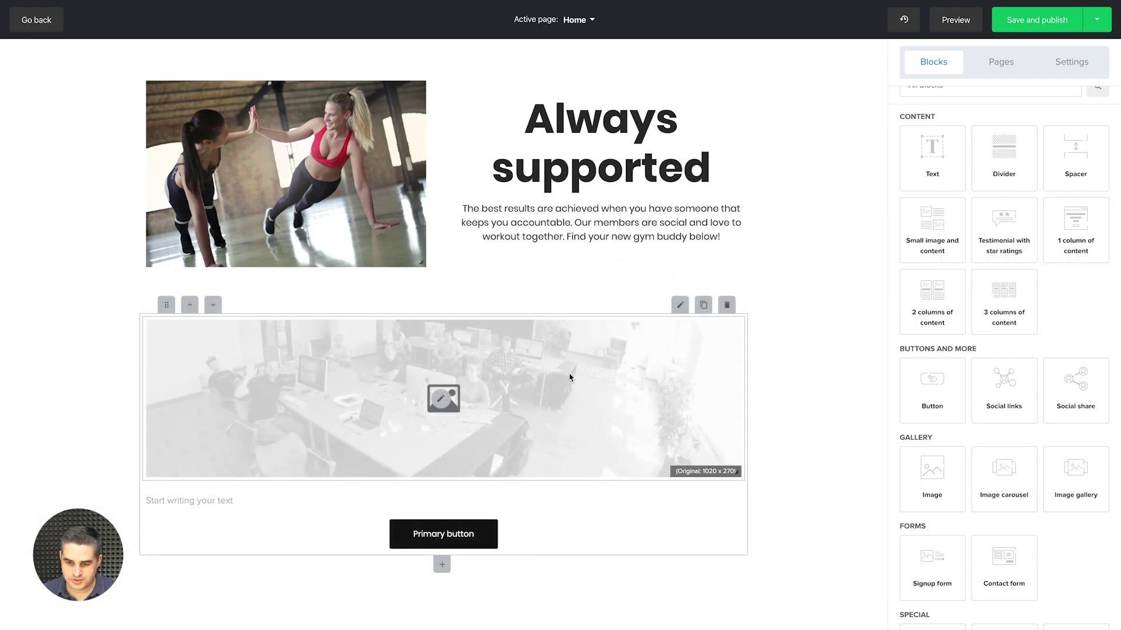
{"action": "scroll", "coordinate": [570, 377], "scroll_direction": "down", "scroll_amount": 1}
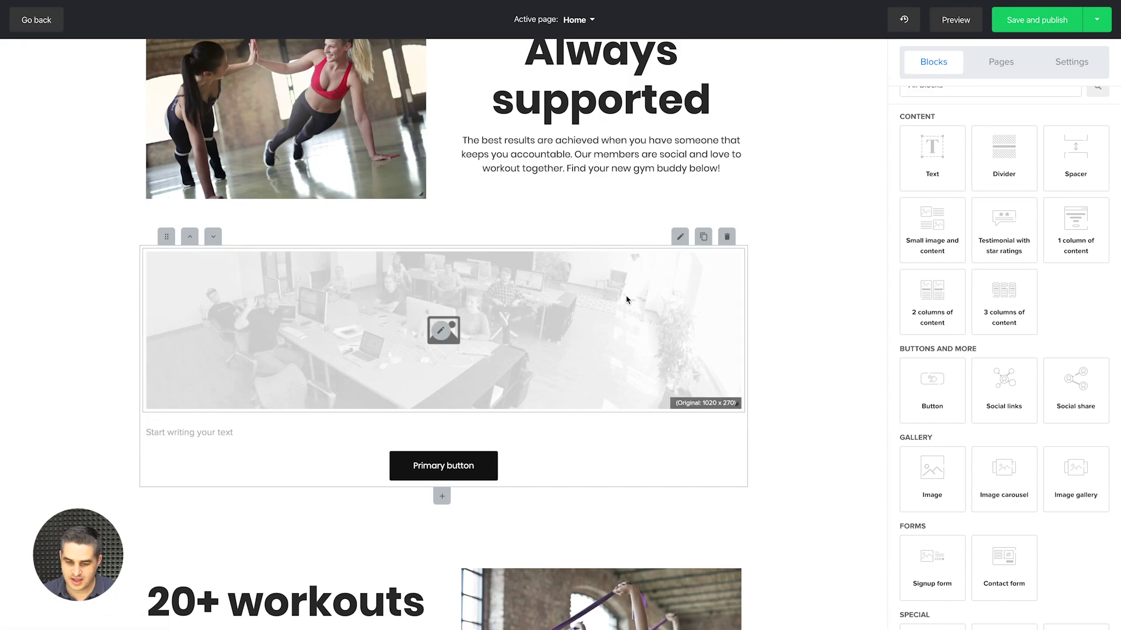
Try the one-column block without its buttons, include them again and set the media type to Video
{"action": "left_click", "coordinate": [680, 238]}
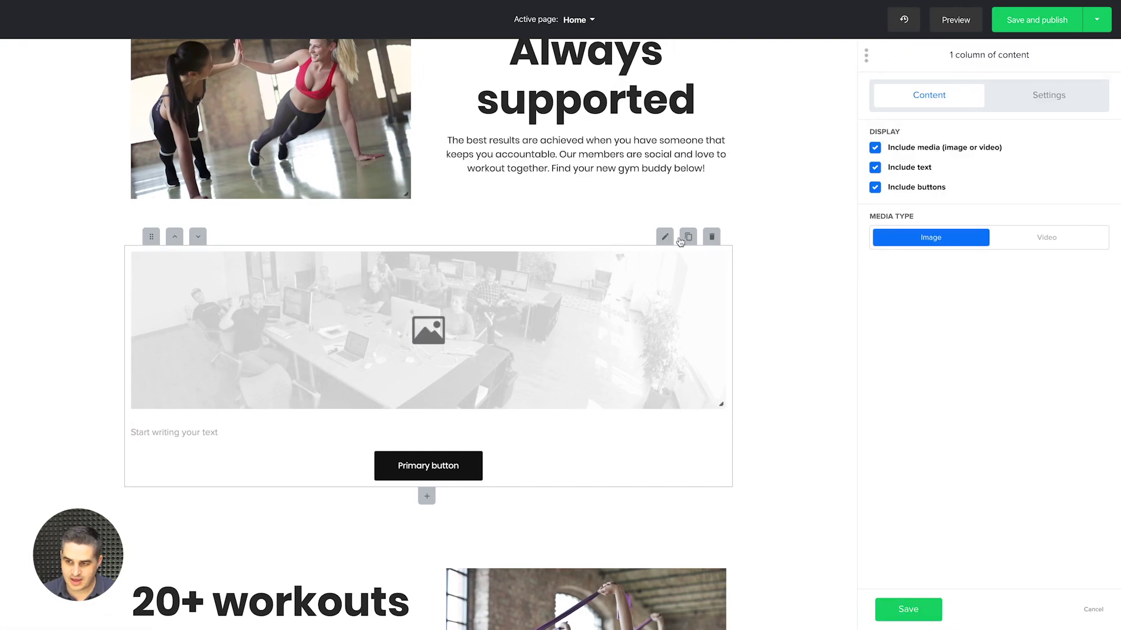
{"action": "left_click", "coordinate": [870, 188]}
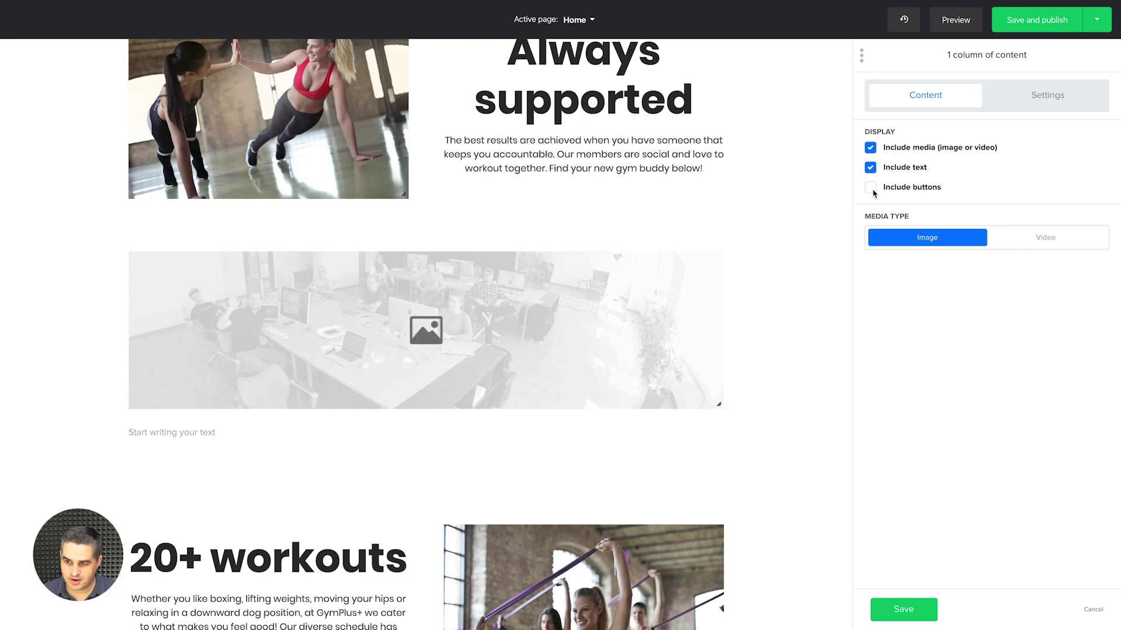
{"action": "left_click", "coordinate": [872, 189]}
{"action": "left_click", "coordinate": [1030, 238]}
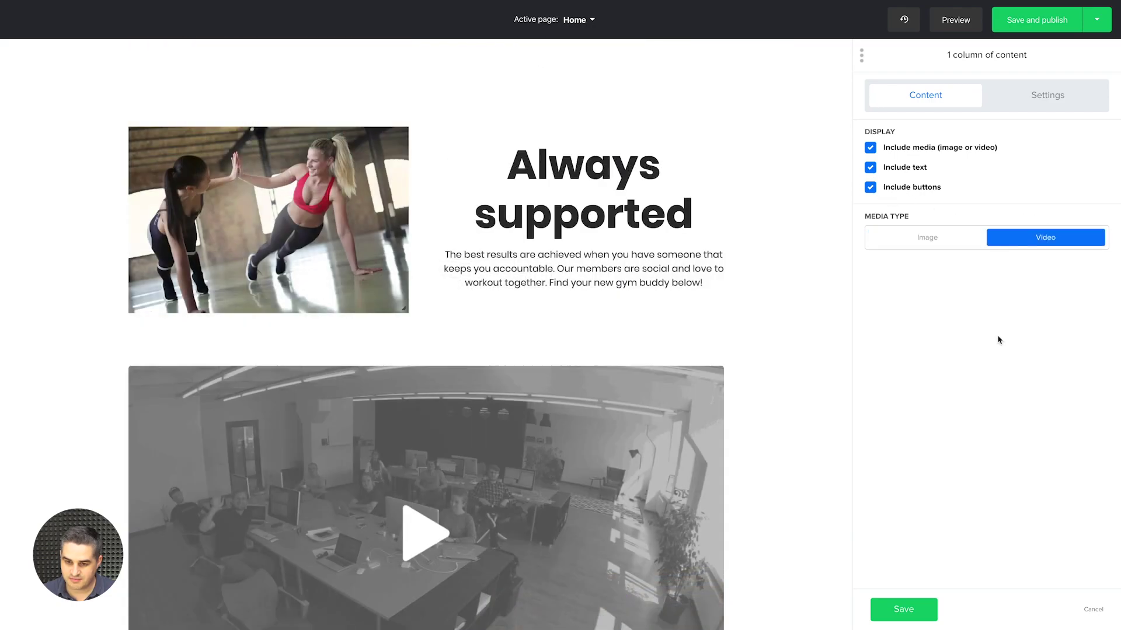
Style the one-column block's primary button with background color #80bdff and left alignment, and save the block
{"action": "left_click", "coordinate": [1056, 99]}
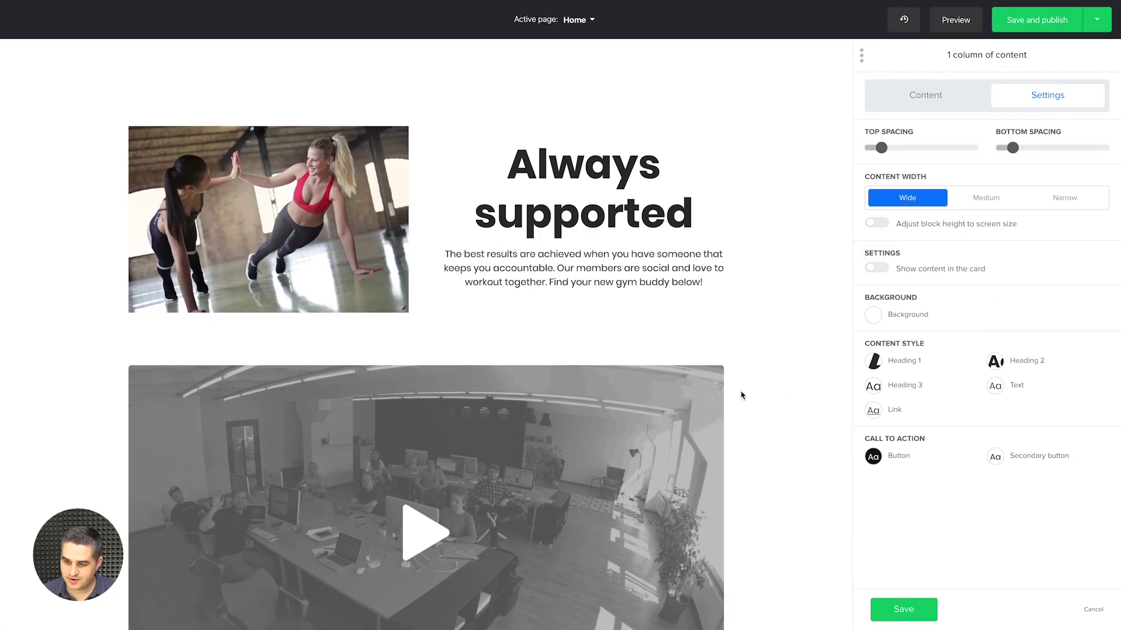
{"action": "scroll", "coordinate": [741, 394], "scroll_direction": "down", "scroll_amount": 4}
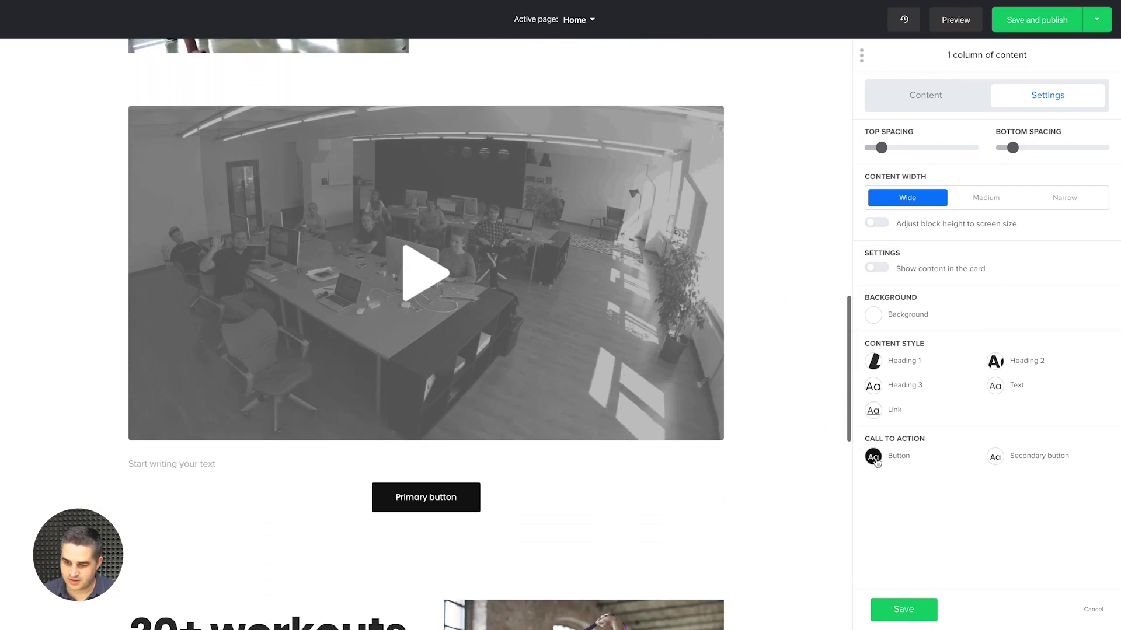
{"action": "left_click", "coordinate": [874, 457]}
{"action": "left_click", "coordinate": [707, 396]}
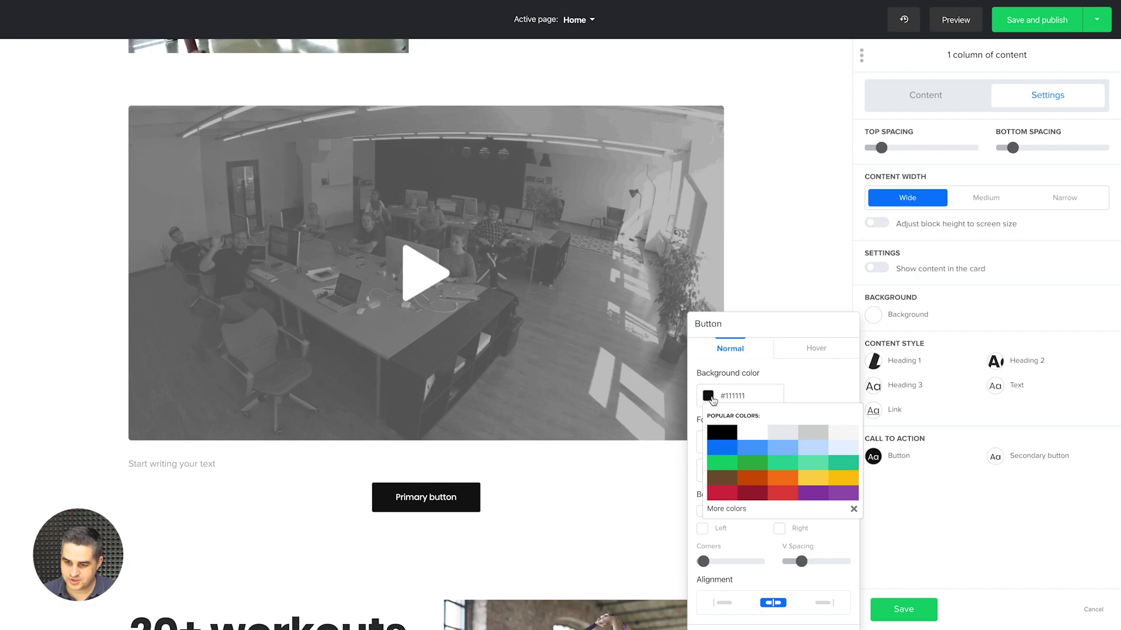
{"action": "left_click", "coordinate": [789, 460]}
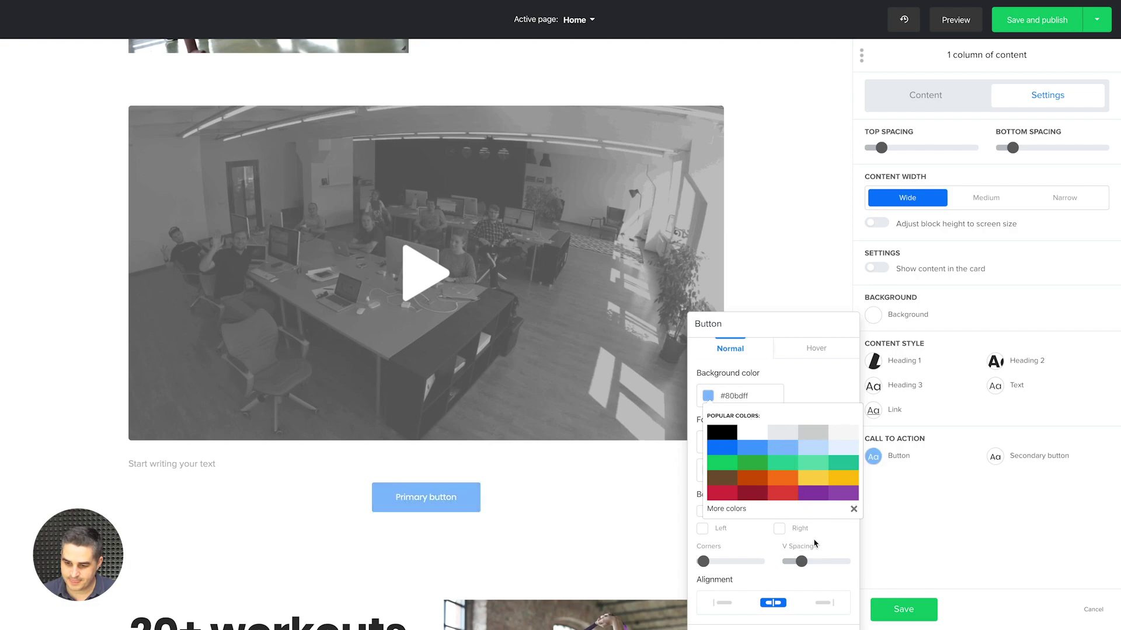
{"action": "left_click", "coordinate": [724, 575]}
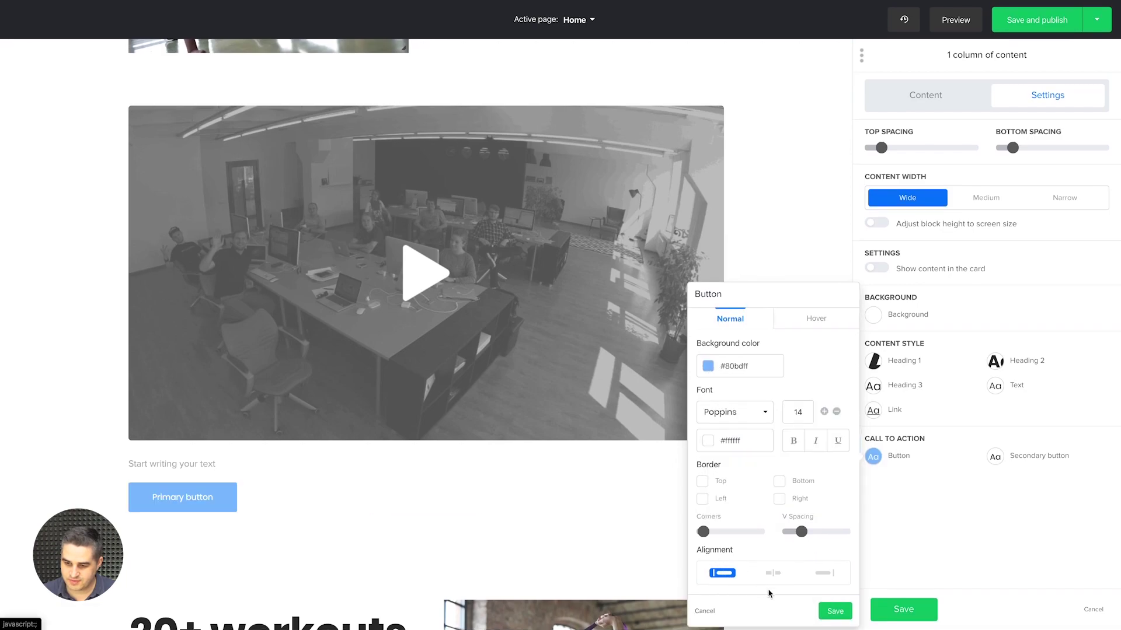
{"action": "left_click", "coordinate": [825, 613]}
{"action": "left_click", "coordinate": [893, 609]}
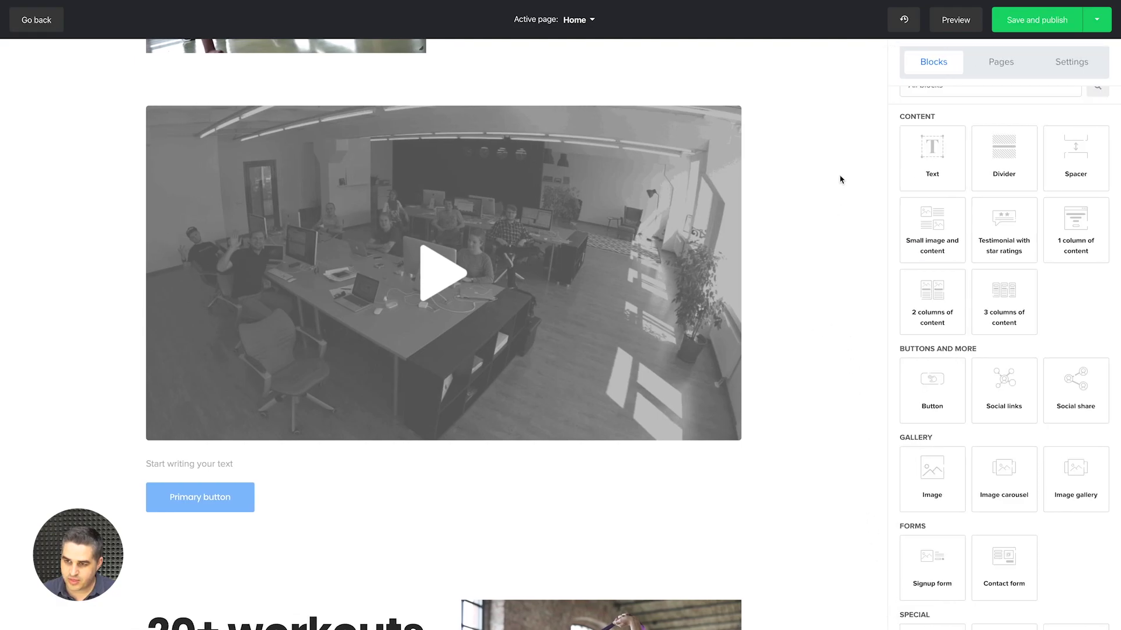
Examine the site's version history and the list of recent changes back to the earliest entry
{"action": "scroll", "coordinate": [843, 183], "scroll_direction": "up", "scroll_amount": 1}
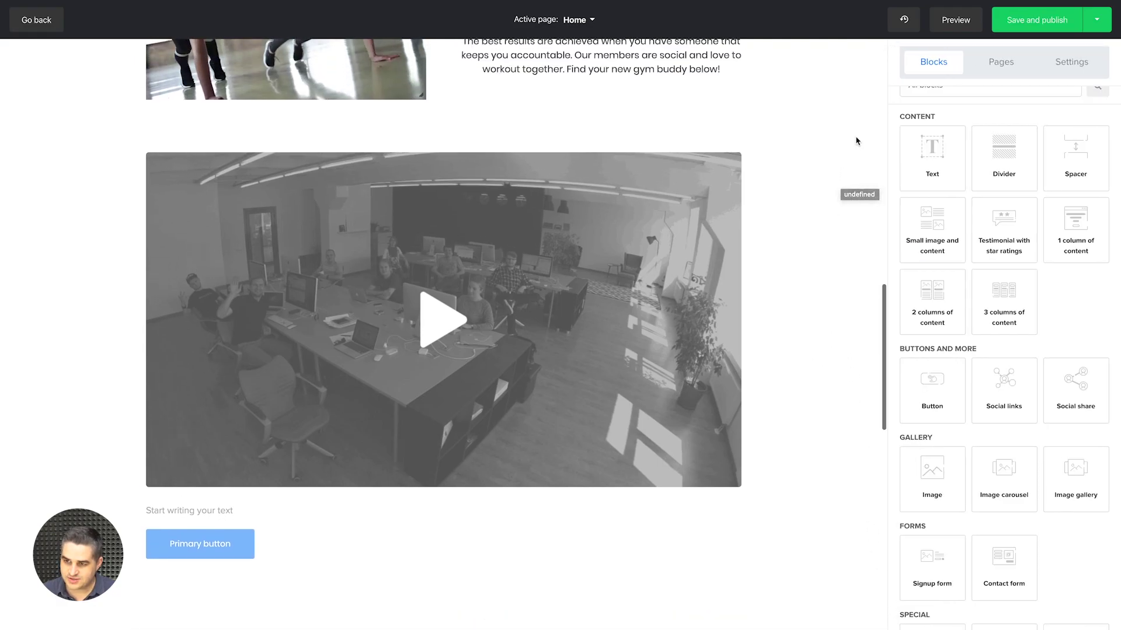
{"action": "left_click", "coordinate": [904, 22]}
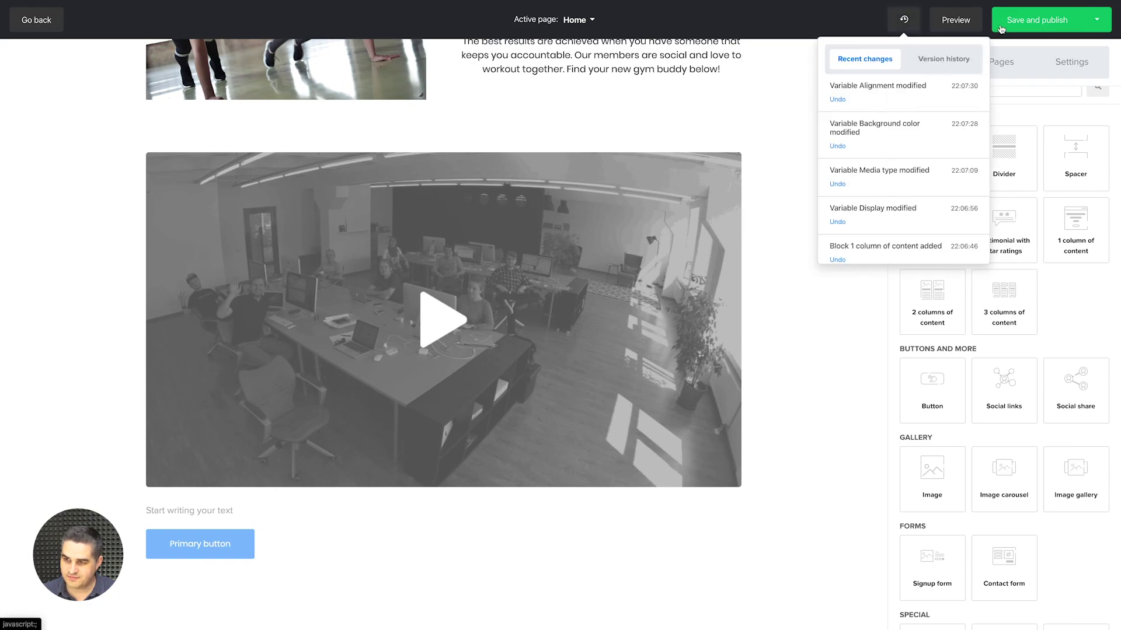
{"action": "left_click", "coordinate": [937, 58]}
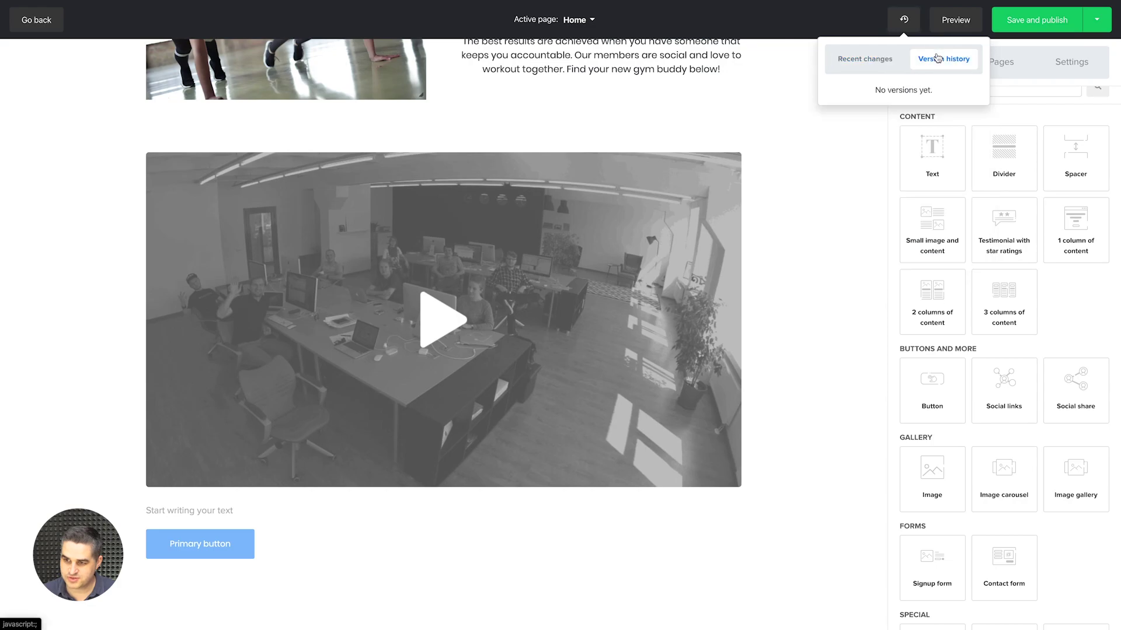
{"action": "left_click", "coordinate": [882, 59]}
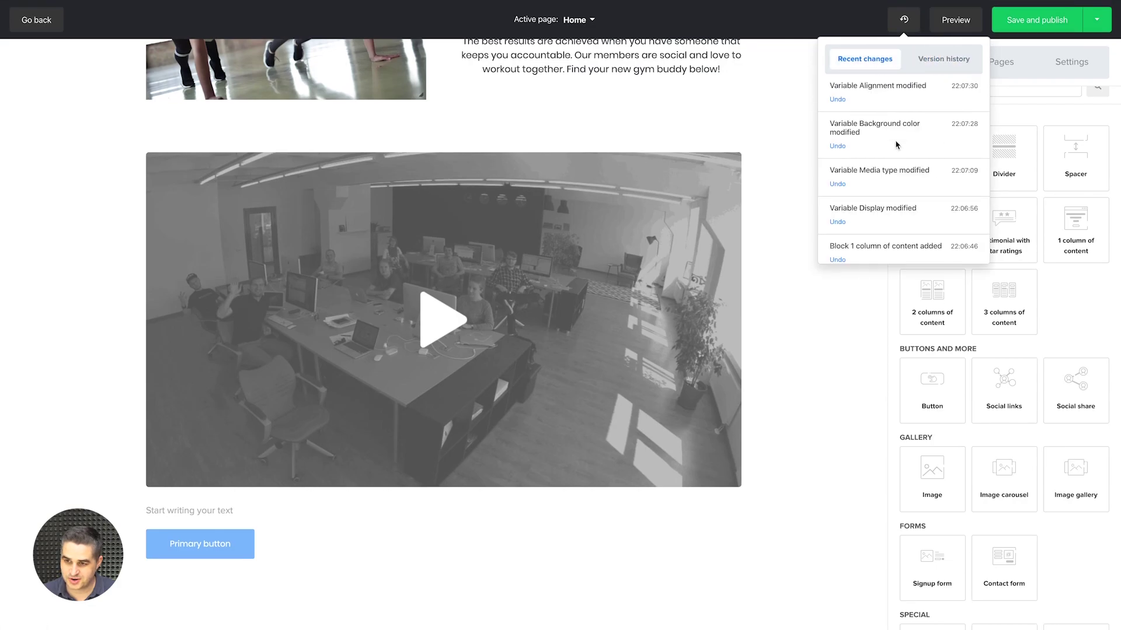
{"action": "scroll", "coordinate": [708, 239], "scroll_direction": "up", "scroll_amount": 20}
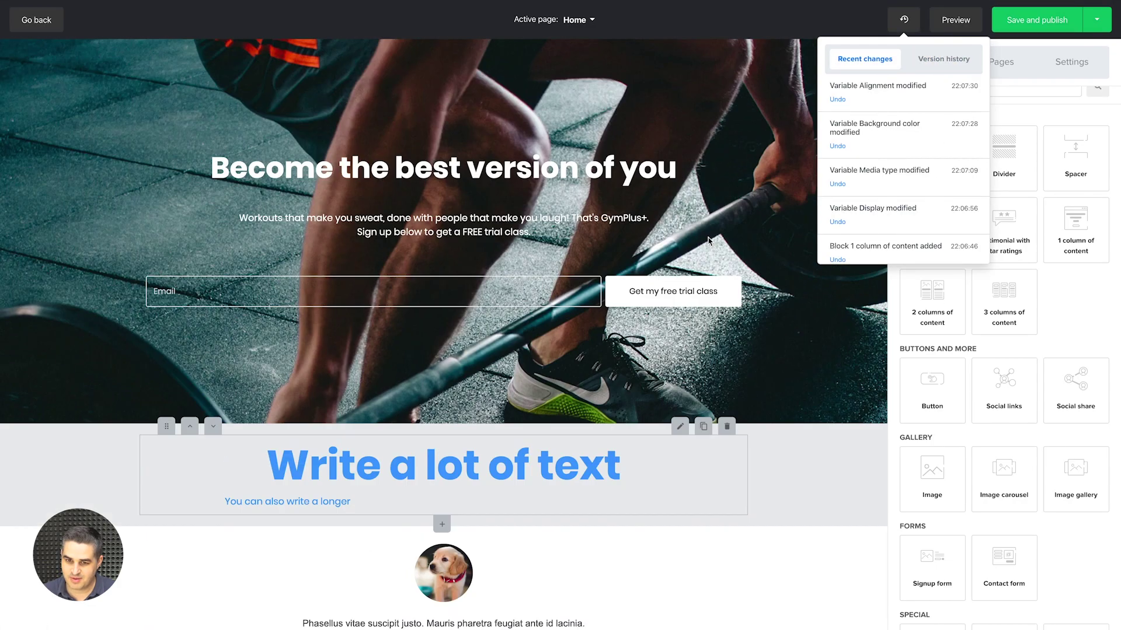
{"action": "scroll", "coordinate": [708, 238], "scroll_direction": "down", "scroll_amount": 20}
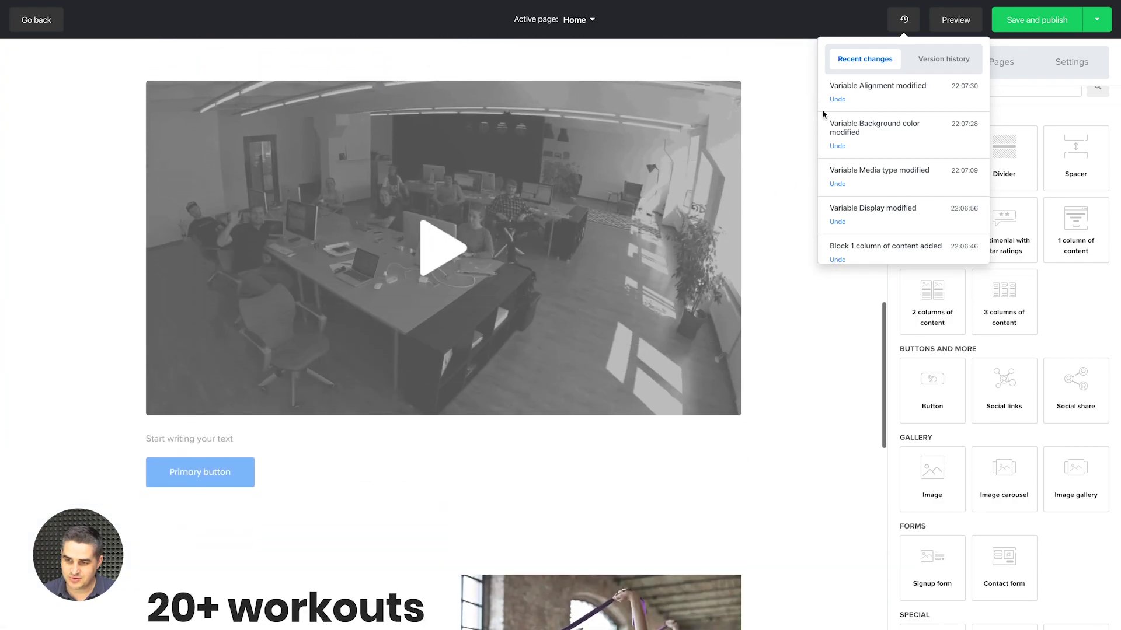
{"action": "scroll", "coordinate": [835, 117], "scroll_direction": "down", "scroll_amount": 15}
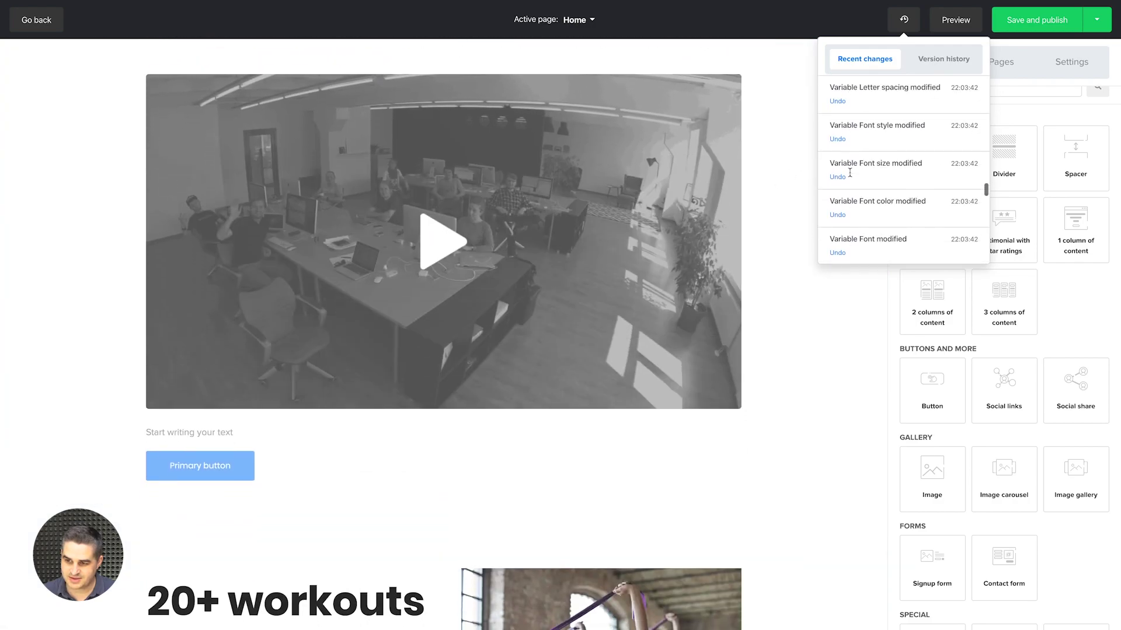
{"action": "scroll", "coordinate": [850, 175], "scroll_direction": "down", "scroll_amount": 5}
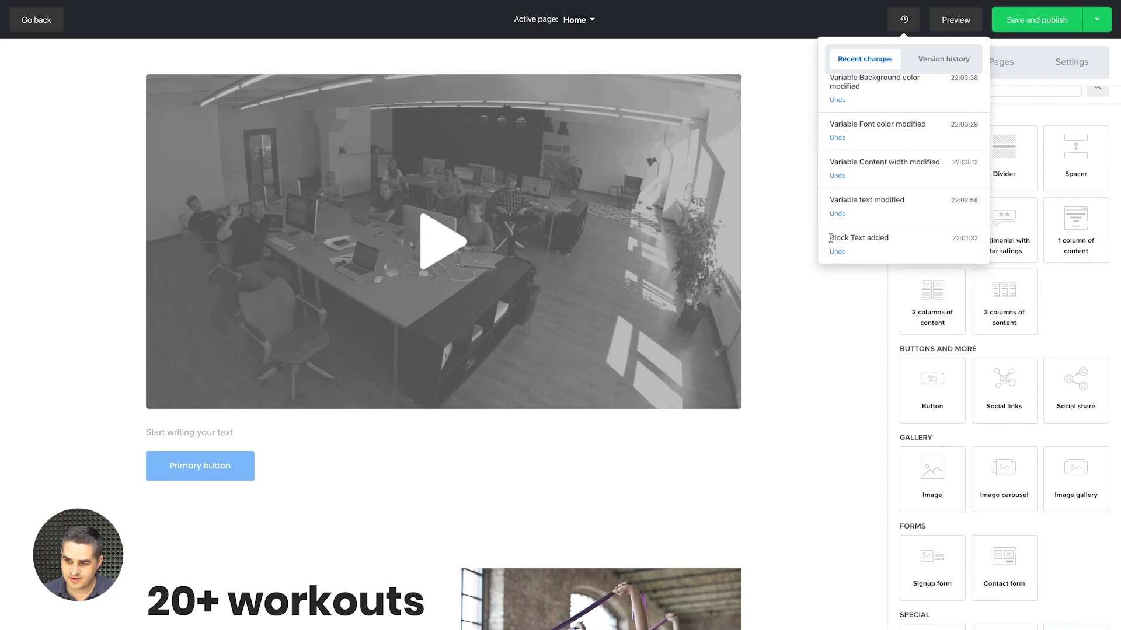
Undo all recent changes back to and including the earliest one, the added Text block, and check the restored home page
{"action": "left_click", "coordinate": [839, 253]}
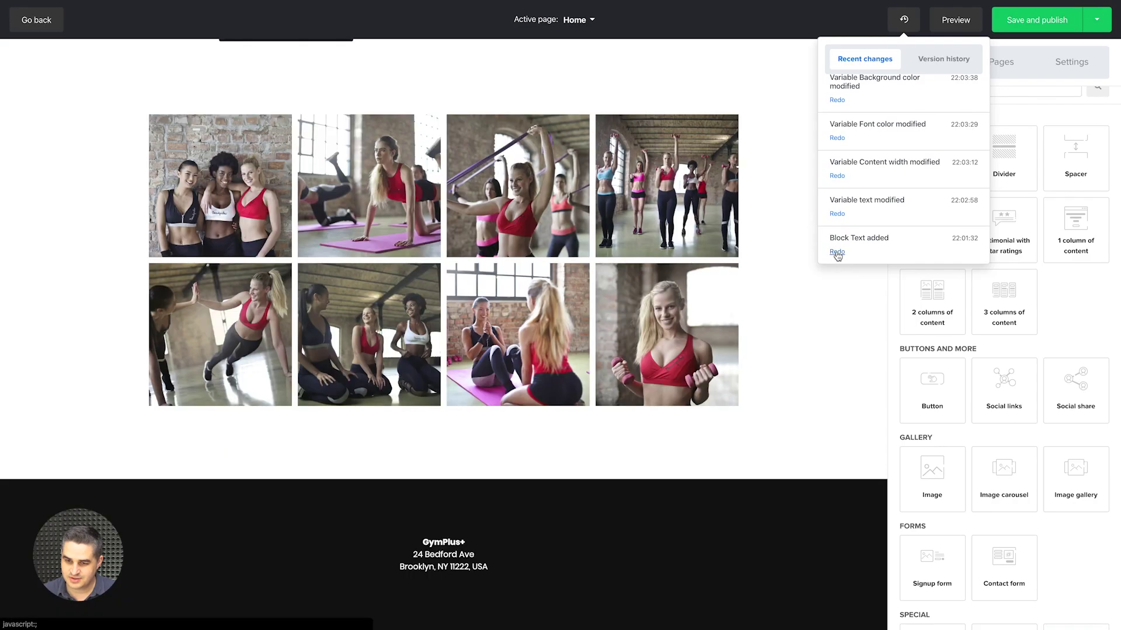
{"action": "scroll", "coordinate": [778, 253], "scroll_direction": "up", "scroll_amount": 15}
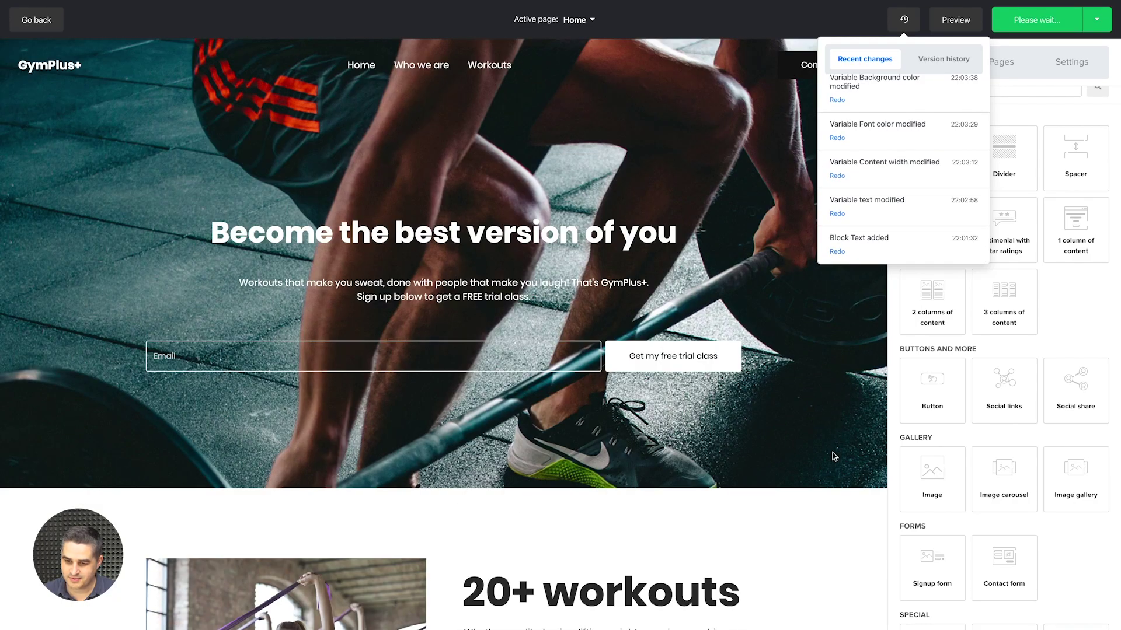
{"action": "left_click", "coordinate": [827, 496]}
{"action": "scroll", "coordinate": [825, 494], "scroll_direction": "down", "scroll_amount": 5}
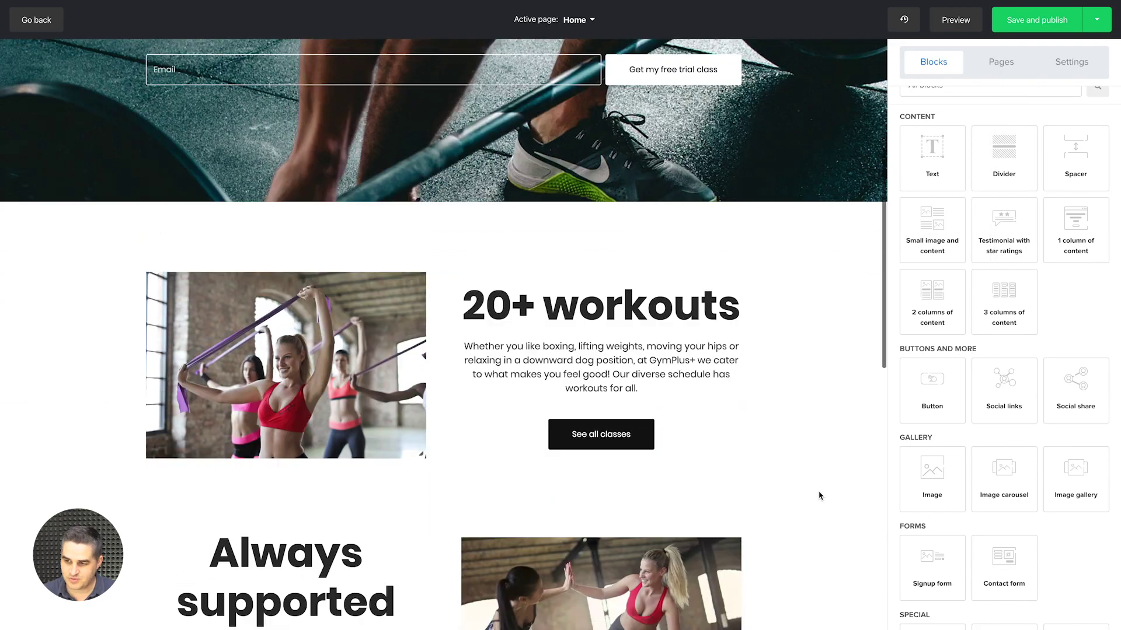
{"action": "scroll", "coordinate": [820, 496], "scroll_direction": "up", "scroll_amount": 5}
Try the "2 columns of content" and "3 columns of content" blocks below the hero section and delete both
{"action": "left_click_drag", "start_coordinate": [932, 295], "coordinate": [614, 501]}
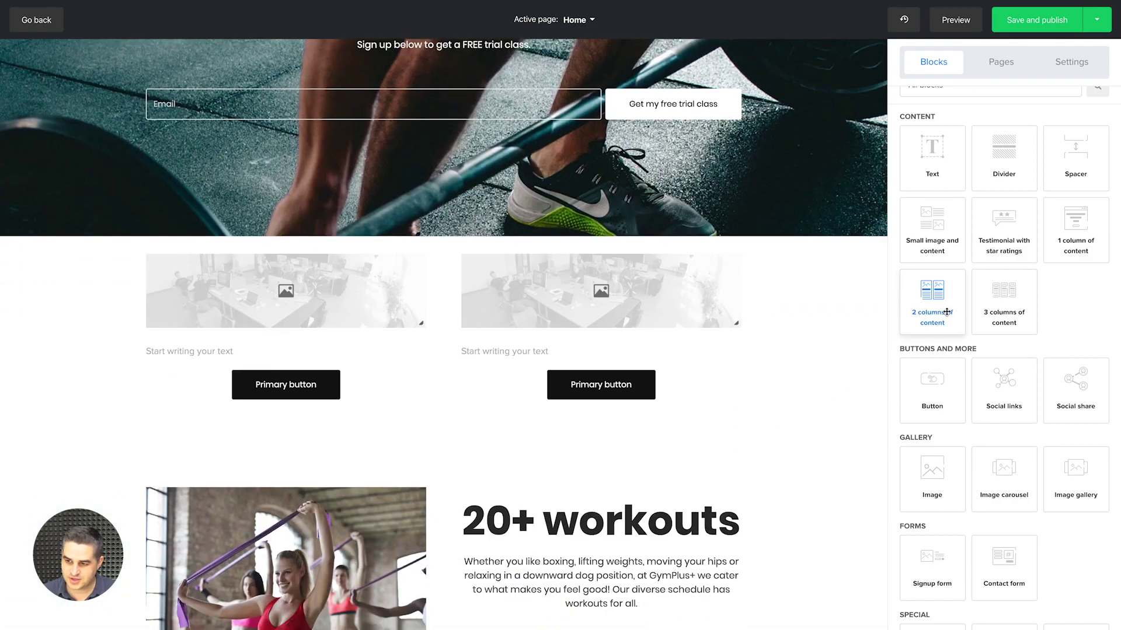
{"action": "left_click_drag", "start_coordinate": [1004, 295], "coordinate": [612, 426]}
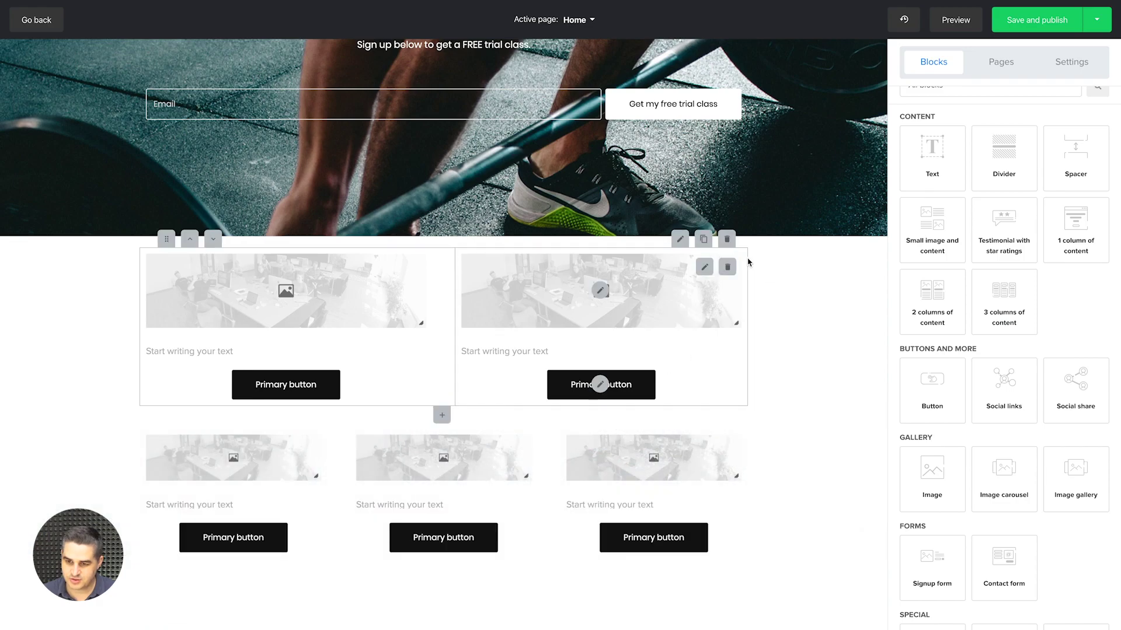
{"action": "left_click", "coordinate": [727, 241]}
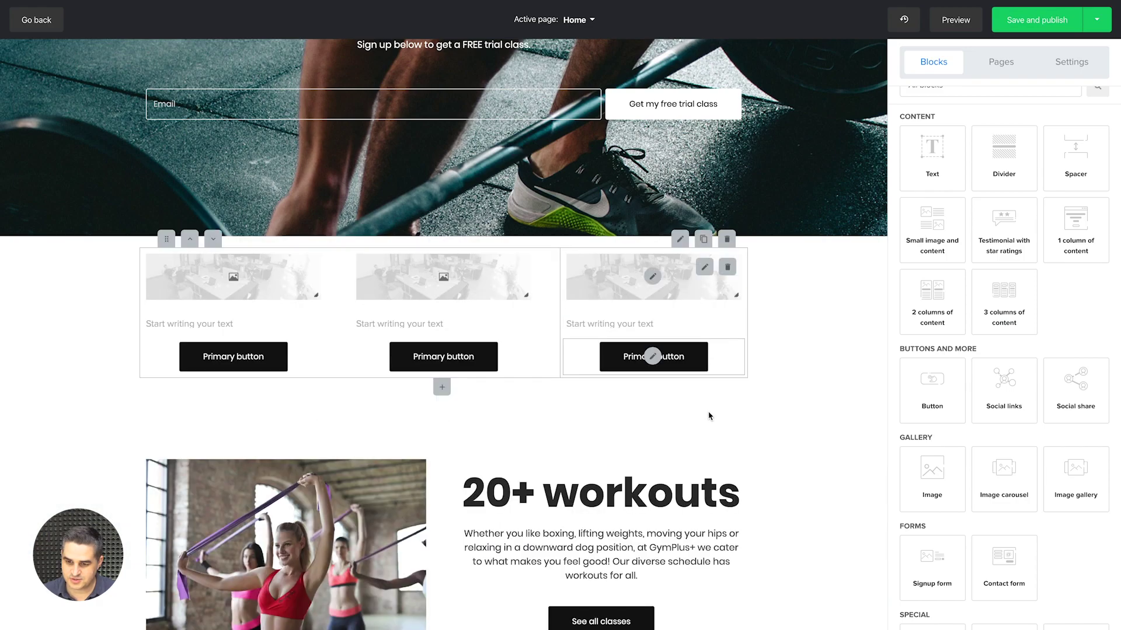
{"action": "left_click", "coordinate": [727, 267]}
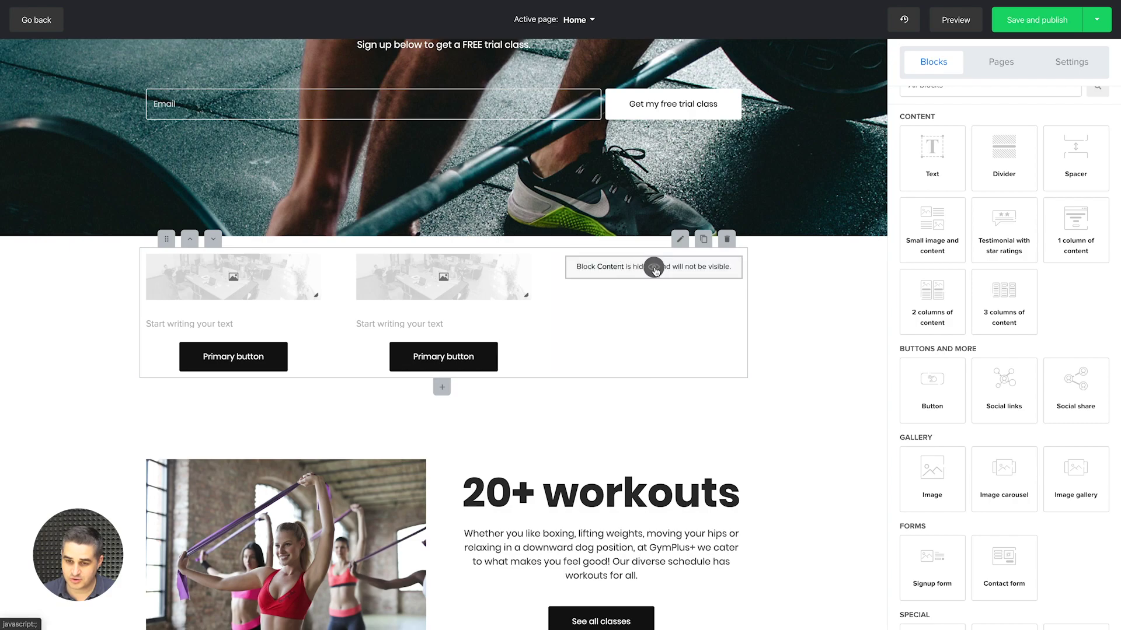
{"action": "left_click", "coordinate": [726, 241]}
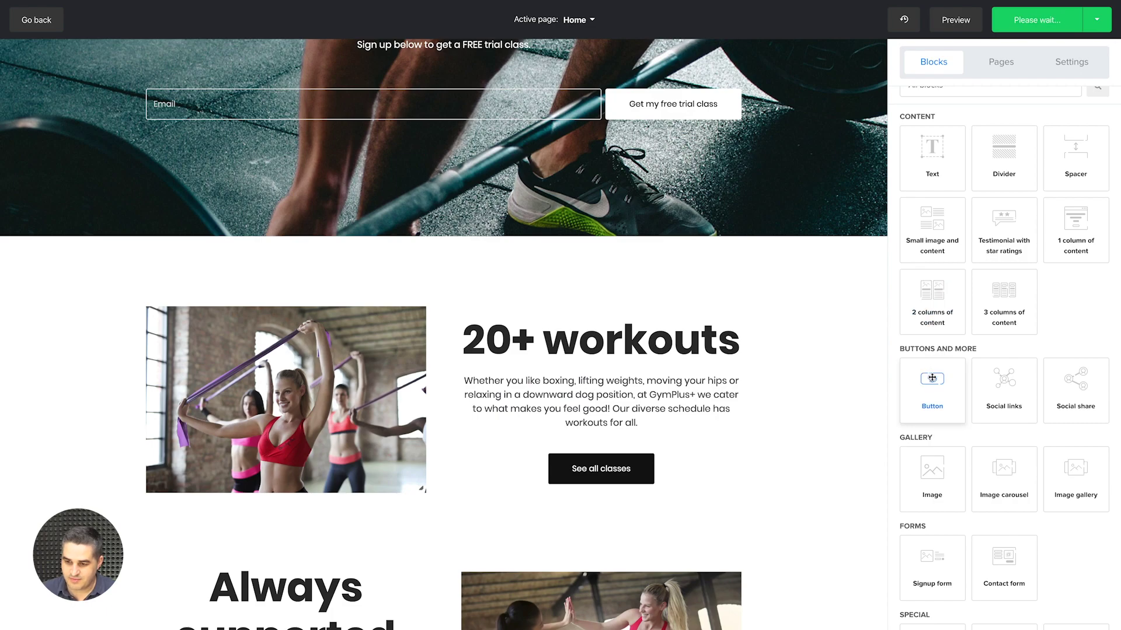
Add a Button block between the hero section and "20+ workouts", set its link type to Anchor and save it
{"action": "left_click_drag", "start_coordinate": [932, 384], "coordinate": [514, 257]}
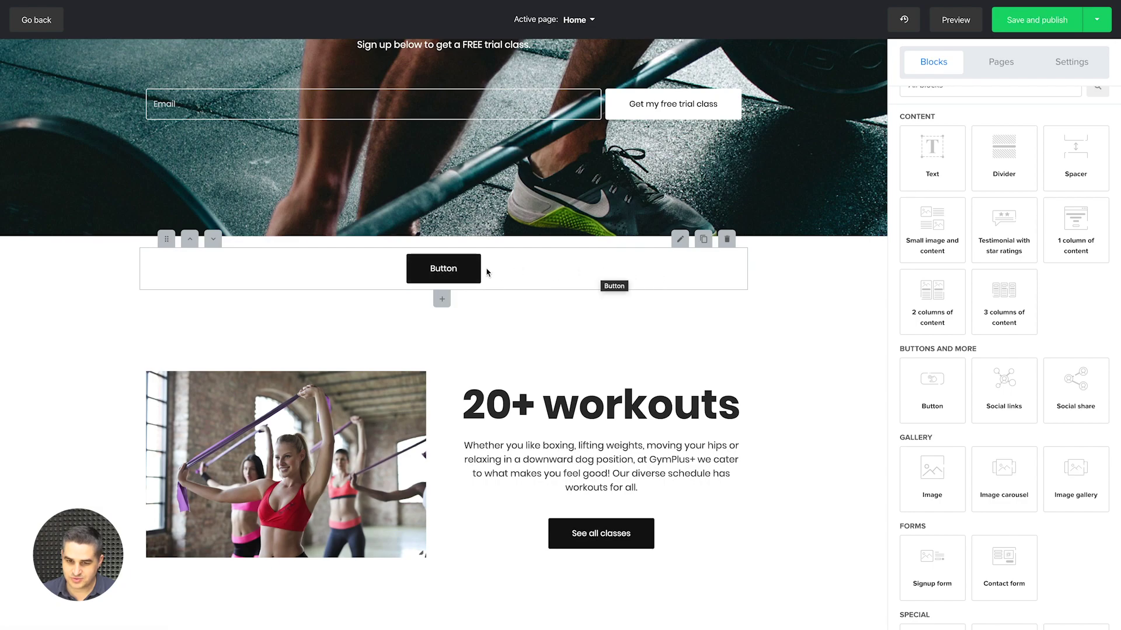
{"action": "left_click", "coordinate": [463, 269]}
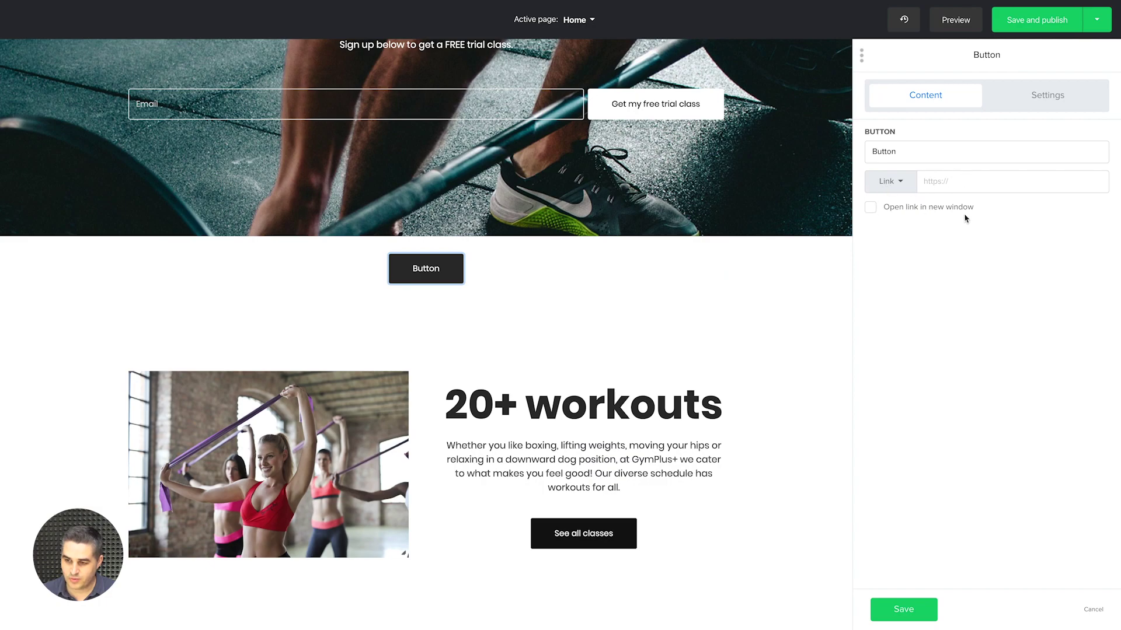
{"action": "left_click", "coordinate": [871, 207]}
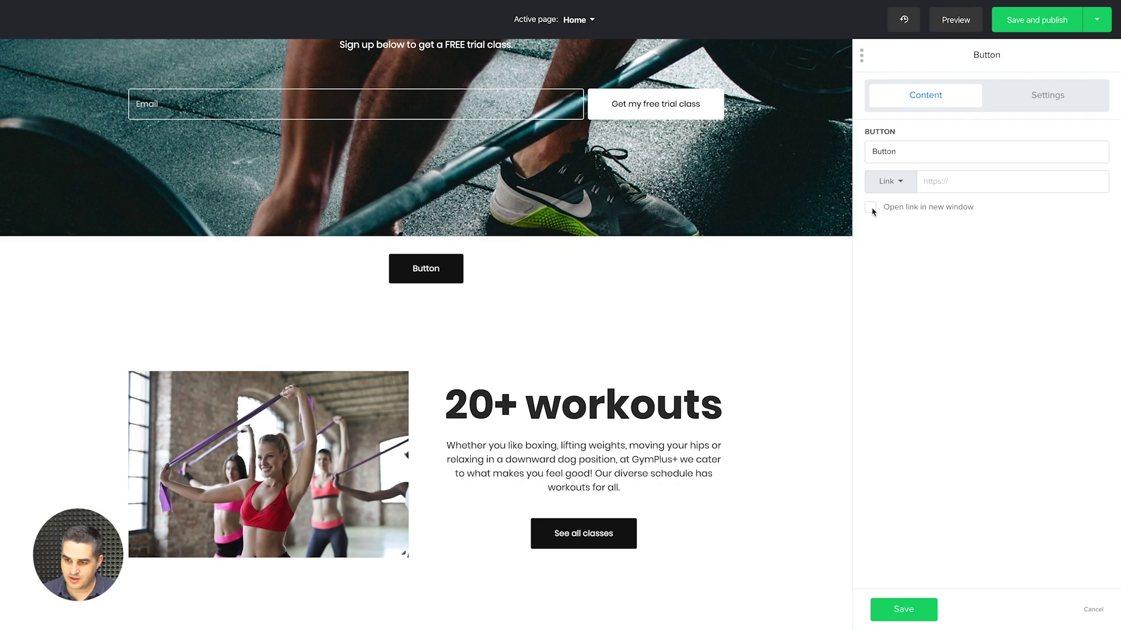
{"action": "left_click", "coordinate": [888, 181]}
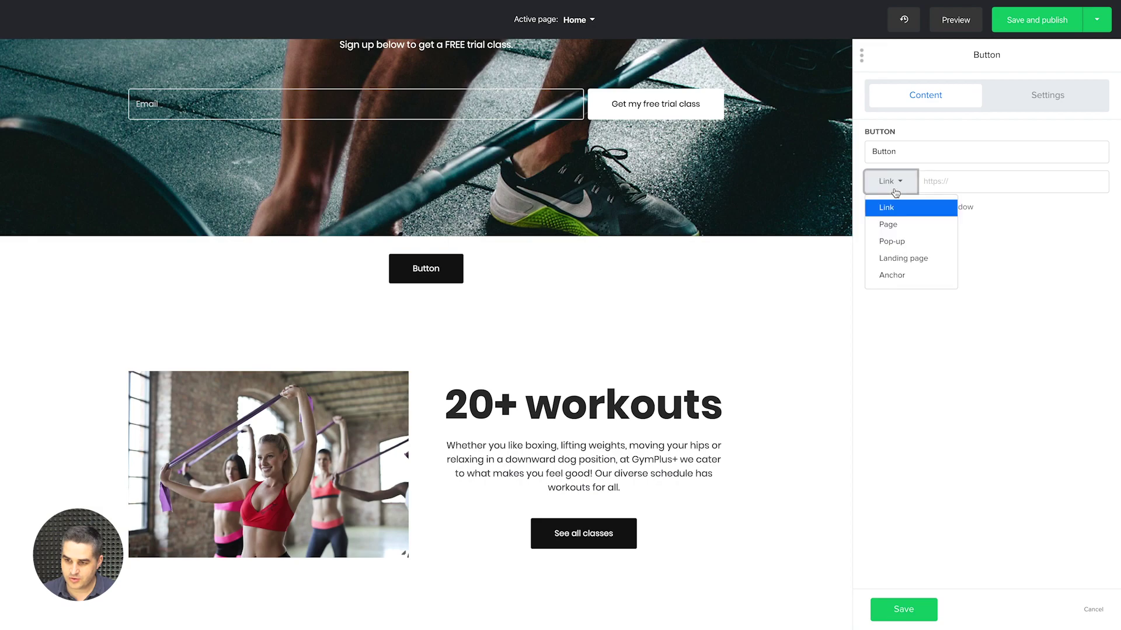
{"action": "left_click", "coordinate": [896, 276]}
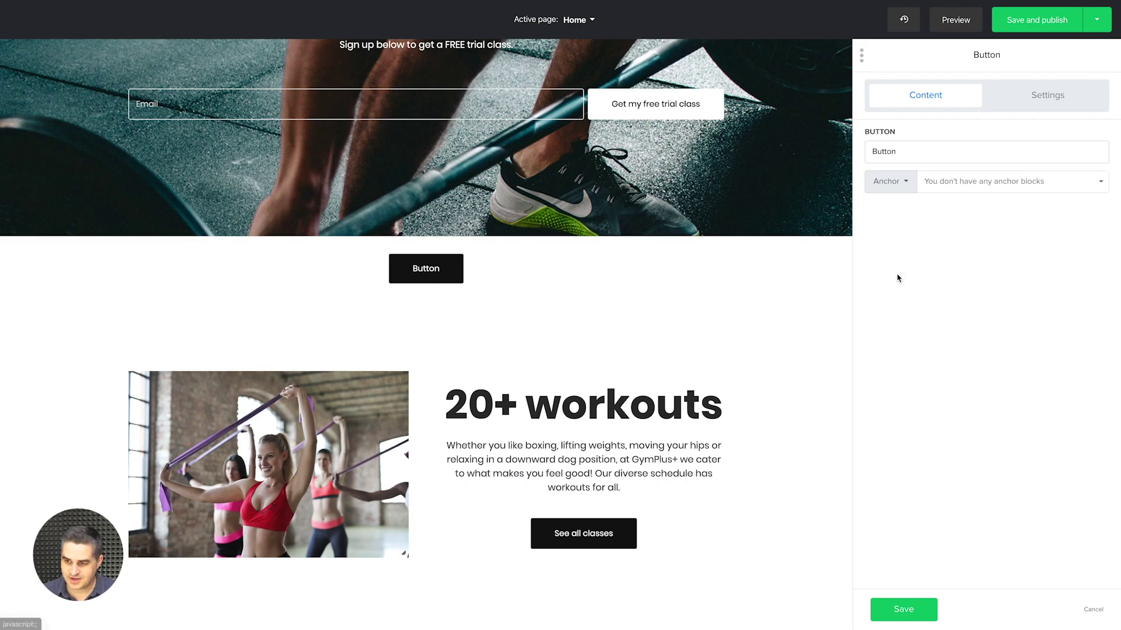
{"action": "left_click", "coordinate": [903, 610]}
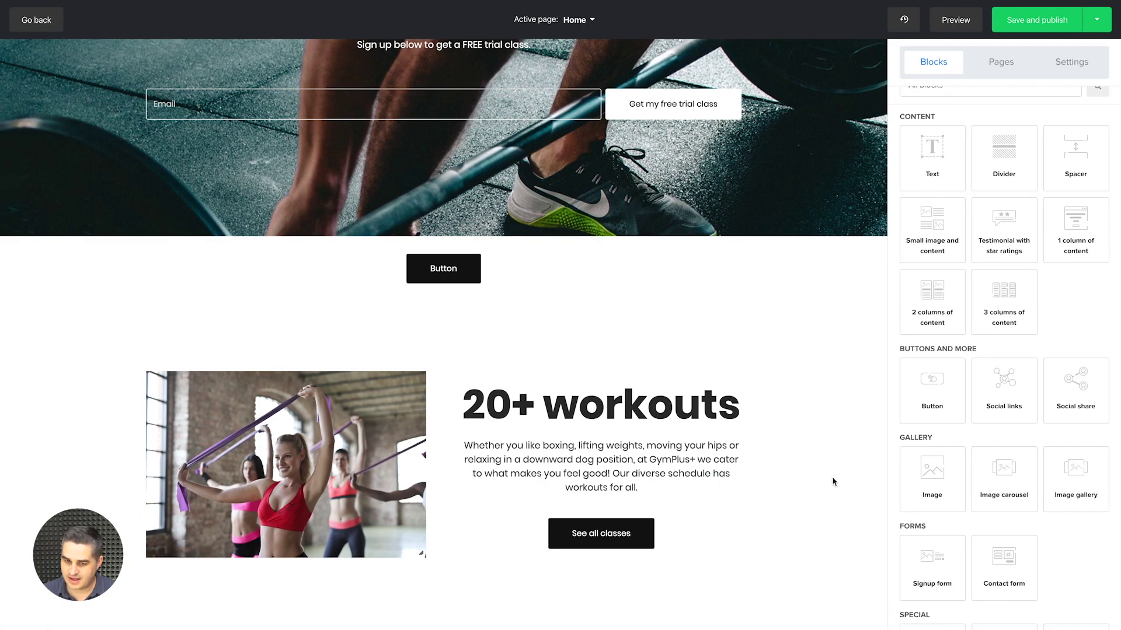
Change the new button's text to "Bottom" and save the block
{"action": "mouse_move", "coordinate": [424, 273]}
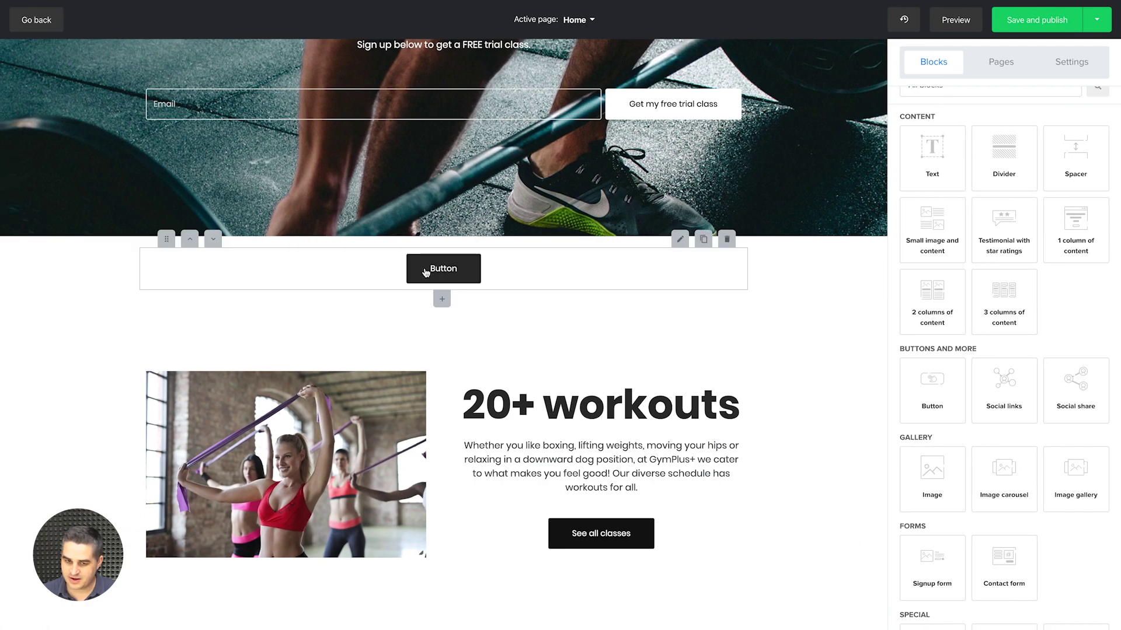
{"action": "left_click", "coordinate": [674, 241]}
{"action": "double_click", "coordinate": [882, 153]}
{"action": "type", "text": "Bottom"}
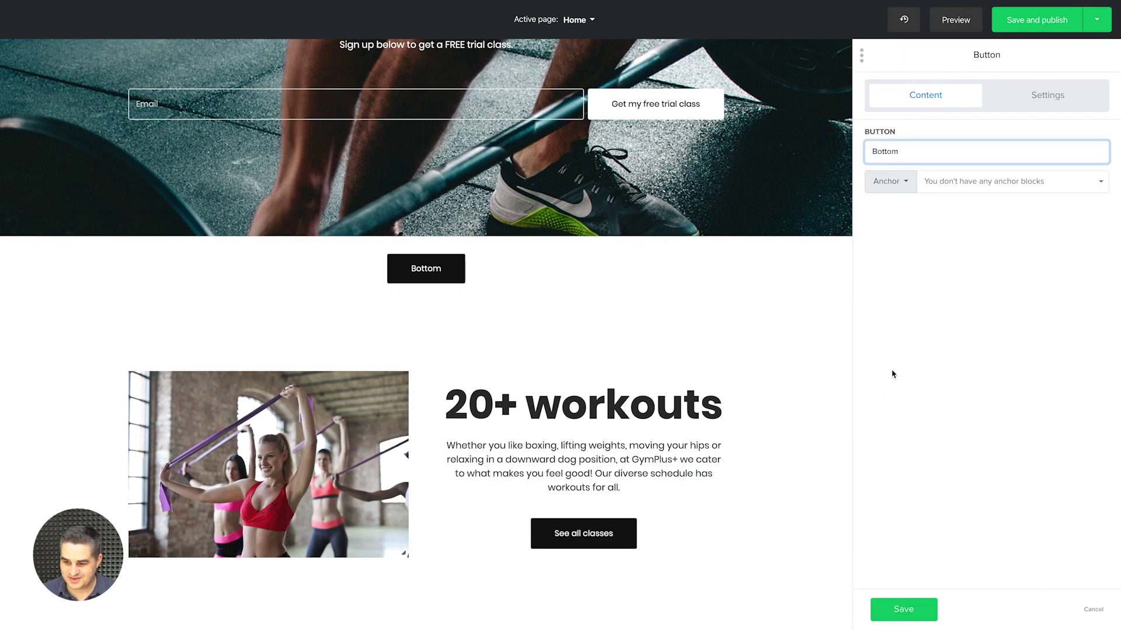
{"action": "left_click", "coordinate": [899, 608]}
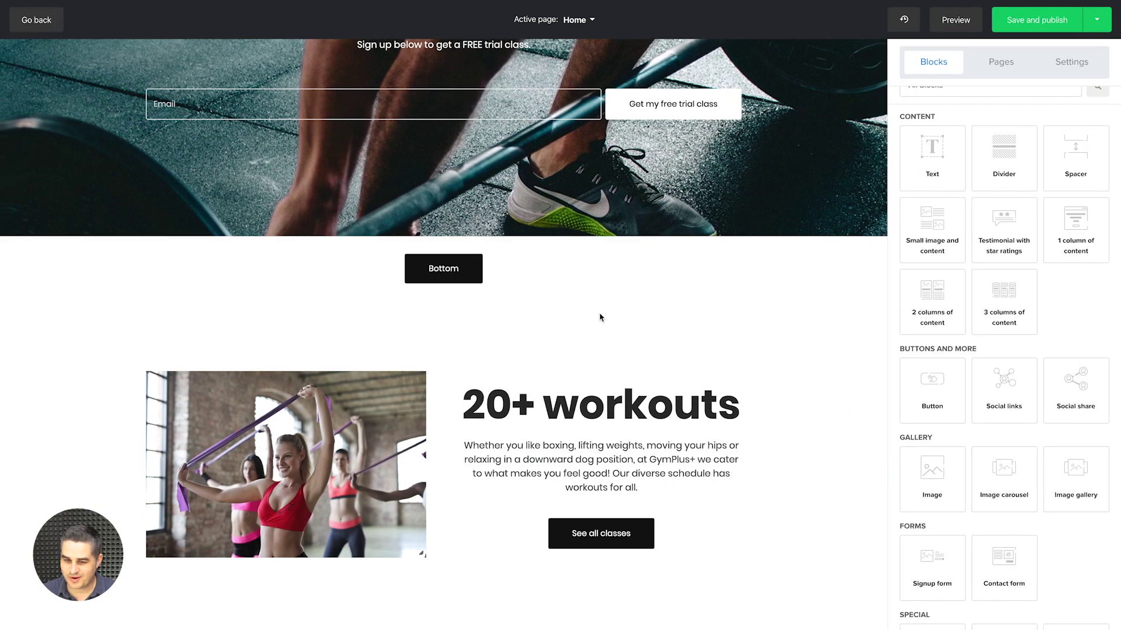
Add a Social links block below the "Bottom" button and give it three additional social links
{"action": "scroll", "coordinate": [796, 290], "scroll_direction": "down", "scroll_amount": 1}
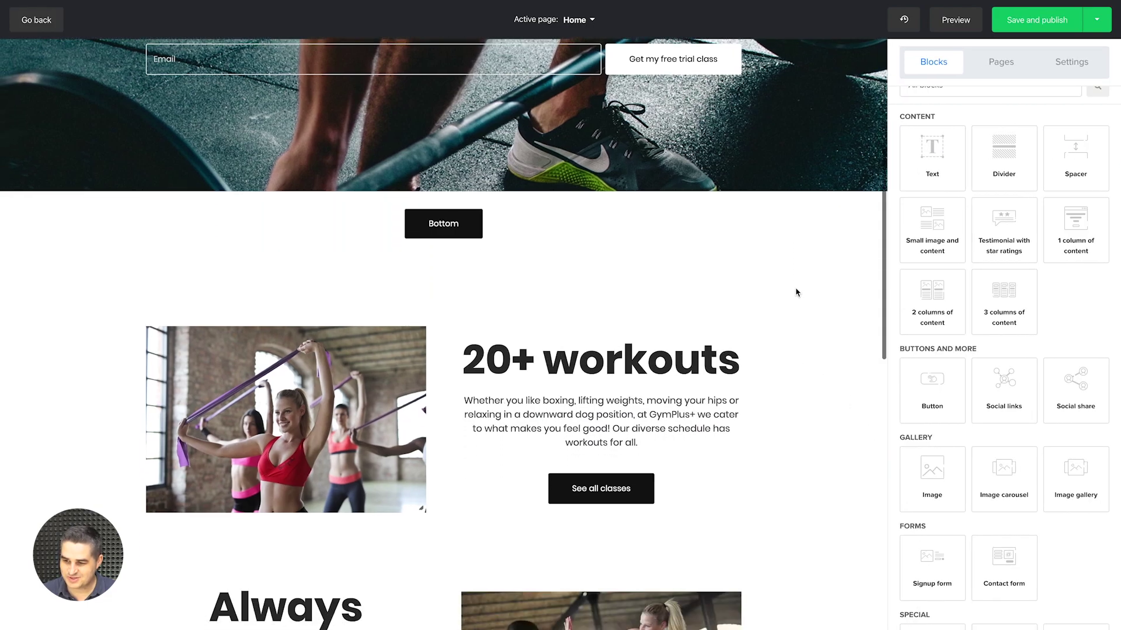
{"action": "left_click_drag", "start_coordinate": [987, 380], "coordinate": [545, 295]}
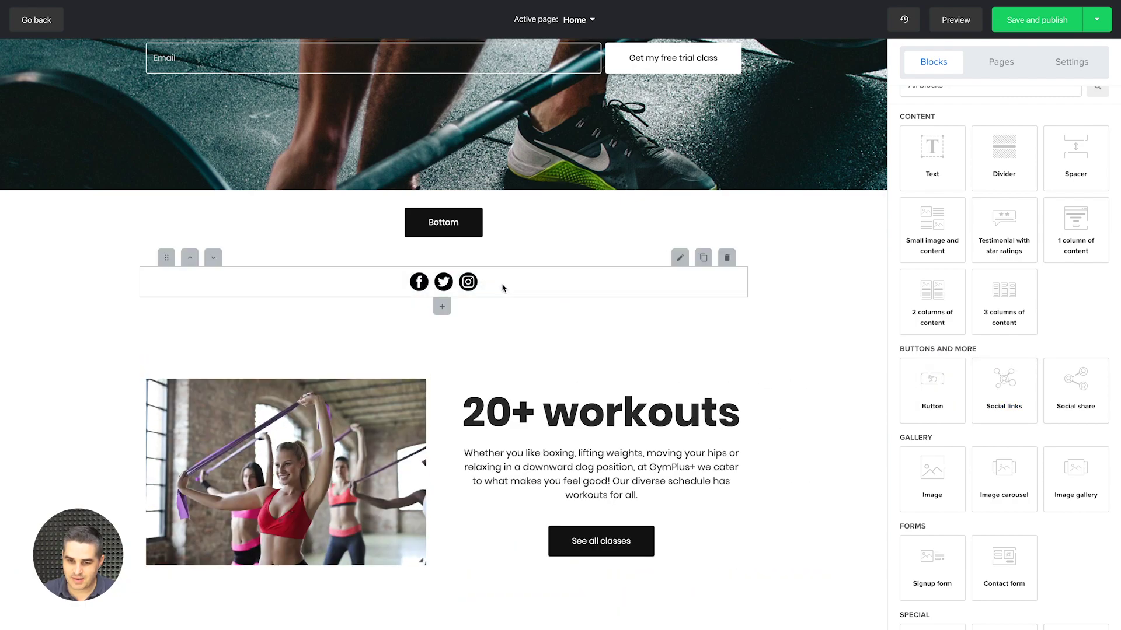
{"action": "left_click", "coordinate": [503, 288]}
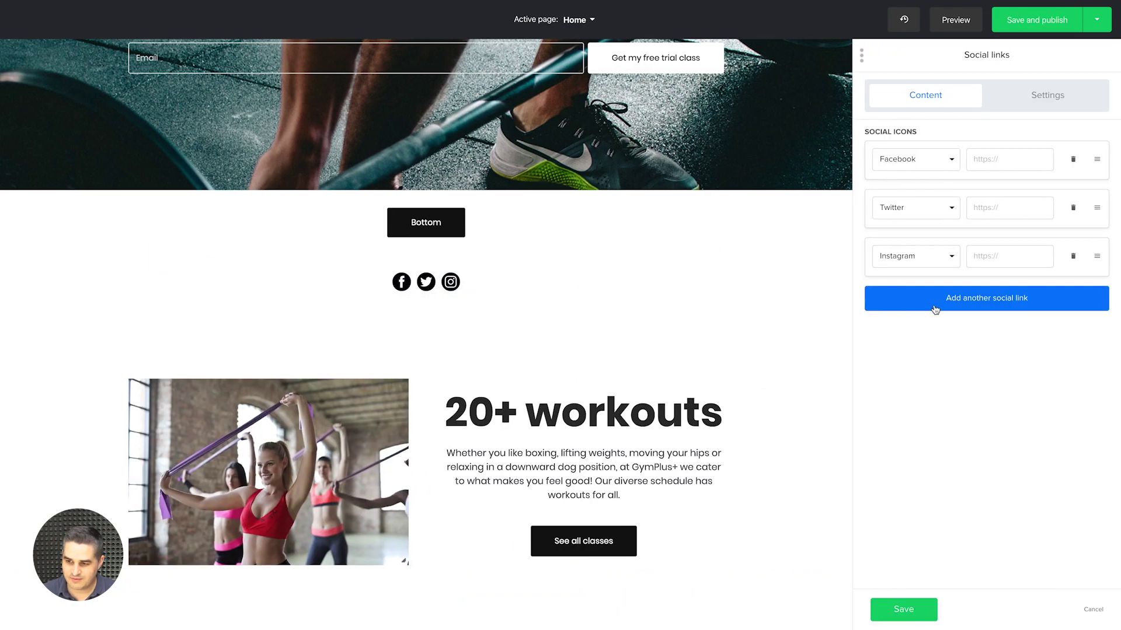
{"action": "left_click", "coordinate": [959, 303]}
{"action": "left_click", "coordinate": [956, 345]}
{"action": "left_click", "coordinate": [961, 394]}
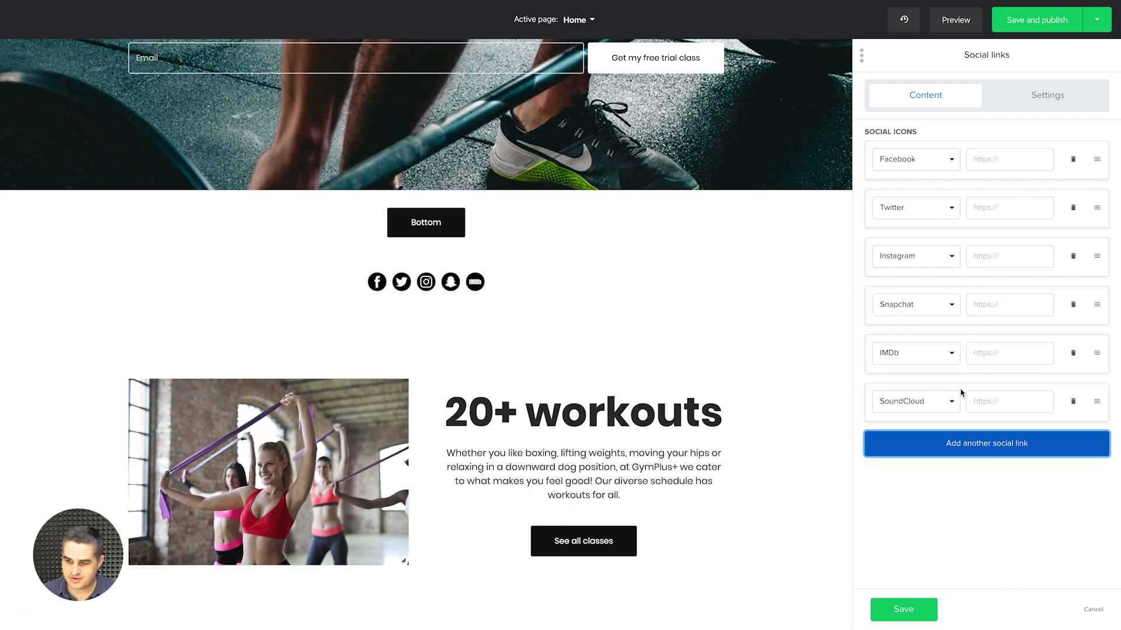
Set the color style of the social link icons to Color
{"action": "left_click", "coordinate": [1046, 92]}
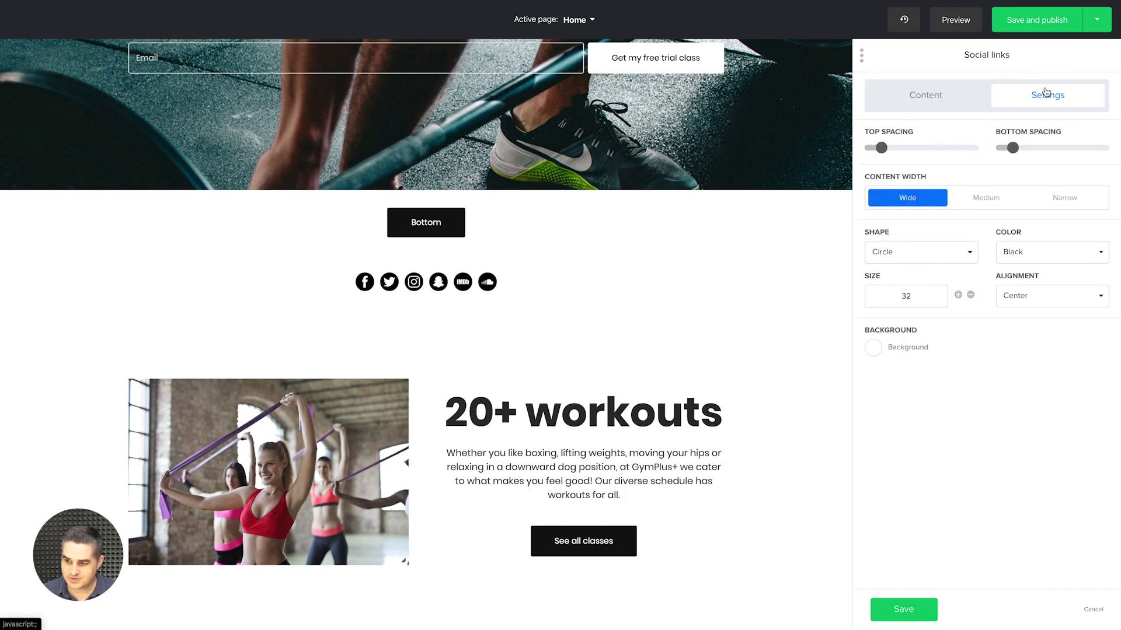
{"action": "left_click", "coordinate": [957, 248]}
{"action": "left_click", "coordinate": [1010, 250]}
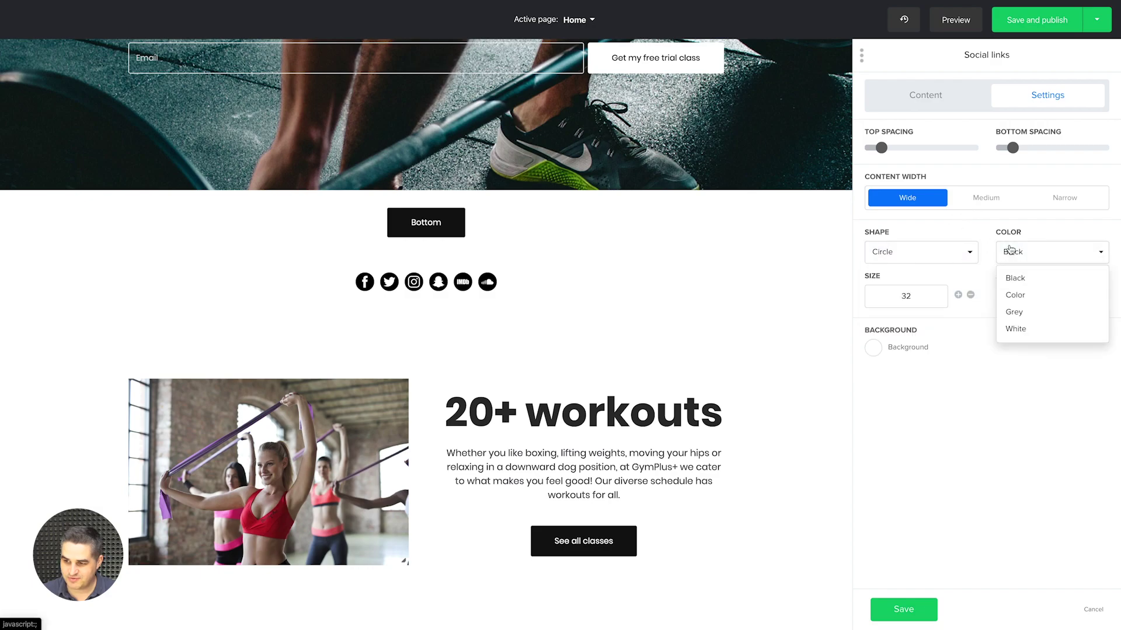
{"action": "left_click", "coordinate": [1016, 295]}
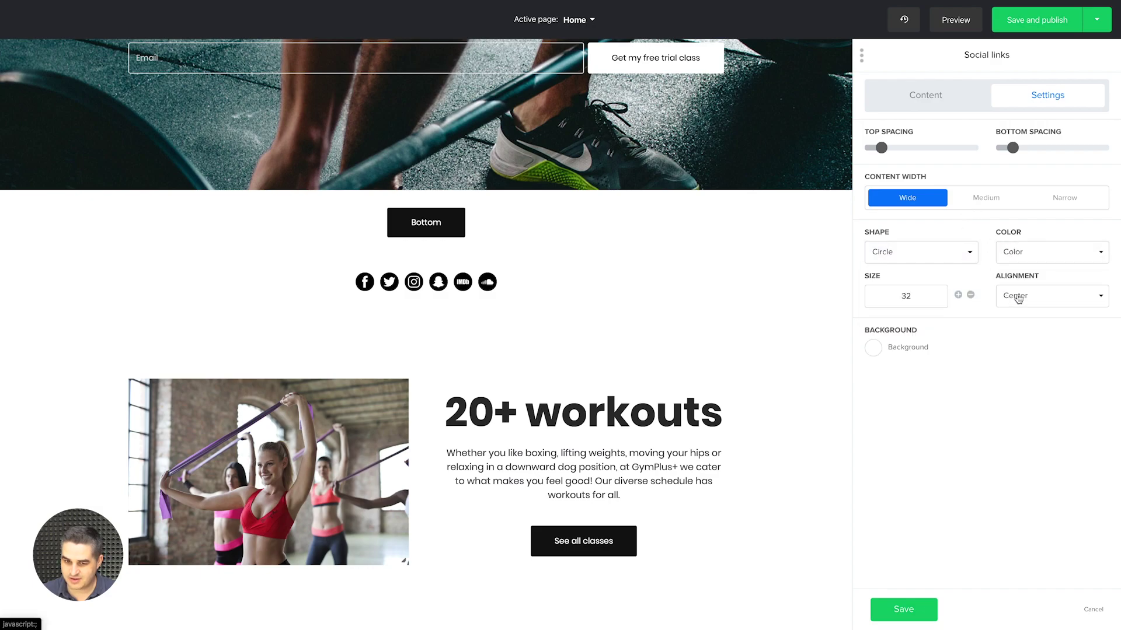
Browse the networks available for the last social link without changing it, and save the Social links block
{"action": "left_click", "coordinate": [938, 98]}
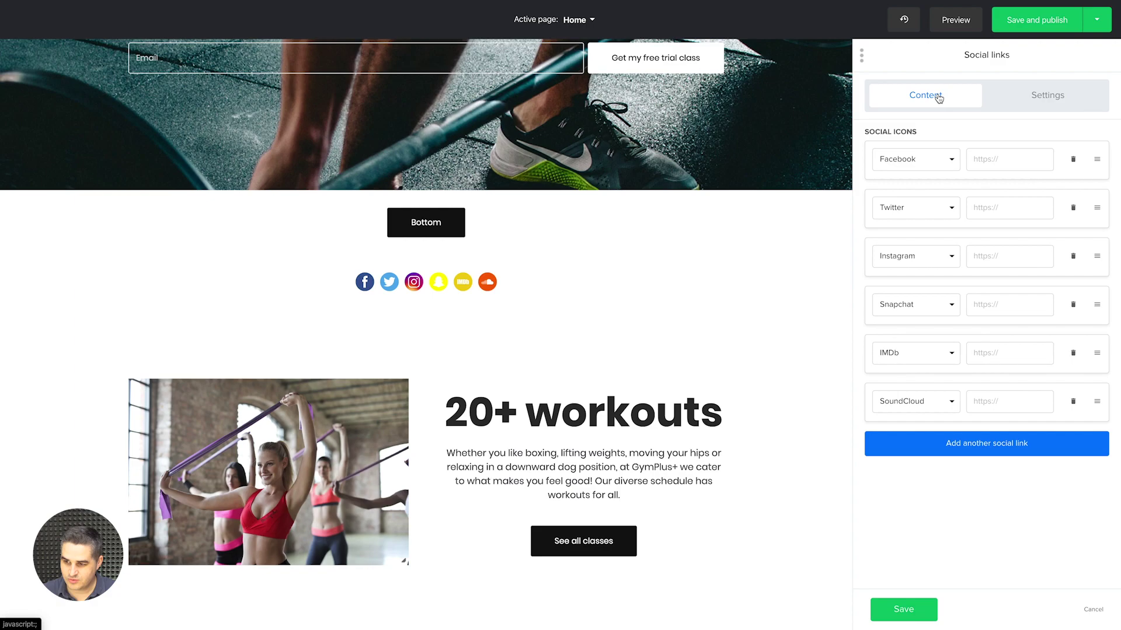
{"action": "left_click", "coordinate": [948, 411]}
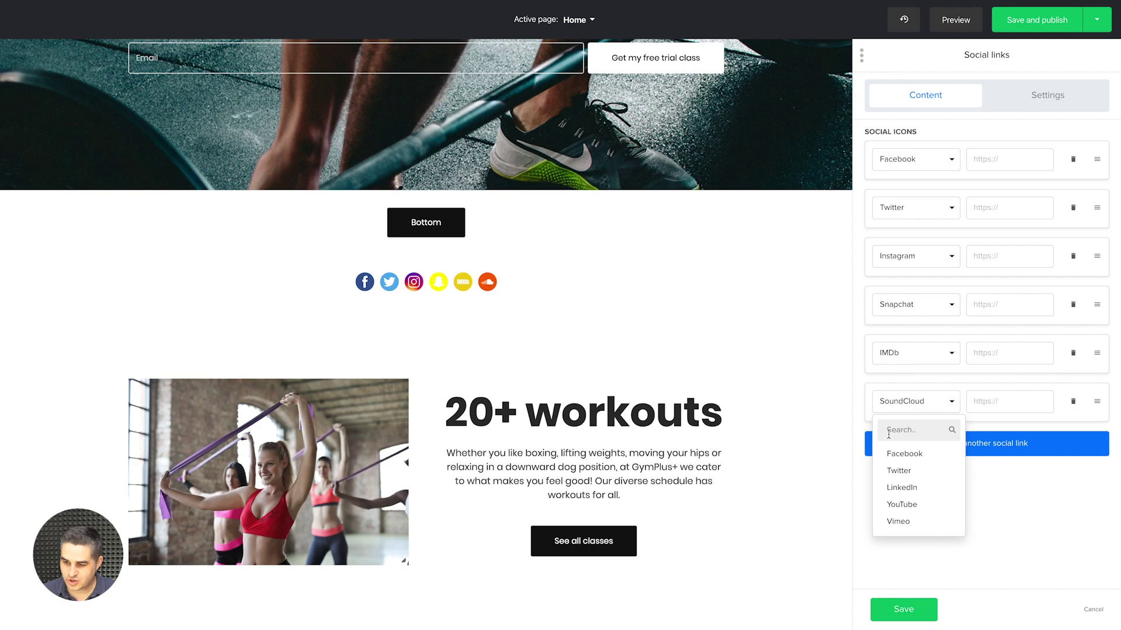
{"action": "scroll", "coordinate": [904, 468], "scroll_direction": "down", "scroll_amount": 10}
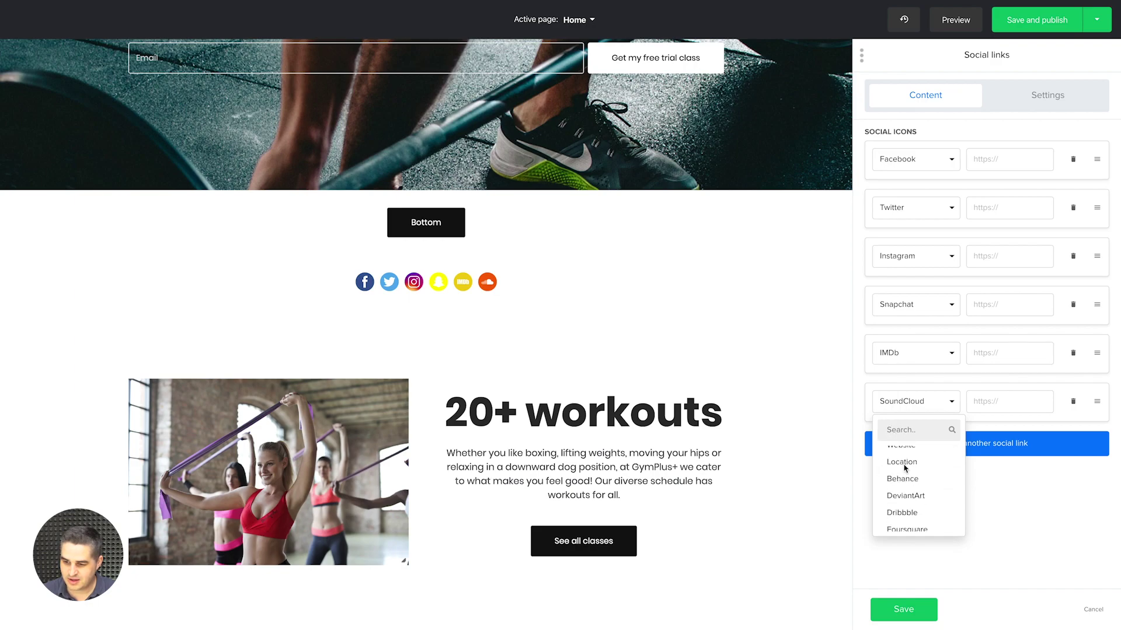
{"action": "scroll", "coordinate": [904, 466], "scroll_direction": "down", "scroll_amount": 2}
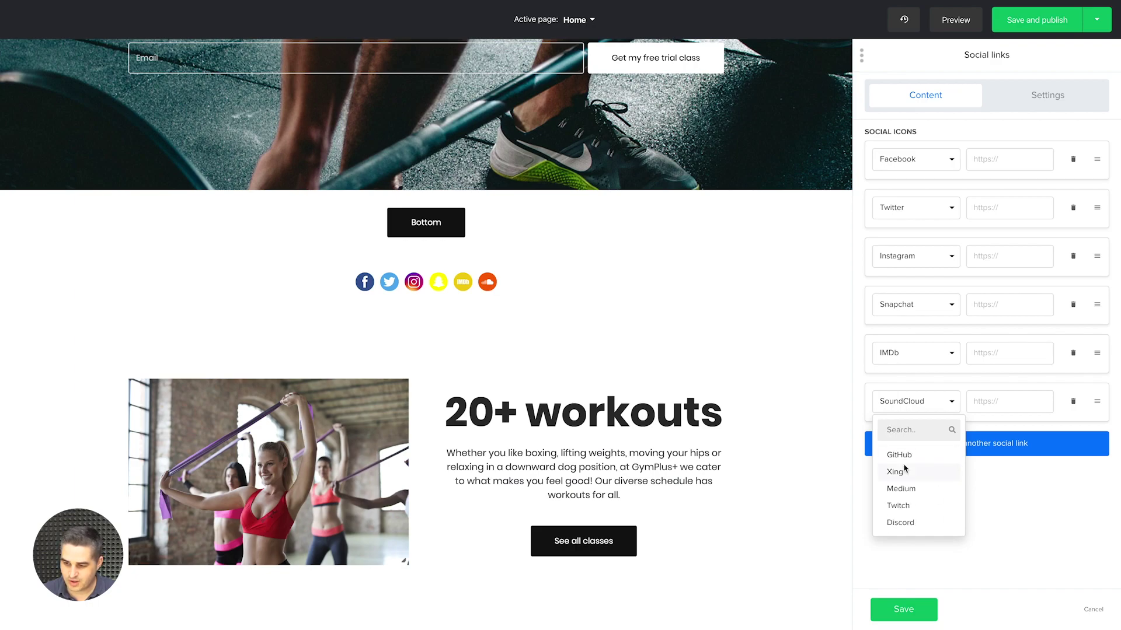
{"action": "scroll", "coordinate": [905, 468], "scroll_direction": "up", "scroll_amount": 4}
{"action": "left_click", "coordinate": [1019, 527]}
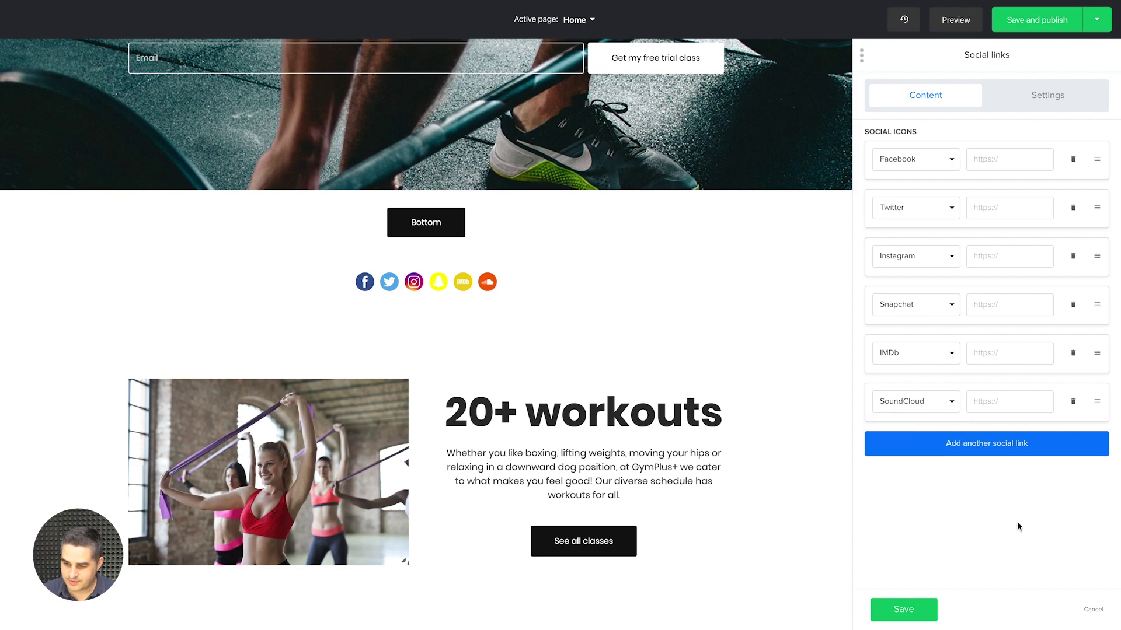
{"action": "left_click", "coordinate": [914, 607]}
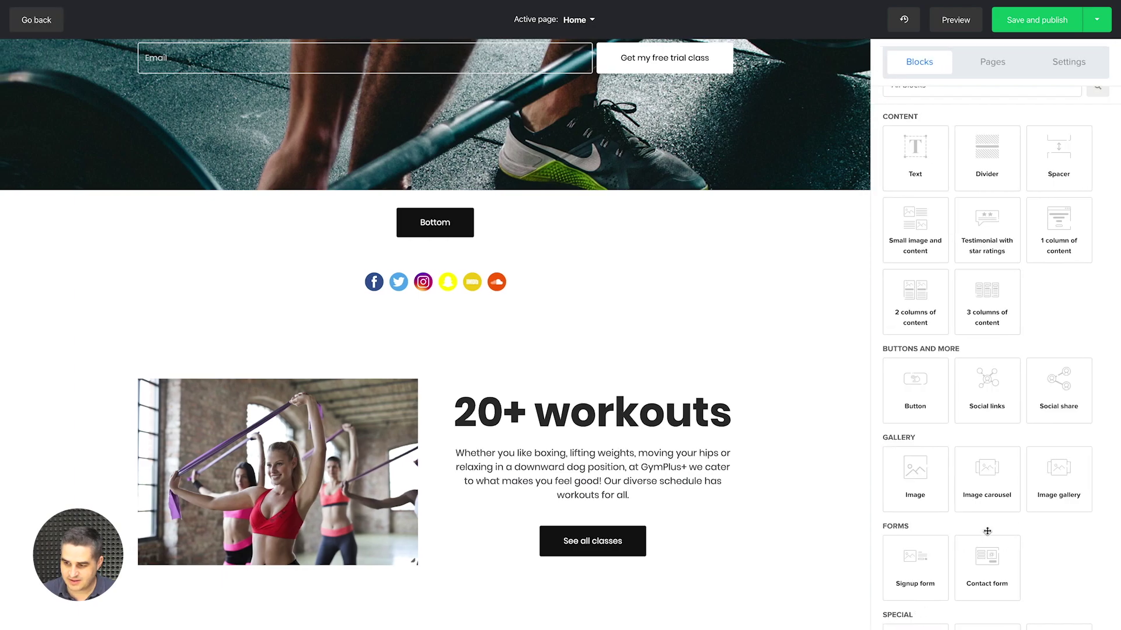
Add a Social share block below the social links and an Image block beneath it
{"action": "left_click_drag", "start_coordinate": [1072, 394], "coordinate": [514, 314]}
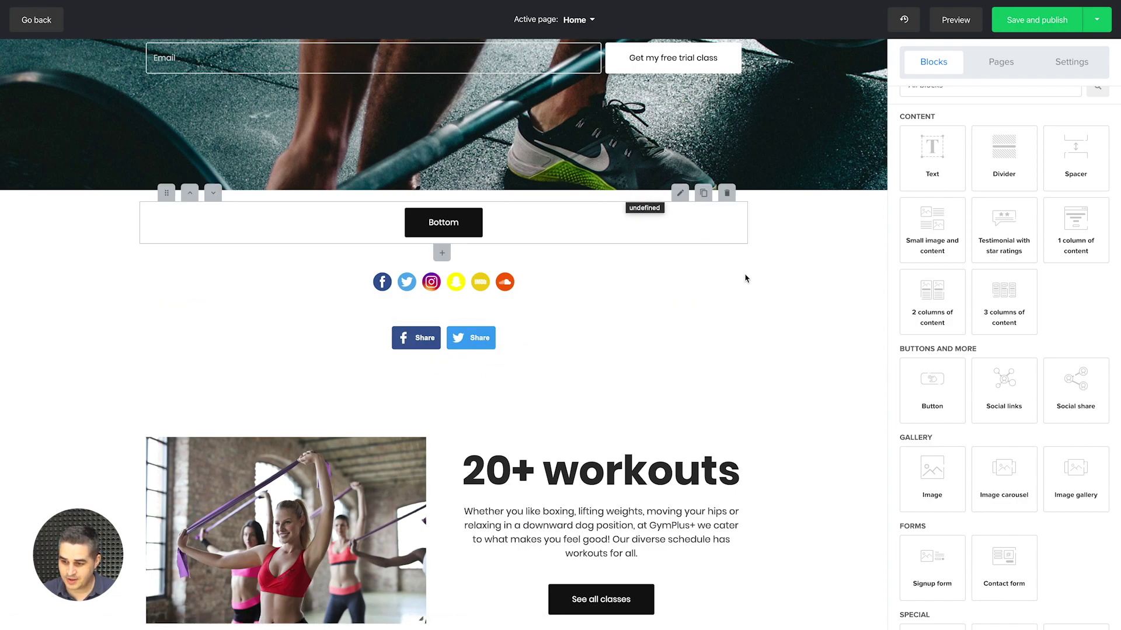
{"action": "left_click_drag", "start_coordinate": [934, 478], "coordinate": [583, 371]}
{"action": "scroll", "coordinate": [689, 374], "scroll_direction": "down", "scroll_amount": 2}
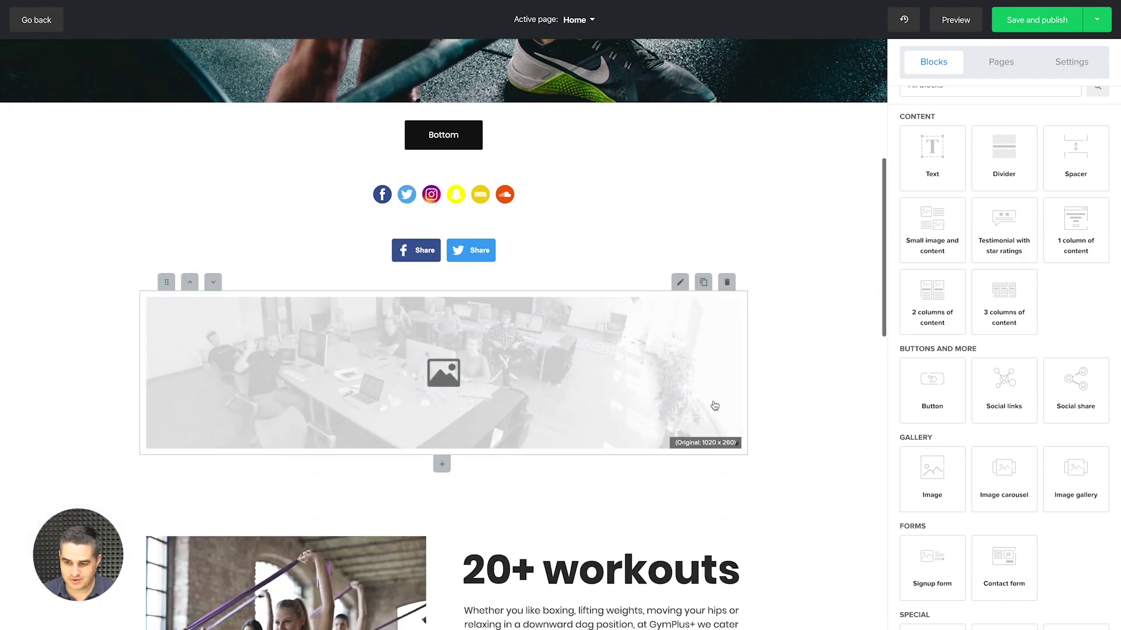
Add an Image carousel block below the Image block and use the sunset motorcycle photo from the file manager as its first slide
{"action": "left_click_drag", "start_coordinate": [986, 493], "coordinate": [573, 472]}
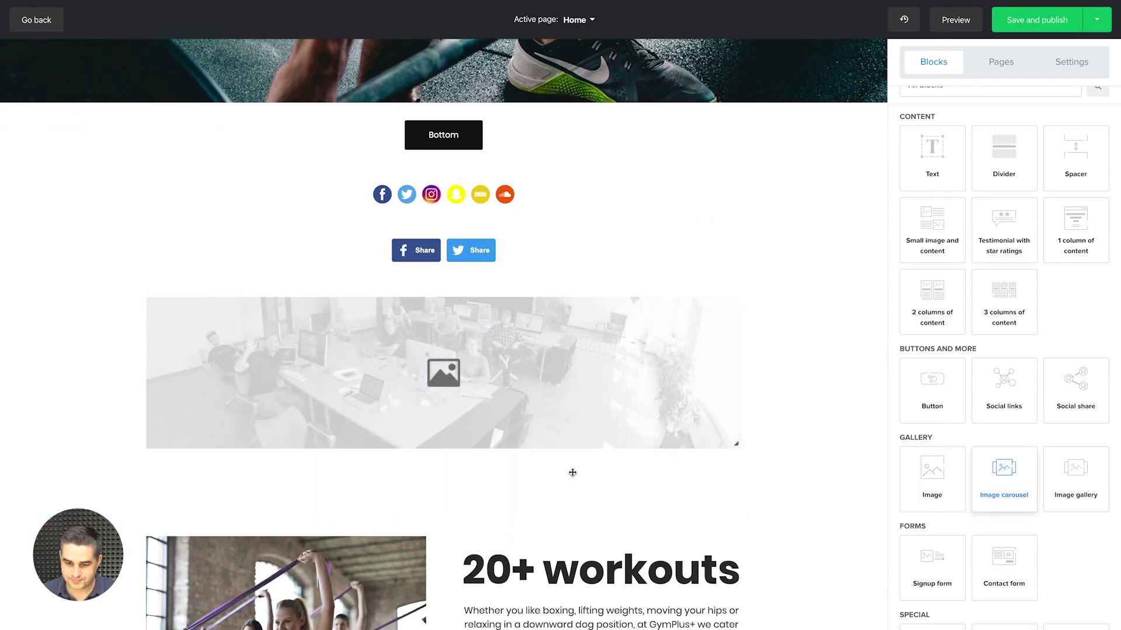
{"action": "left_click", "coordinate": [534, 525]}
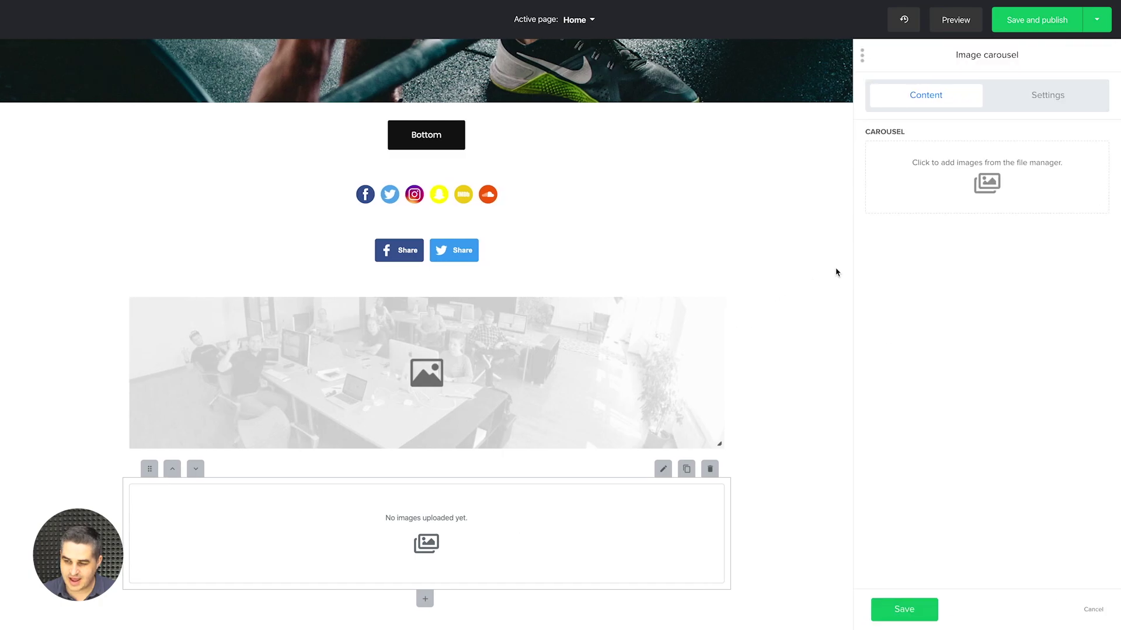
{"action": "left_click", "coordinate": [986, 192]}
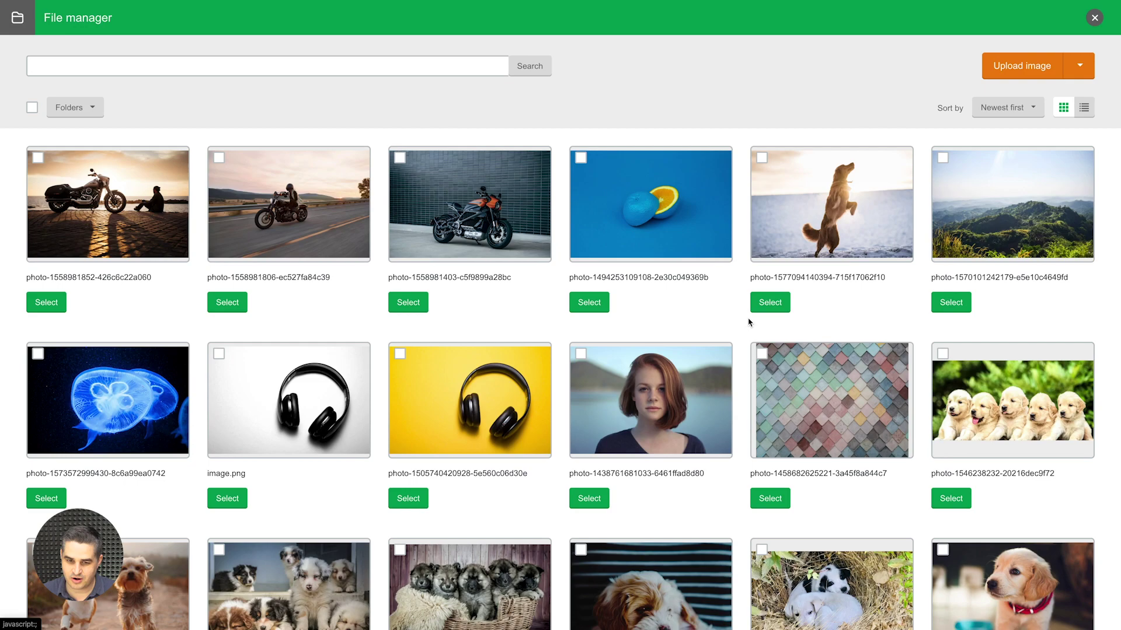
{"action": "left_click", "coordinate": [46, 302]}
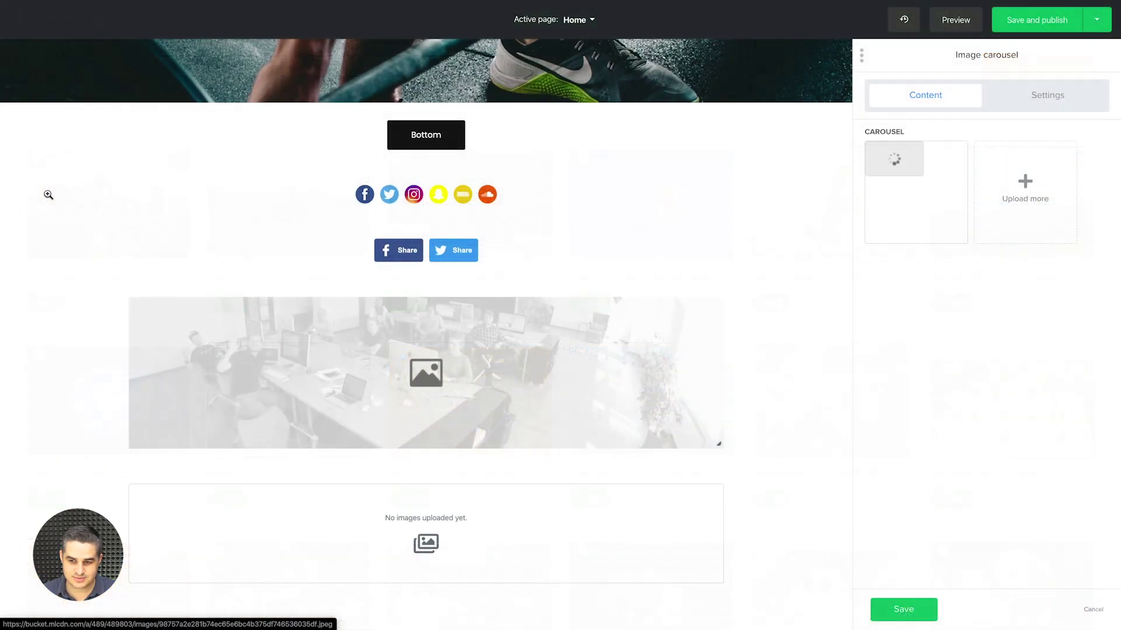
Add the road motorcycle photo and the brick-wall motorcycle photo to the carousel as further slides
{"action": "left_click", "coordinate": [1039, 180]}
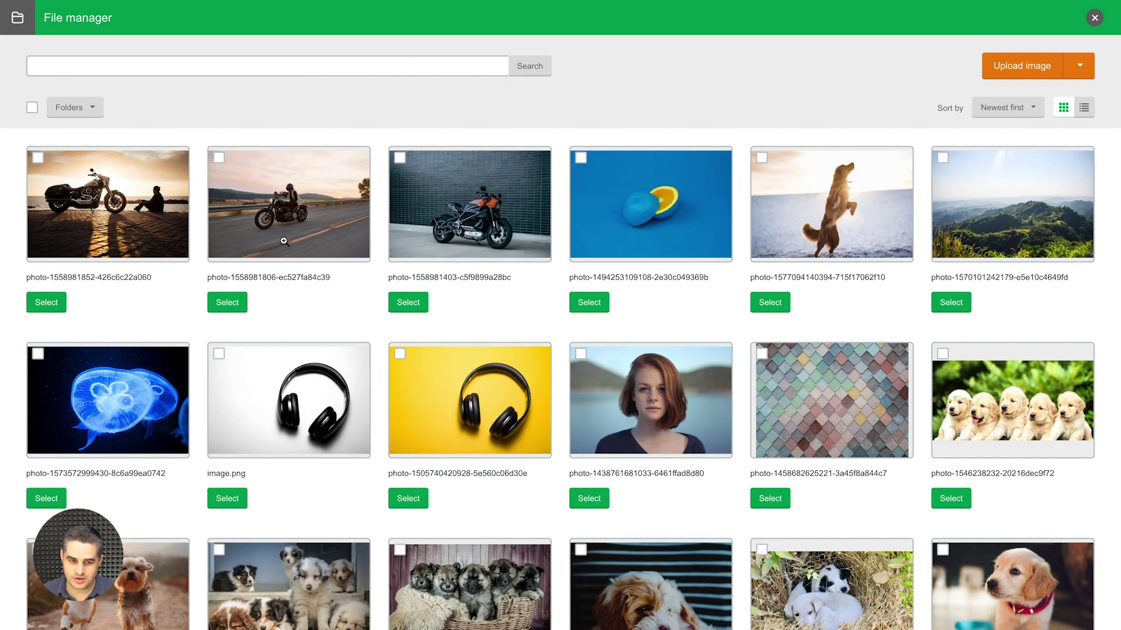
{"action": "left_click", "coordinate": [217, 158]}
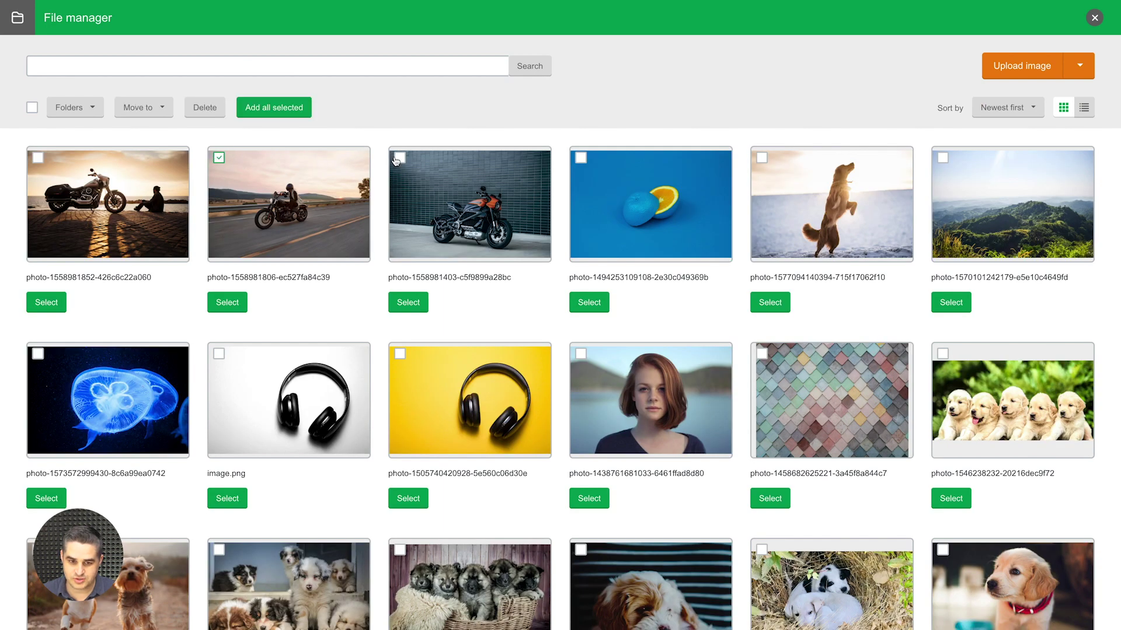
{"action": "left_click", "coordinate": [280, 113]}
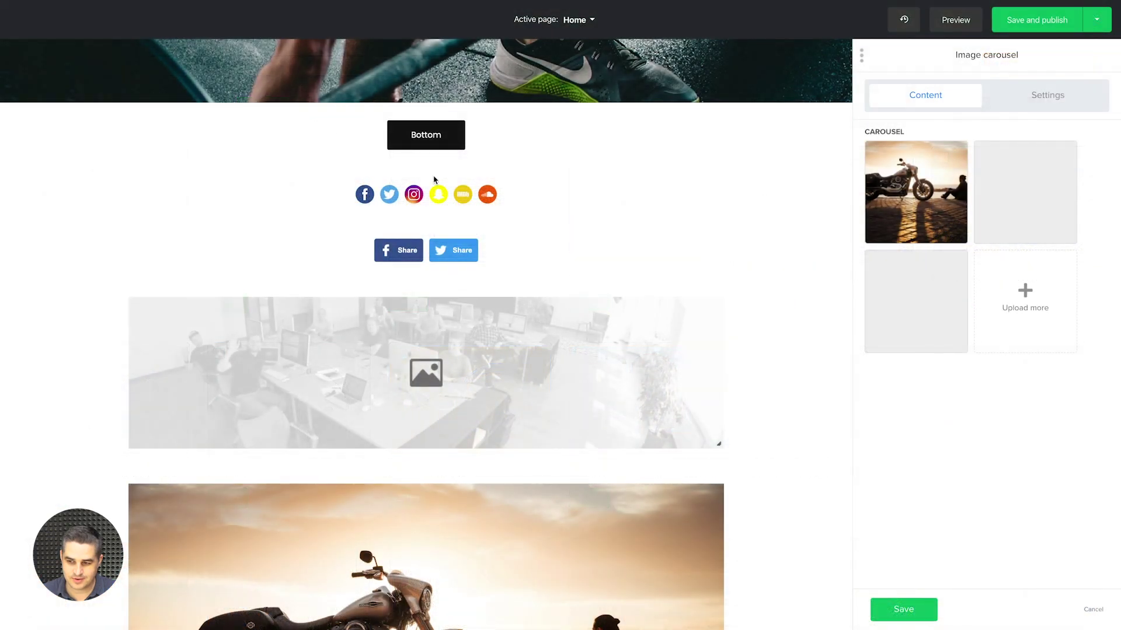
Examine the carousel on the page, the editing options of its slides, and the block's spacing, width and style settings
{"action": "scroll", "coordinate": [708, 338], "scroll_direction": "down", "scroll_amount": 5}
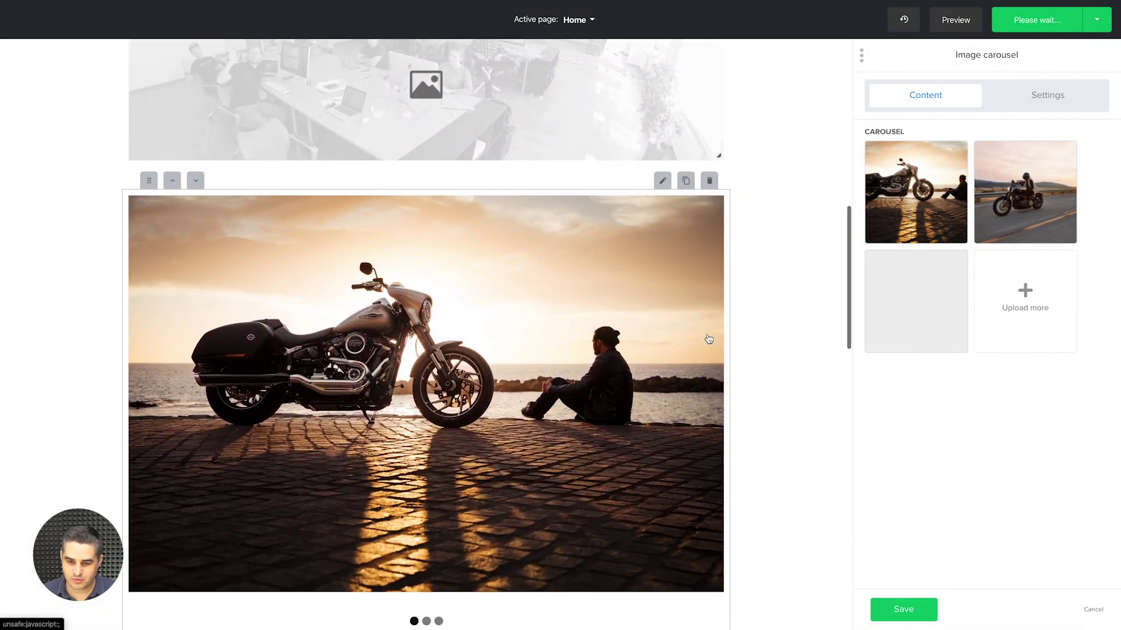
{"action": "scroll", "coordinate": [501, 543], "scroll_direction": "down", "scroll_amount": 1}
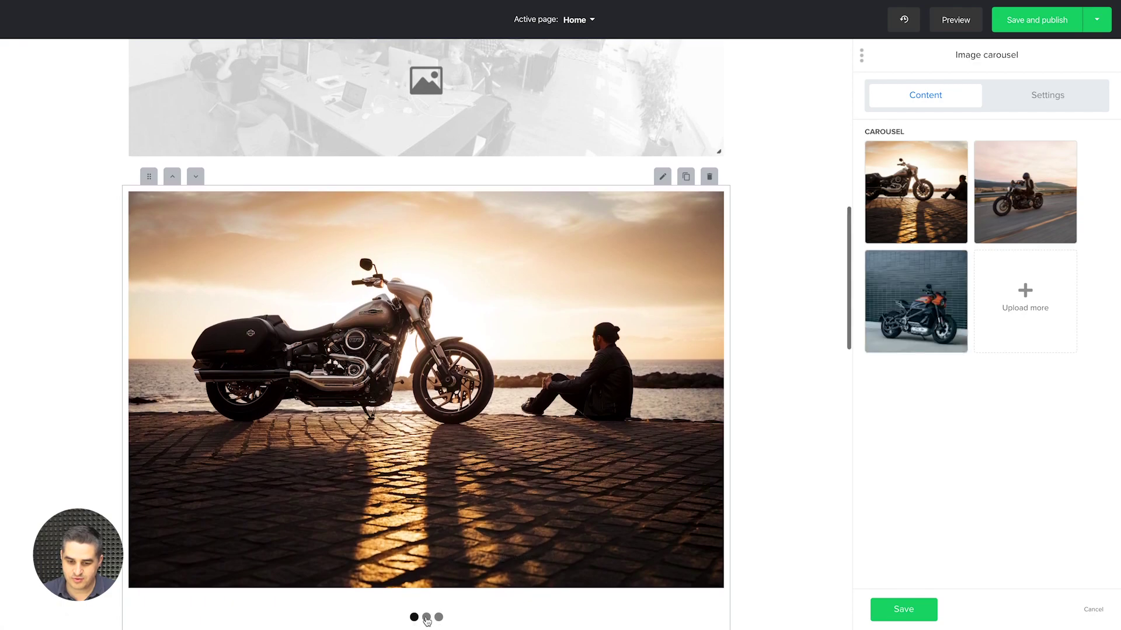
{"action": "scroll", "coordinate": [427, 623], "scroll_direction": "down", "scroll_amount": 1}
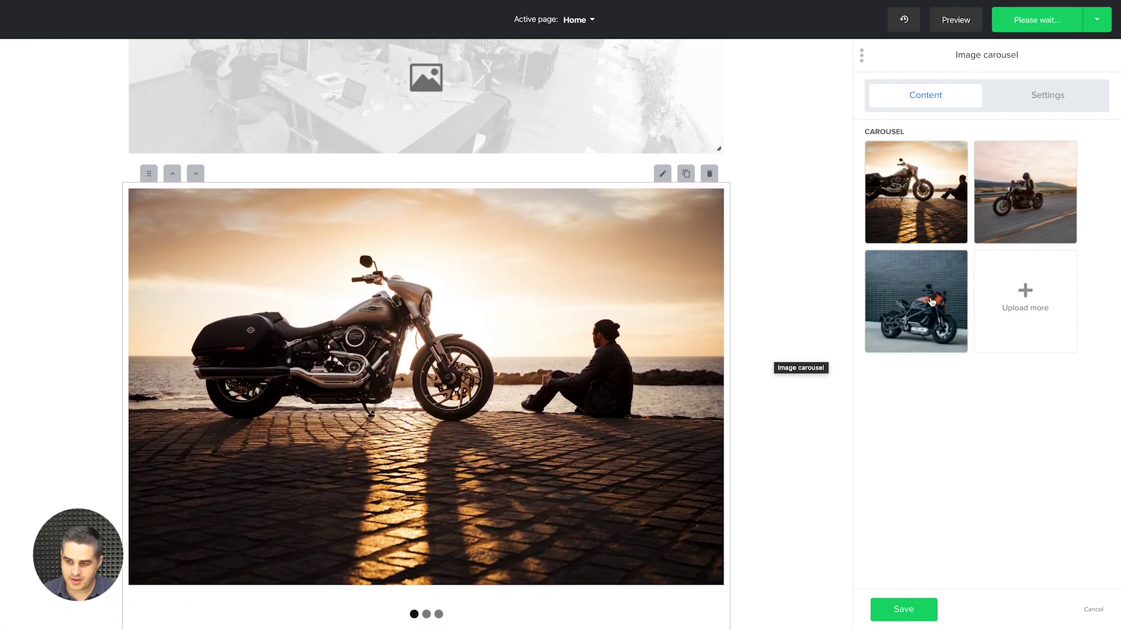
{"action": "mouse_move", "coordinate": [958, 237]}
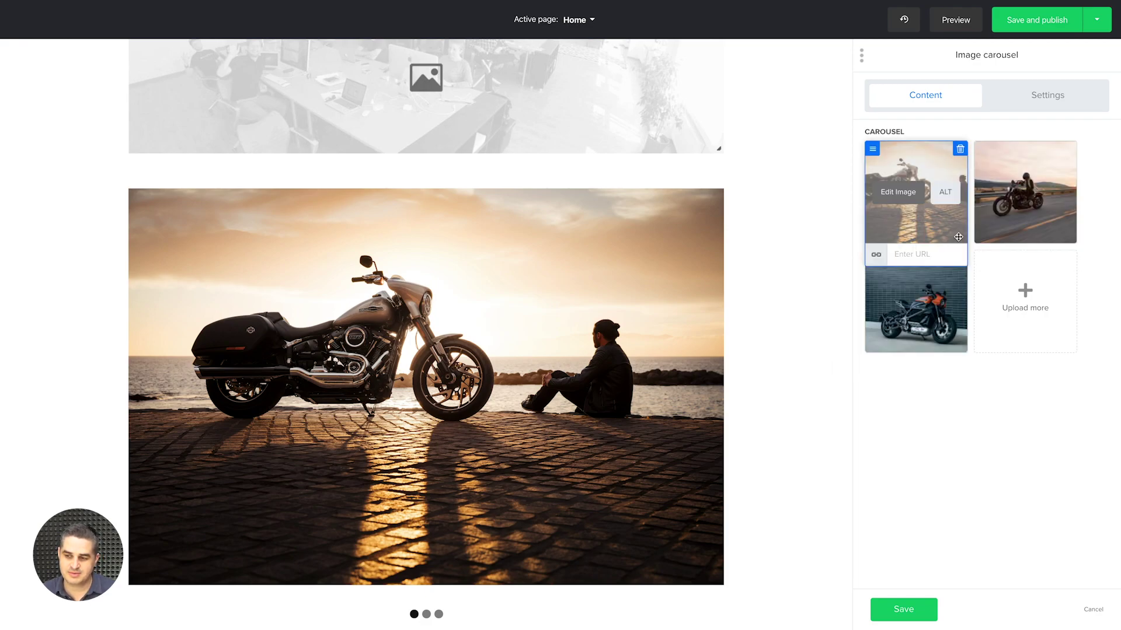
{"action": "left_click_drag", "start_coordinate": [958, 237], "coordinate": [988, 175]}
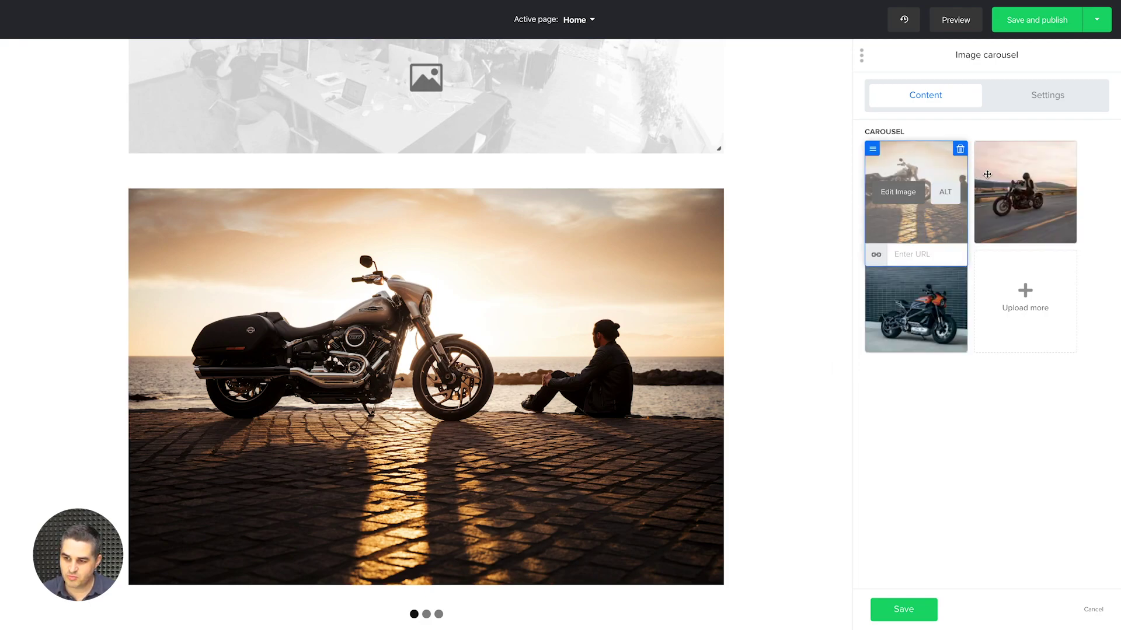
{"action": "left_click", "coordinate": [1042, 103]}
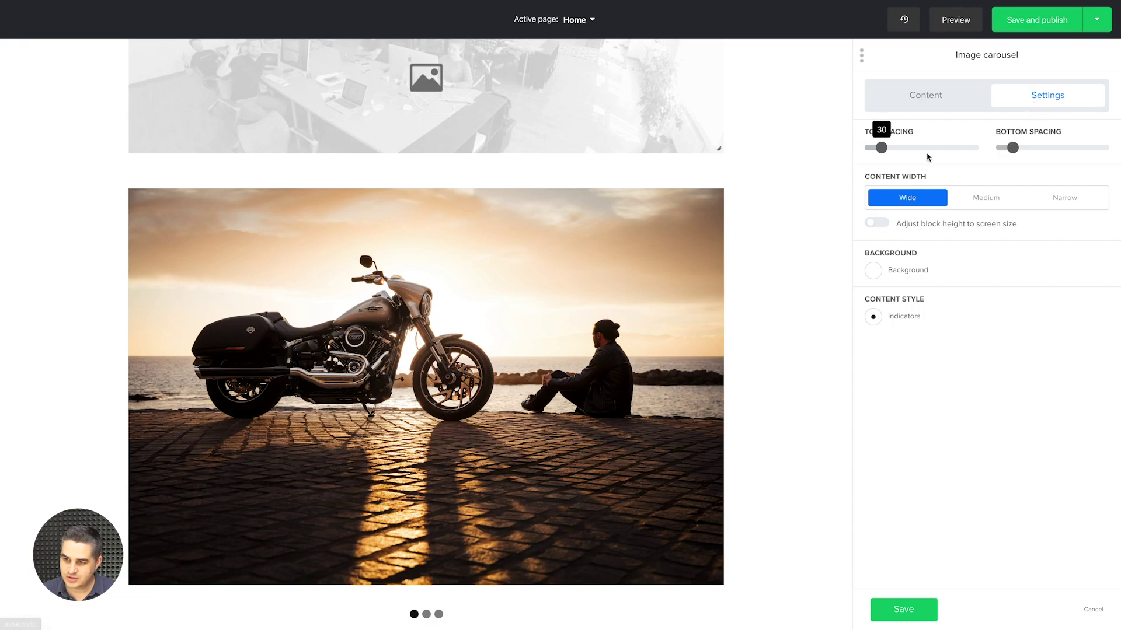
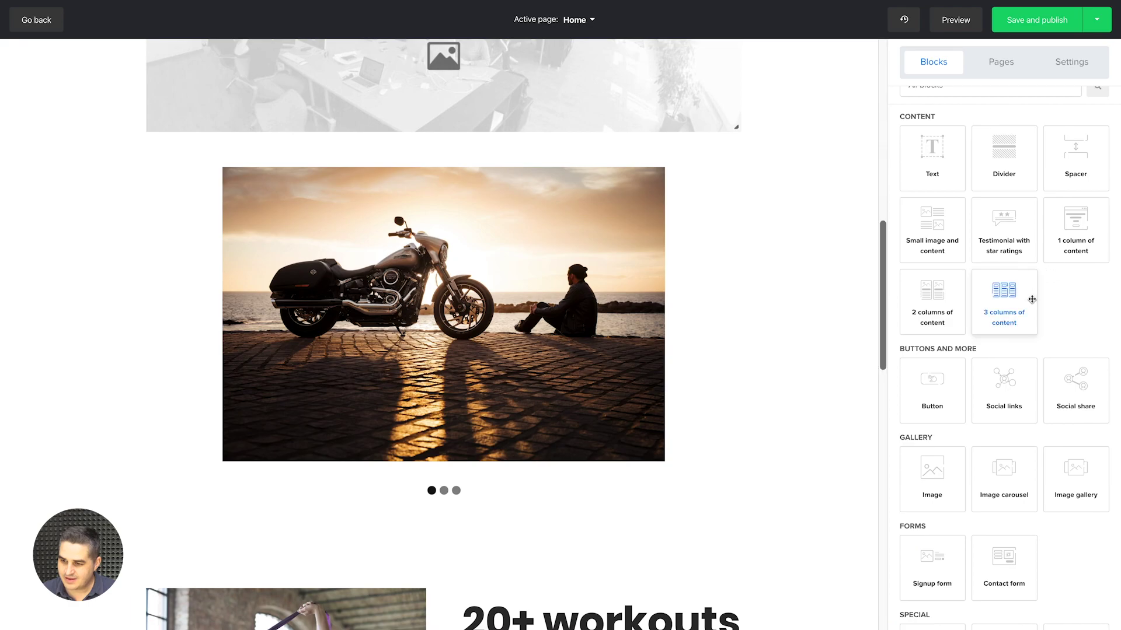
Add an Image gallery block below the carousel and delete the carousel block
{"action": "scroll", "coordinate": [1063, 321], "scroll_direction": "down", "scroll_amount": 2}
{"action": "left_click_drag", "start_coordinate": [1075, 360], "coordinate": [559, 490]}
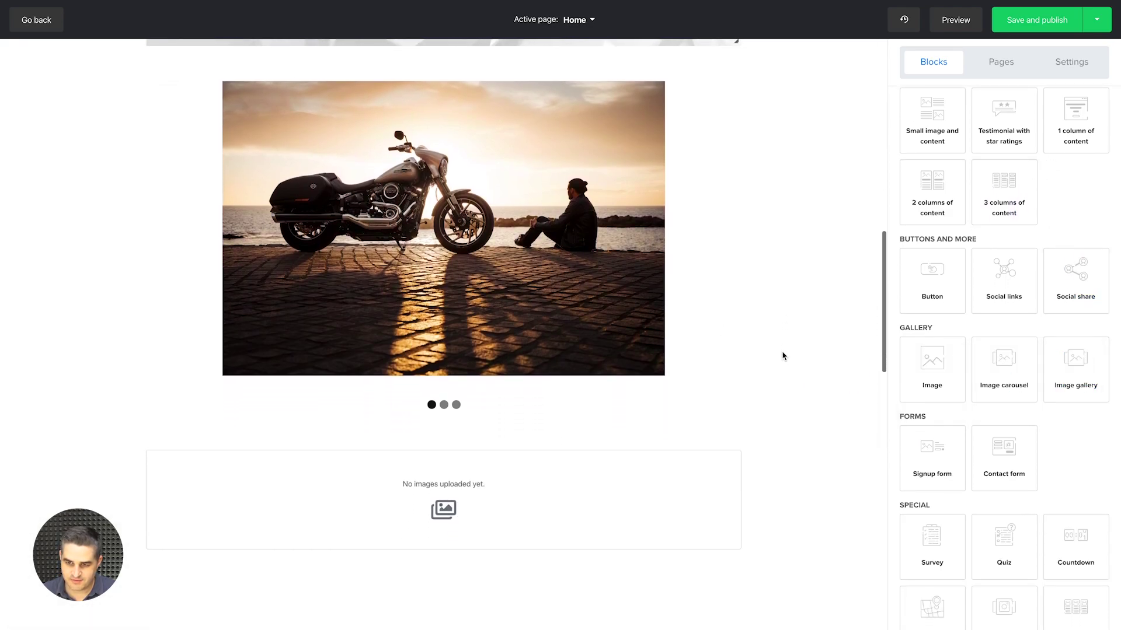
{"action": "left_click", "coordinate": [728, 68]}
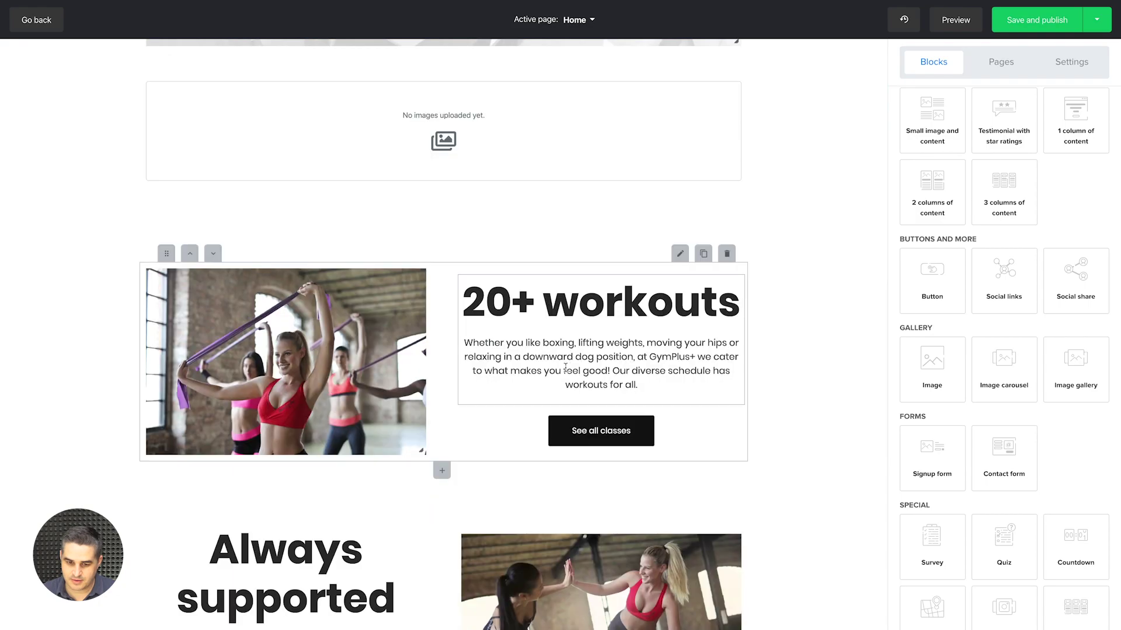
Fill the empty image gallery with the seven puppy and dog photos from the file manager
{"action": "left_click", "coordinate": [497, 125]}
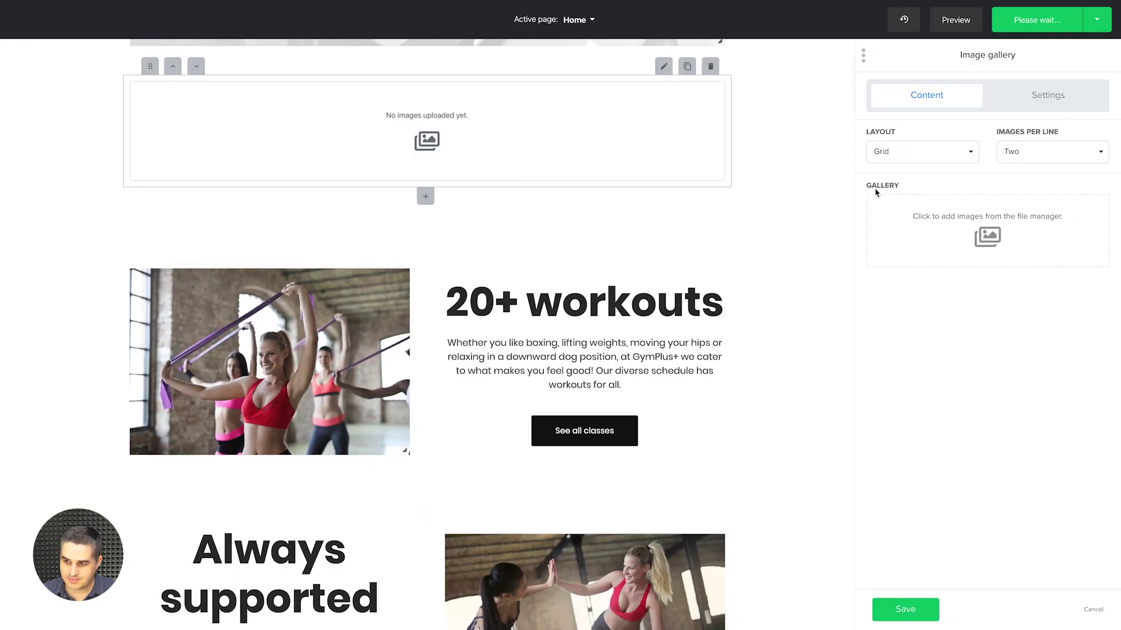
{"action": "left_click", "coordinate": [982, 234]}
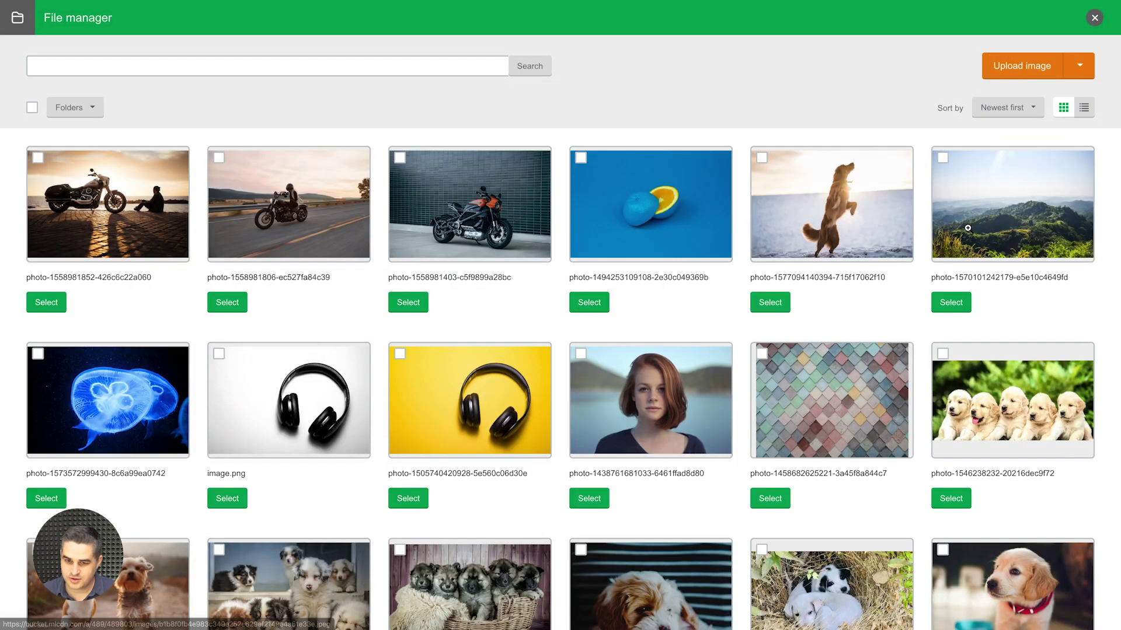
{"action": "scroll", "coordinate": [731, 302], "scroll_direction": "down", "scroll_amount": 3}
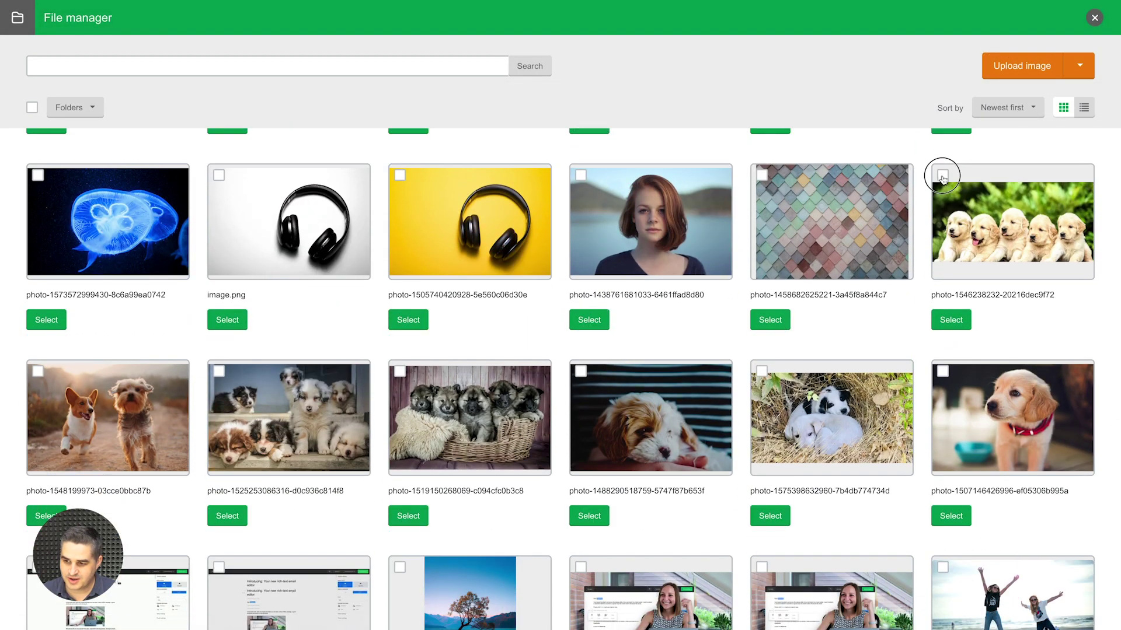
{"action": "left_click", "coordinate": [941, 174]}
{"action": "left_click", "coordinate": [944, 372]}
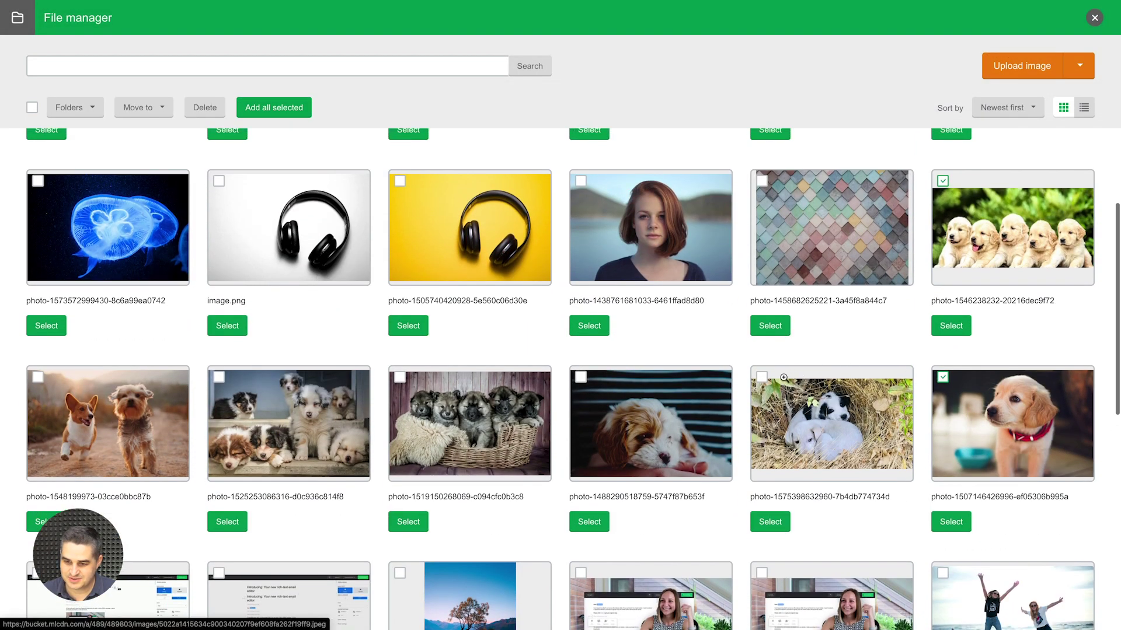
{"action": "left_click", "coordinate": [581, 374]}
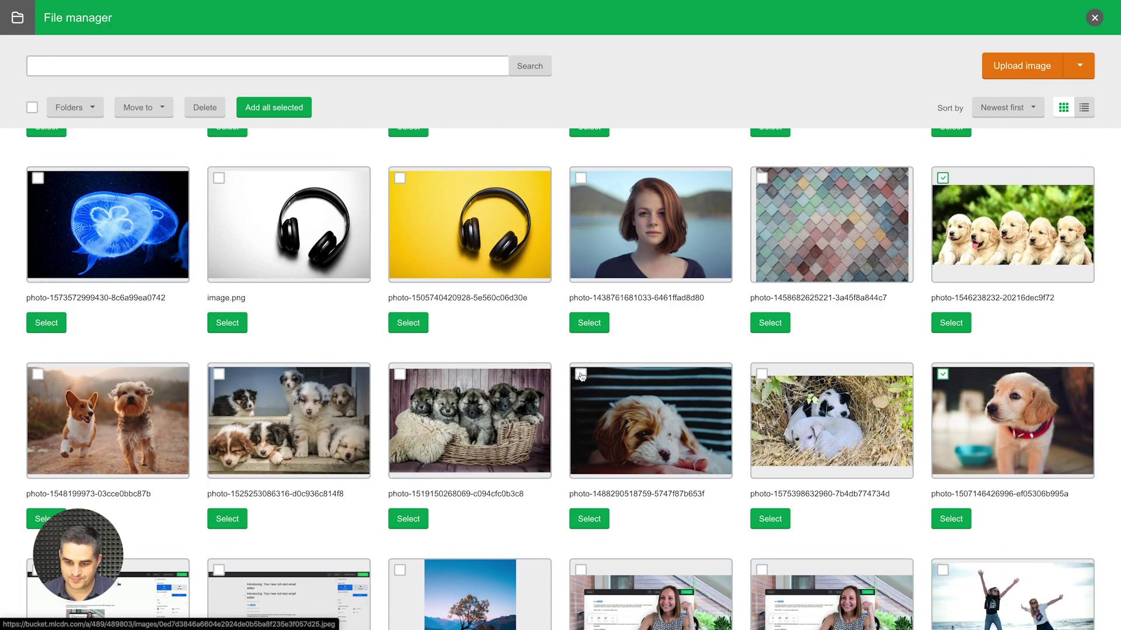
{"action": "left_click", "coordinate": [762, 374]}
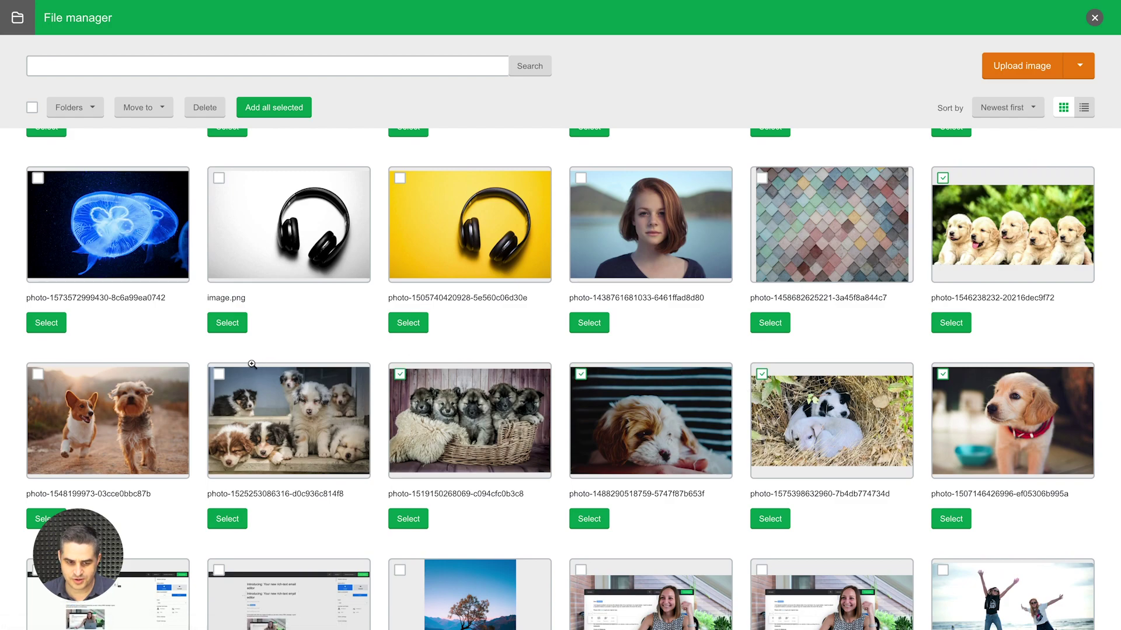
{"action": "left_click", "coordinate": [219, 374]}
{"action": "left_click", "coordinate": [40, 379]}
{"action": "left_click", "coordinate": [269, 113]}
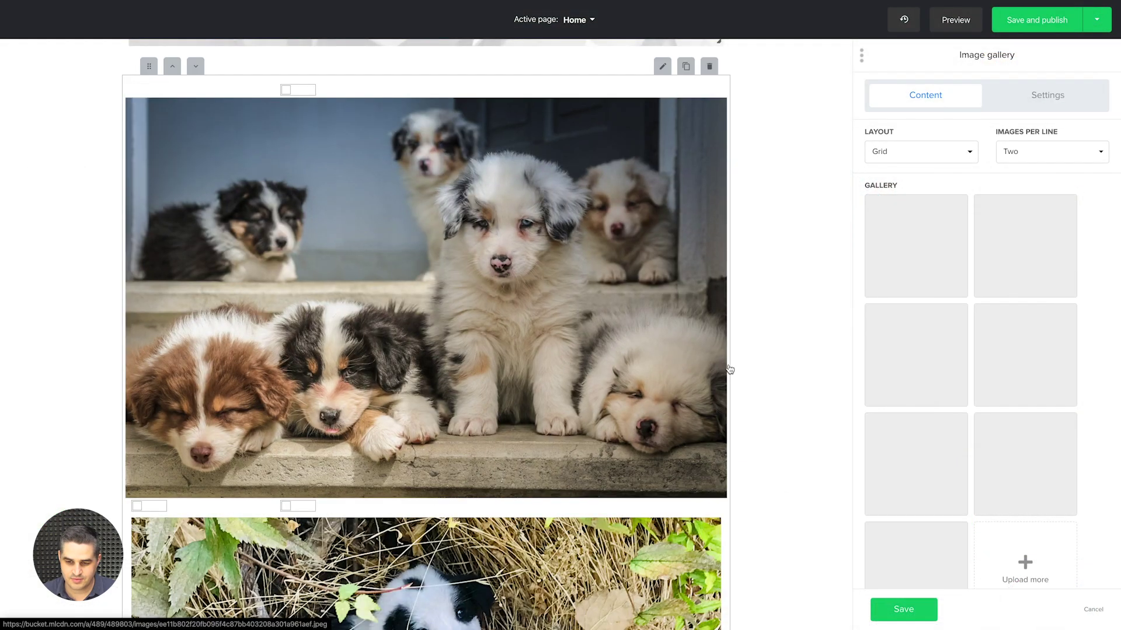
Set the image gallery's layout to Inline
{"action": "scroll", "coordinate": [783, 403], "scroll_direction": "down", "scroll_amount": 2}
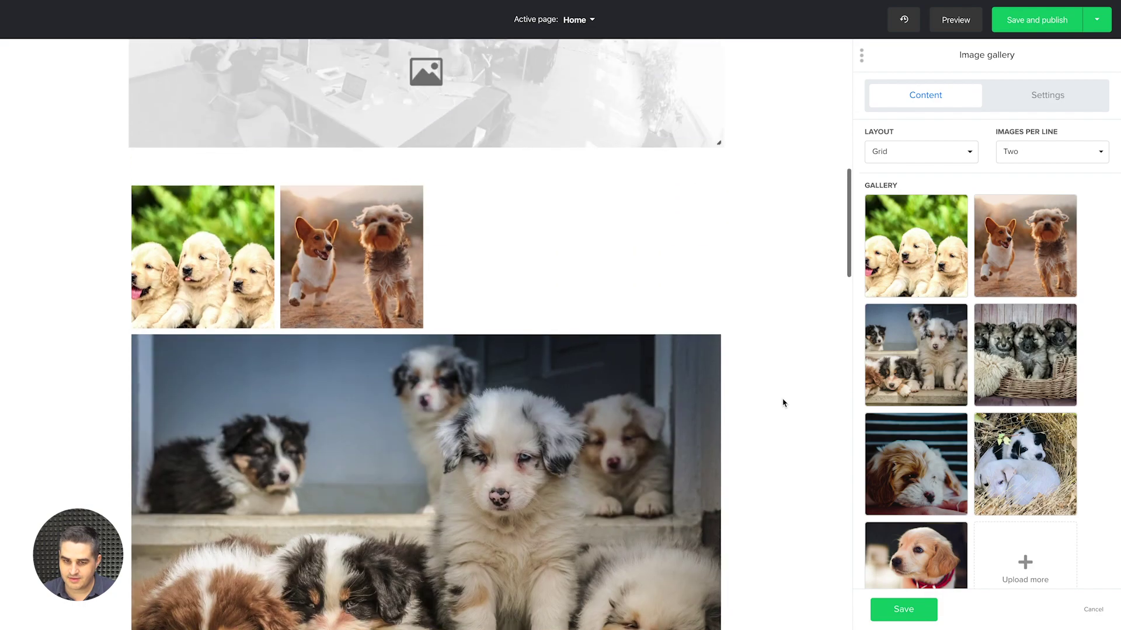
{"action": "left_click", "coordinate": [911, 155]}
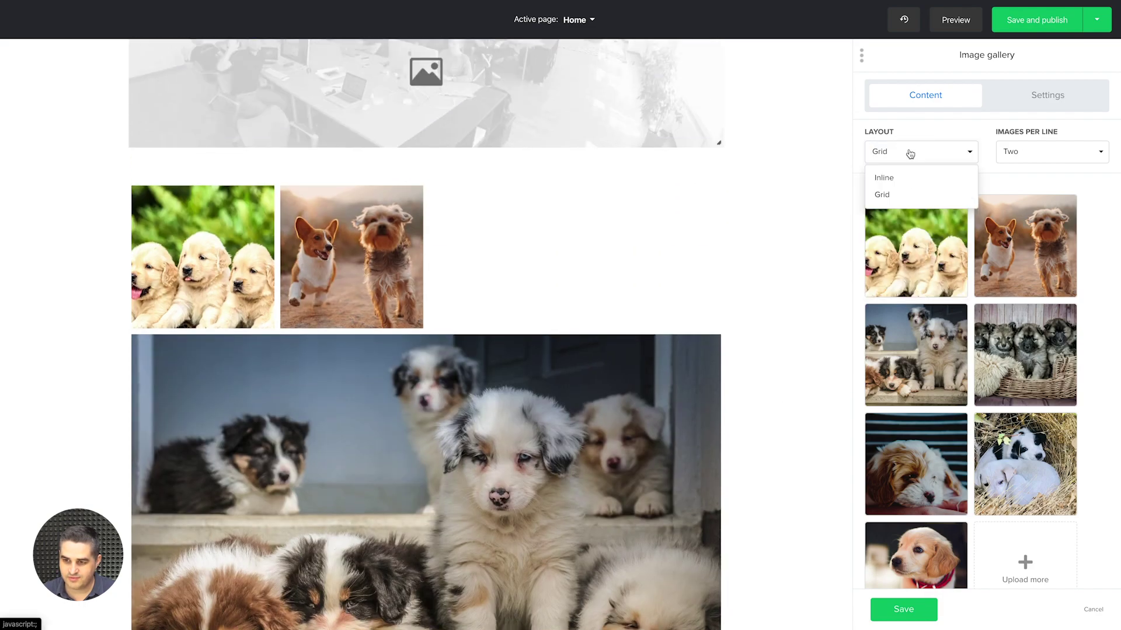
{"action": "left_click", "coordinate": [892, 178]}
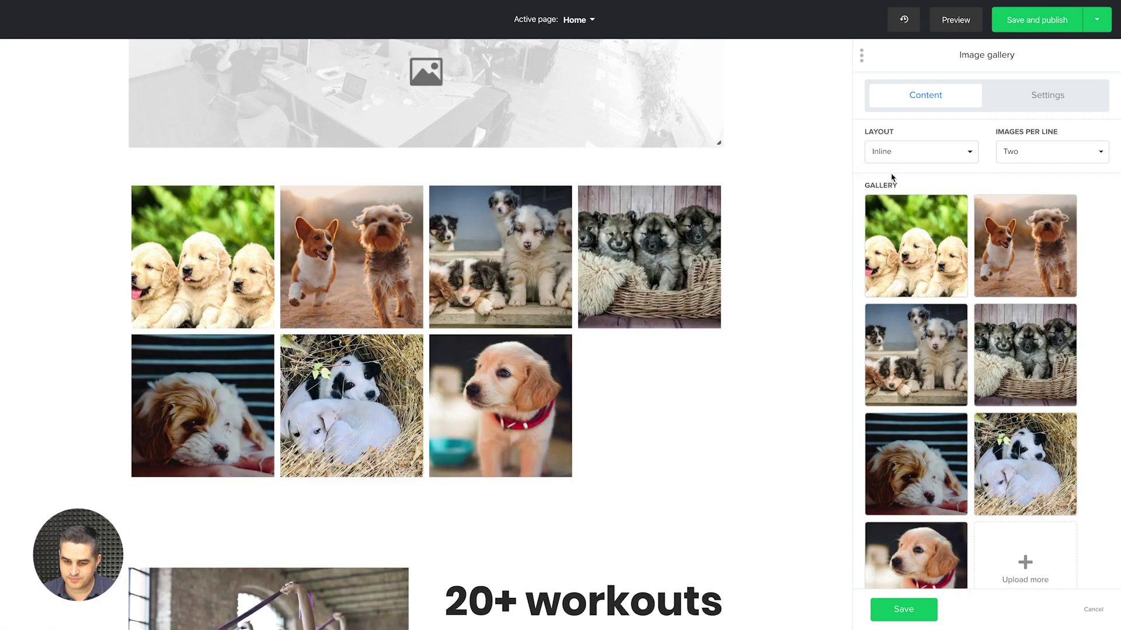
Compare the puppy gallery with the template's gym photo gallery further down the page
{"action": "scroll", "coordinate": [686, 453], "scroll_direction": "down", "scroll_amount": 10}
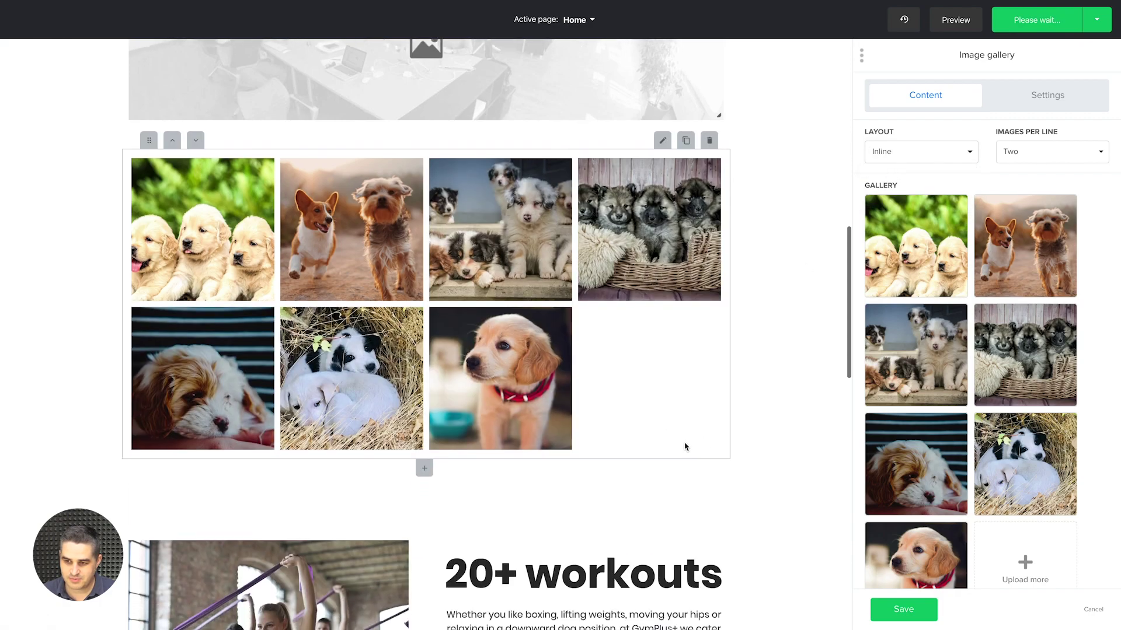
{"action": "scroll", "coordinate": [686, 453], "scroll_direction": "down", "scroll_amount": 2}
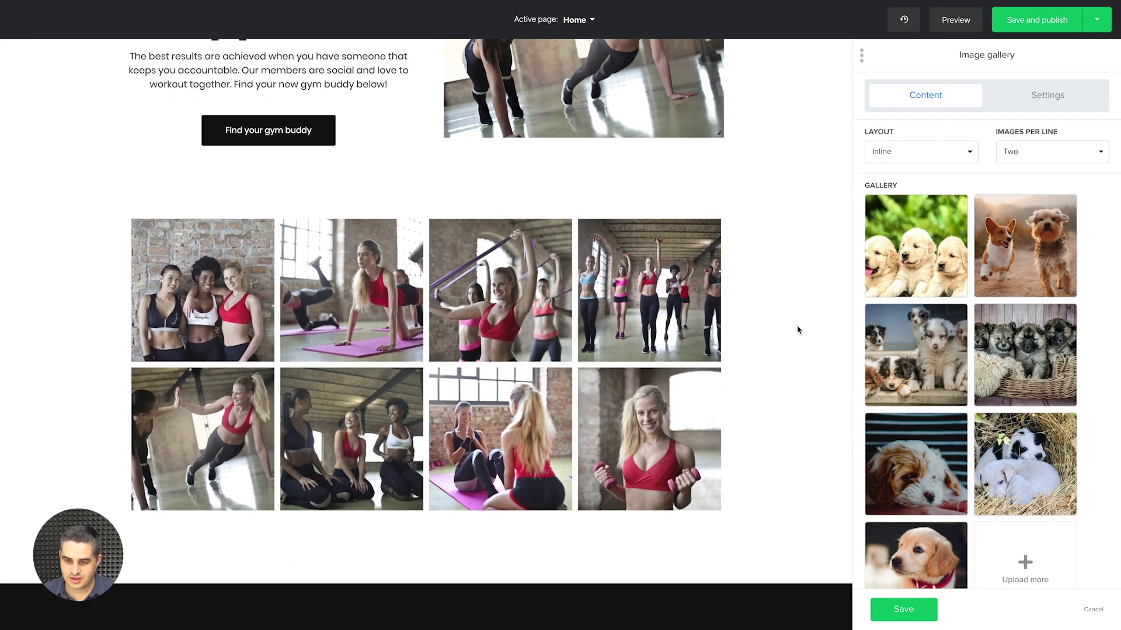
{"action": "scroll", "coordinate": [798, 330], "scroll_direction": "up", "scroll_amount": 1}
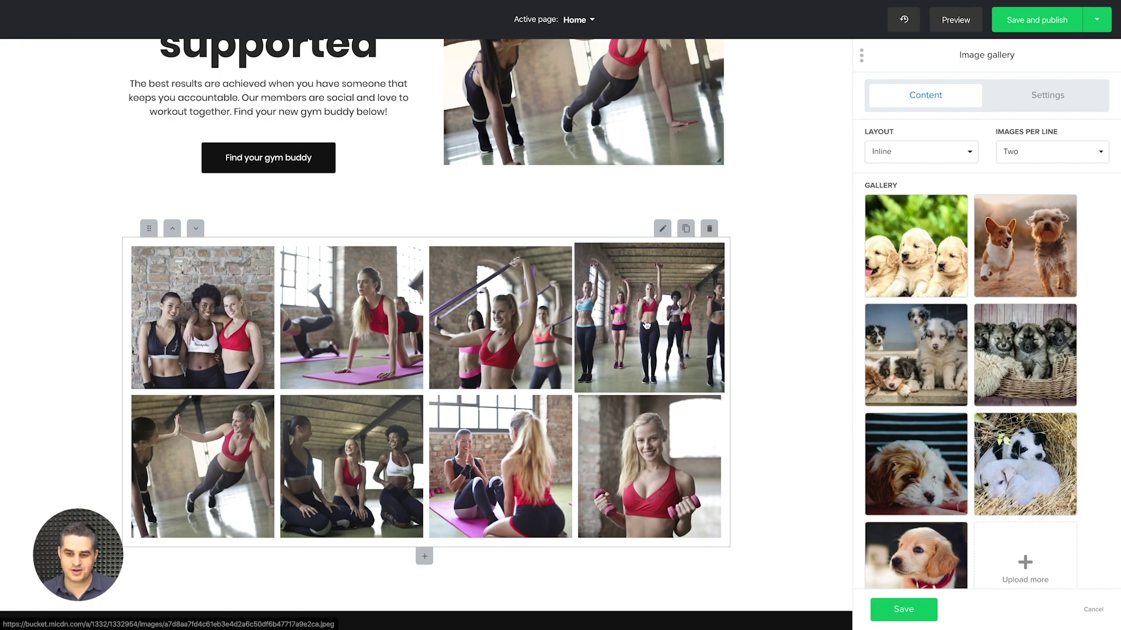
{"action": "scroll", "coordinate": [770, 280], "scroll_direction": "up", "scroll_amount": 7}
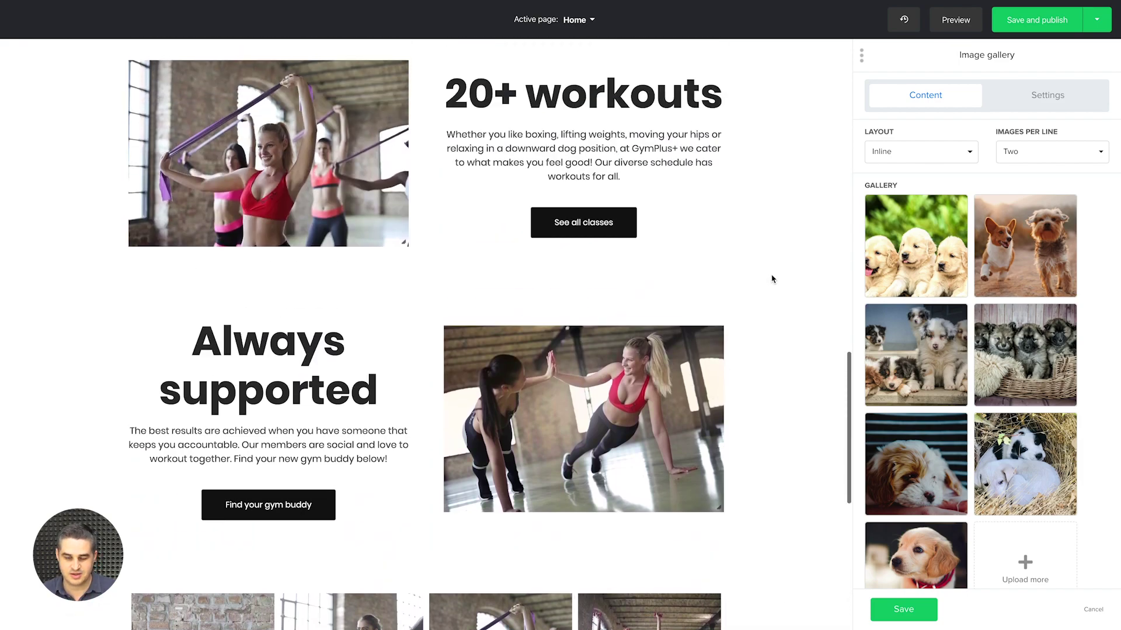
{"action": "scroll", "coordinate": [772, 279], "scroll_direction": "up", "scroll_amount": 4}
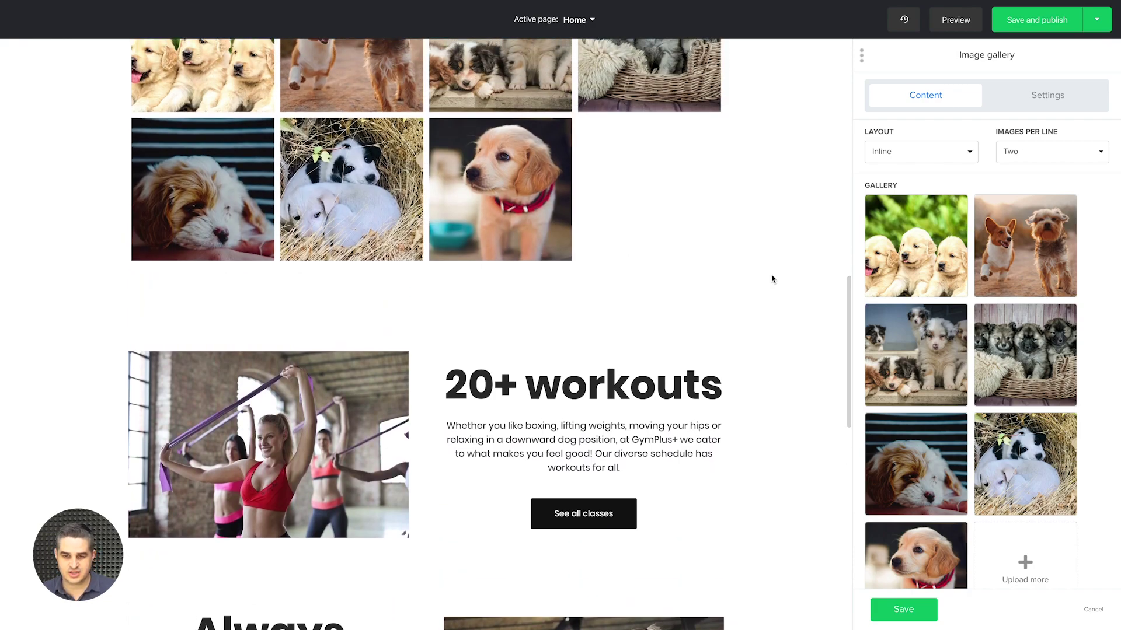
{"action": "scroll", "coordinate": [771, 279], "scroll_direction": "up", "scroll_amount": 1}
{"action": "scroll", "coordinate": [771, 279], "scroll_direction": "up", "scroll_amount": 2}
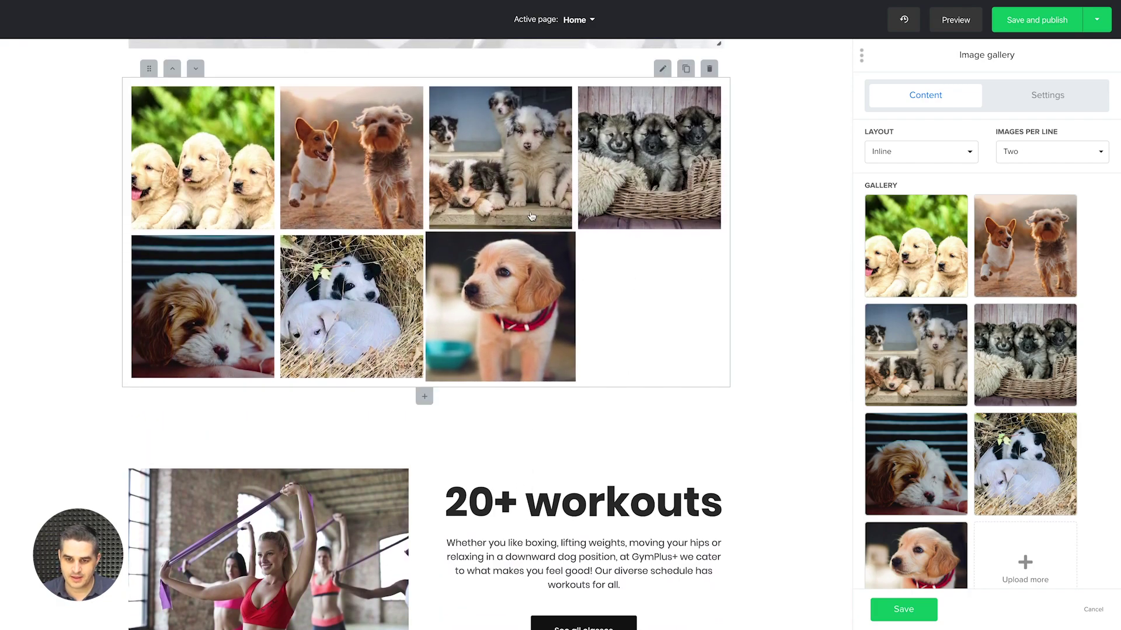
Move the sleeping puppy photo to third place in the gallery and delete the photo of the puppy with the red collar
{"action": "mouse_move", "coordinate": [926, 467]}
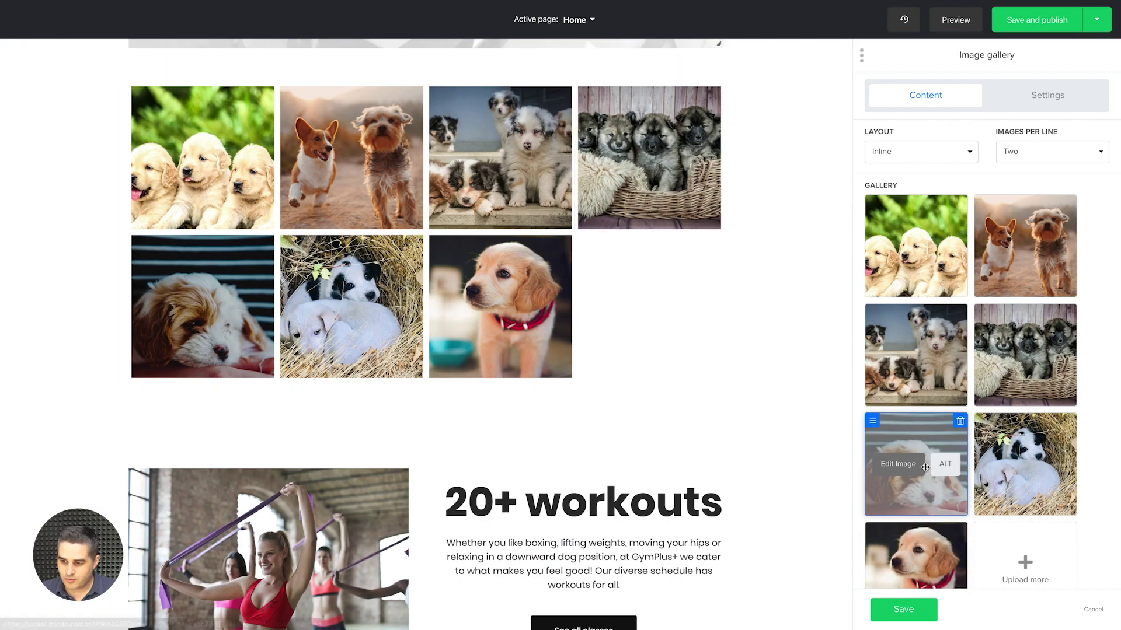
{"action": "left_click_drag", "start_coordinate": [889, 431], "coordinate": [878, 318]}
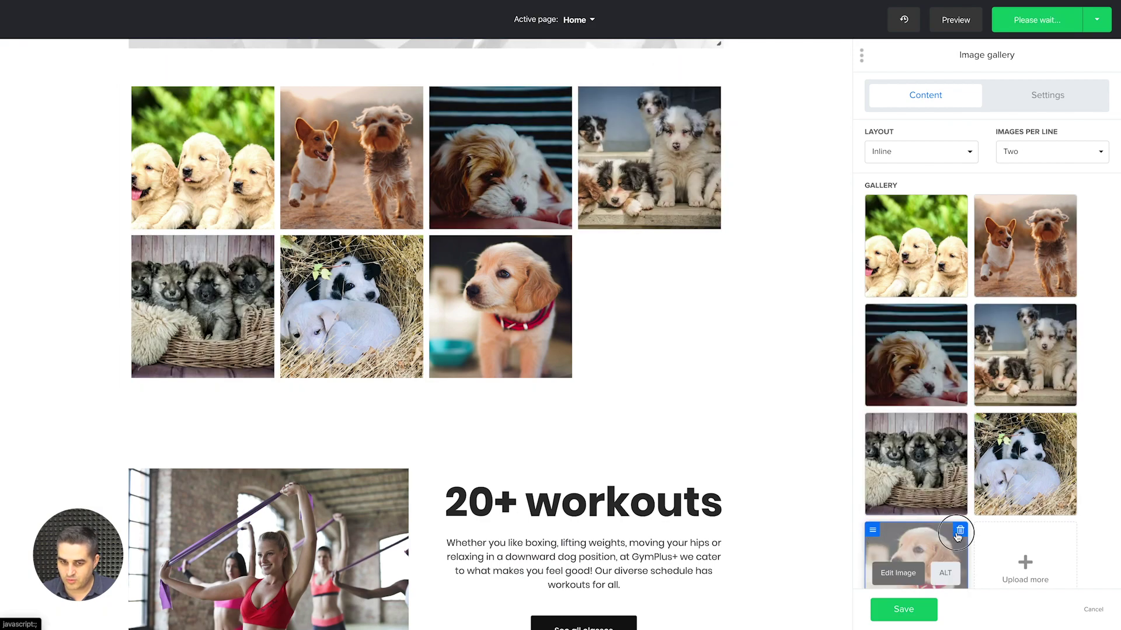
{"action": "left_click", "coordinate": [960, 532]}
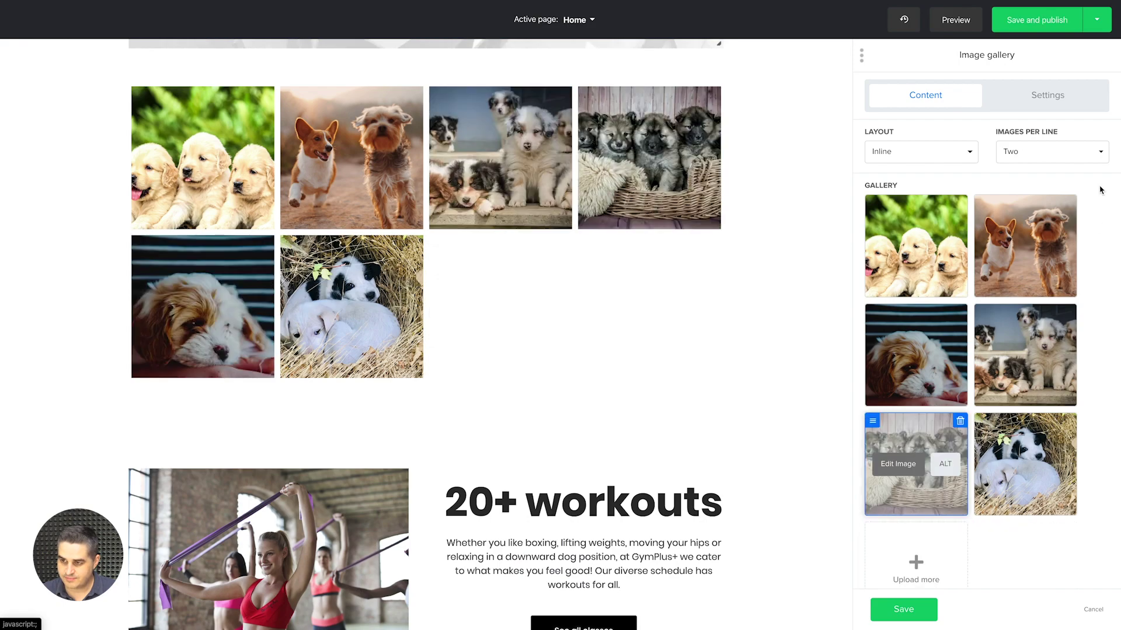
Delete the last two photos from the puppy gallery, keeping the Inline layout, and save the gallery block
{"action": "left_click", "coordinate": [1050, 155]}
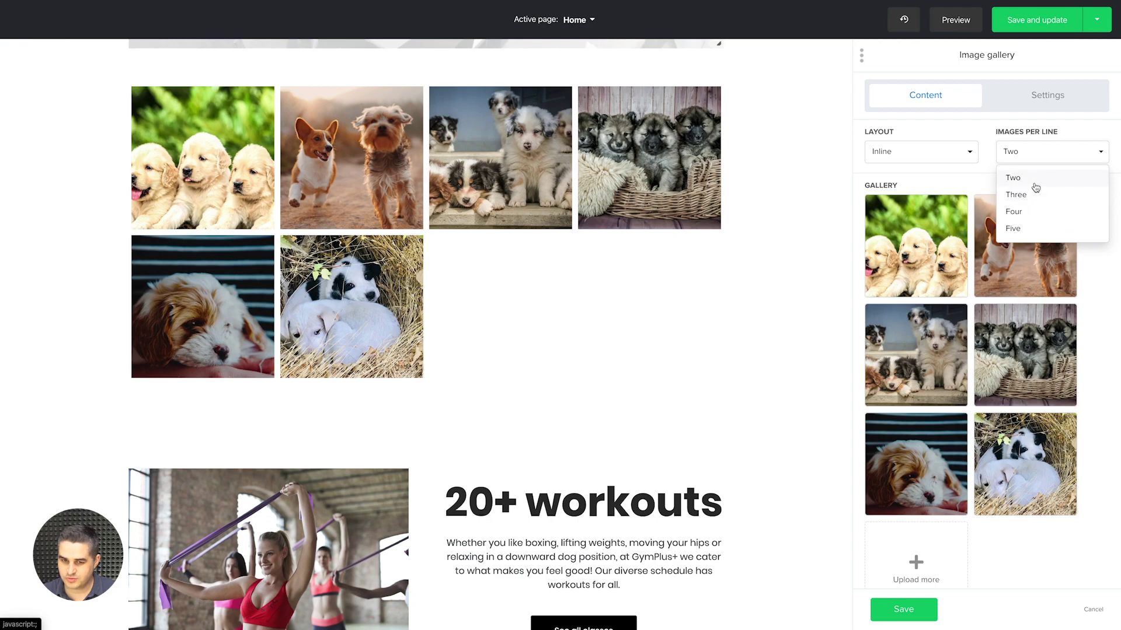
{"action": "left_click", "coordinate": [1046, 427]}
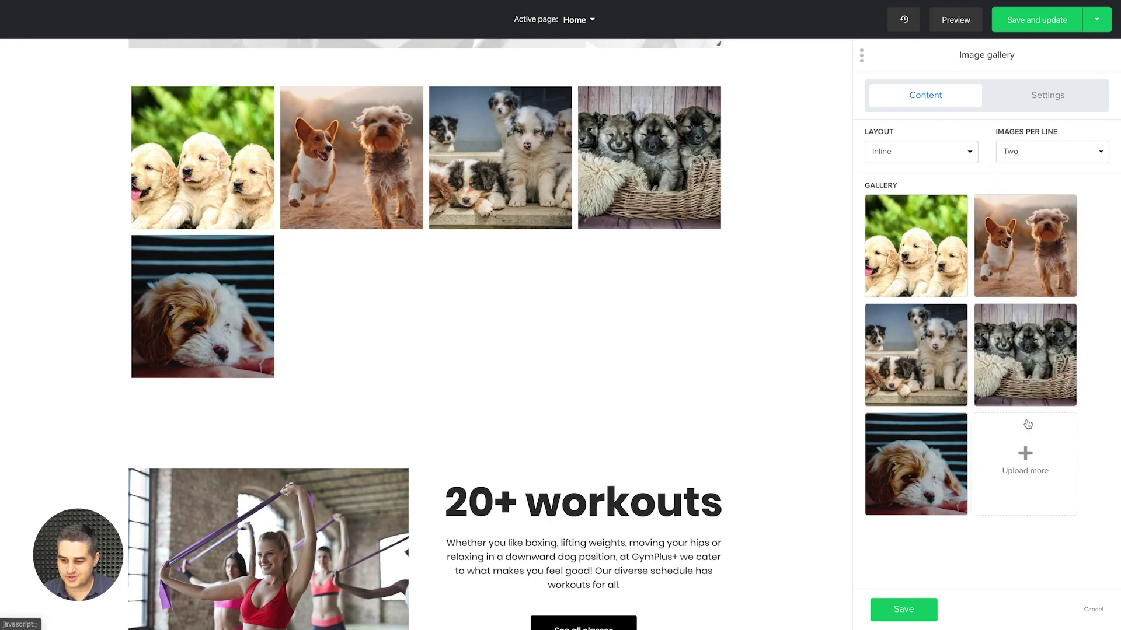
{"action": "left_click", "coordinate": [946, 462]}
{"action": "left_click", "coordinate": [896, 608]}
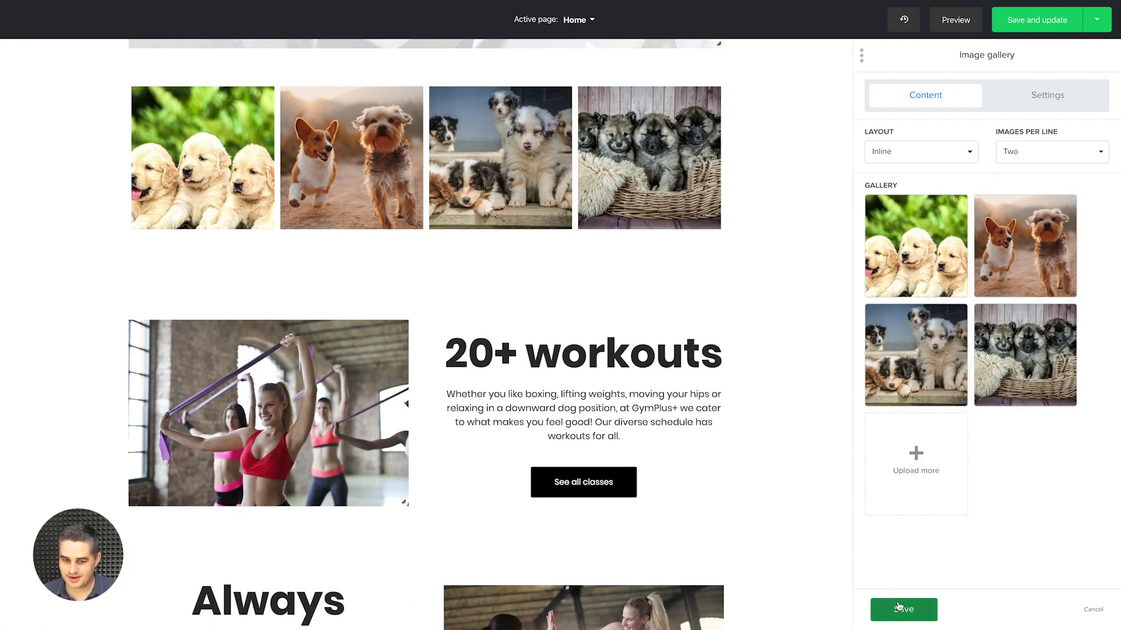
Add a signup form block between the puppy gallery and the 20+ workouts section and open it for editing
{"action": "left_click_drag", "start_coordinate": [932, 447], "coordinate": [563, 276]}
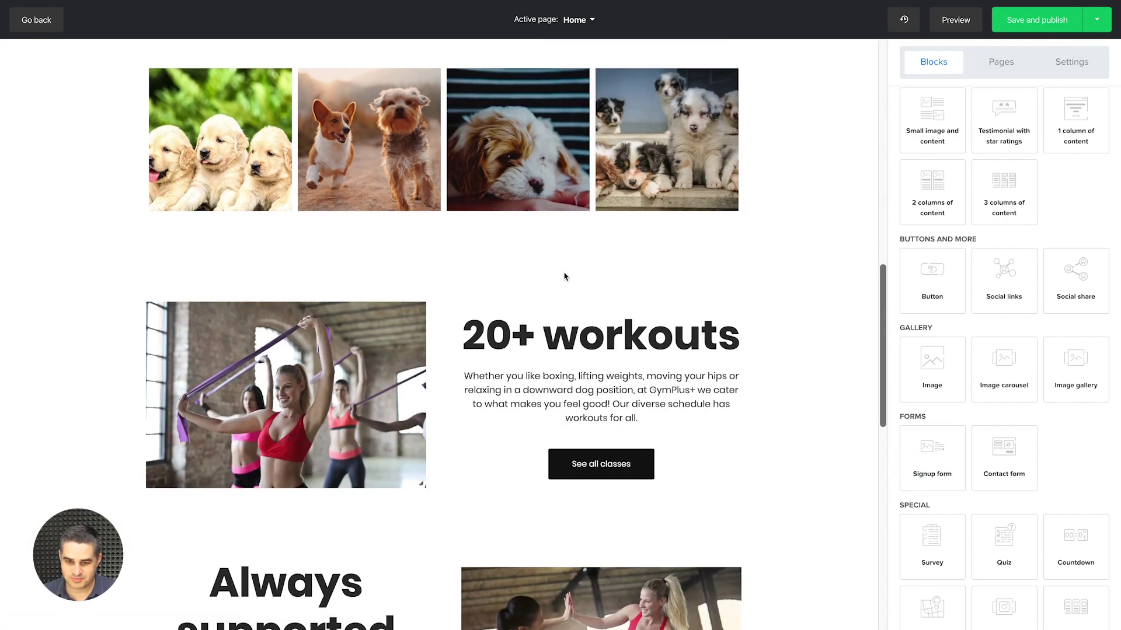
{"action": "left_click_drag", "start_coordinate": [368, 304], "coordinate": [409, 324]}
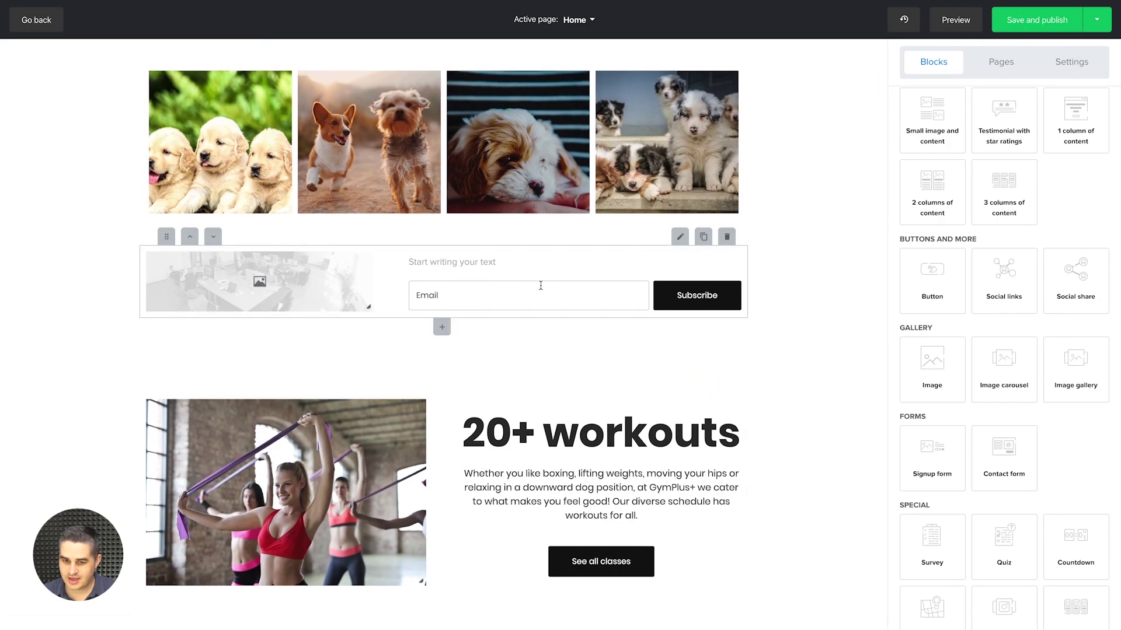
{"action": "left_click", "coordinate": [723, 244]}
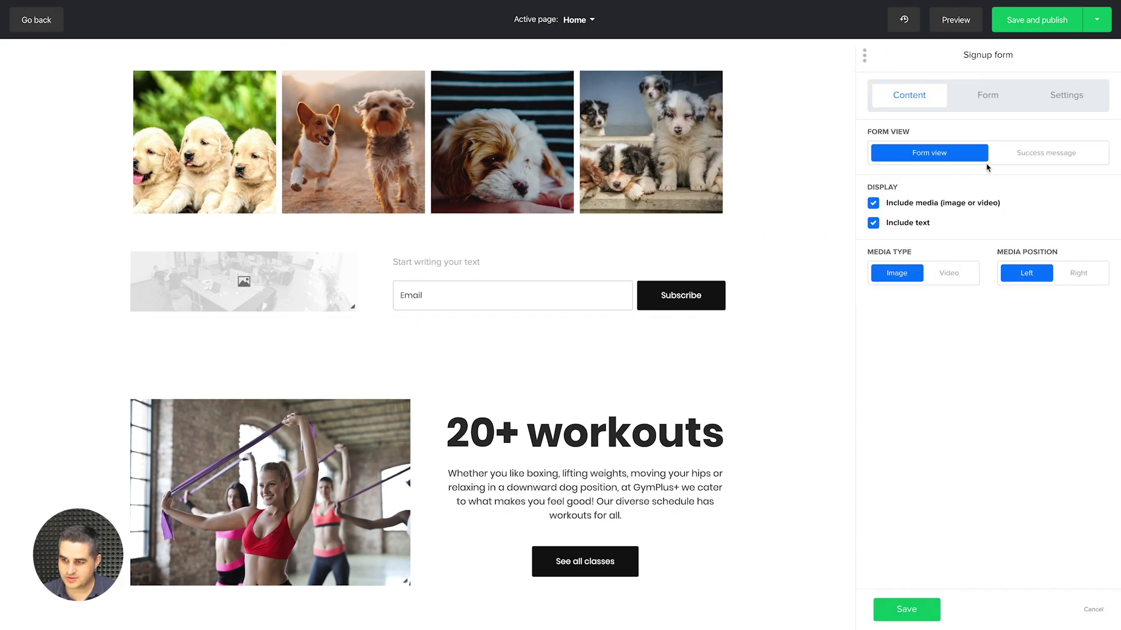
Examine the signup form's success message and form field options, and return to the form view
{"action": "left_click", "coordinate": [1043, 155]}
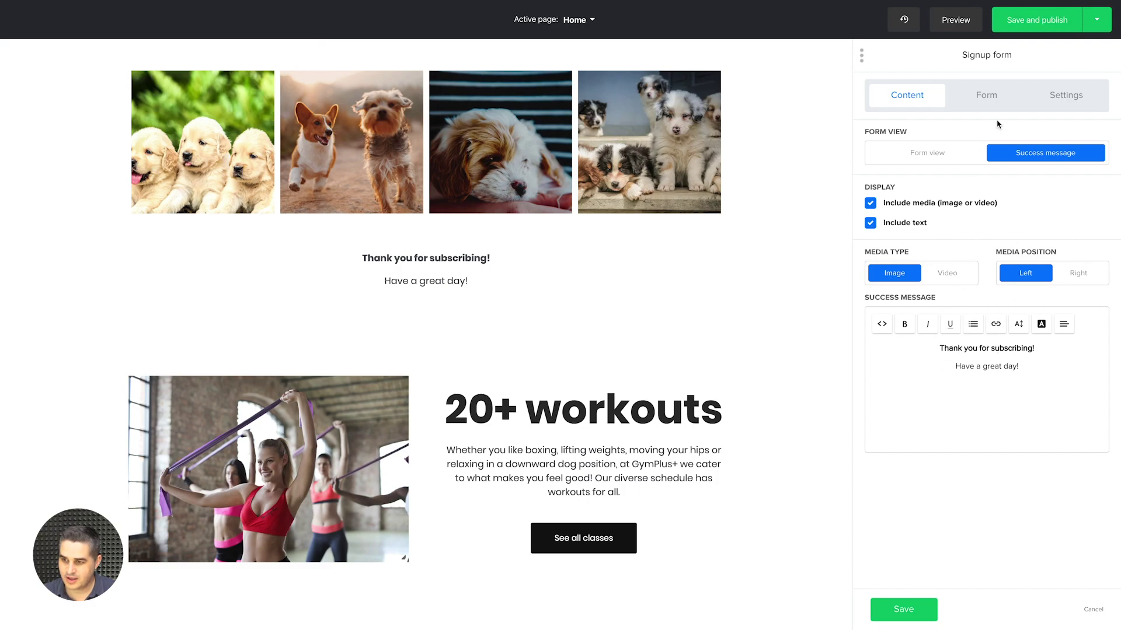
{"action": "left_click", "coordinate": [995, 101]}
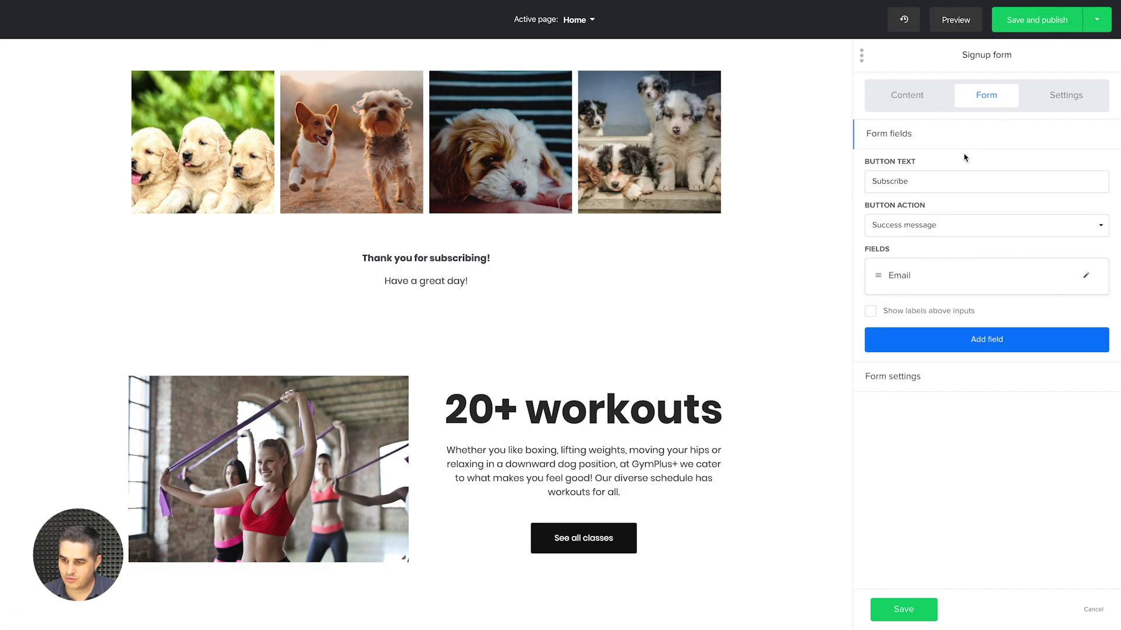
{"action": "left_click", "coordinate": [928, 104]}
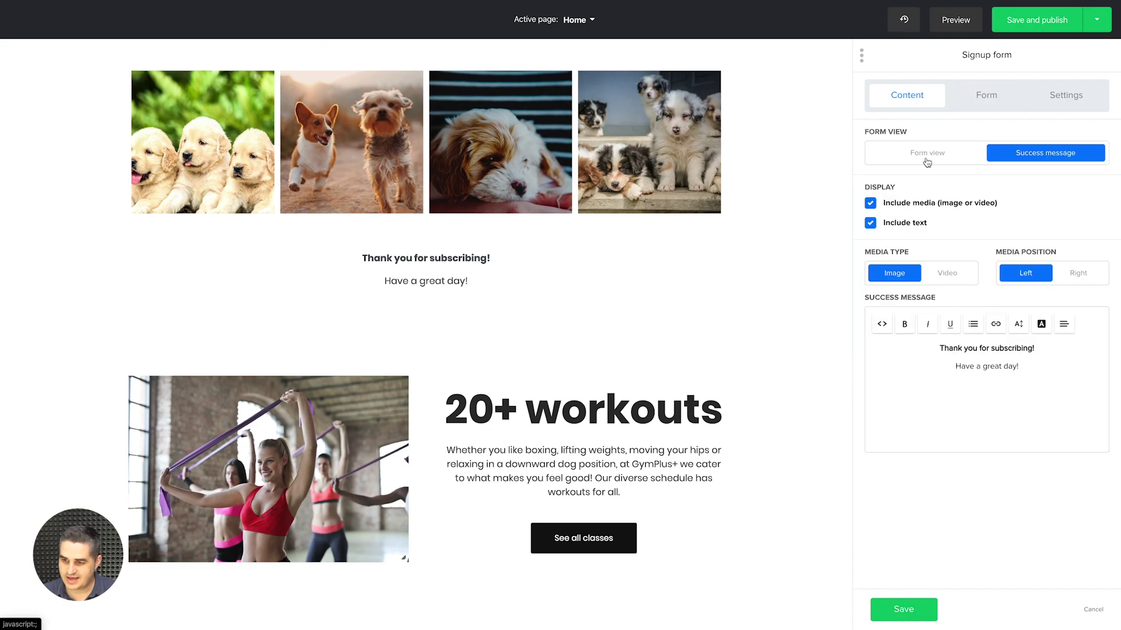
{"action": "left_click", "coordinate": [930, 152]}
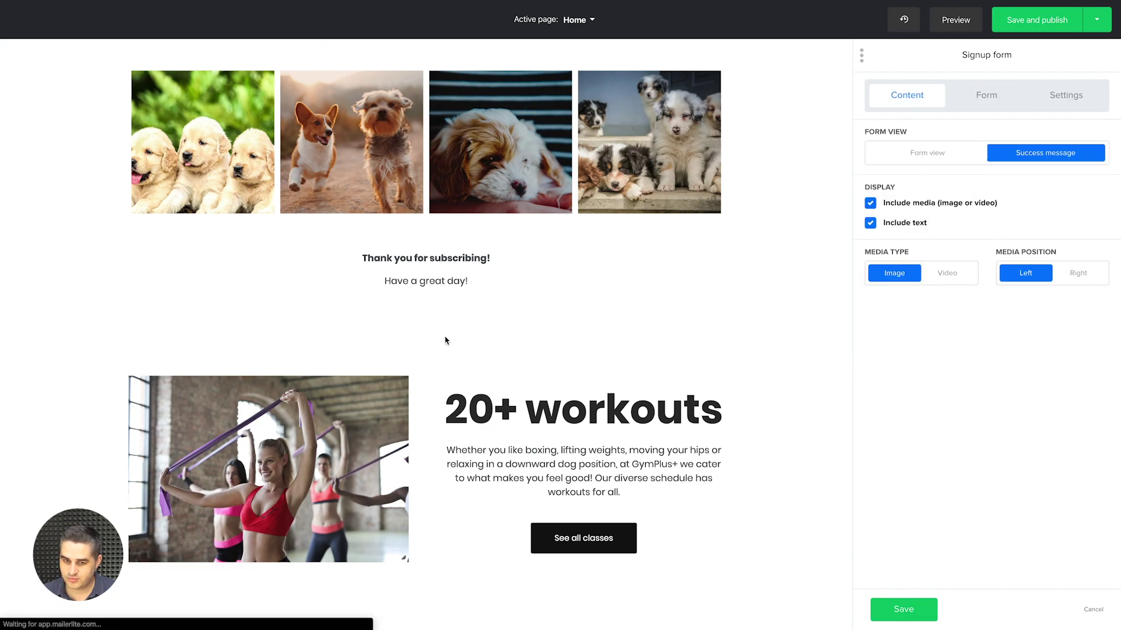
Add Name and Last name fields to the signup form below the Email field
{"action": "left_click", "coordinate": [1003, 97]}
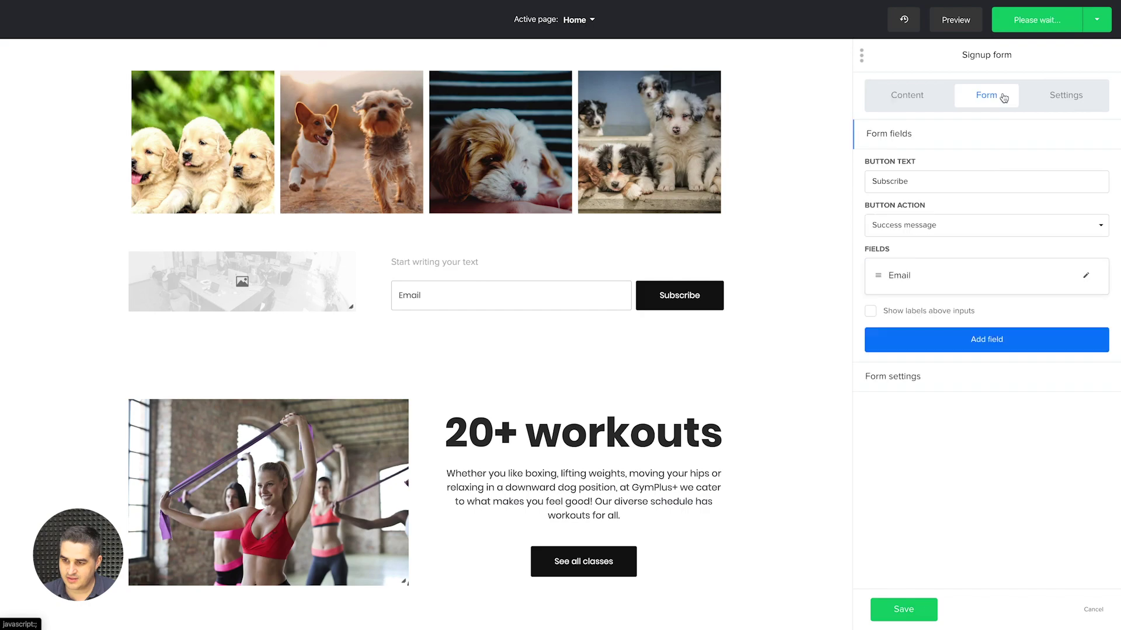
{"action": "left_click", "coordinate": [985, 341]}
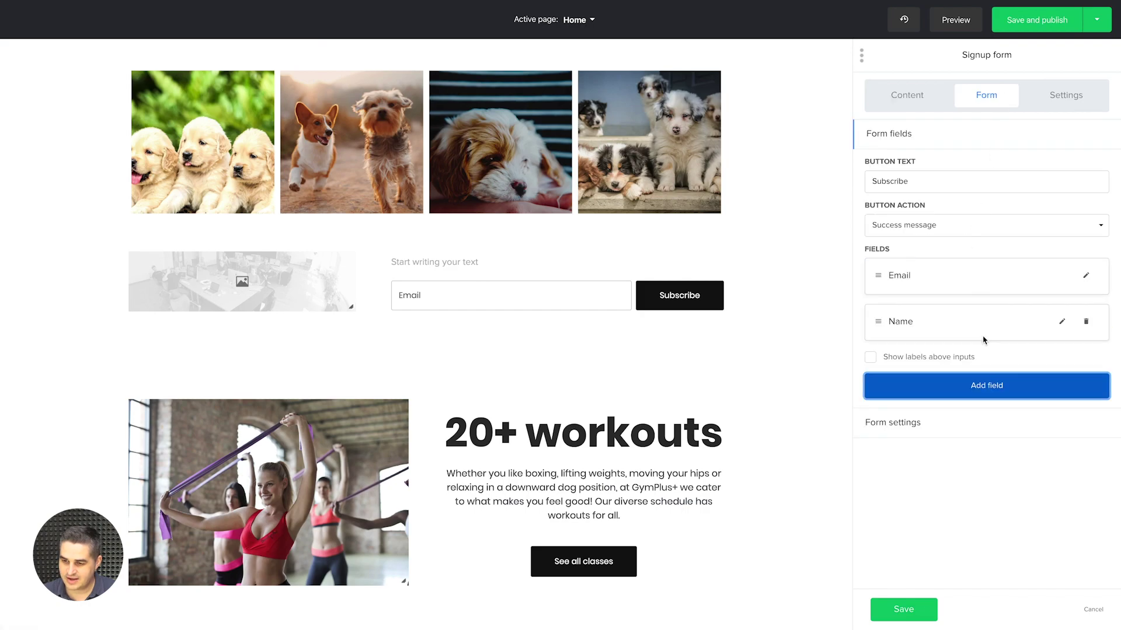
{"action": "left_click", "coordinate": [988, 386]}
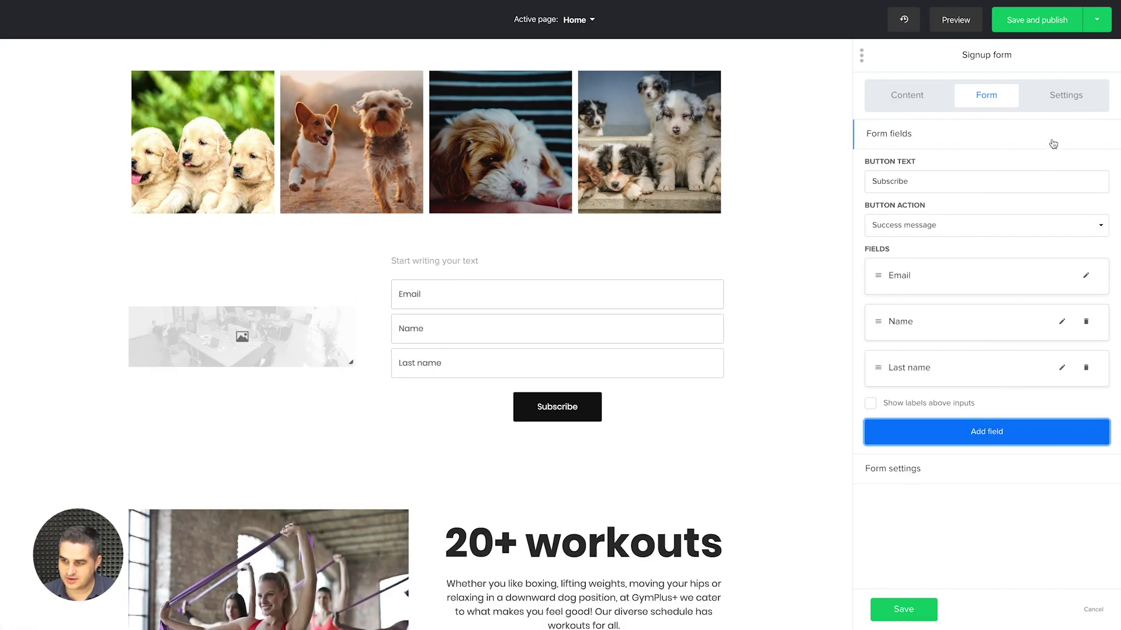
Try the Medium and Narrow content widths on the signup form and set it back to Wide
{"action": "left_click", "coordinate": [1059, 99]}
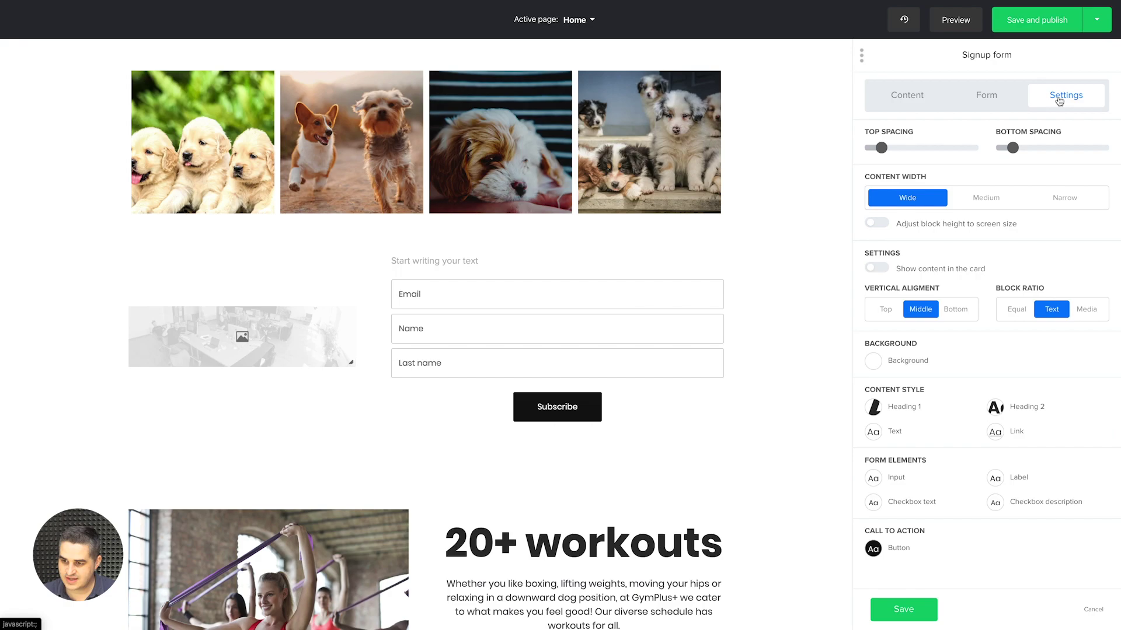
{"action": "left_click", "coordinate": [992, 204]}
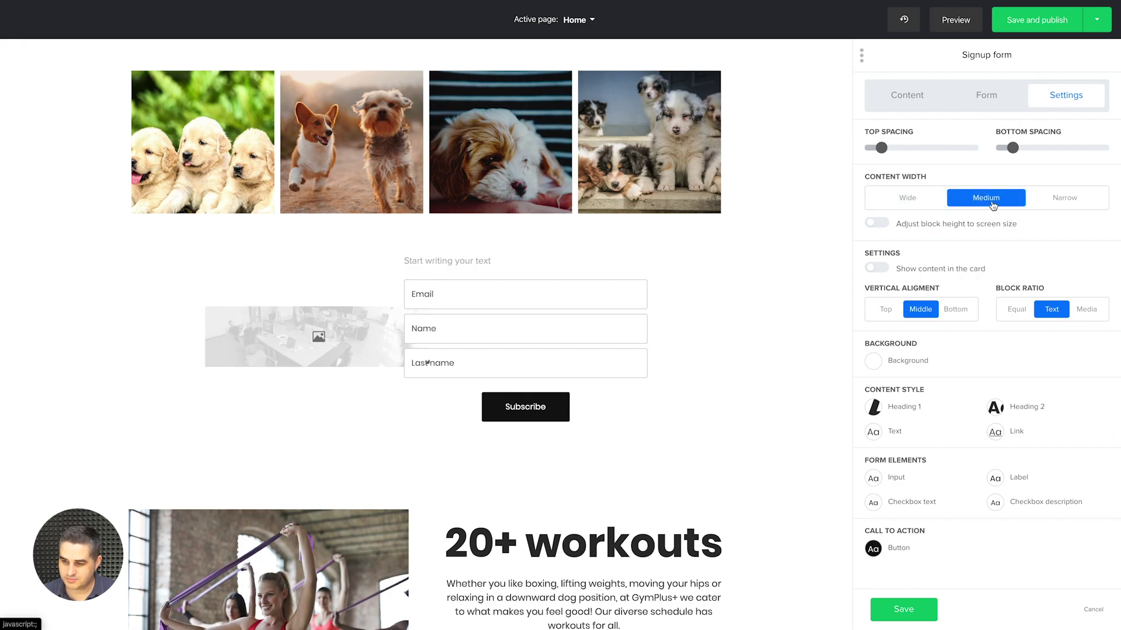
{"action": "left_click", "coordinate": [1059, 204]}
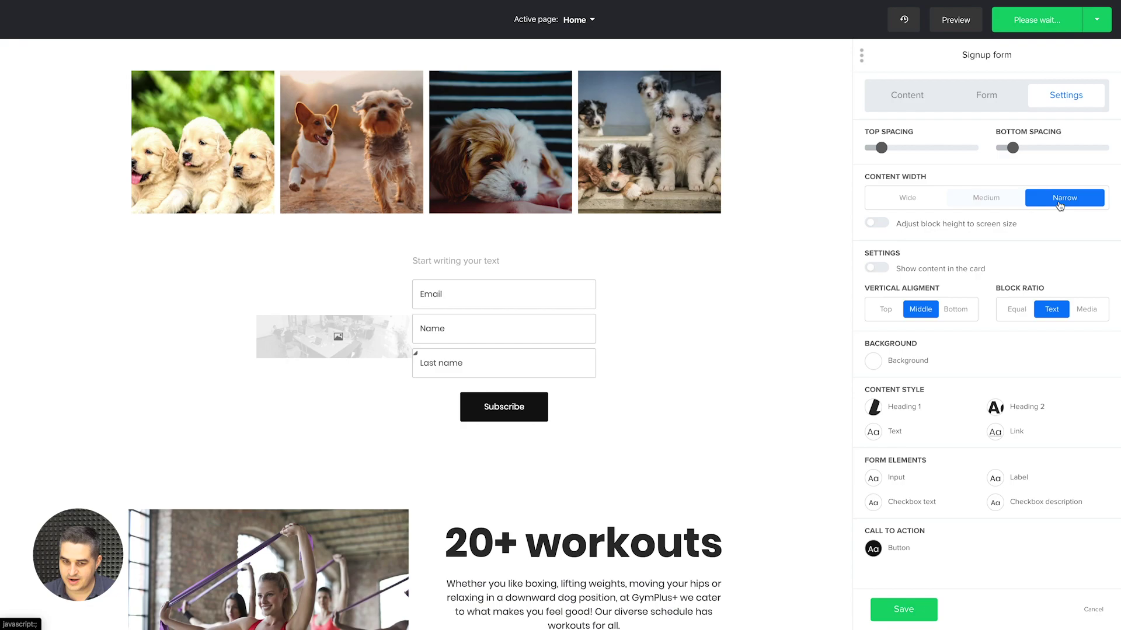
{"action": "left_click", "coordinate": [921, 205]}
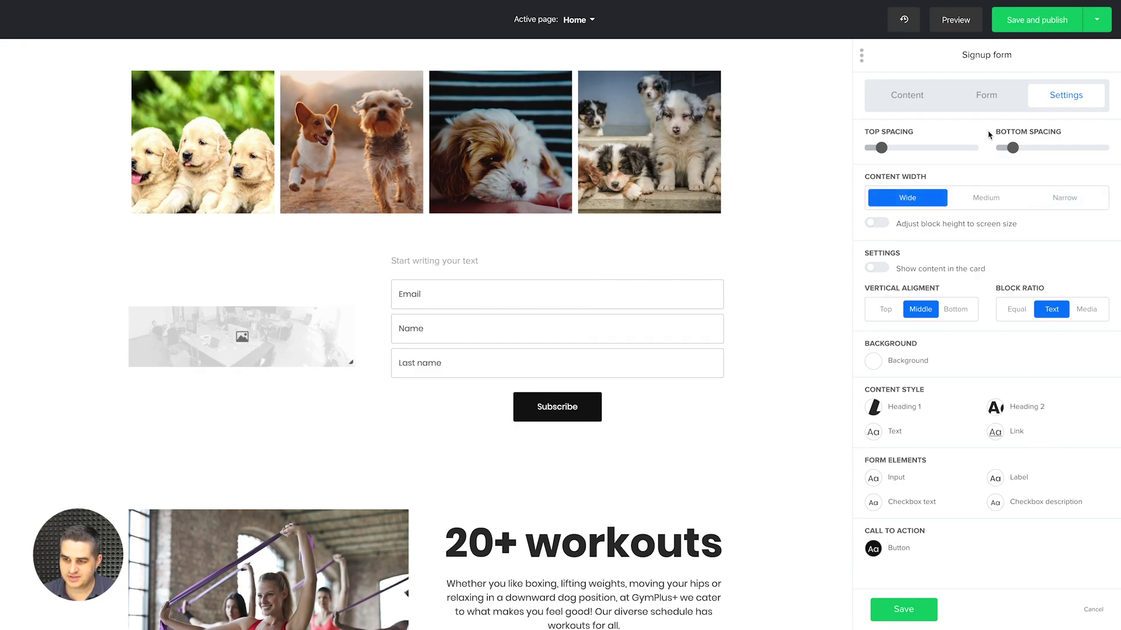
Set the signup form's media type to Video and its media position to Right, and save the block
{"action": "left_click", "coordinate": [986, 95]}
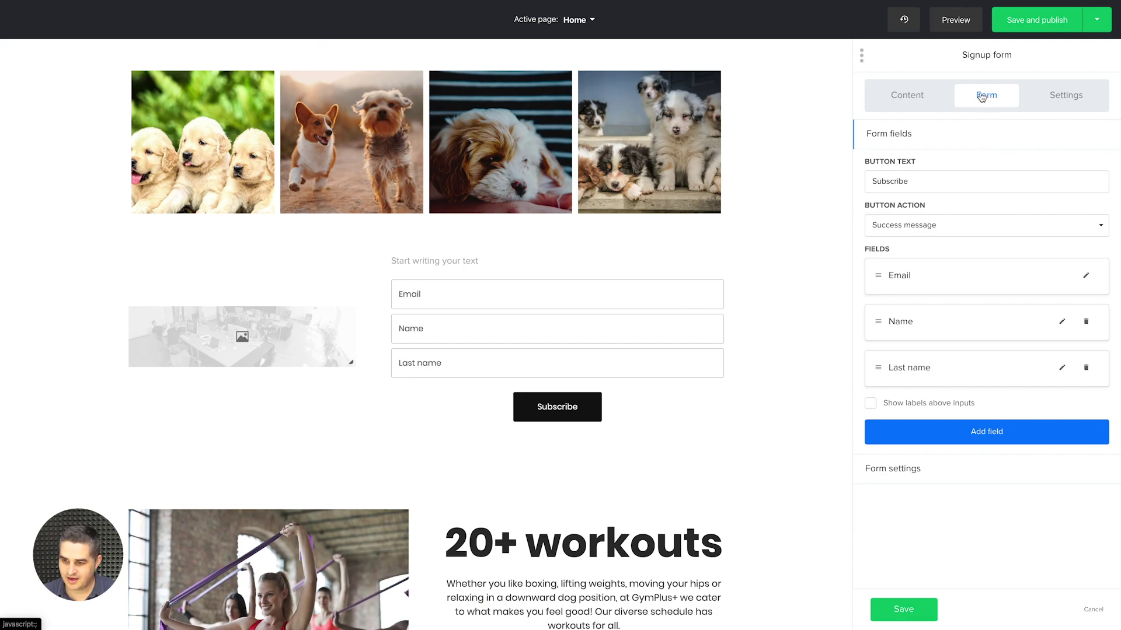
{"action": "left_click", "coordinate": [925, 96]}
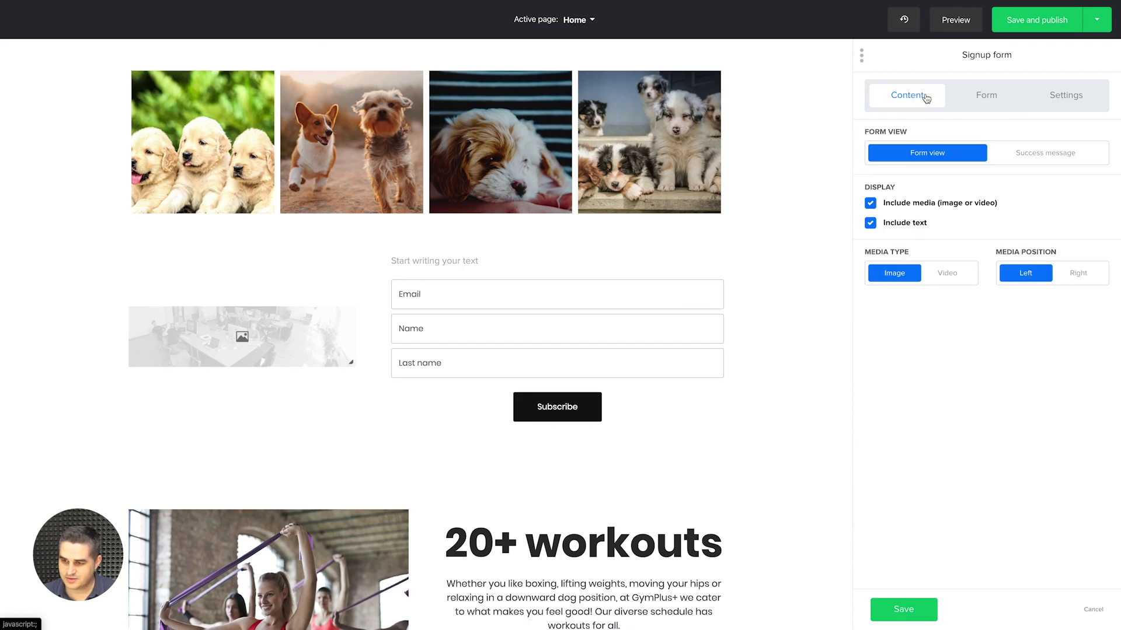
{"action": "left_click", "coordinate": [948, 278]}
{"action": "left_click", "coordinate": [1073, 278]}
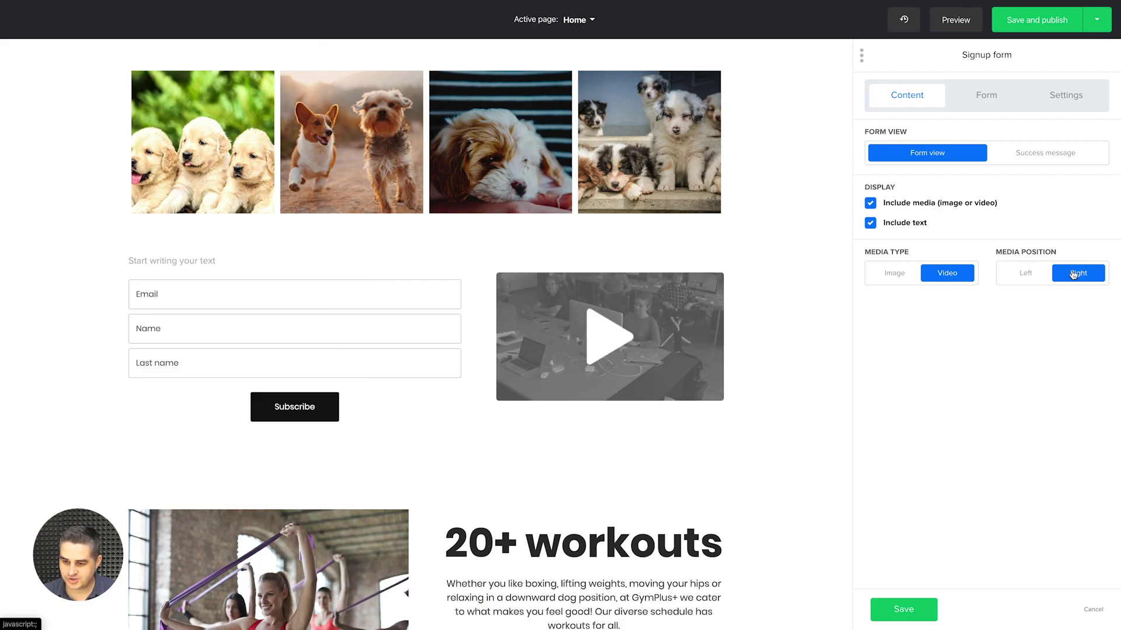
{"action": "left_click", "coordinate": [902, 609]}
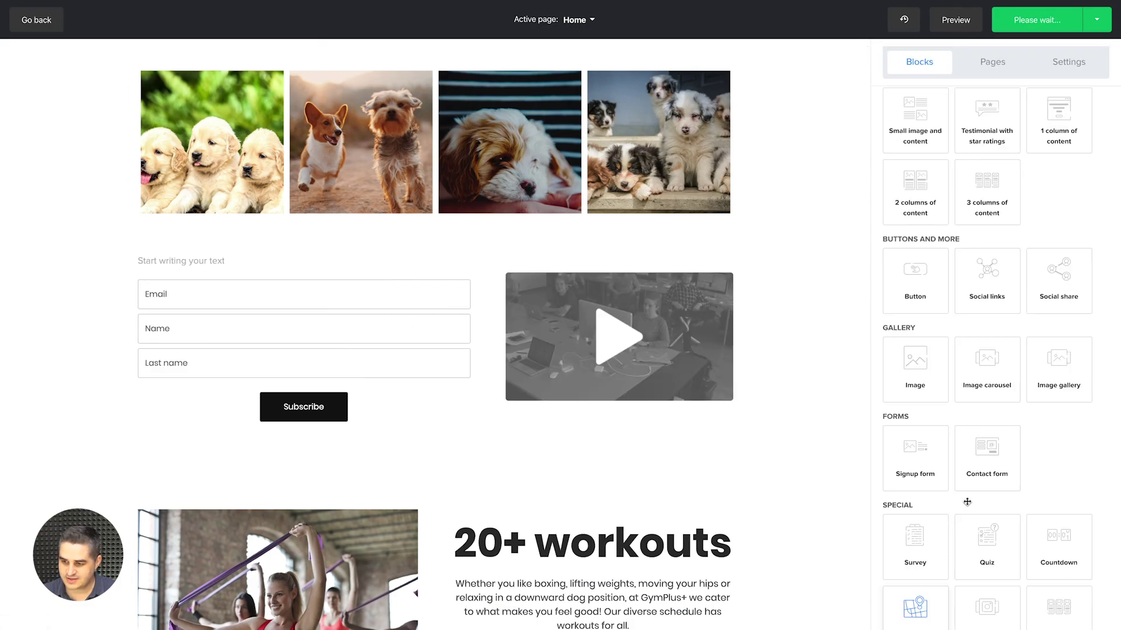
Add a contact form block directly below the signup form
{"action": "scroll", "coordinate": [1093, 456], "scroll_direction": "down", "scroll_amount": 2}
{"action": "left_click_drag", "start_coordinate": [1003, 335], "coordinate": [651, 408]}
{"action": "scroll", "coordinate": [817, 386], "scroll_direction": "down", "scroll_amount": 2}
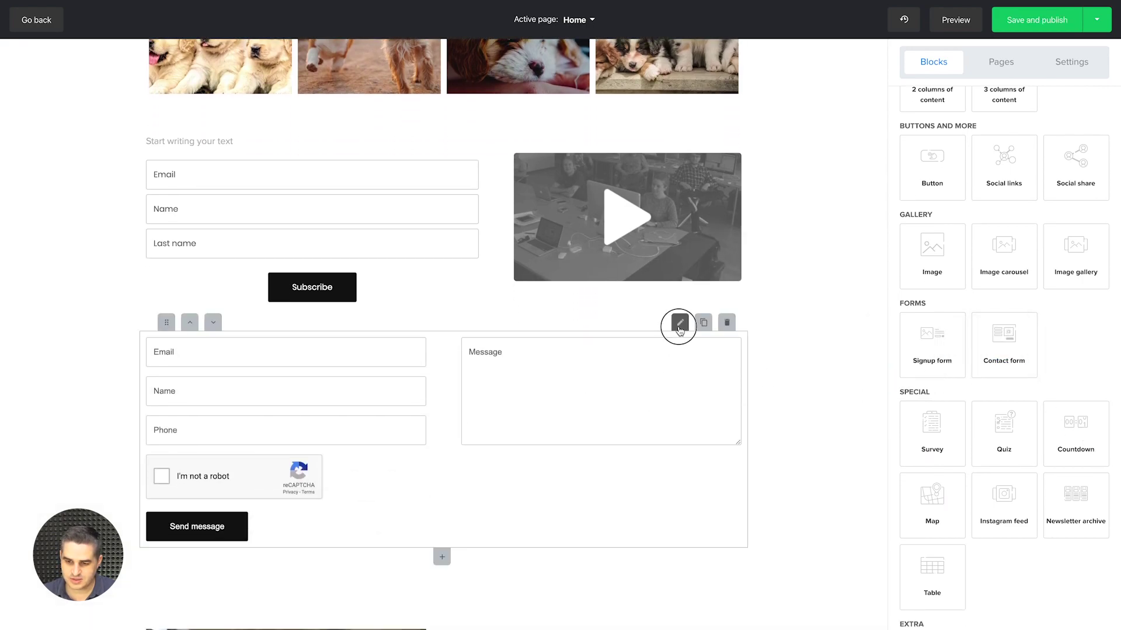
Turn off reCAPTCHA for the contact form and save the block
{"action": "left_click", "coordinate": [679, 324]}
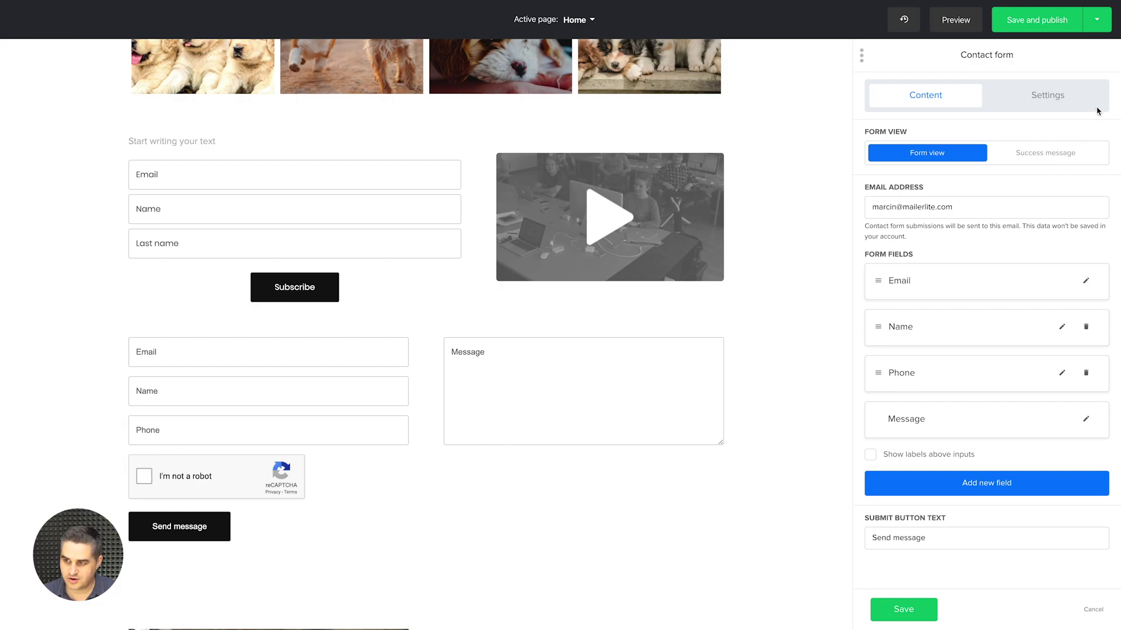
{"action": "left_click", "coordinate": [1070, 102]}
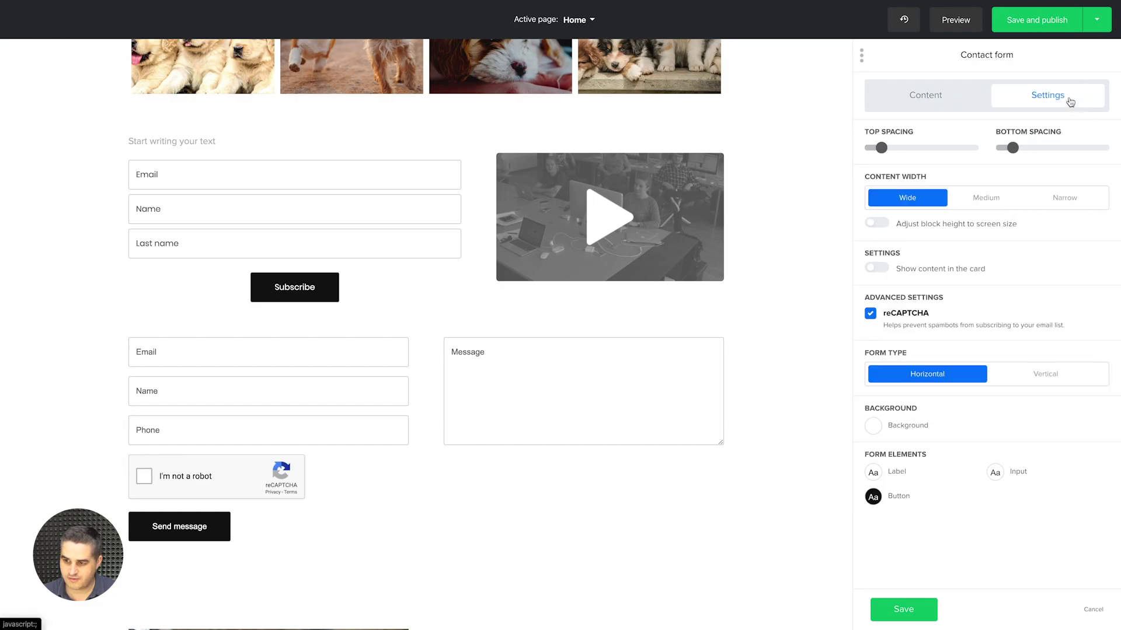
{"action": "left_click", "coordinate": [869, 315]}
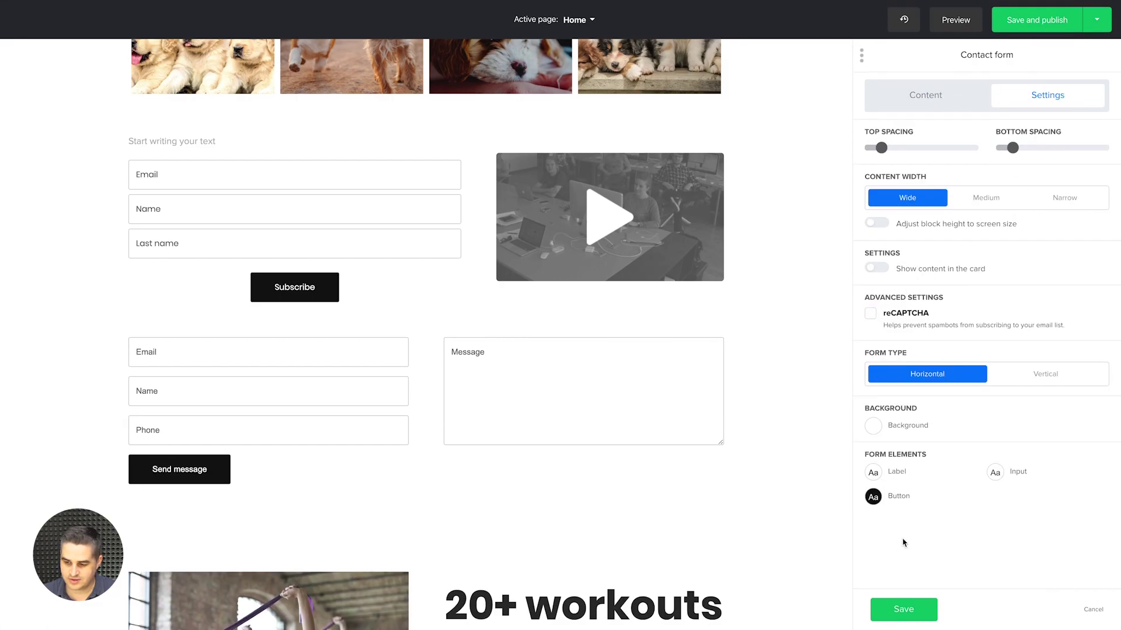
{"action": "left_click", "coordinate": [904, 609]}
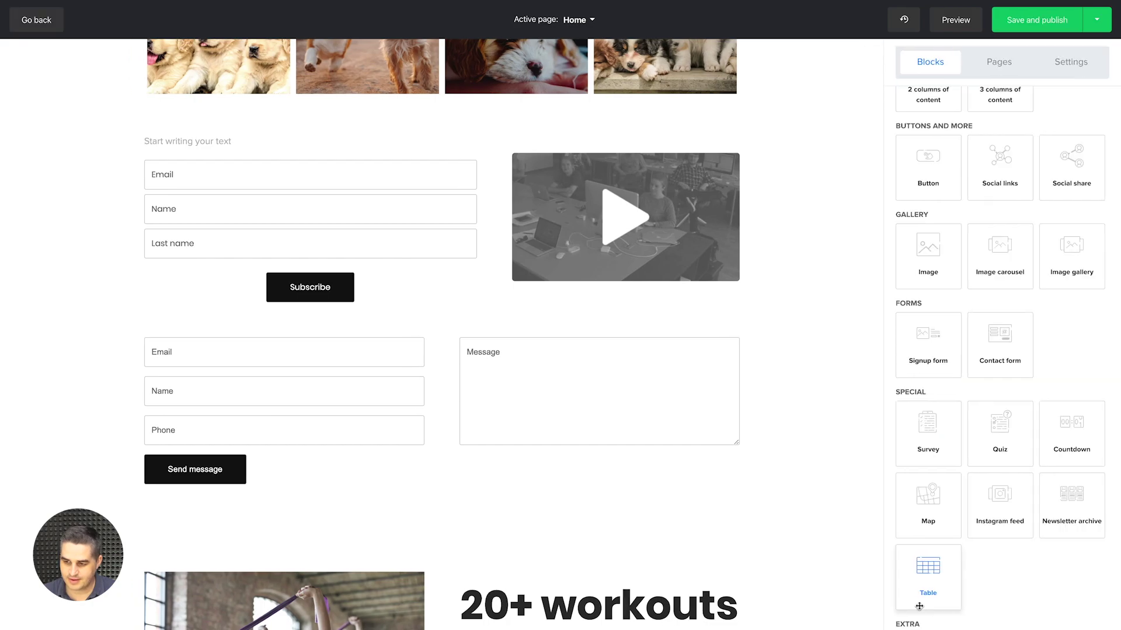
Add a survey block between the signup form and the contact form and open it for editing
{"action": "scroll", "coordinate": [1056, 557], "scroll_direction": "down", "scroll_amount": 3}
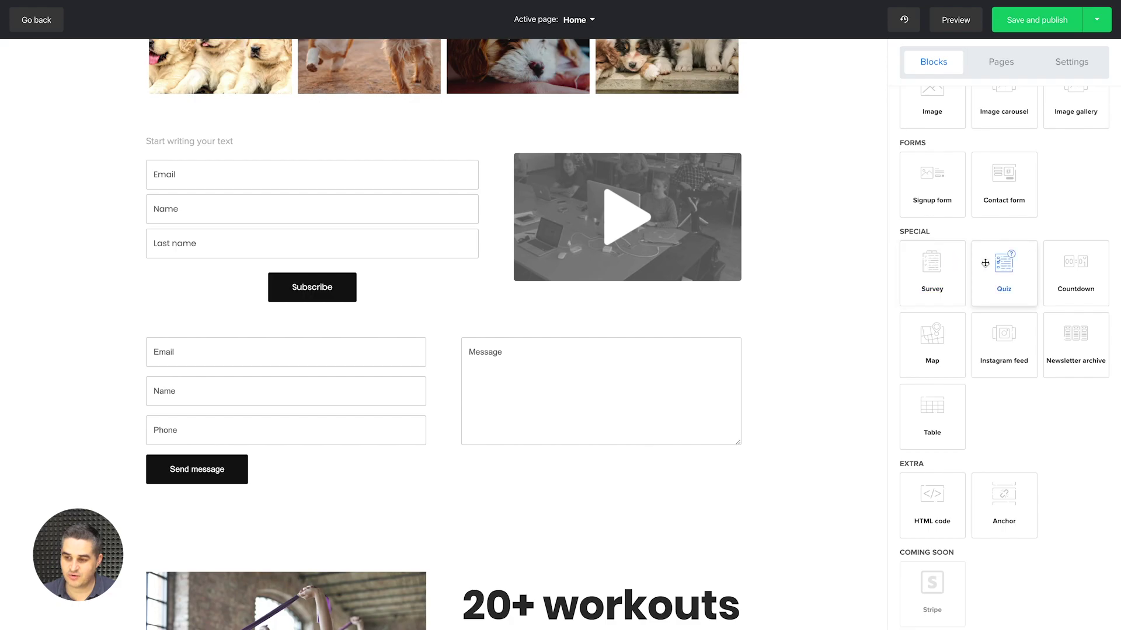
{"action": "left_click_drag", "start_coordinate": [933, 262], "coordinate": [571, 313]}
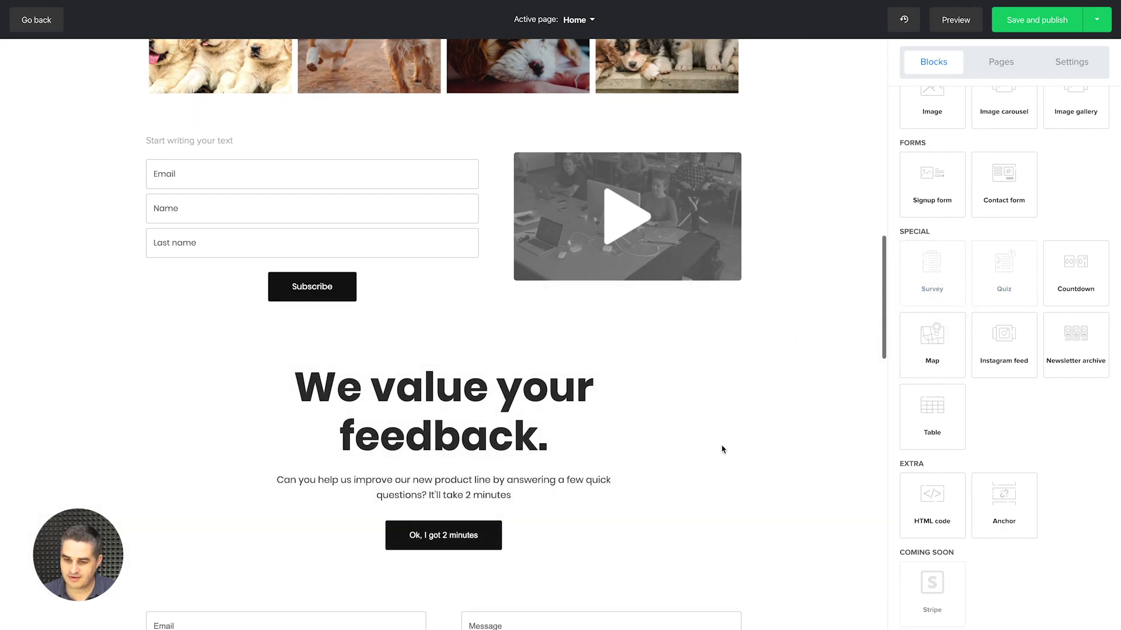
{"action": "left_click", "coordinate": [704, 324]}
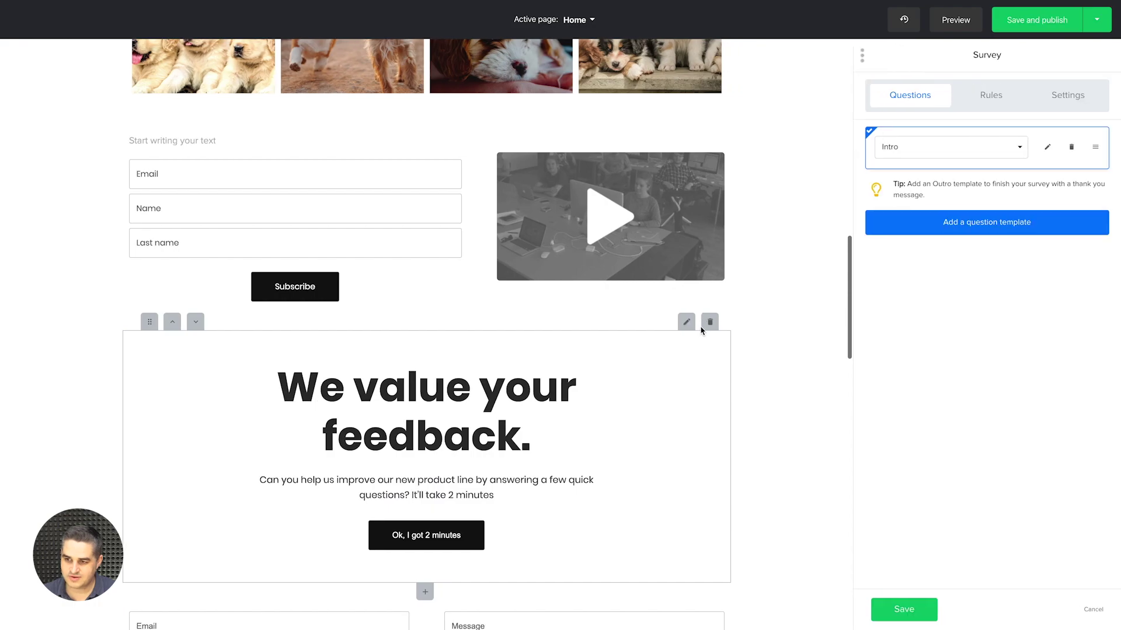
Add Satisfaction score, Net Promoter Score, Multiple choice, Multiple image choice, Open question, Like/Dislike and Signup form question templates to the survey
{"action": "left_click", "coordinate": [985, 223]}
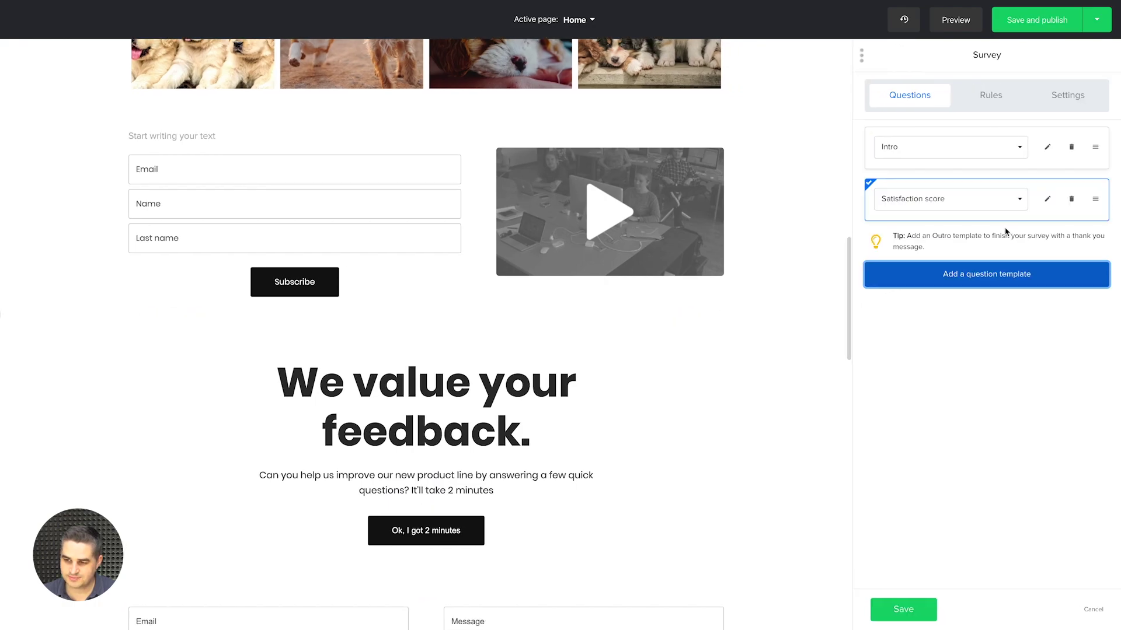
{"action": "left_click", "coordinate": [987, 276]}
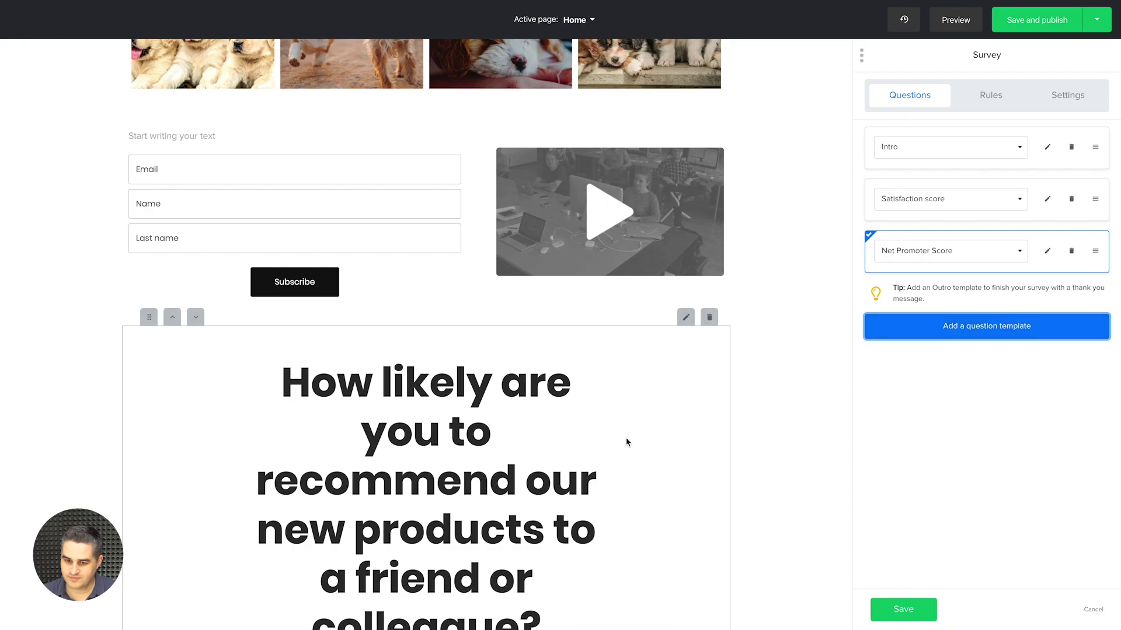
{"action": "scroll", "coordinate": [626, 441], "scroll_direction": "down", "scroll_amount": 3}
{"action": "left_click", "coordinate": [970, 327]}
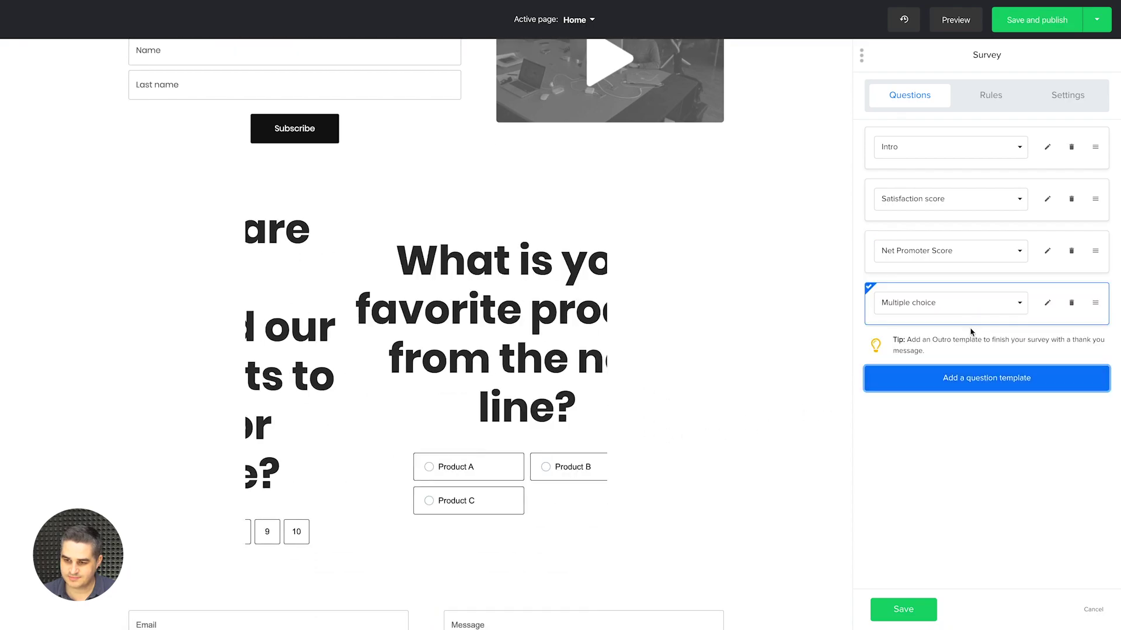
{"action": "left_click", "coordinate": [963, 382]}
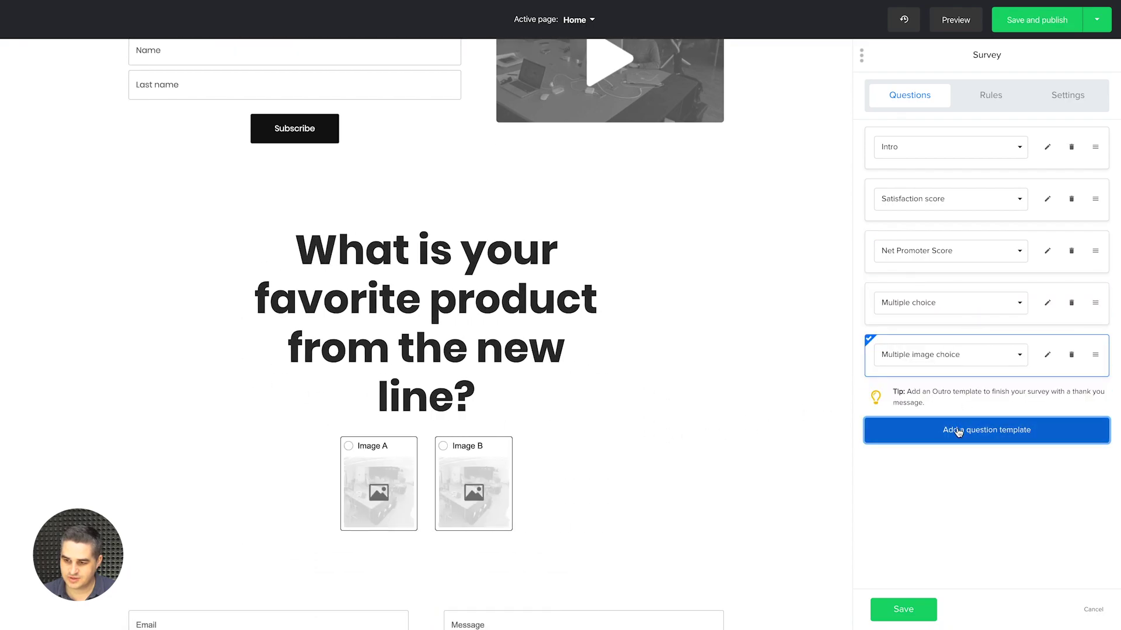
{"action": "left_click", "coordinate": [965, 437]}
{"action": "left_click", "coordinate": [958, 483]}
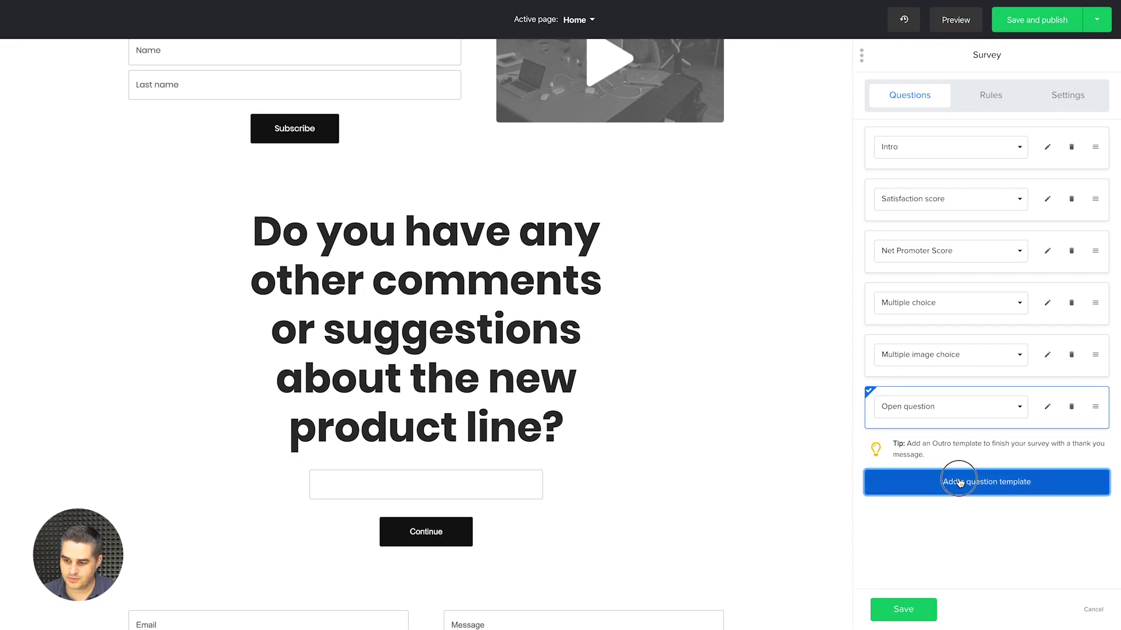
{"action": "left_click", "coordinate": [969, 532]}
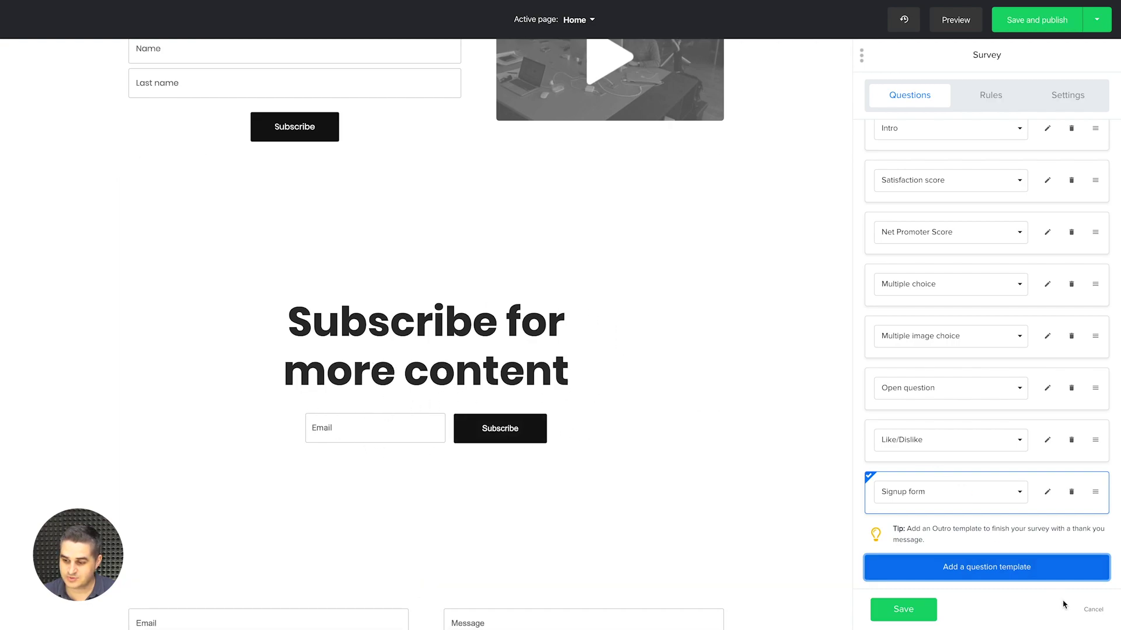
Save the survey, then add a countdown block directly above it and save the countdown with its default settings
{"action": "left_click", "coordinate": [910, 610]}
{"action": "left_click_drag", "start_coordinate": [1077, 293], "coordinate": [515, 275]}
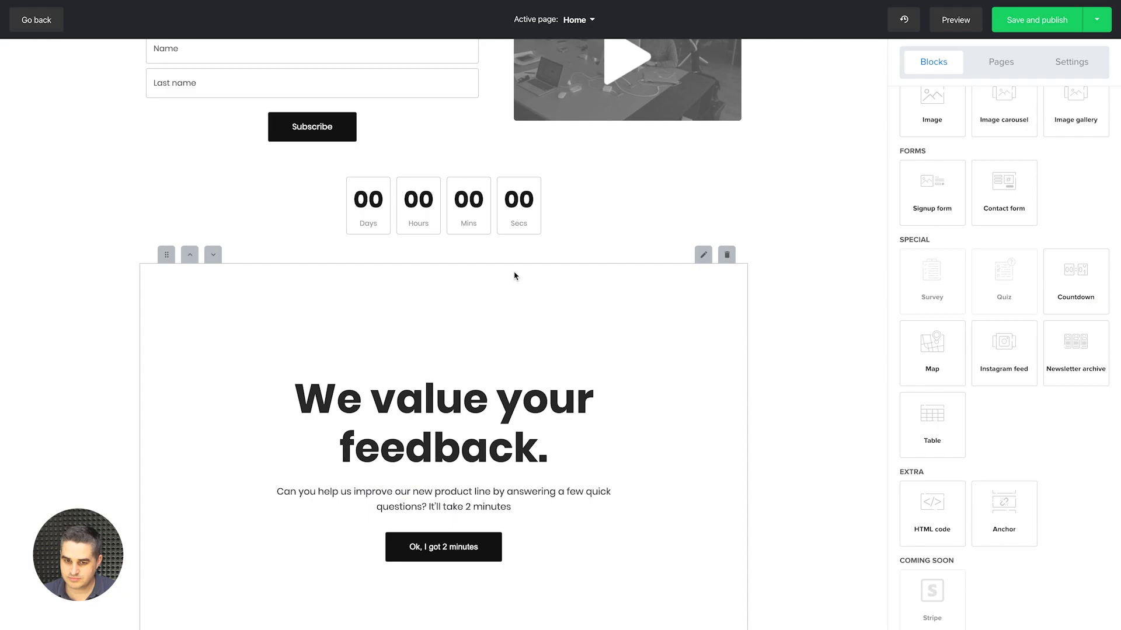
{"action": "left_click", "coordinate": [498, 213]}
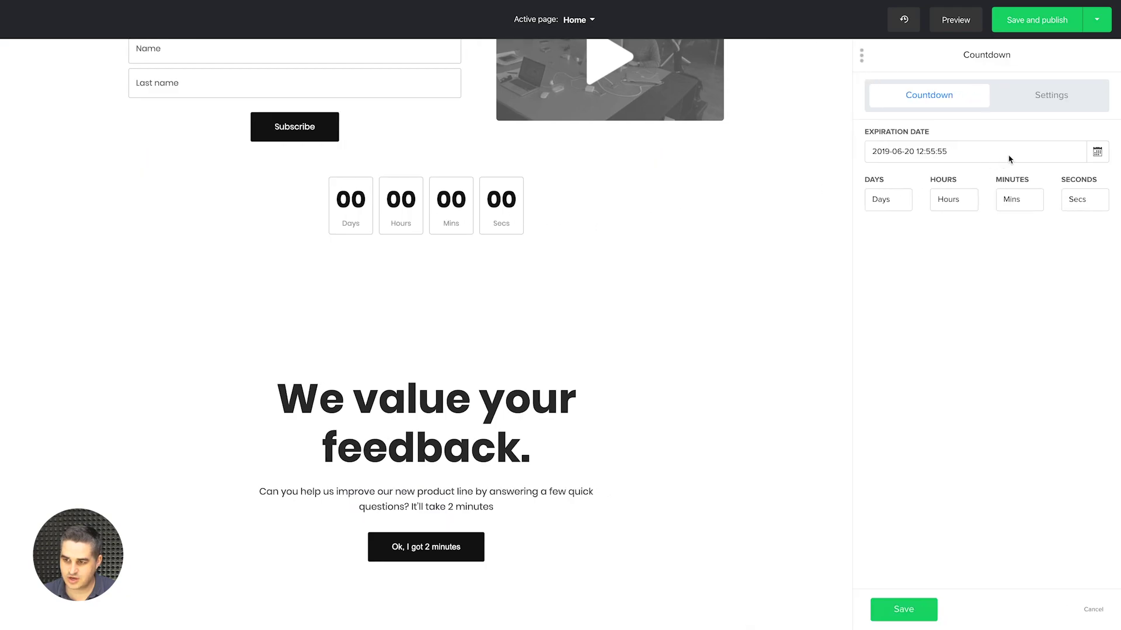
{"action": "left_click", "coordinate": [920, 608]}
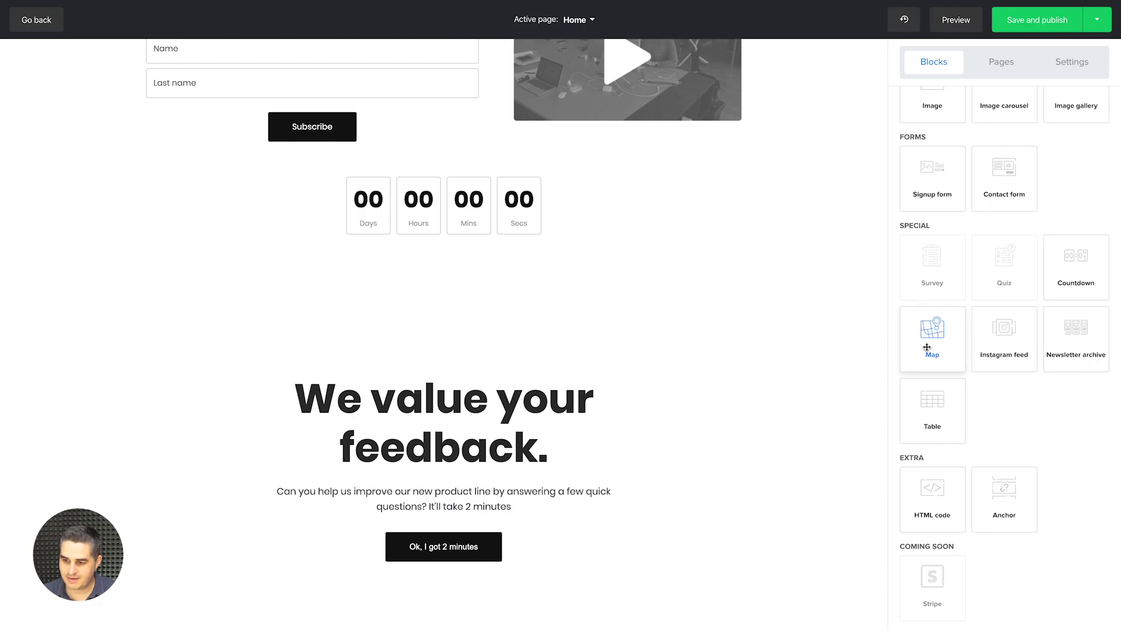
Add a map block between the photo gallery and the footer and open it for editing
{"action": "scroll", "coordinate": [749, 506], "scroll_direction": "down", "scroll_amount": 20}
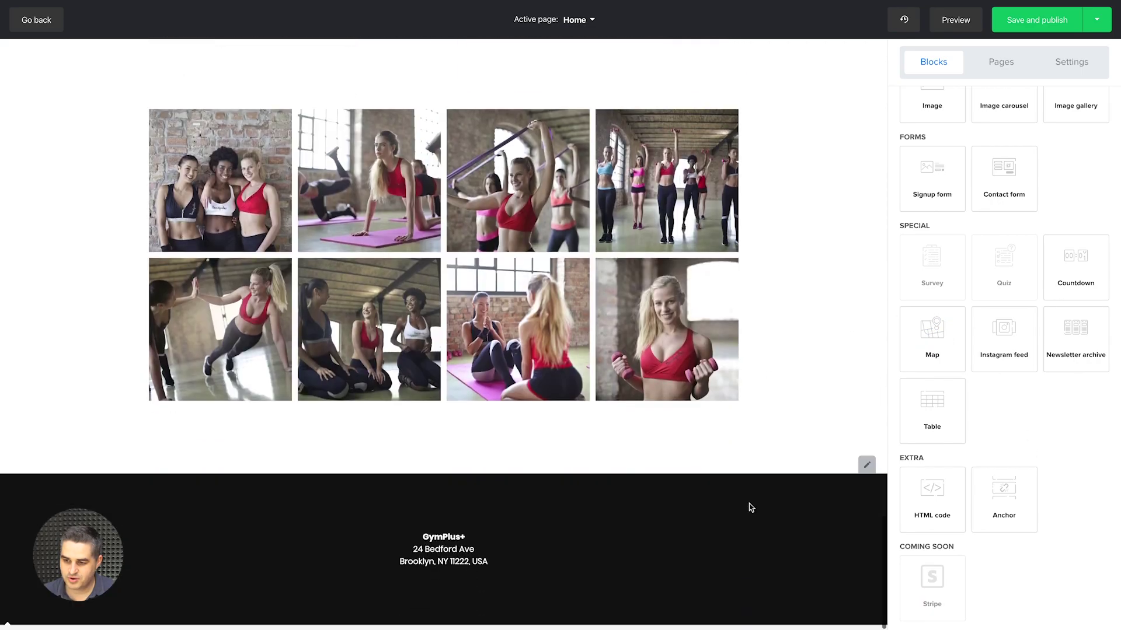
{"action": "left_click_drag", "start_coordinate": [932, 345], "coordinate": [646, 450]}
{"action": "scroll", "coordinate": [783, 439], "scroll_direction": "down", "scroll_amount": 5}
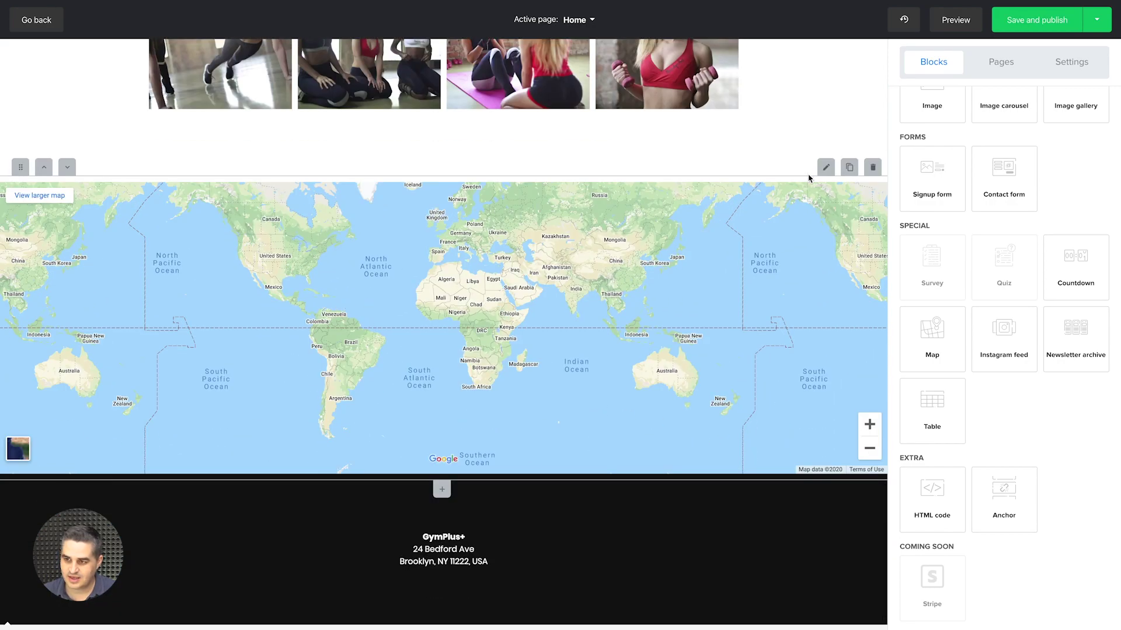
{"action": "left_click", "coordinate": [825, 169]}
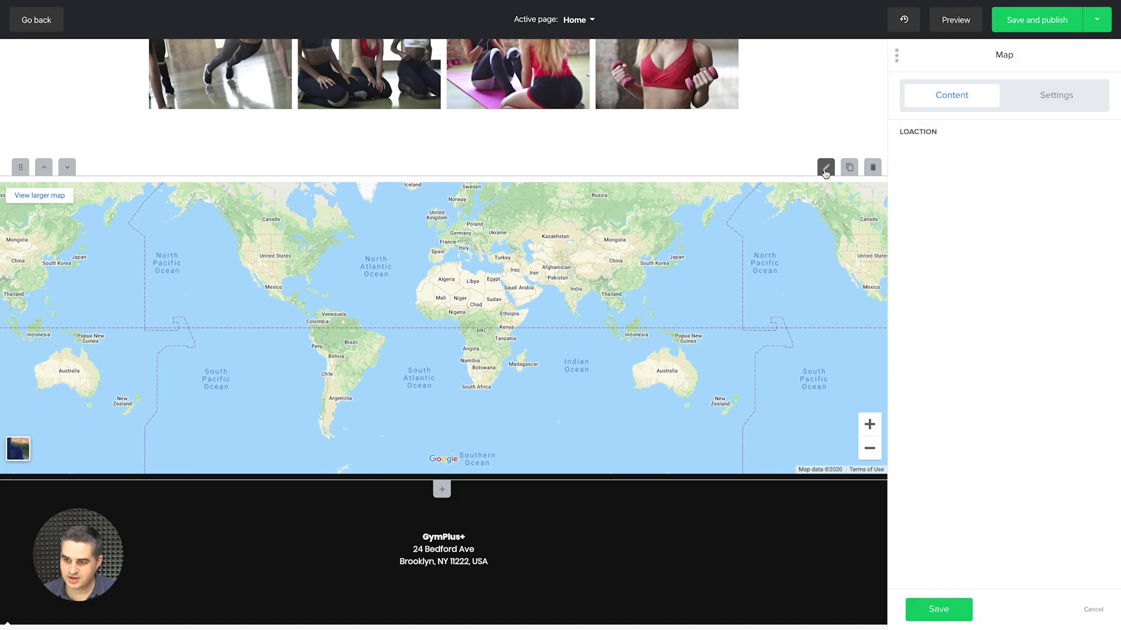
Try to set the map's location by searching "London grill" and choosing the grill restaurant near London, United Kingdom
{"action": "left_click", "coordinate": [914, 151]}
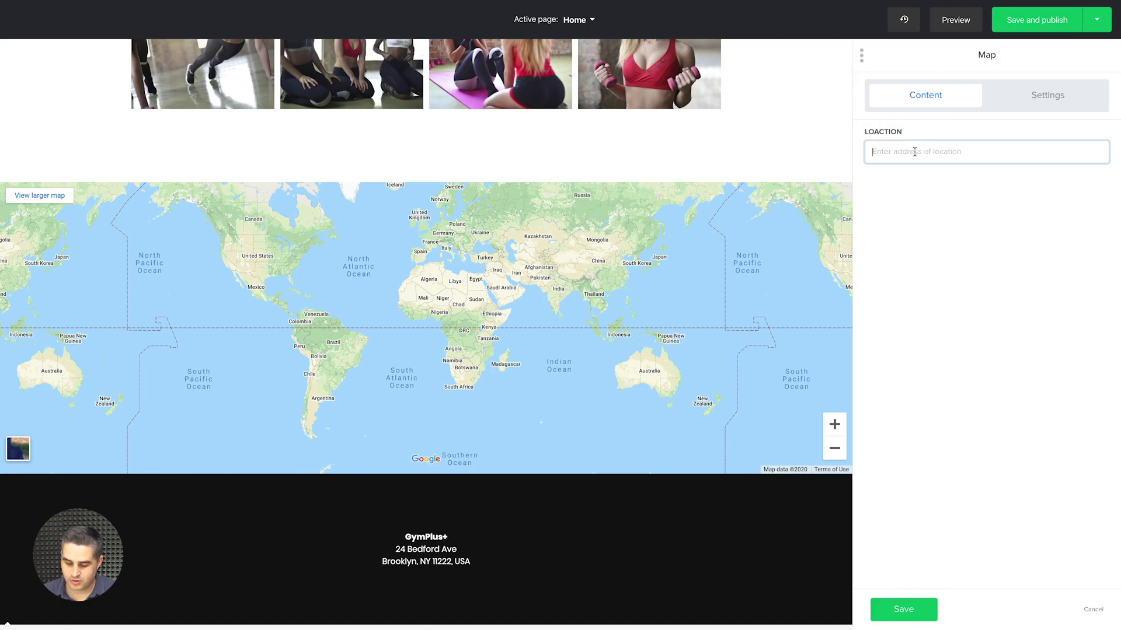
{"action": "type", "text": "London grill"}
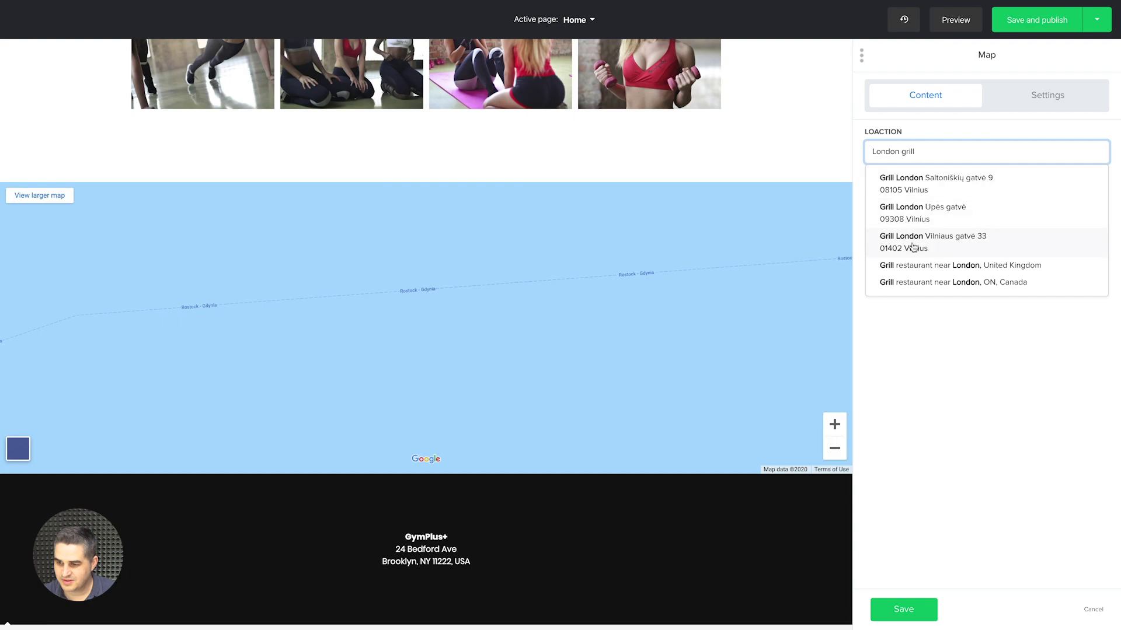
{"action": "left_click", "coordinate": [912, 266]}
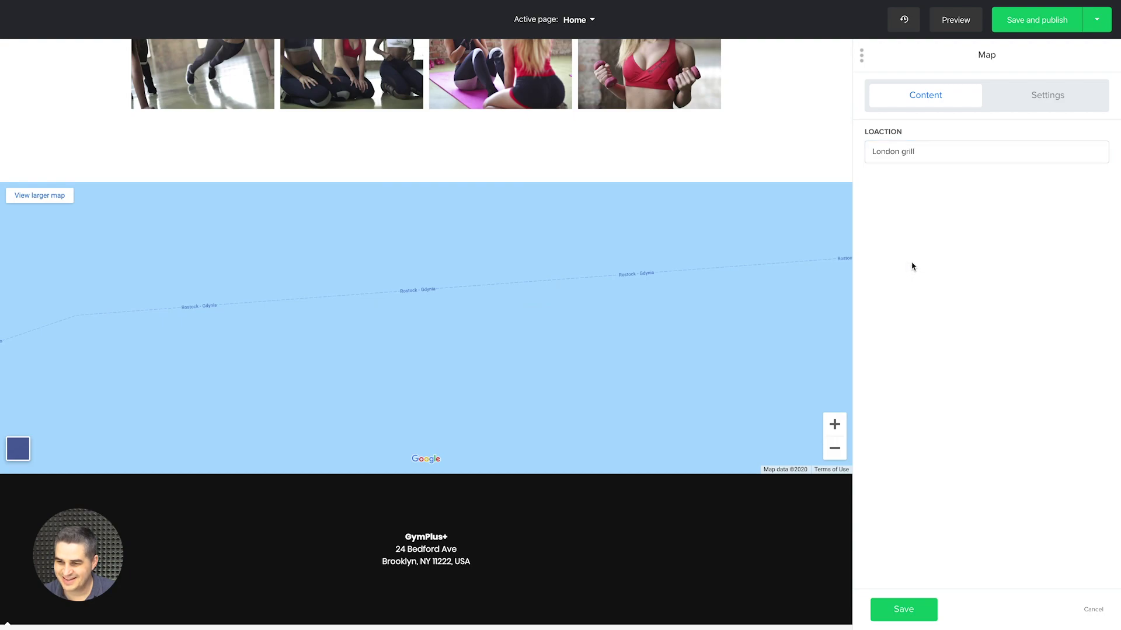
Shorten the map's location search to "London" and choose London, England, United Kingdom
{"action": "left_click", "coordinate": [919, 152]}
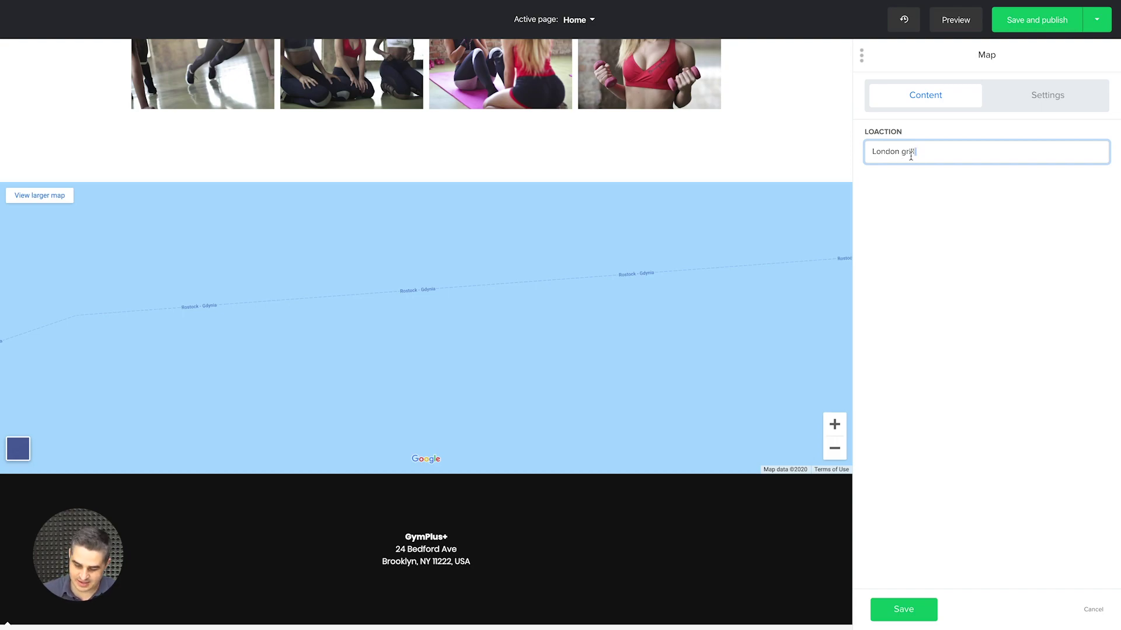
{"action": "key", "text": "BackSpace"}
{"action": "key", "text": "BackSpace"}
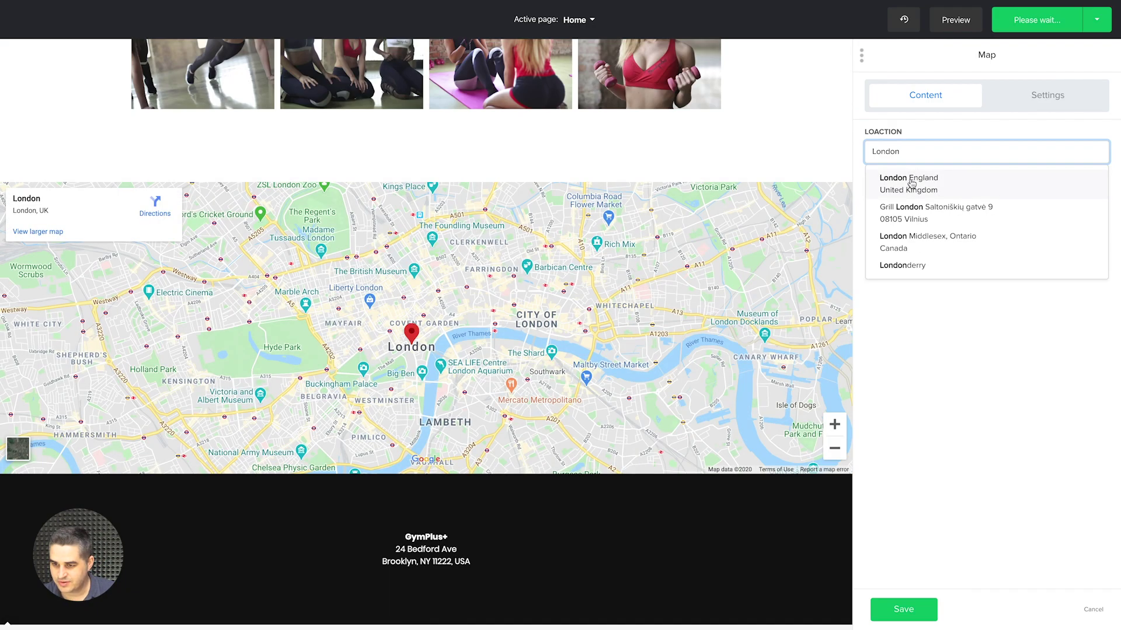
{"action": "left_click", "coordinate": [912, 180]}
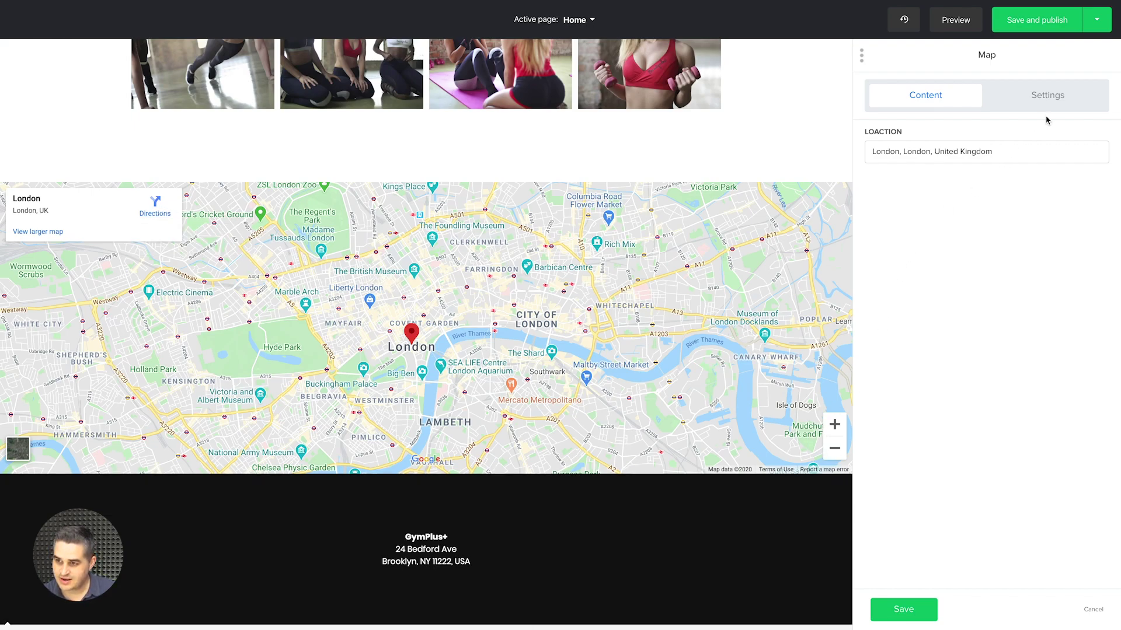
Reduce the map height to its minimum and save the map block
{"action": "left_click", "coordinate": [1051, 99]}
{"action": "left_click_drag", "start_coordinate": [958, 269], "coordinate": [851, 273]}
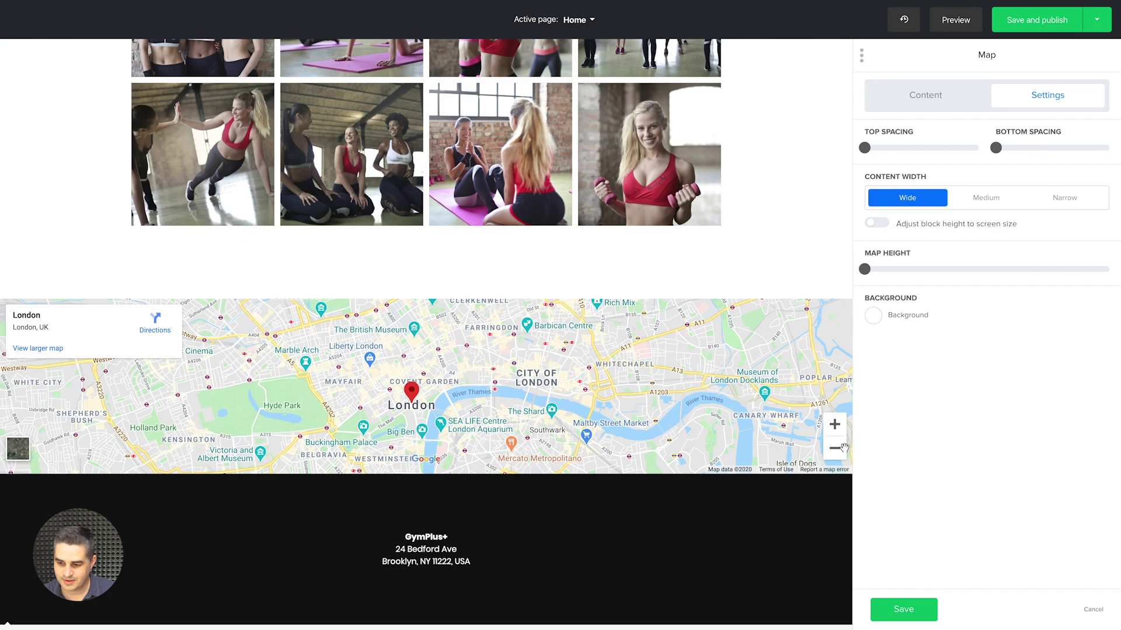
{"action": "left_click", "coordinate": [904, 608]}
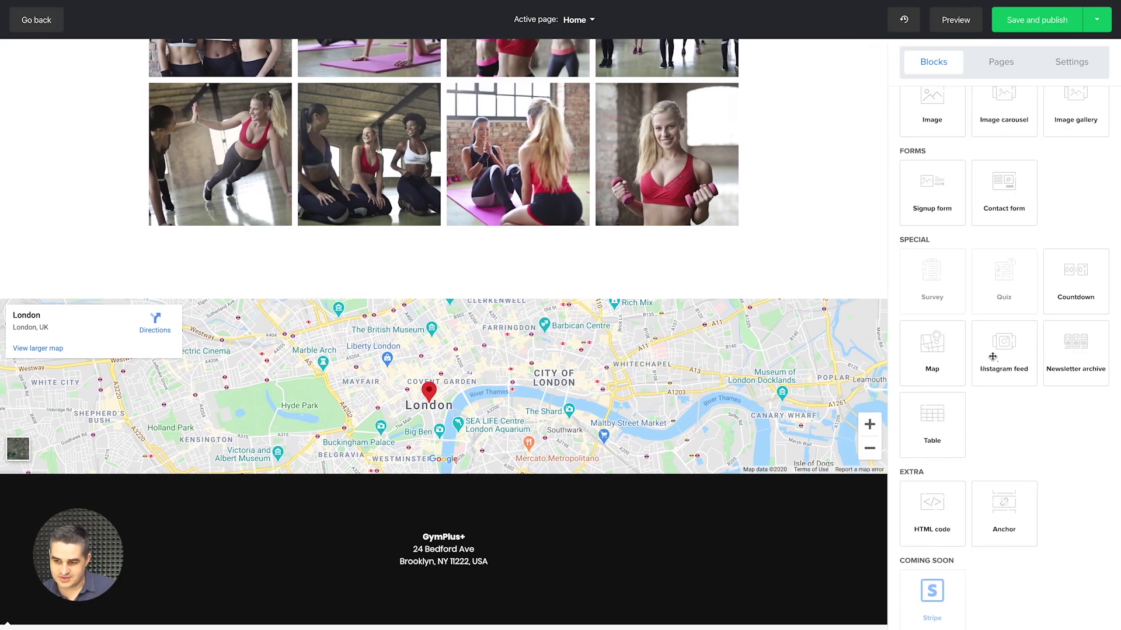
Add an Instagram feed block above the map and a newsletter archive block above that feed, opening the archive for editing
{"action": "left_click_drag", "start_coordinate": [992, 356], "coordinate": [514, 270]}
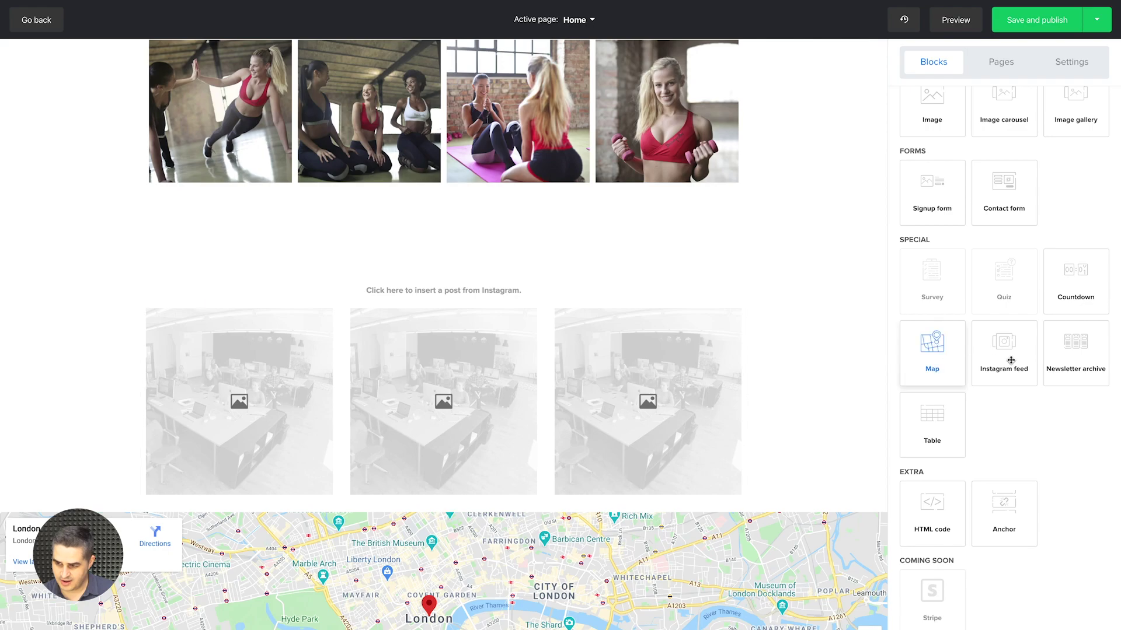
{"action": "left_click_drag", "start_coordinate": [1081, 356], "coordinate": [508, 218]}
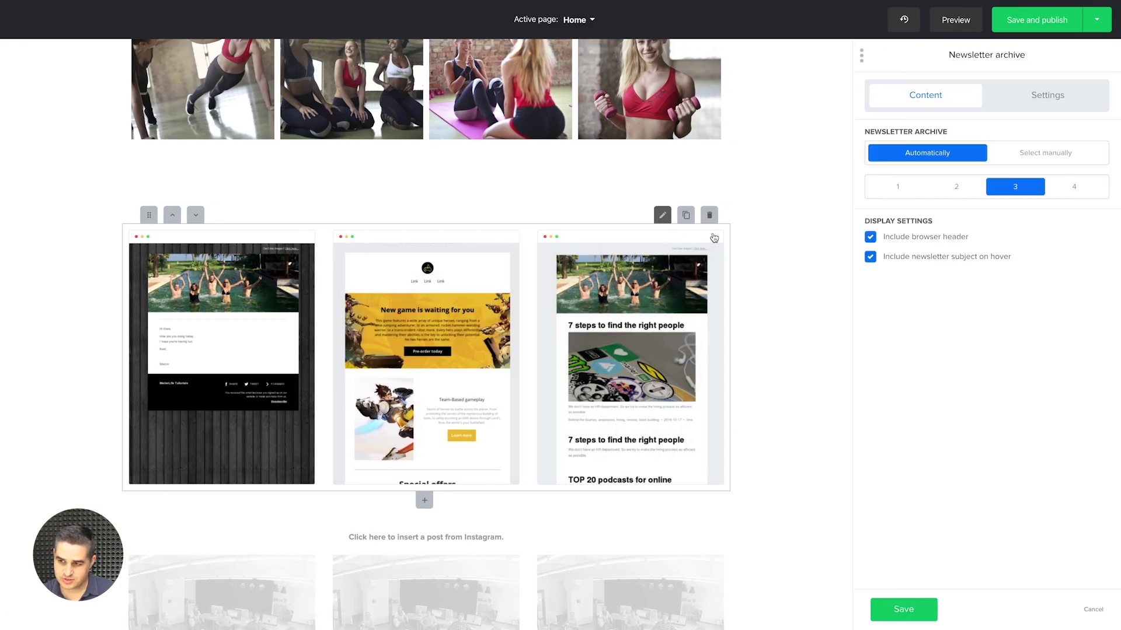
Switch the newsletter archive to manual selection, exclude the Newest Article campaign, show 3 newsletters and save the block
{"action": "left_click", "coordinate": [1067, 187]}
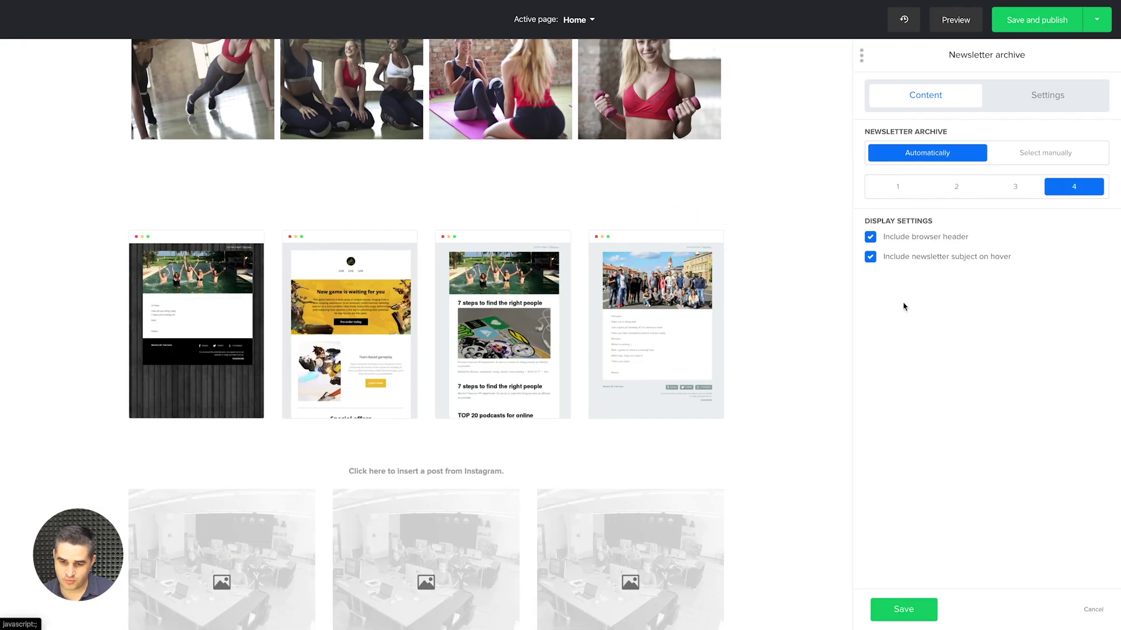
{"action": "left_click", "coordinate": [1046, 155]}
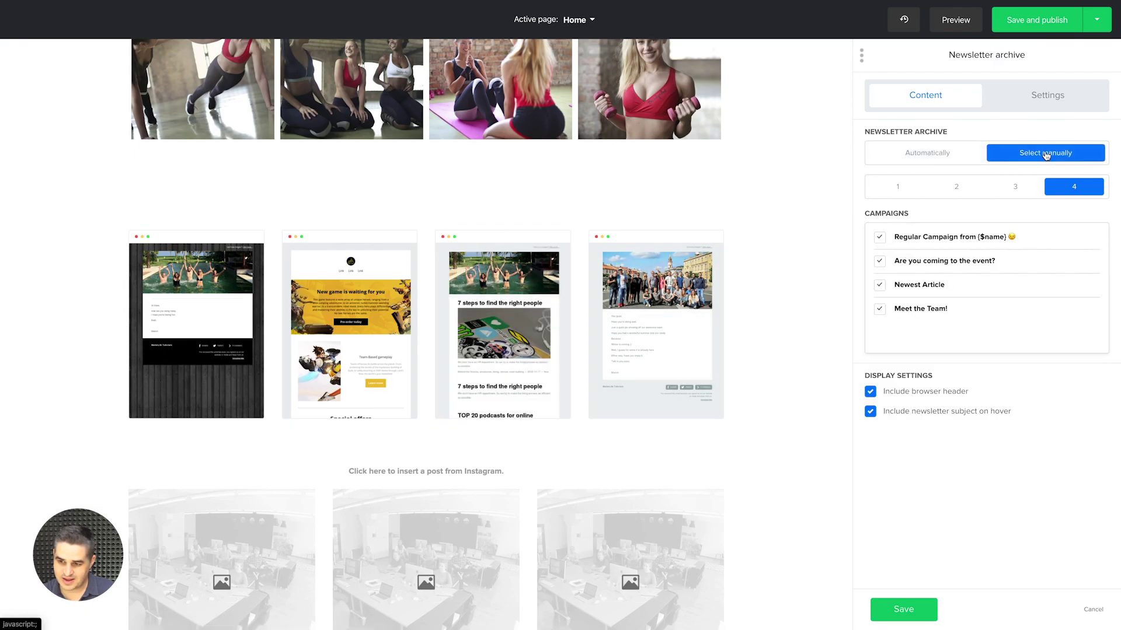
{"action": "left_click", "coordinate": [880, 285]}
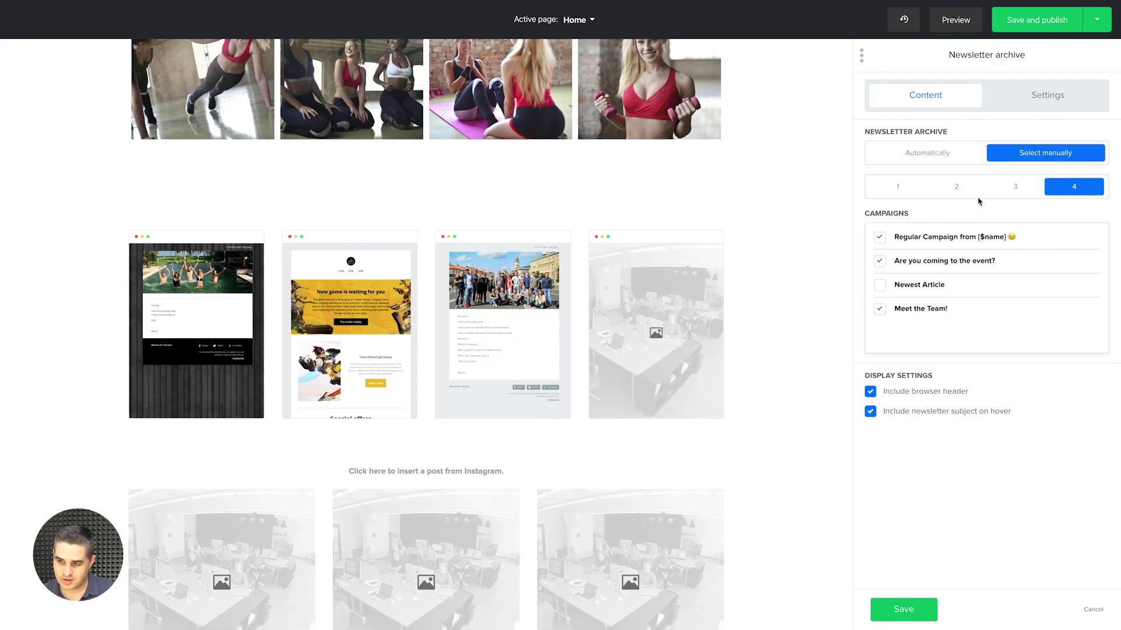
{"action": "left_click", "coordinate": [1019, 187]}
{"action": "left_click", "coordinate": [904, 608]}
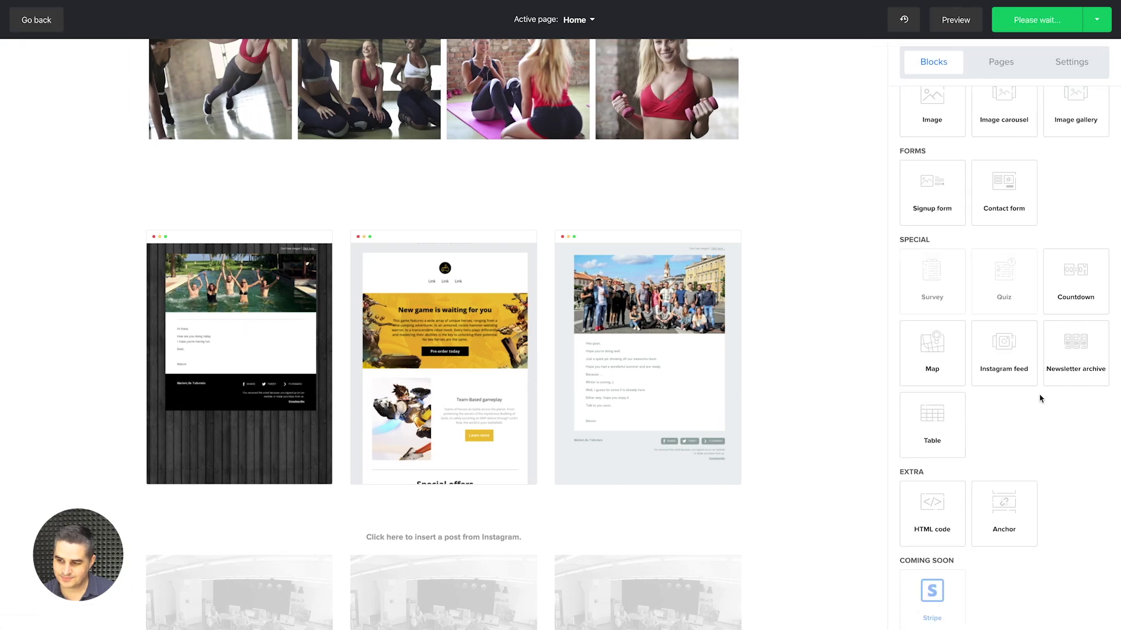
Add a table block above the newsletter archive and enter "Prices" in its middle header cell
{"action": "left_click_drag", "start_coordinate": [933, 420], "coordinate": [538, 220]}
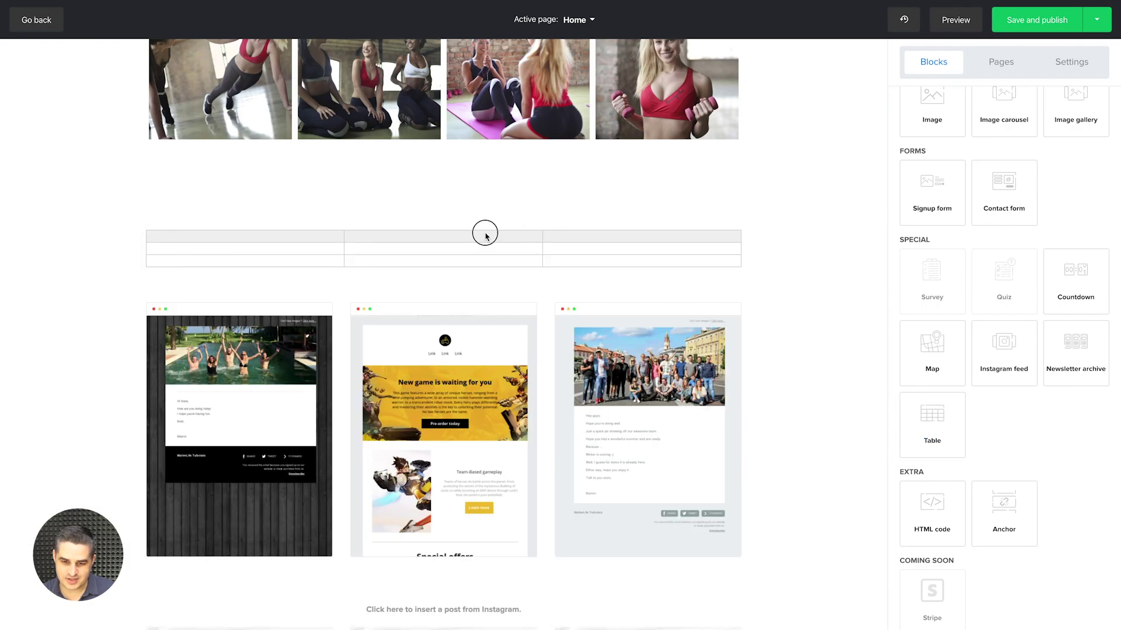
{"action": "type", "text": "Prices"}
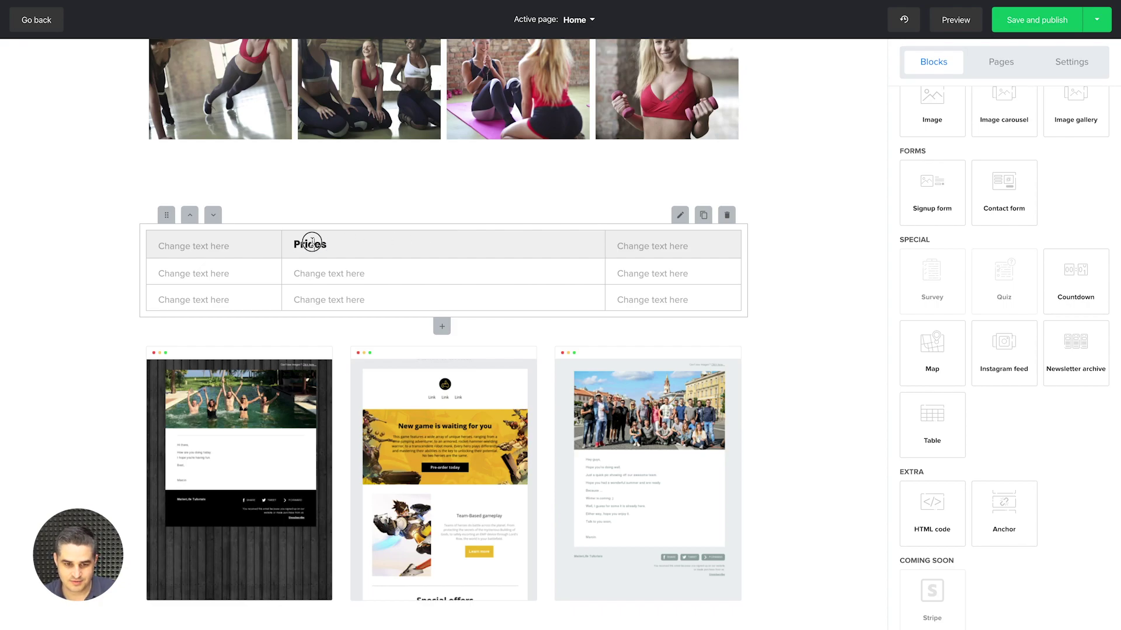
Center the Prices heading in the table and set its font size to 24px
{"action": "double_click", "coordinate": [312, 242]}
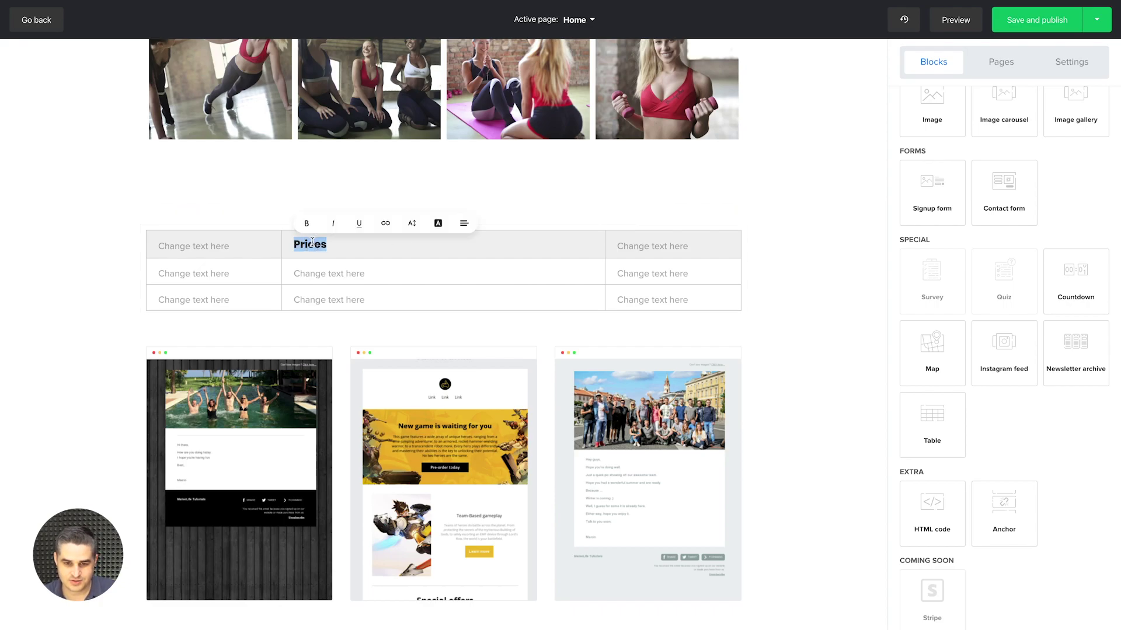
{"action": "left_click", "coordinate": [464, 225]}
{"action": "left_click", "coordinate": [488, 264]}
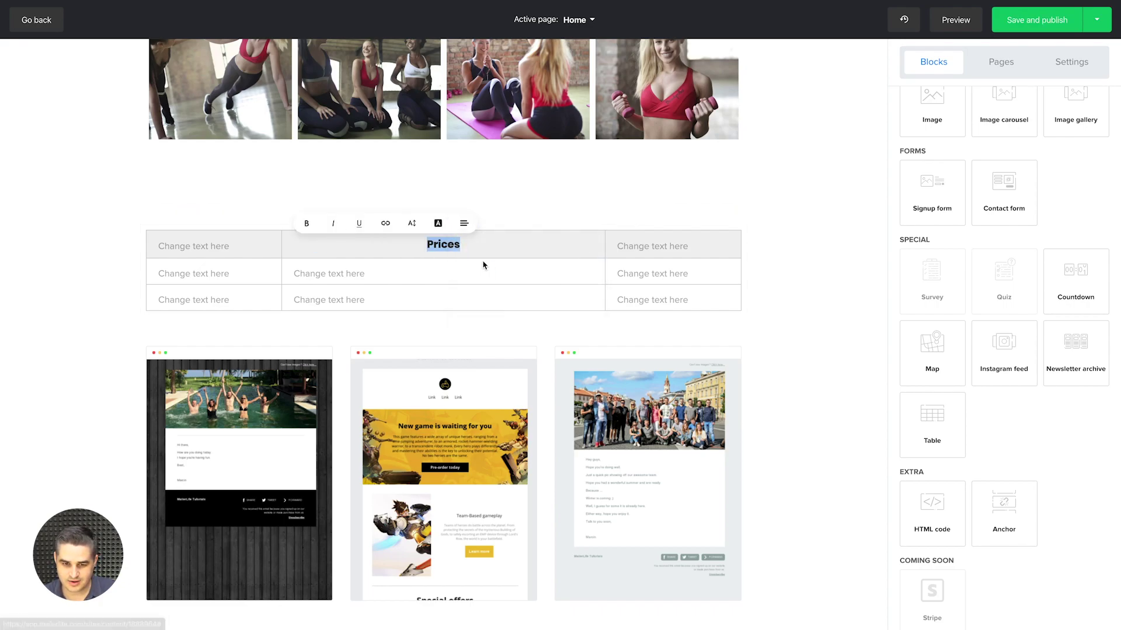
{"action": "left_click", "coordinate": [411, 223]}
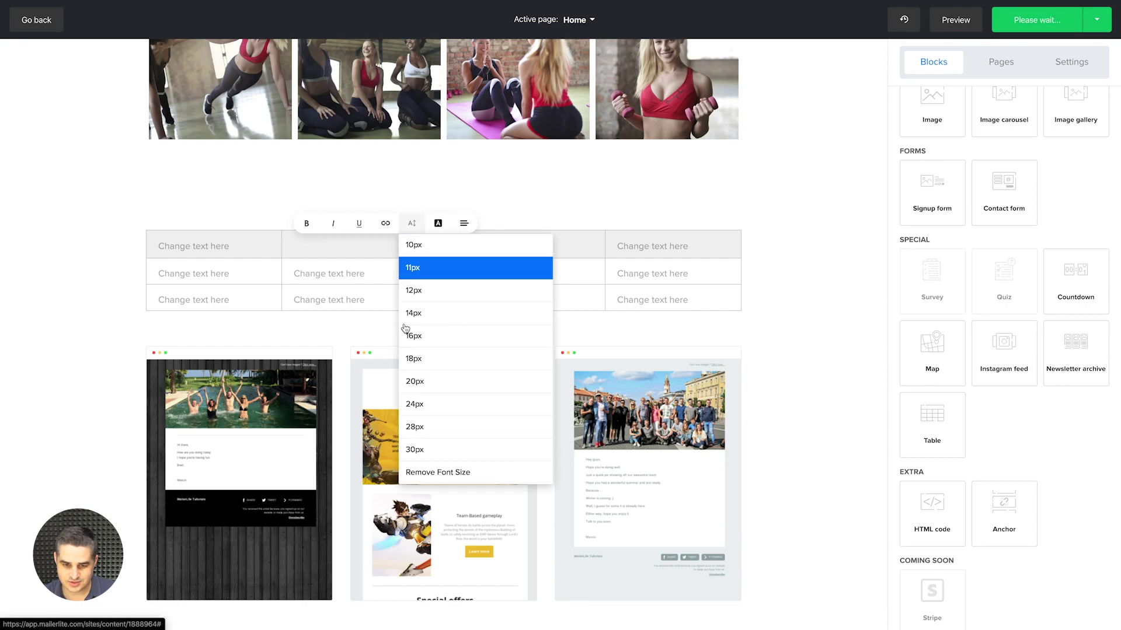
{"action": "left_click", "coordinate": [415, 406]}
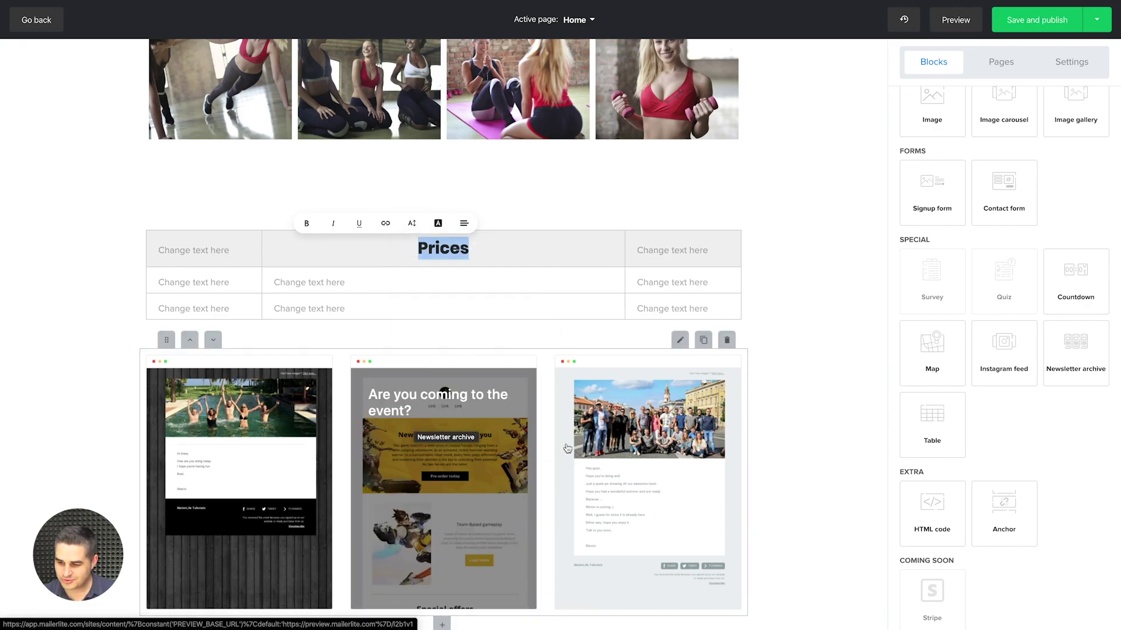
Add an HTML code block between the table and the newsletter archive and save it with the code left empty
{"action": "left_click_drag", "start_coordinate": [928, 506], "coordinate": [458, 346]}
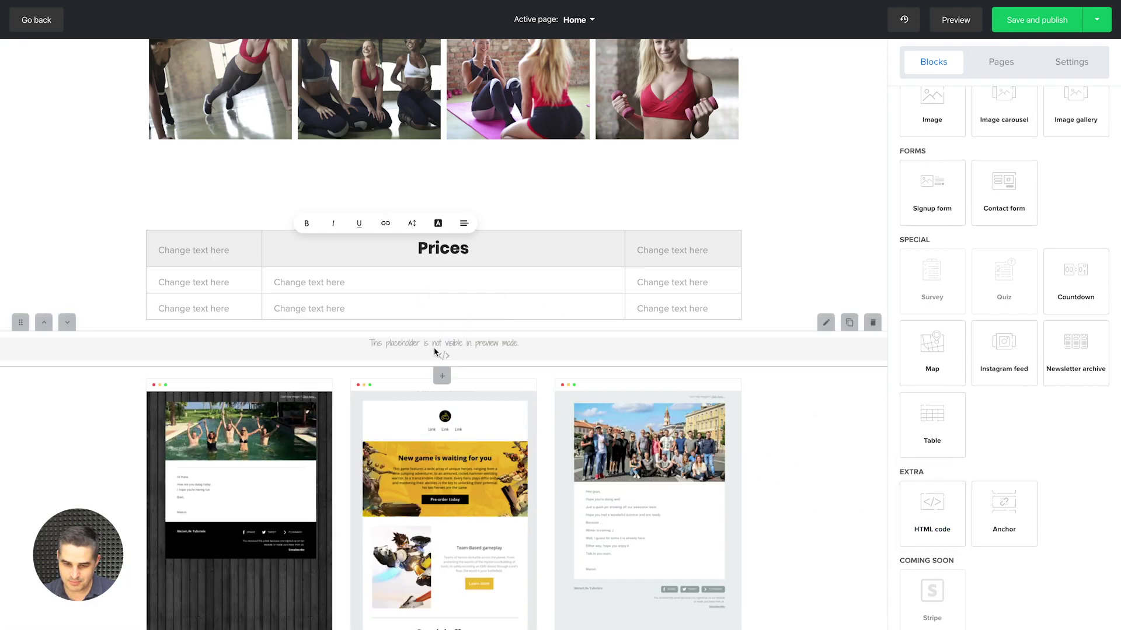
{"action": "left_click", "coordinate": [450, 353]}
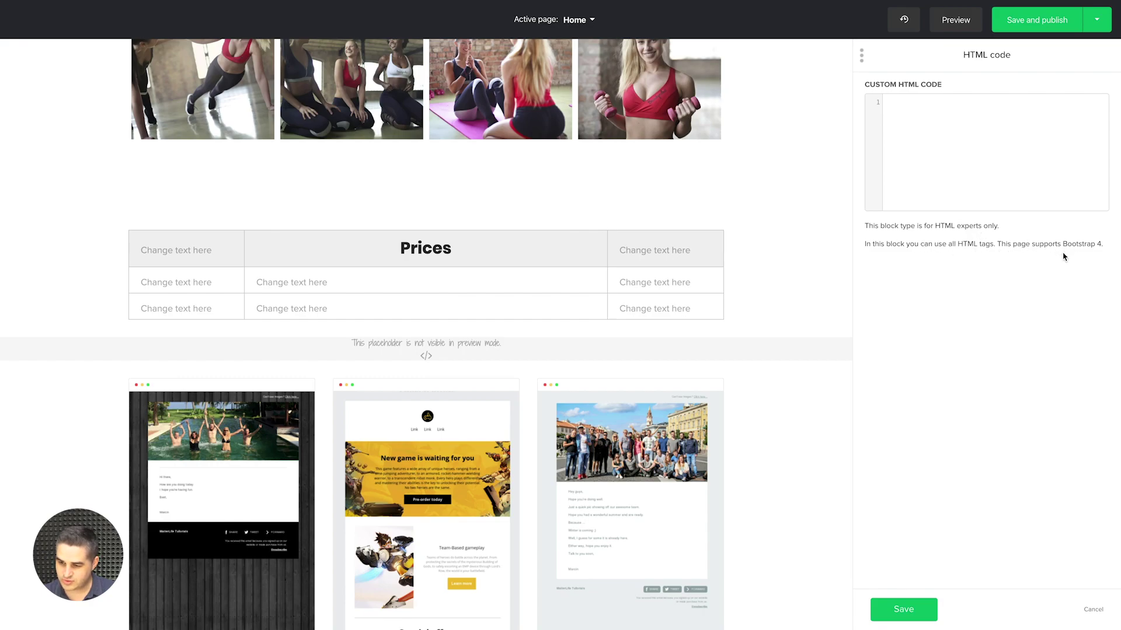
{"action": "left_click", "coordinate": [913, 614]}
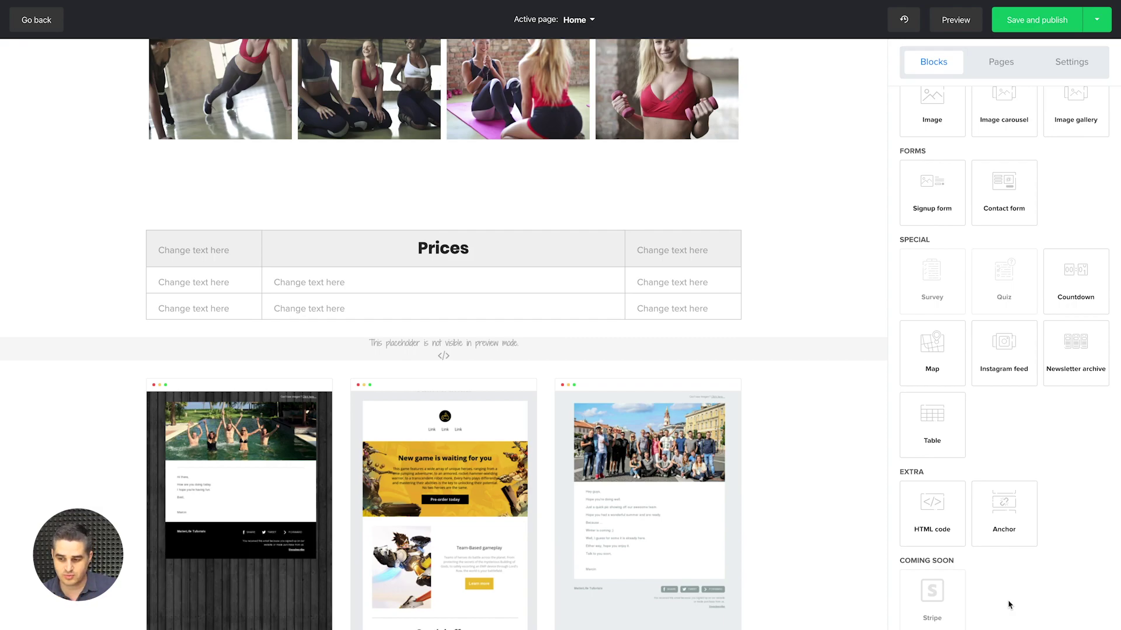
Add an anchor block between the Instagram feed and the map, name its section "Bottom" and save it
{"action": "scroll", "coordinate": [778, 500], "scroll_direction": "down", "scroll_amount": 7}
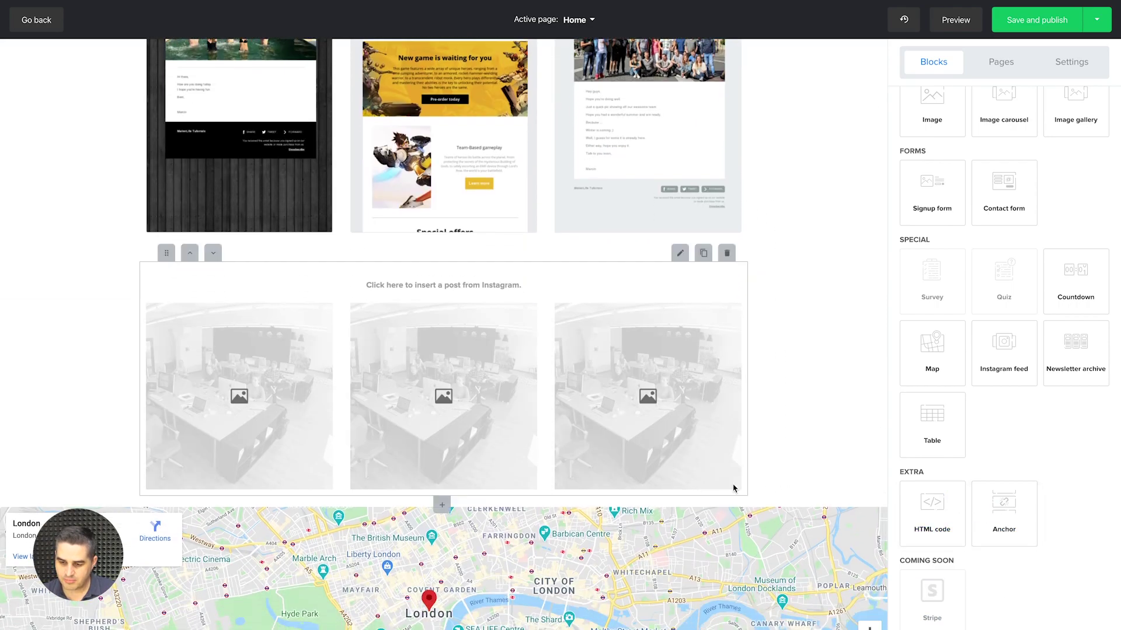
{"action": "scroll", "coordinate": [734, 488], "scroll_direction": "down", "scroll_amount": 4}
{"action": "left_click_drag", "start_coordinate": [1003, 523], "coordinate": [459, 287]}
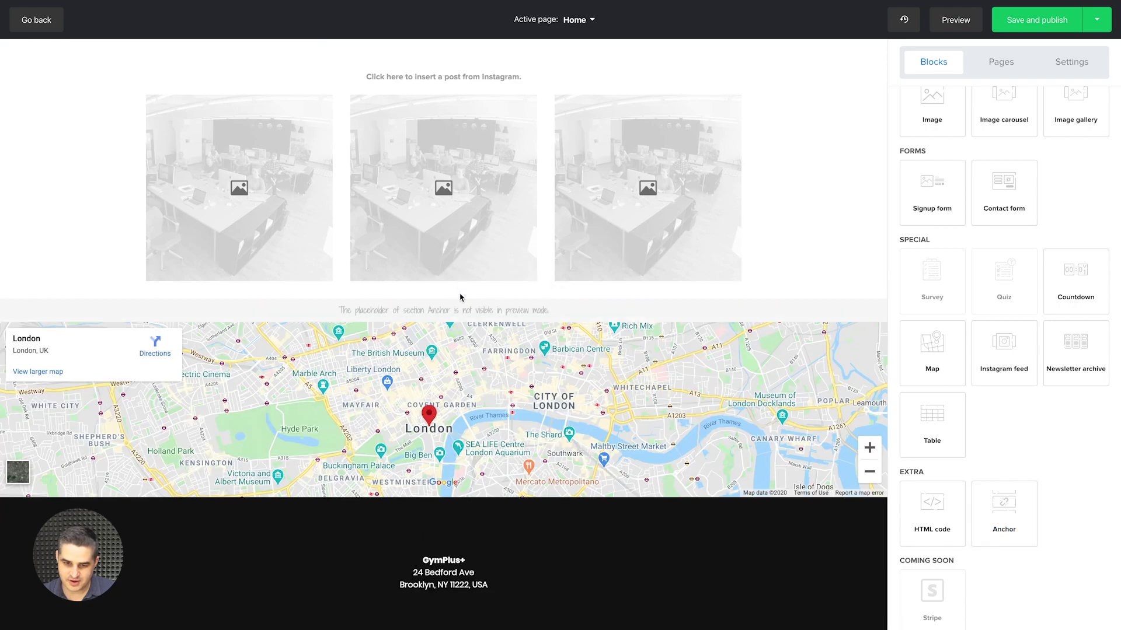
{"action": "double_click", "coordinate": [915, 109]}
{"action": "type", "text": "Bottom"}
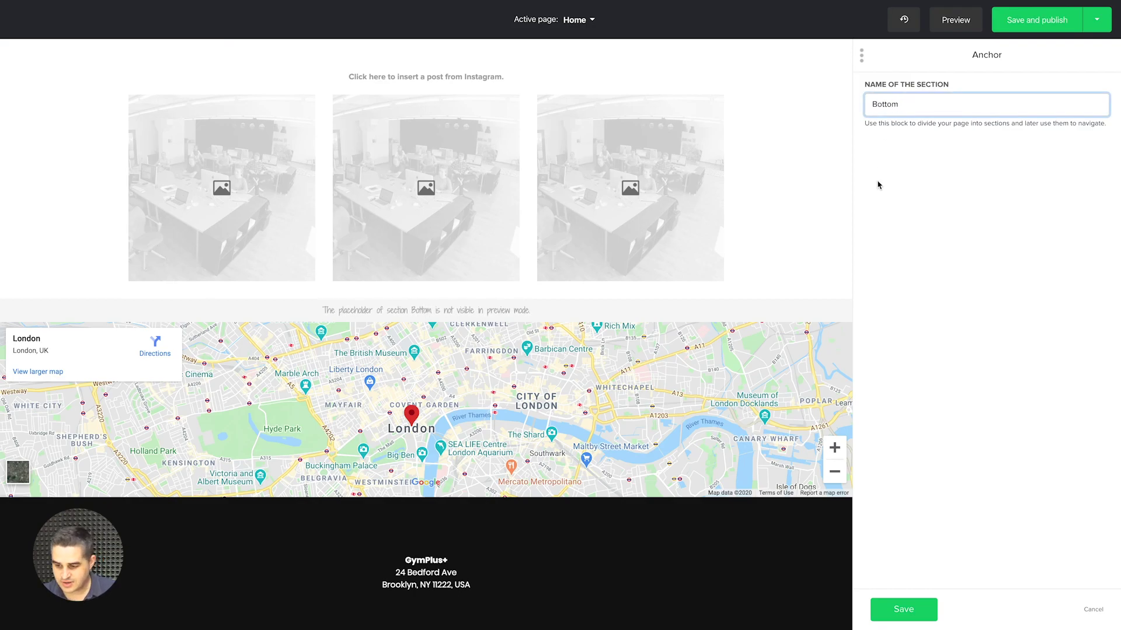
{"action": "left_click", "coordinate": [904, 607]}
Link the Bottom button below the hero section to the Bottom anchor and save the button block
{"action": "scroll", "coordinate": [654, 317], "scroll_direction": "up", "scroll_amount": 20}
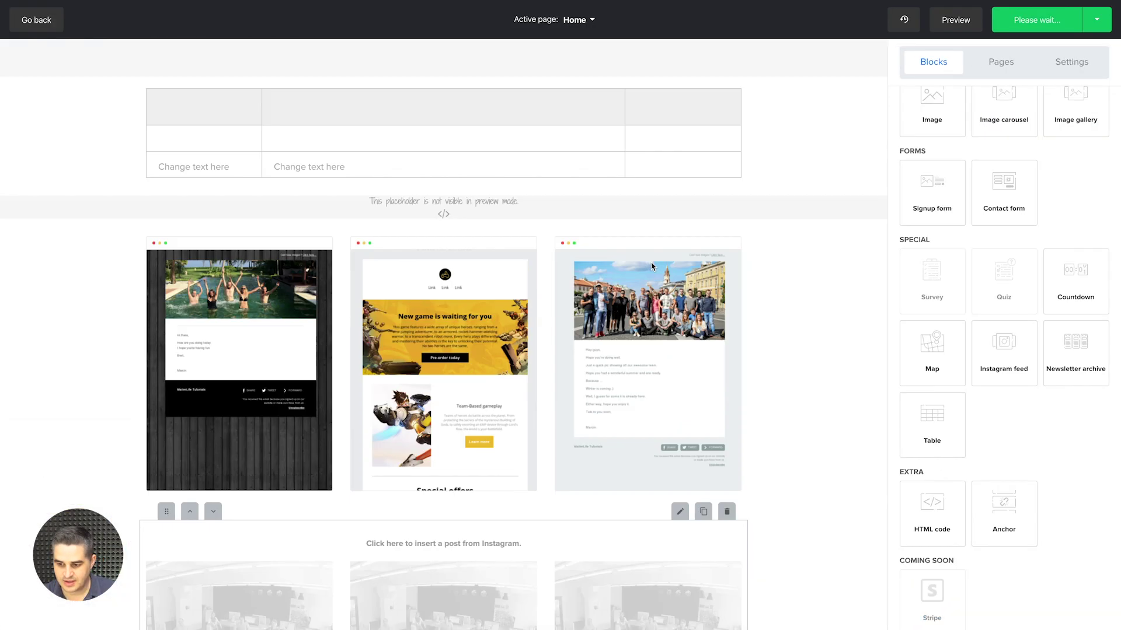
{"action": "scroll", "coordinate": [648, 265], "scroll_direction": "up", "scroll_amount": 15}
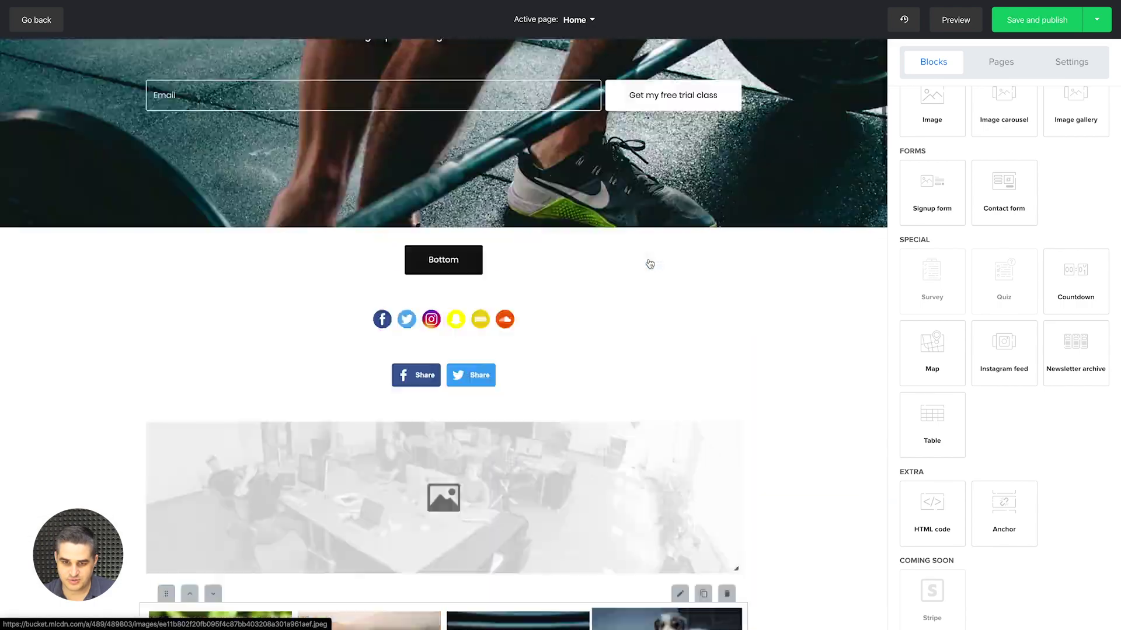
{"action": "left_click", "coordinate": [479, 524]}
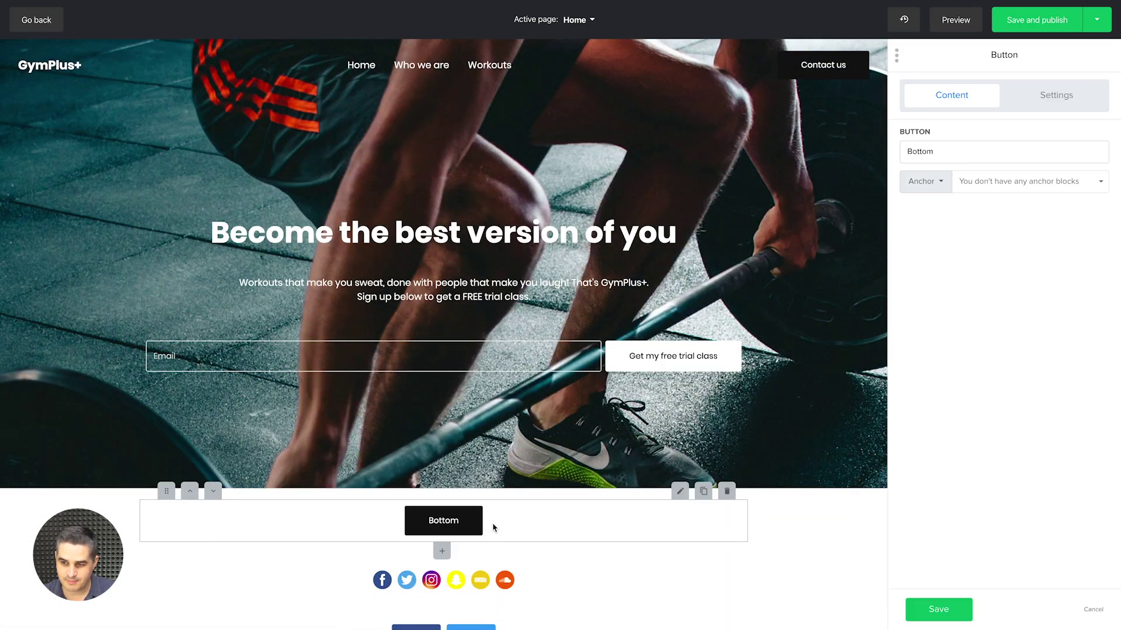
{"action": "left_click", "coordinate": [976, 181]}
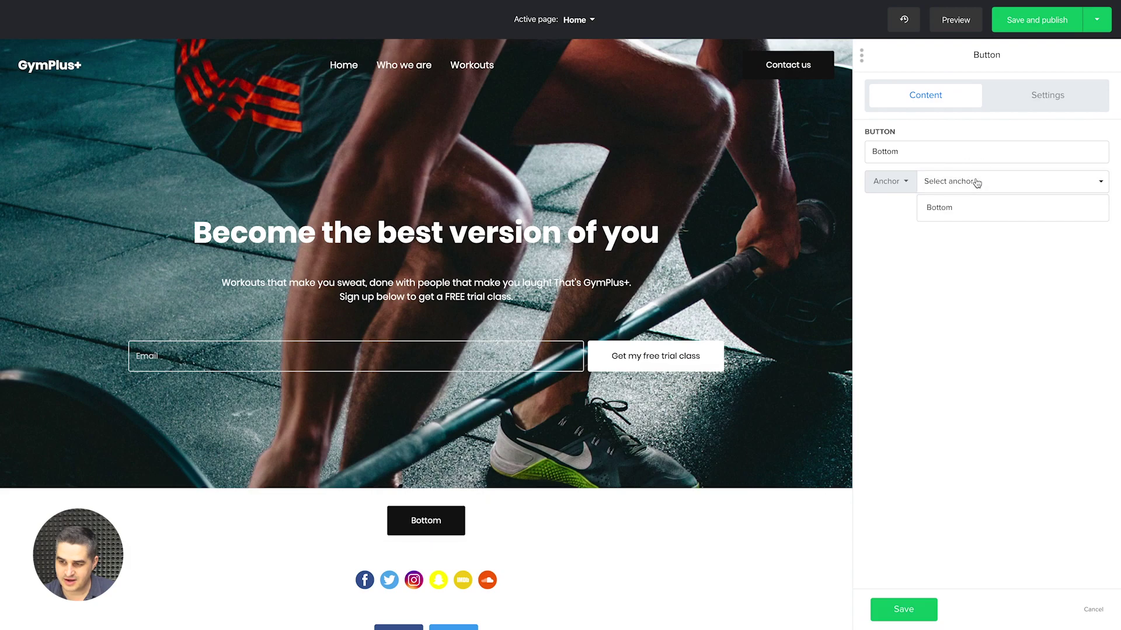
{"action": "left_click", "coordinate": [947, 207]}
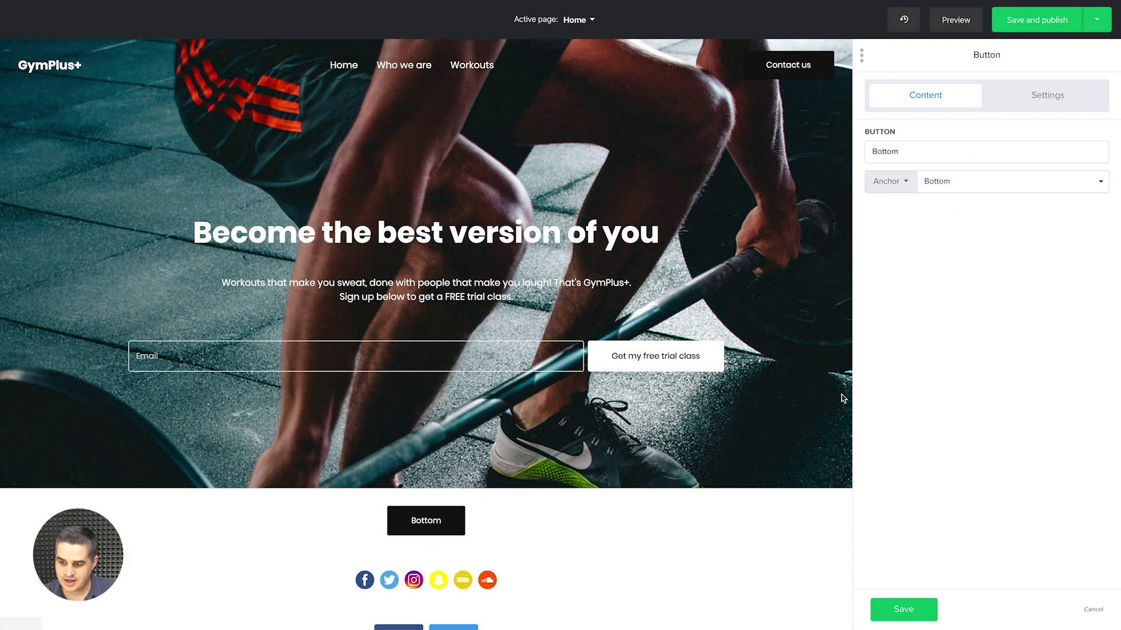
{"action": "left_click", "coordinate": [883, 606]}
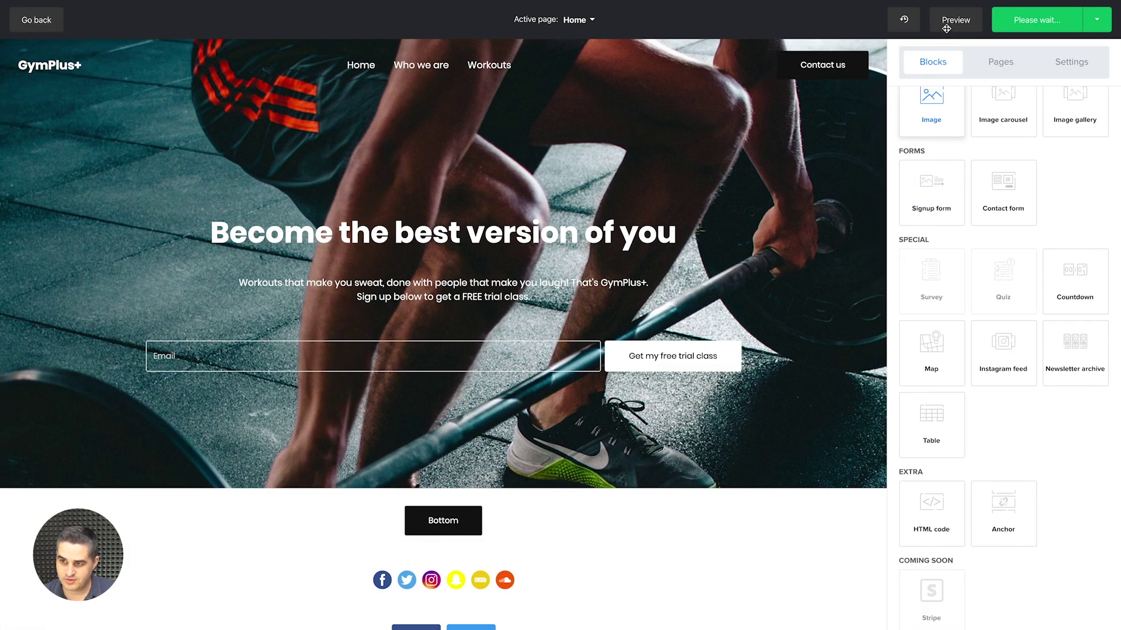
Preview the home page in mobile and desktop views, test the Bottom button's anchor link, and close the preview
{"action": "left_click", "coordinate": [948, 28]}
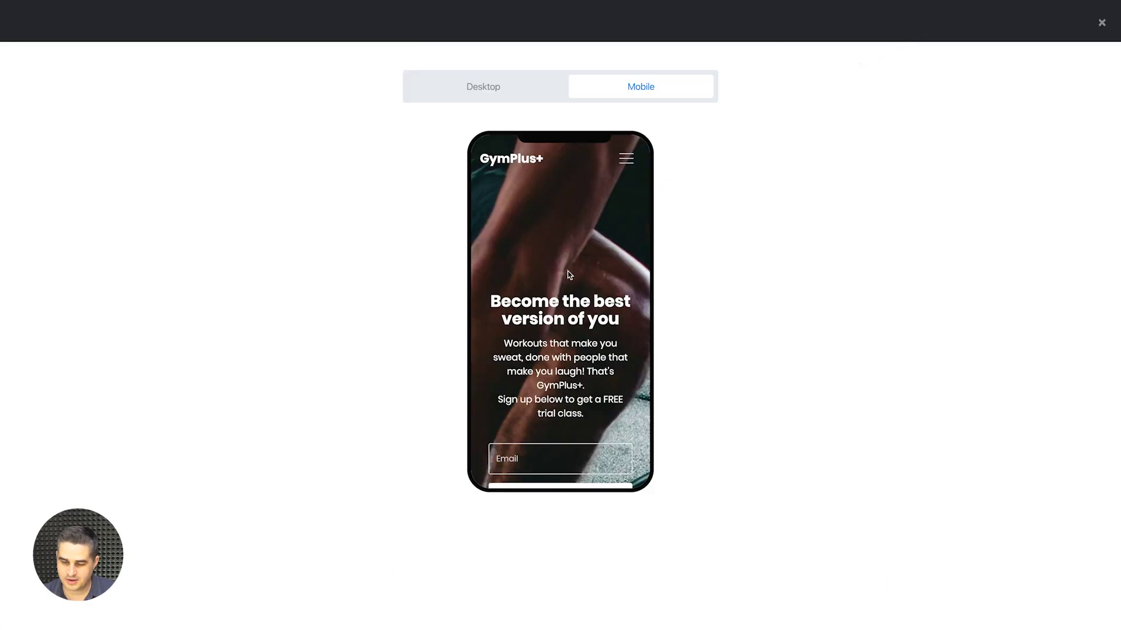
{"action": "scroll", "coordinate": [581, 290], "scroll_direction": "down", "scroll_amount": 15}
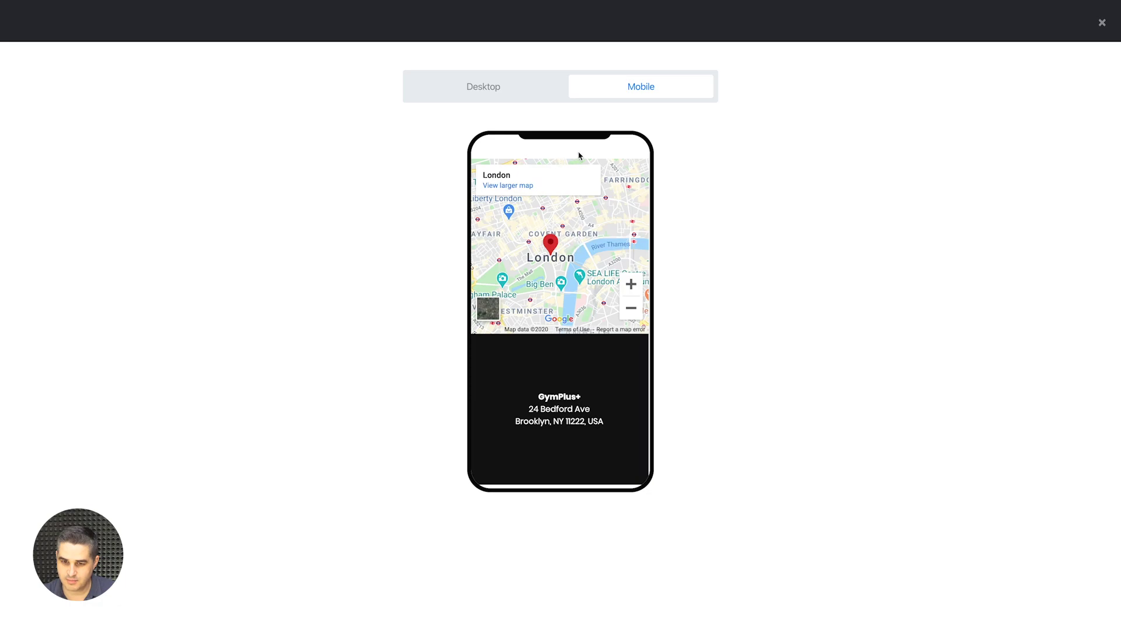
{"action": "left_click", "coordinate": [500, 90]}
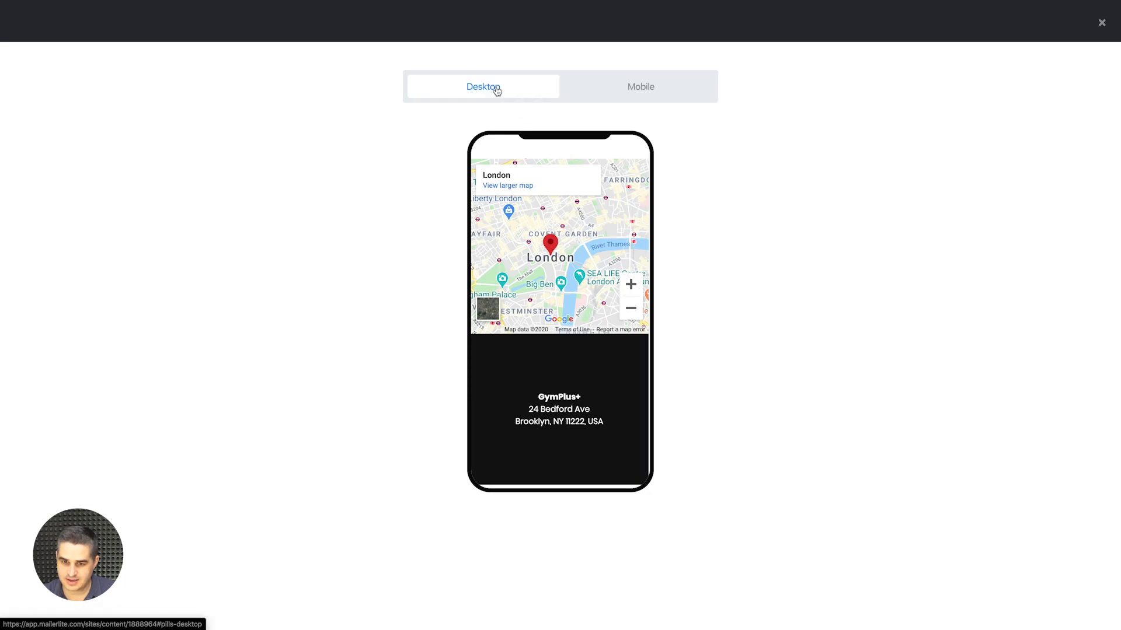
{"action": "scroll", "coordinate": [638, 304], "scroll_direction": "down", "scroll_amount": 3}
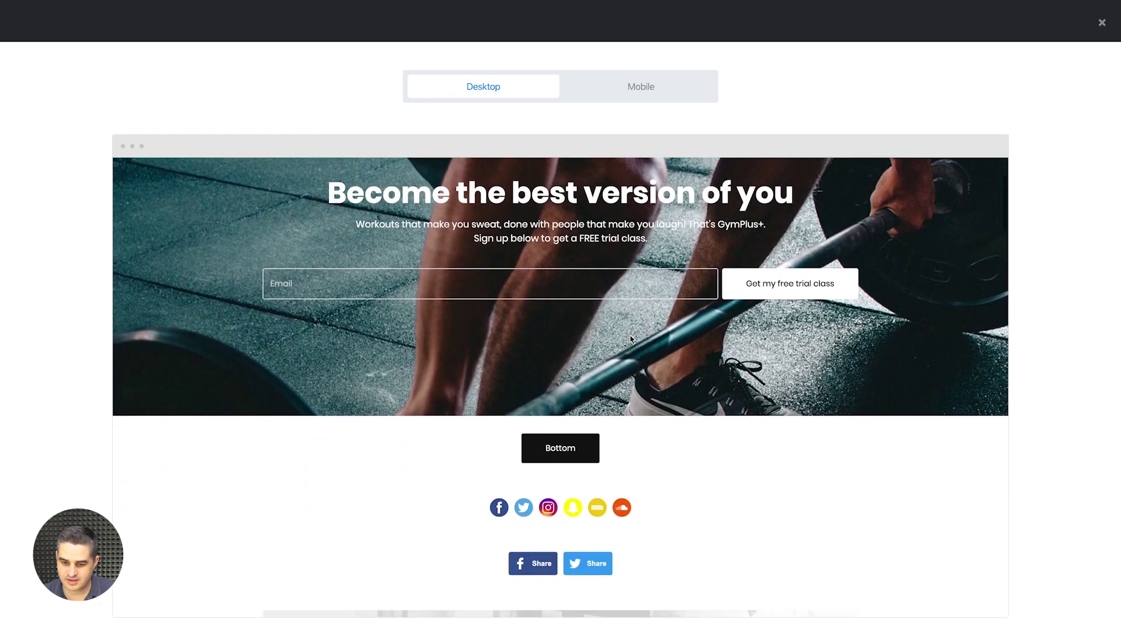
{"action": "left_click", "coordinate": [589, 442]}
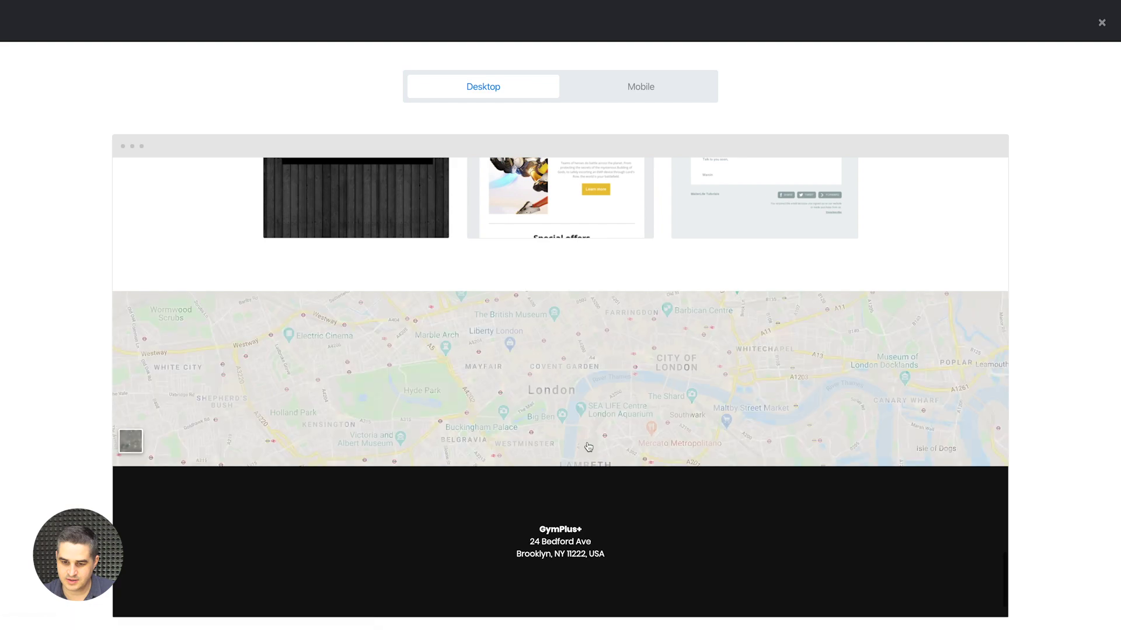
{"action": "left_click", "coordinate": [1101, 22]}
{"action": "scroll", "coordinate": [1032, 395], "scroll_direction": "down", "scroll_amount": 1}
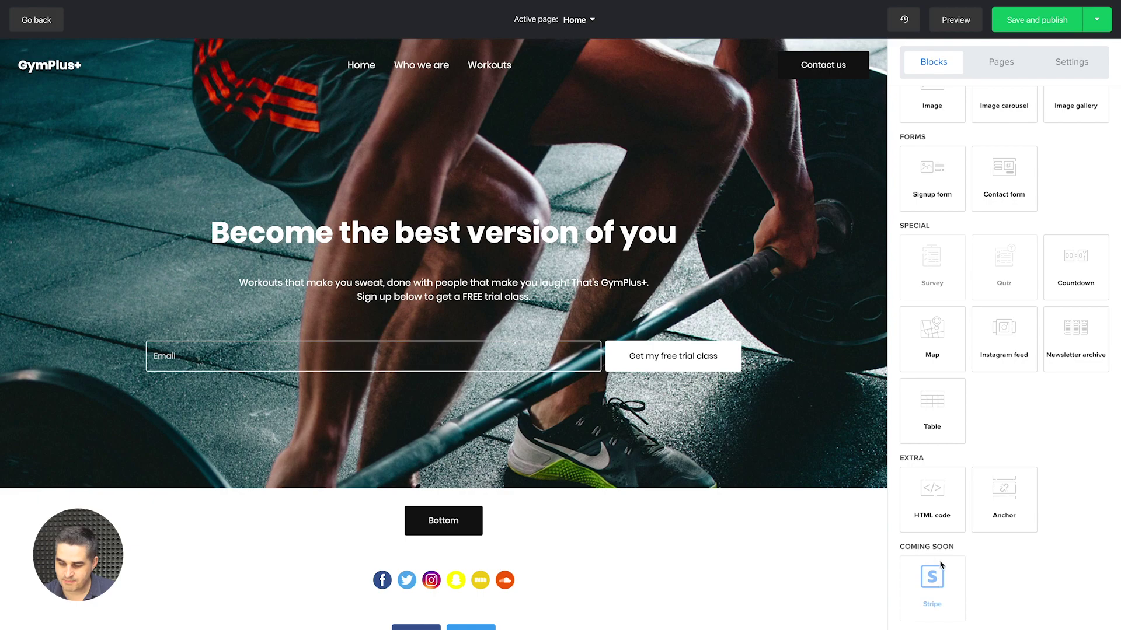
{"action": "scroll", "coordinate": [1004, 496], "scroll_direction": "up", "scroll_amount": 7}
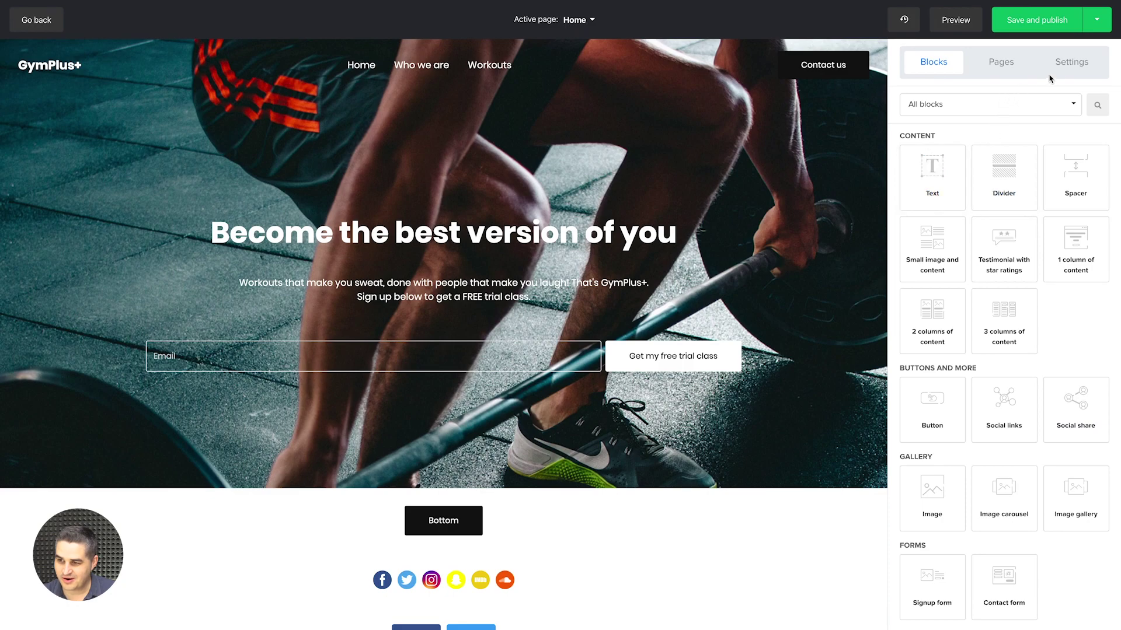
Set the site-wide call-to-action button background color to blue #007bff and check the buttons across the home page
{"action": "left_click", "coordinate": [1072, 69]}
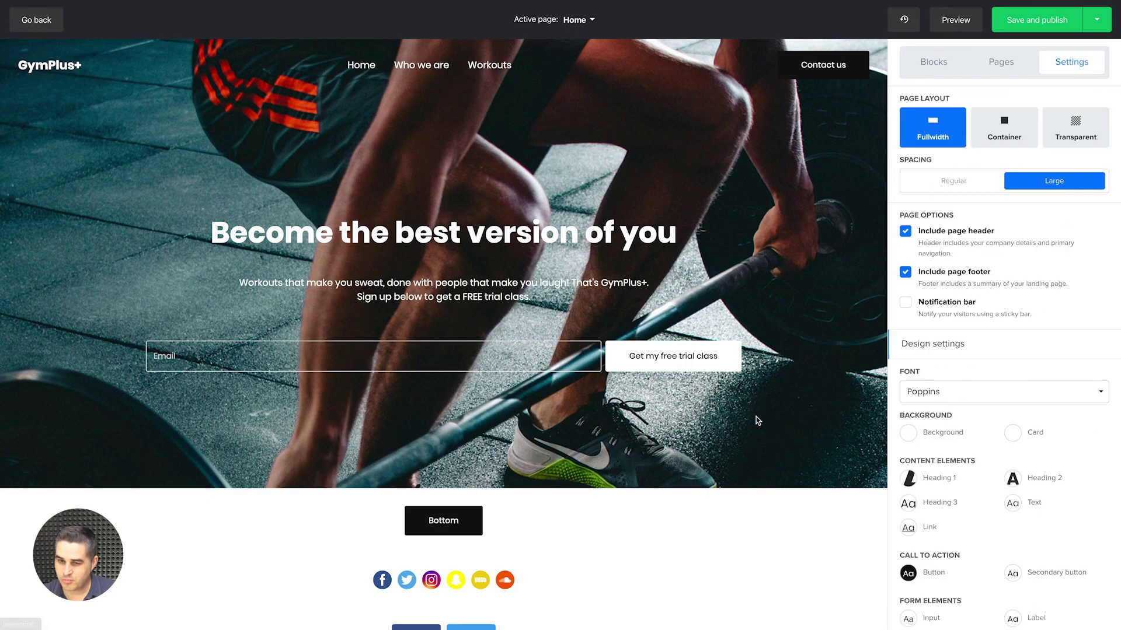
{"action": "scroll", "coordinate": [756, 418], "scroll_direction": "down", "scroll_amount": 10}
{"action": "scroll", "coordinate": [756, 422], "scroll_direction": "down", "scroll_amount": 10}
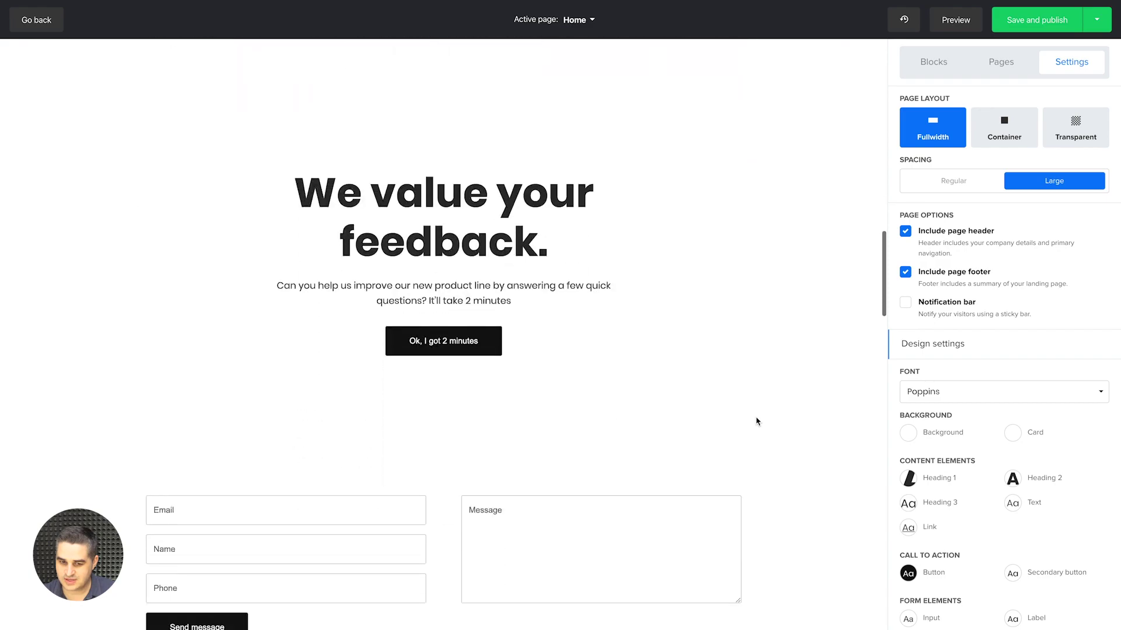
{"action": "scroll", "coordinate": [756, 422], "scroll_direction": "down", "scroll_amount": 5}
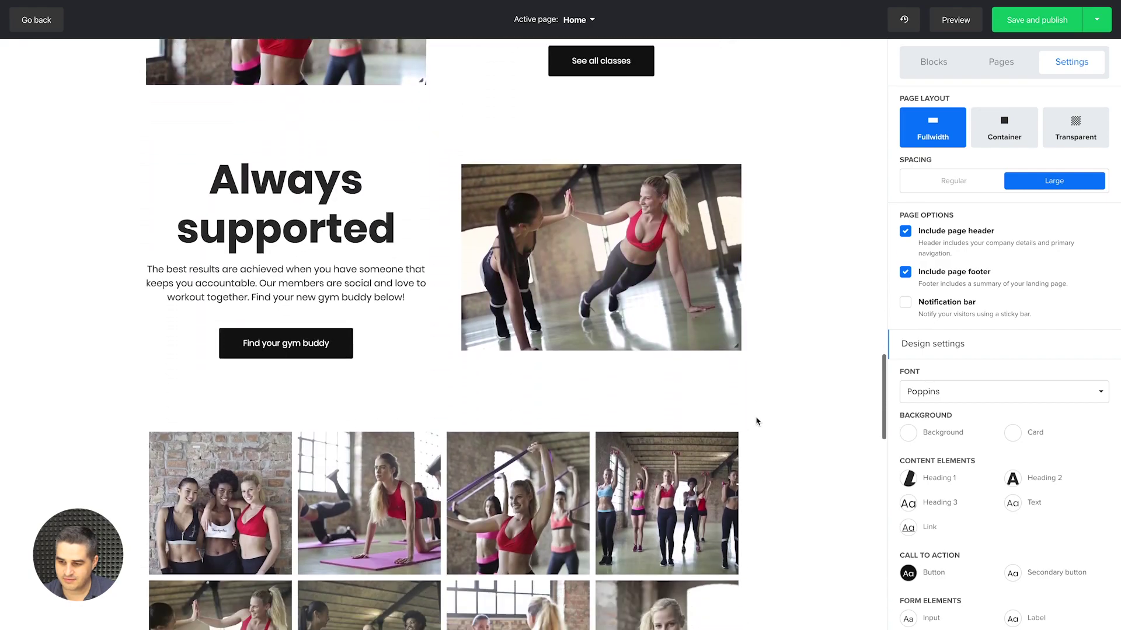
{"action": "left_click", "coordinate": [908, 572]}
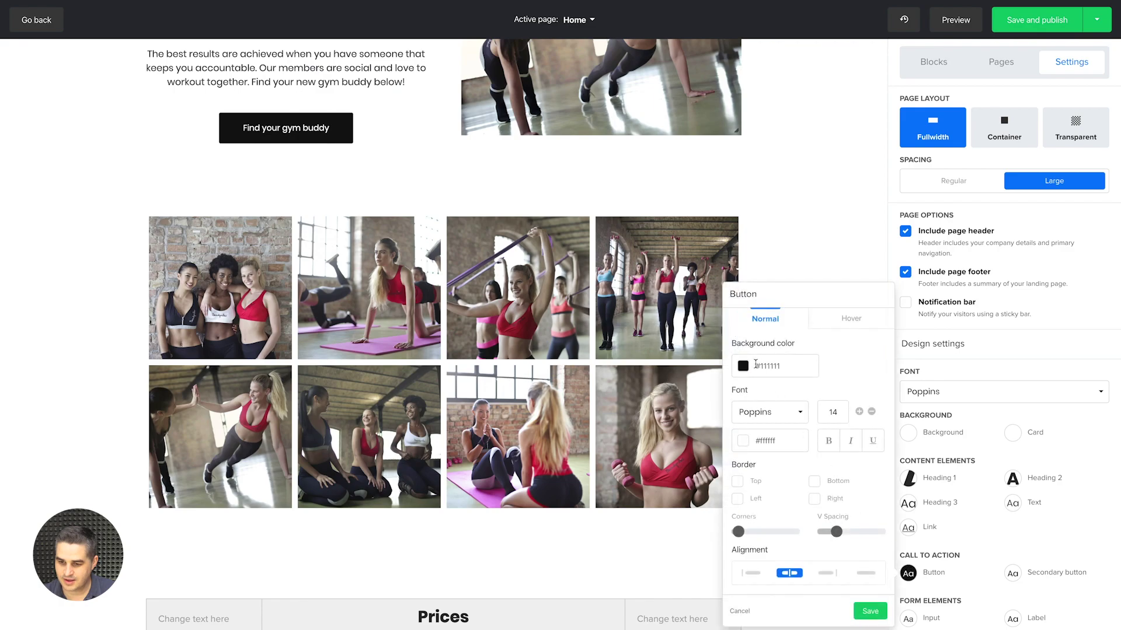
{"action": "left_click", "coordinate": [743, 366]}
{"action": "left_click", "coordinate": [757, 418]}
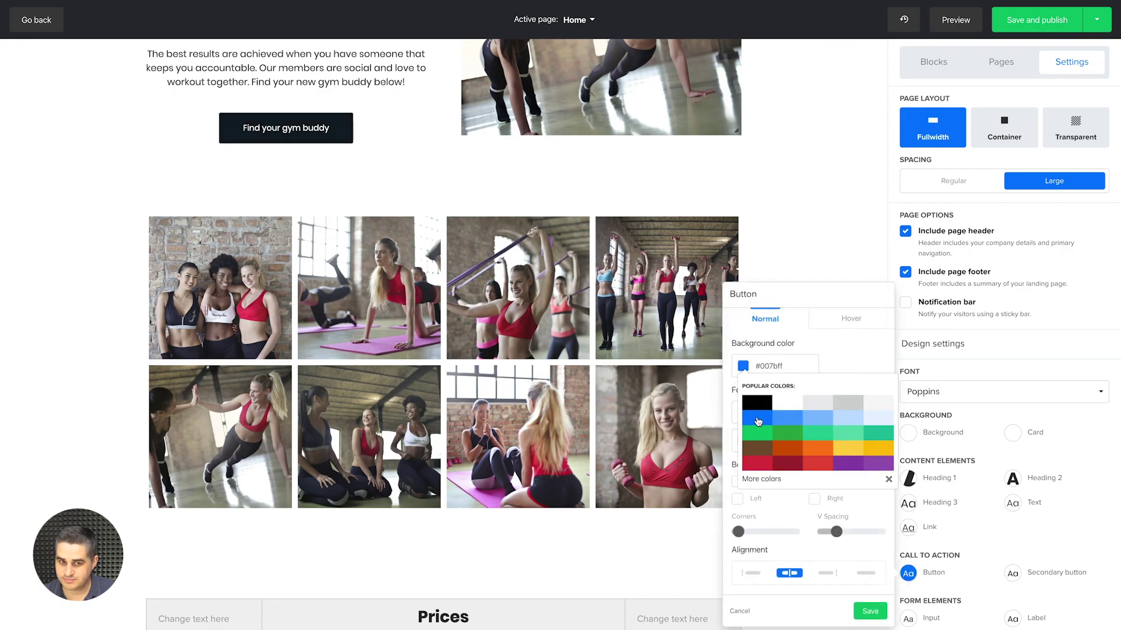
{"action": "scroll", "coordinate": [674, 391], "scroll_direction": "up", "scroll_amount": 3}
{"action": "scroll", "coordinate": [674, 391], "scroll_direction": "up", "scroll_amount": 4}
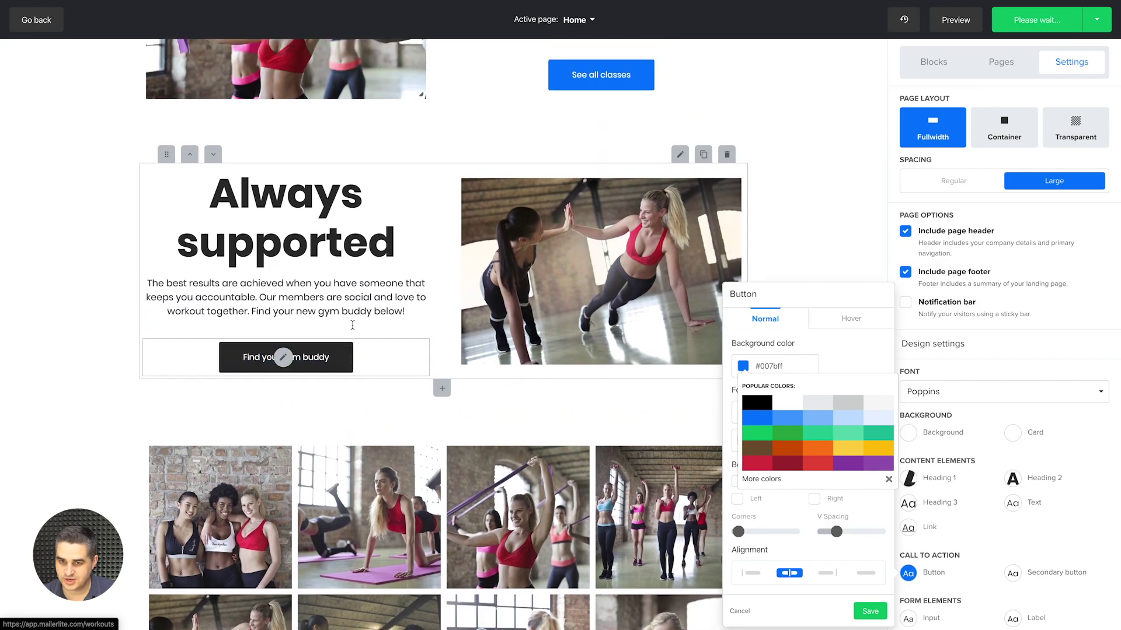
{"action": "scroll", "coordinate": [601, 216], "scroll_direction": "up", "scroll_amount": 3}
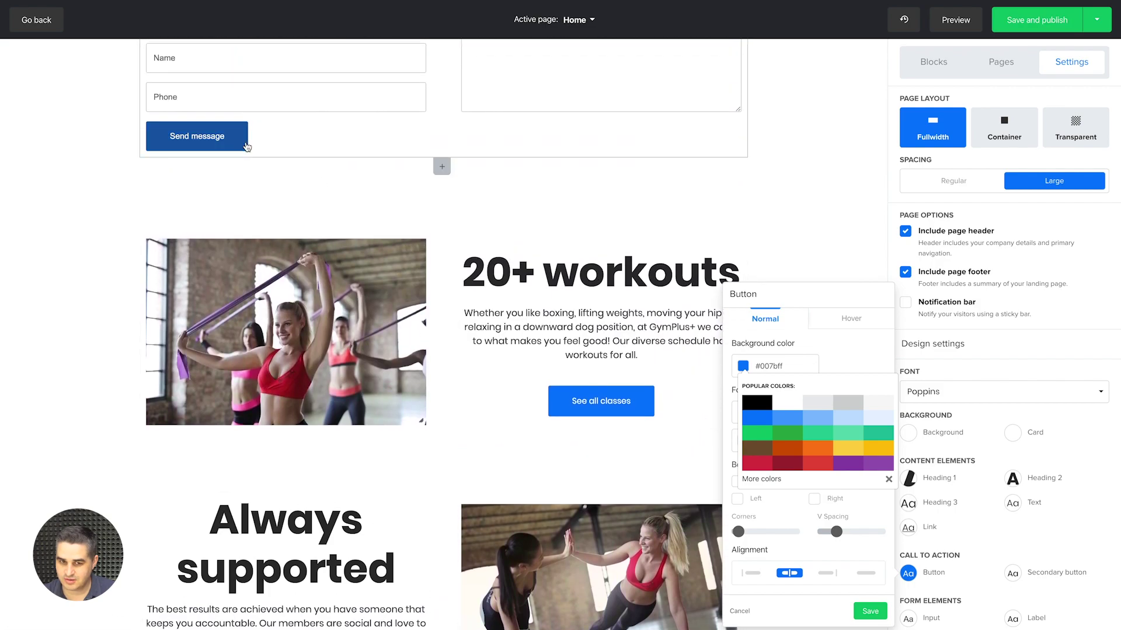
{"action": "scroll", "coordinate": [504, 338], "scroll_direction": "down", "scroll_amount": 10}
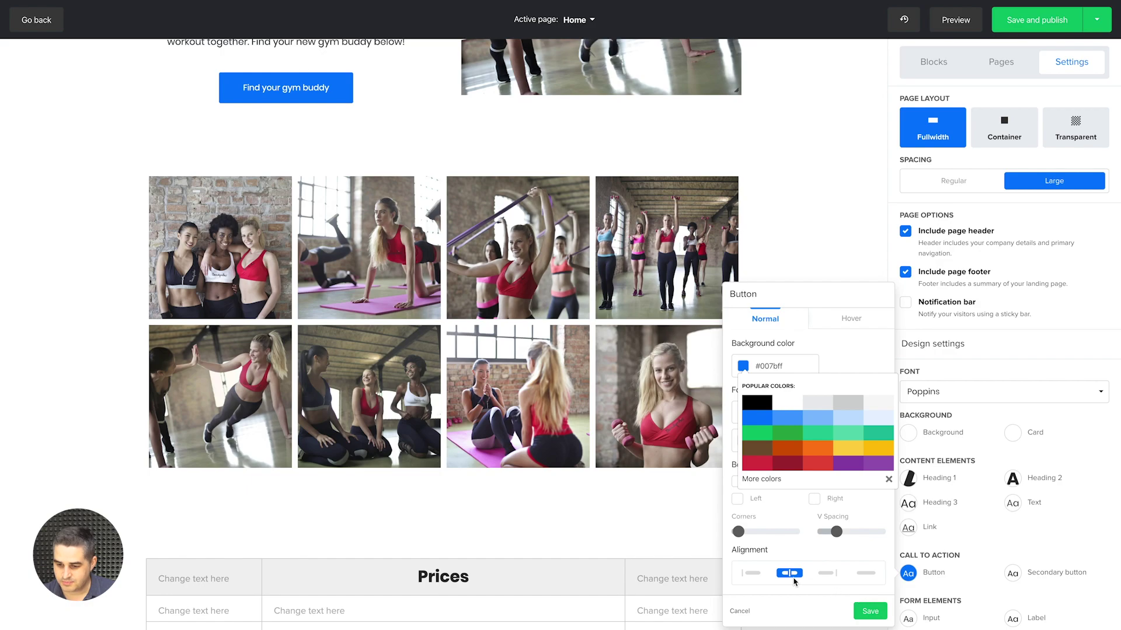
Try left alignment for the call-to-action buttons, return them to center alignment, and save the button style
{"action": "left_click", "coordinate": [757, 574]}
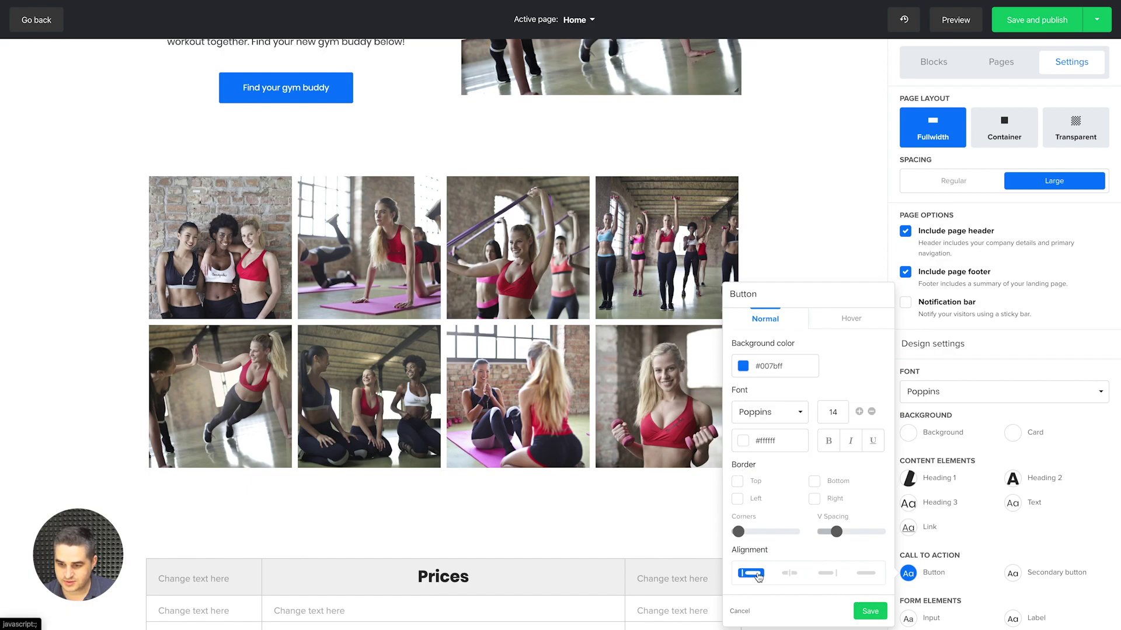
{"action": "left_click", "coordinate": [793, 577]}
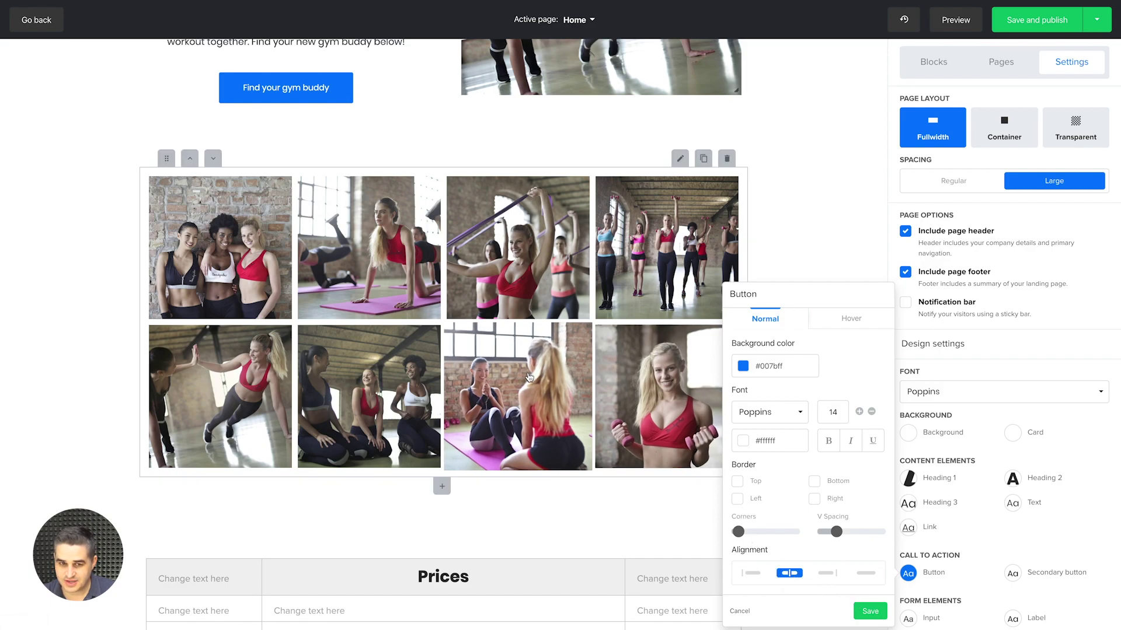
{"action": "scroll", "coordinate": [373, 292], "scroll_direction": "up", "scroll_amount": 1}
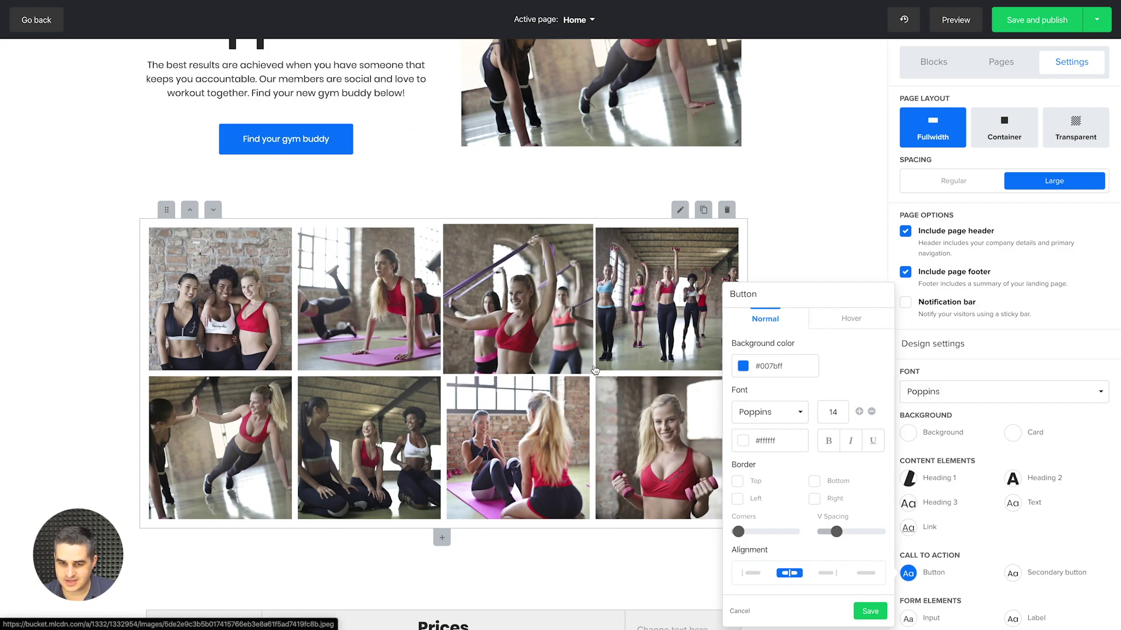
{"action": "scroll", "coordinate": [595, 369], "scroll_direction": "down", "scroll_amount": 3}
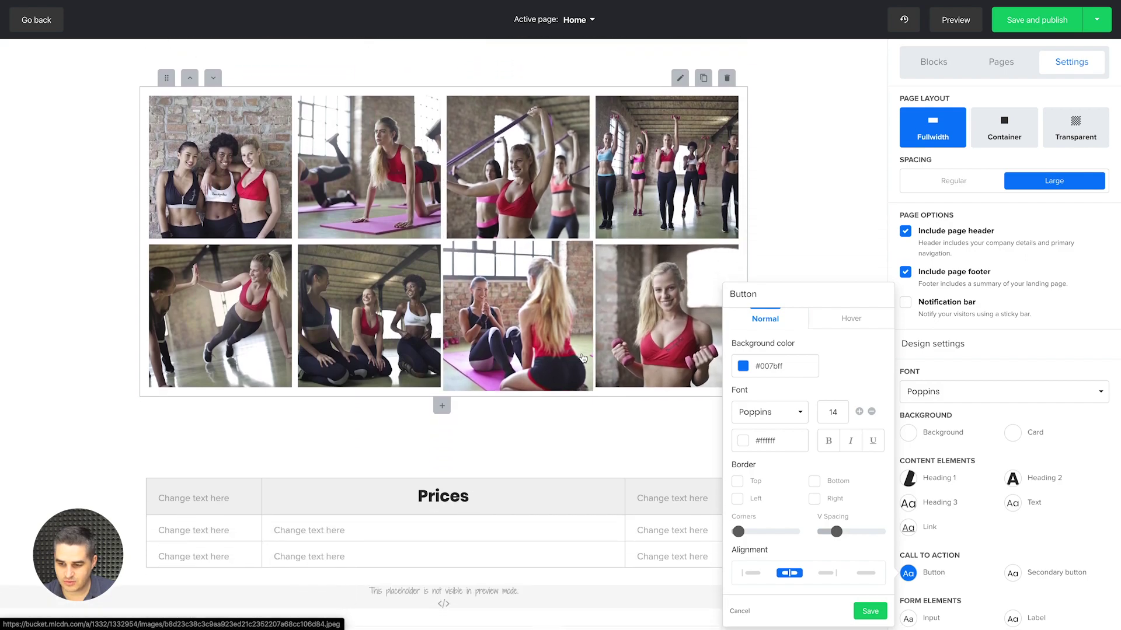
{"action": "scroll", "coordinate": [661, 406], "scroll_direction": "up", "scroll_amount": 1}
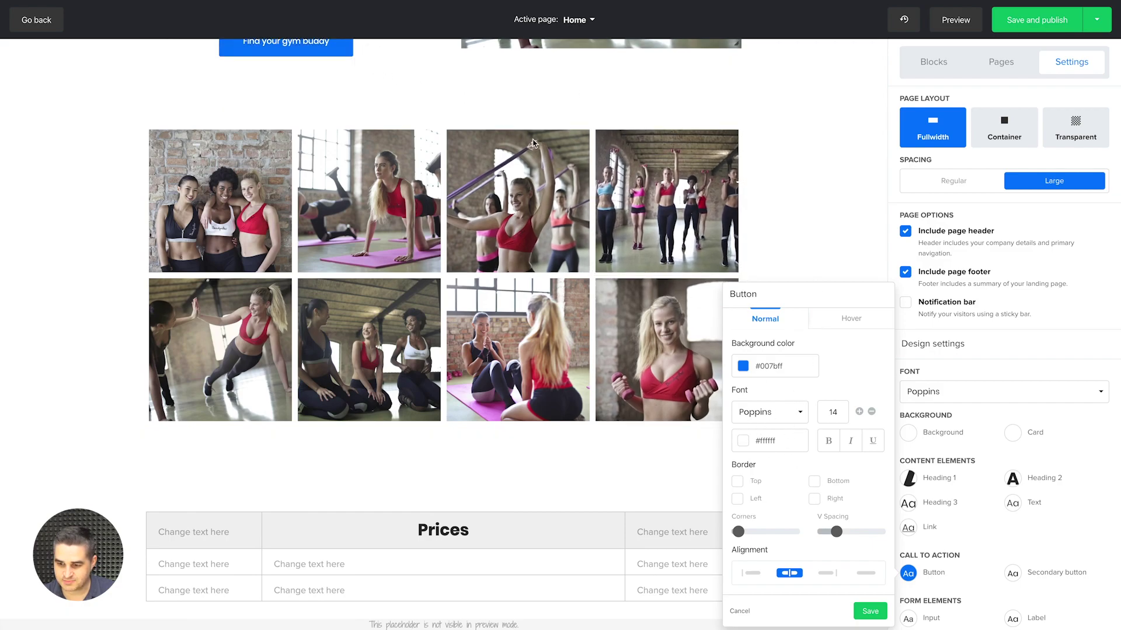
{"action": "left_click", "coordinate": [876, 613]}
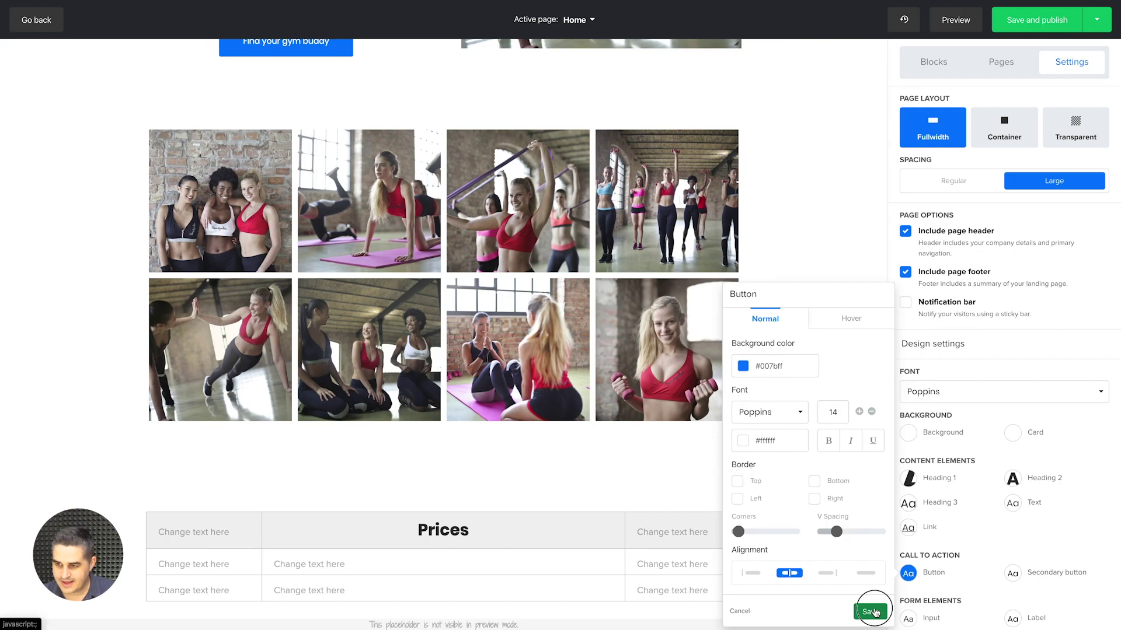
Switch the page layout to Container and review the home page up to the hero section
{"action": "left_click", "coordinate": [1015, 146]}
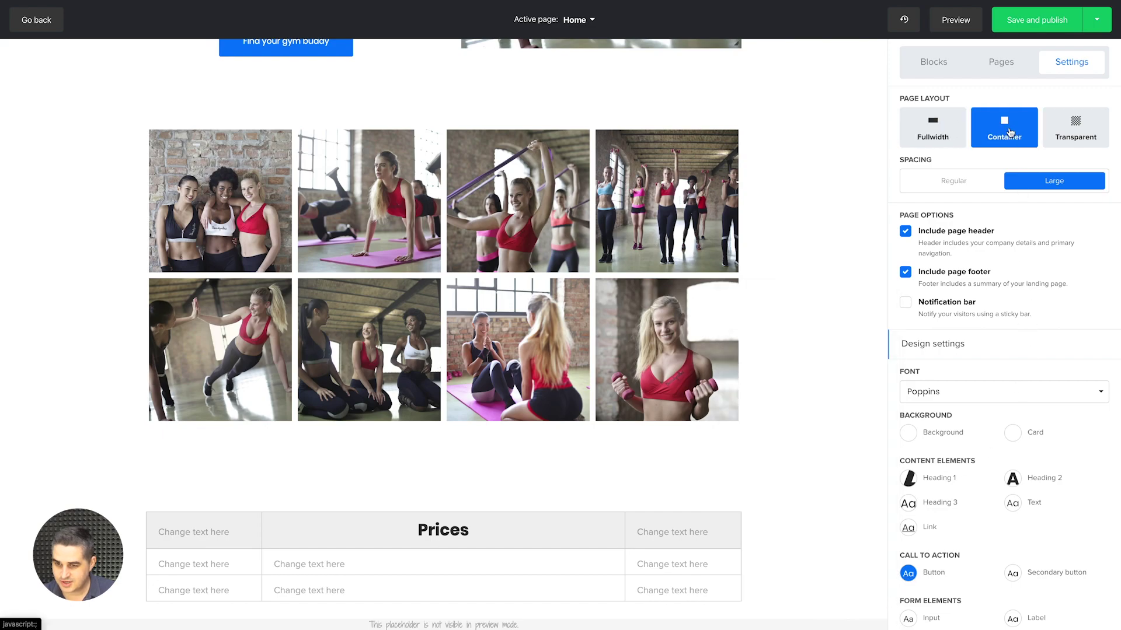
{"action": "scroll", "coordinate": [771, 273], "scroll_direction": "up", "scroll_amount": 7}
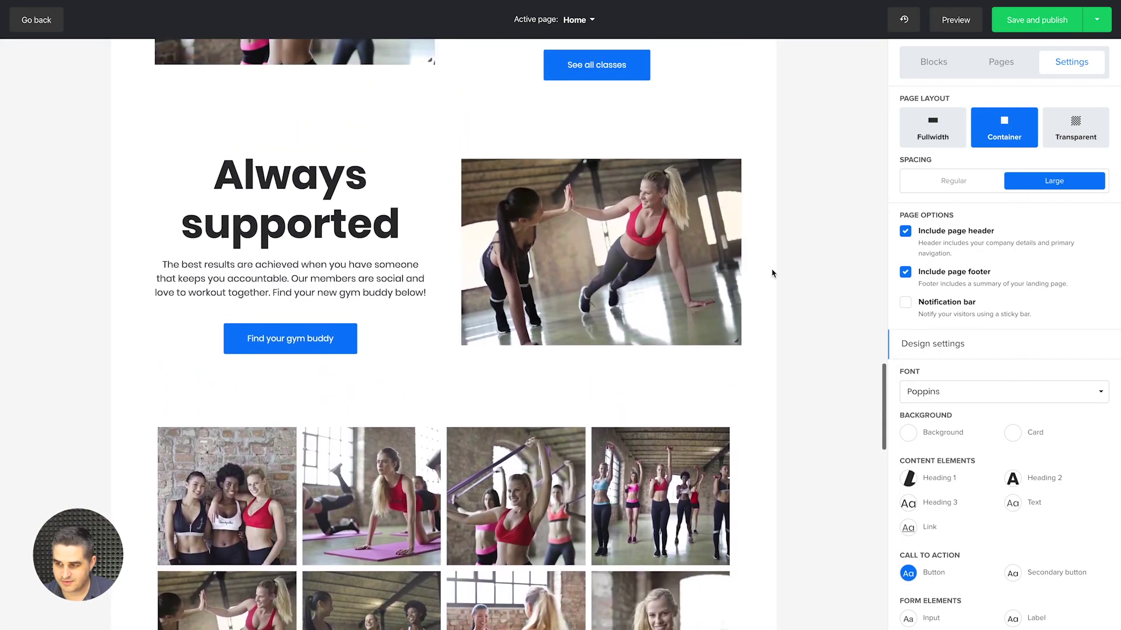
{"action": "scroll", "coordinate": [840, 429], "scroll_direction": "up", "scroll_amount": 10}
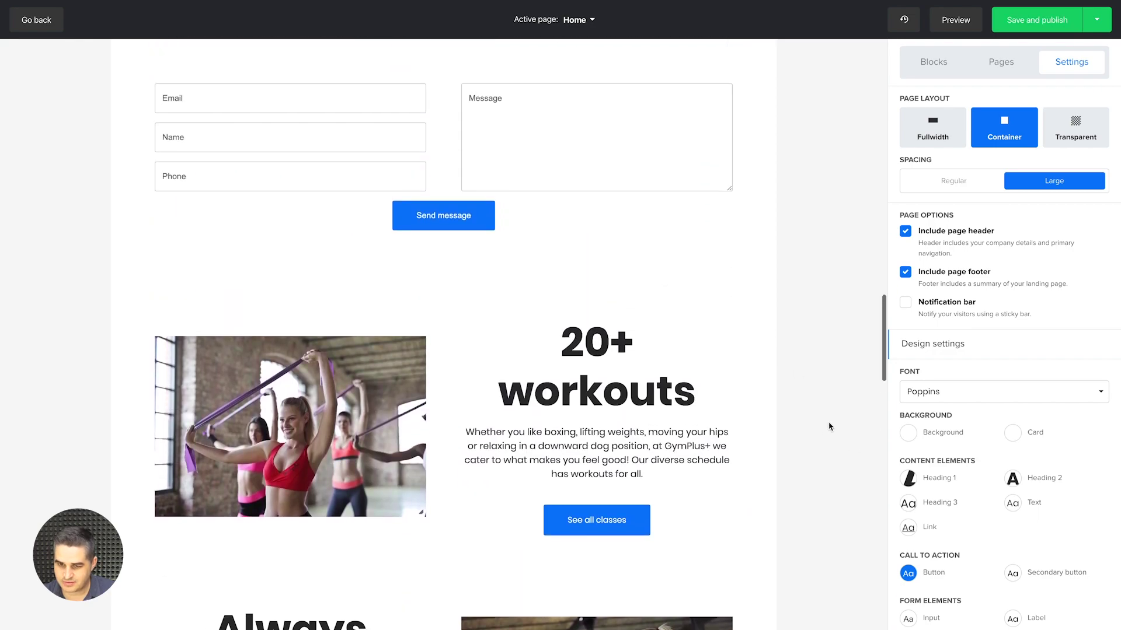
{"action": "scroll", "coordinate": [829, 426], "scroll_direction": "up", "scroll_amount": 10}
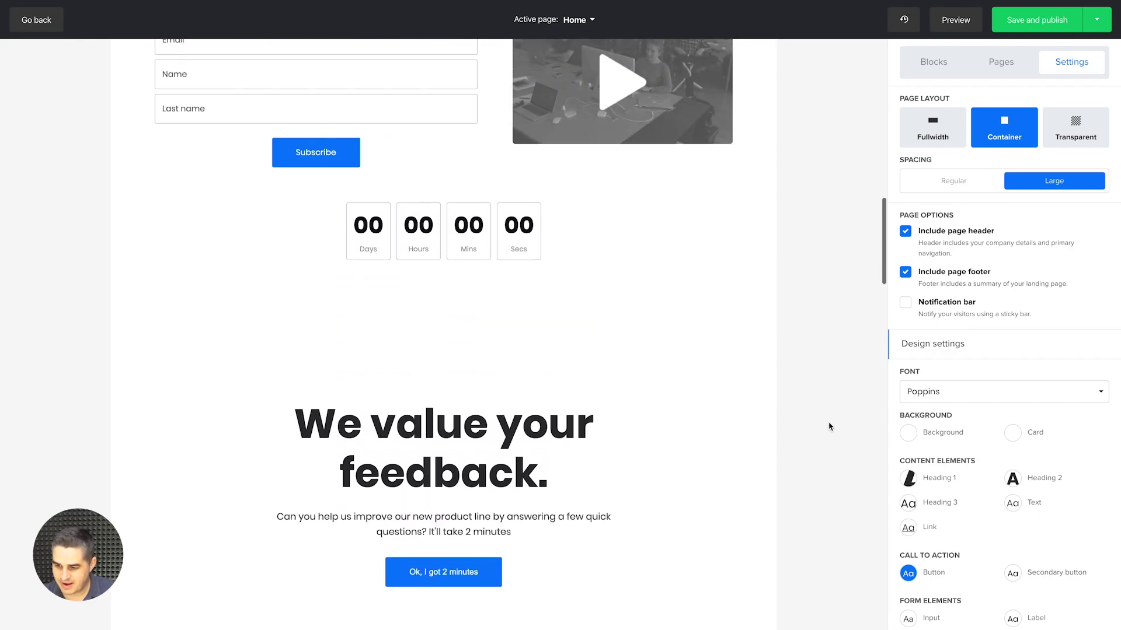
{"action": "scroll", "coordinate": [968, 469], "scroll_direction": "down", "scroll_amount": 2}
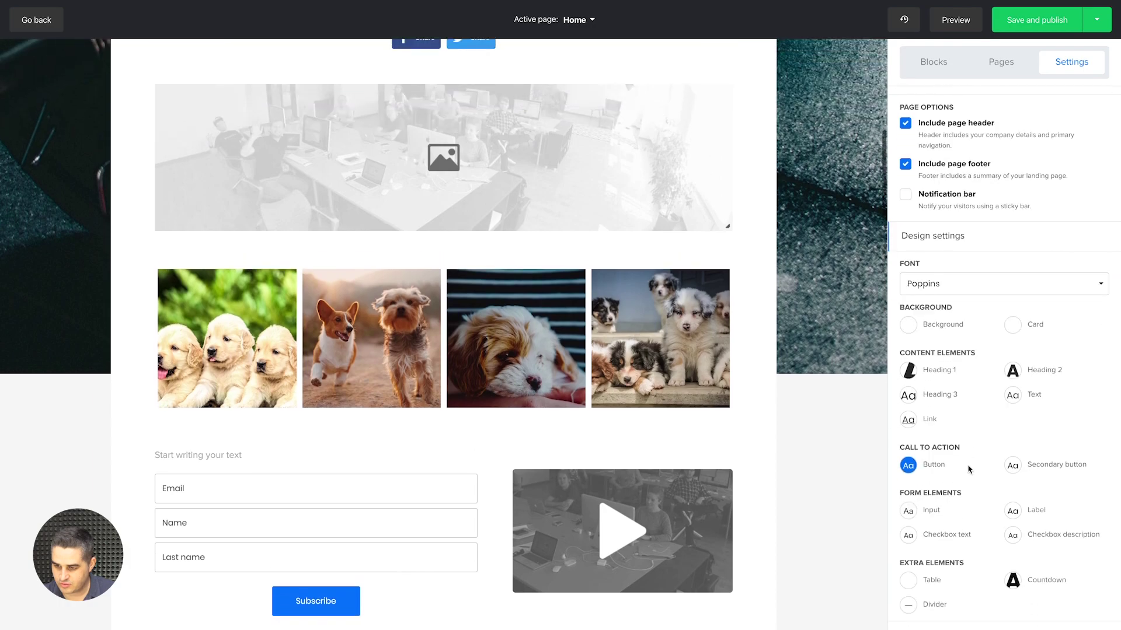
{"action": "scroll", "coordinate": [964, 461], "scroll_direction": "up", "scroll_amount": 2}
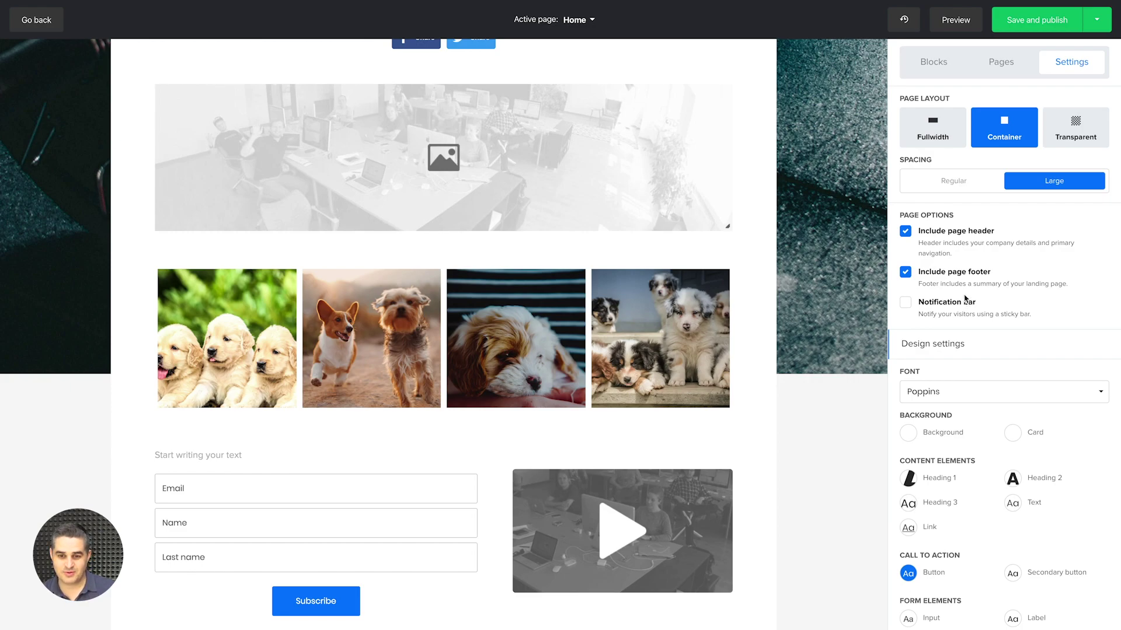
{"action": "scroll", "coordinate": [752, 283], "scroll_direction": "up", "scroll_amount": 5}
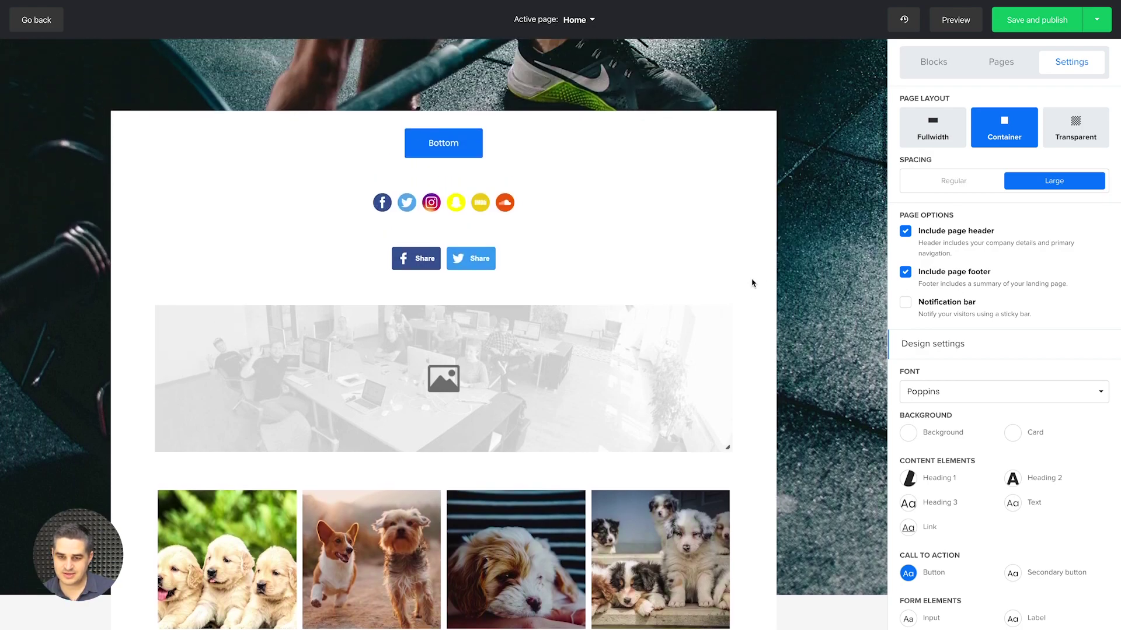
{"action": "scroll", "coordinate": [752, 283], "scroll_direction": "up", "scroll_amount": 3}
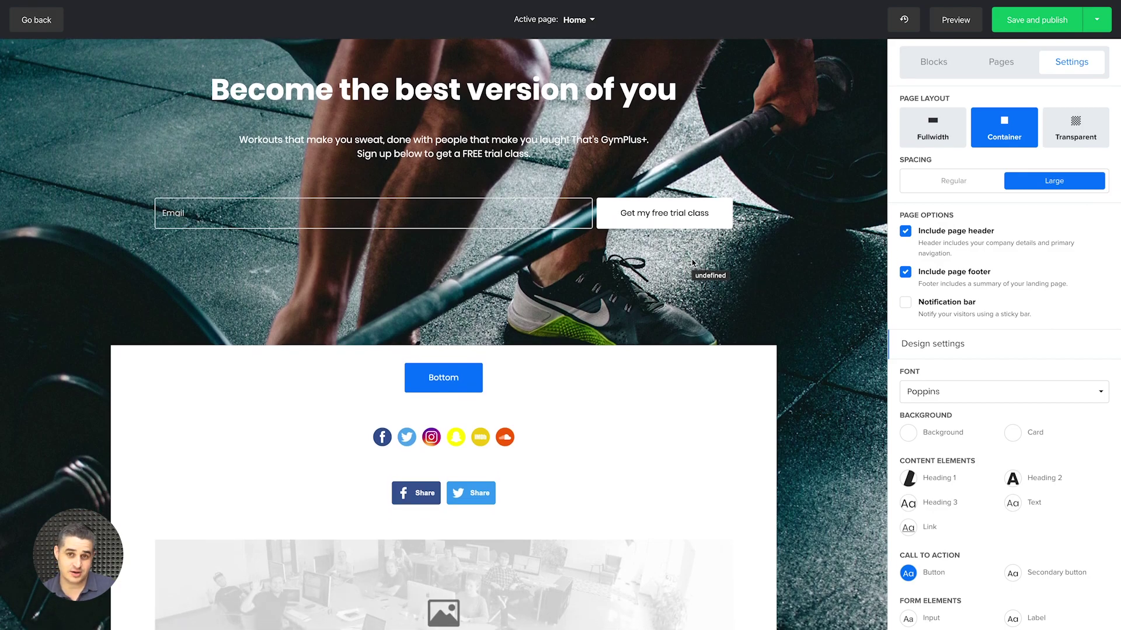
Delete the Bottom button, social icons, share buttons and placeholder image blocks below the hero section
{"action": "mouse_move", "coordinate": [555, 381]}
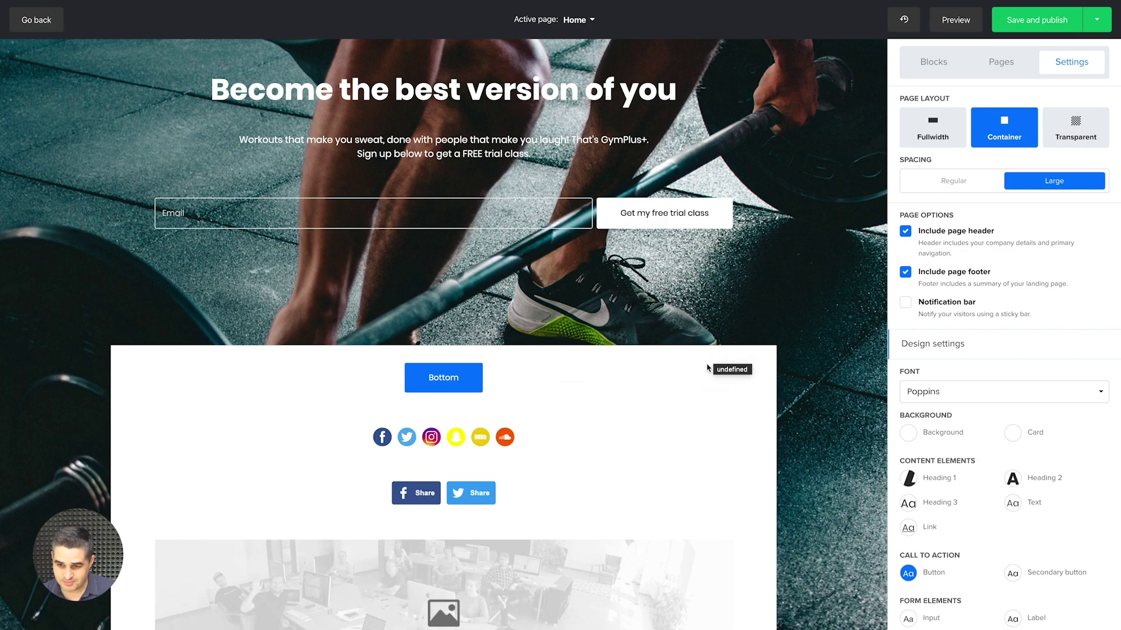
{"action": "left_click", "coordinate": [718, 349]}
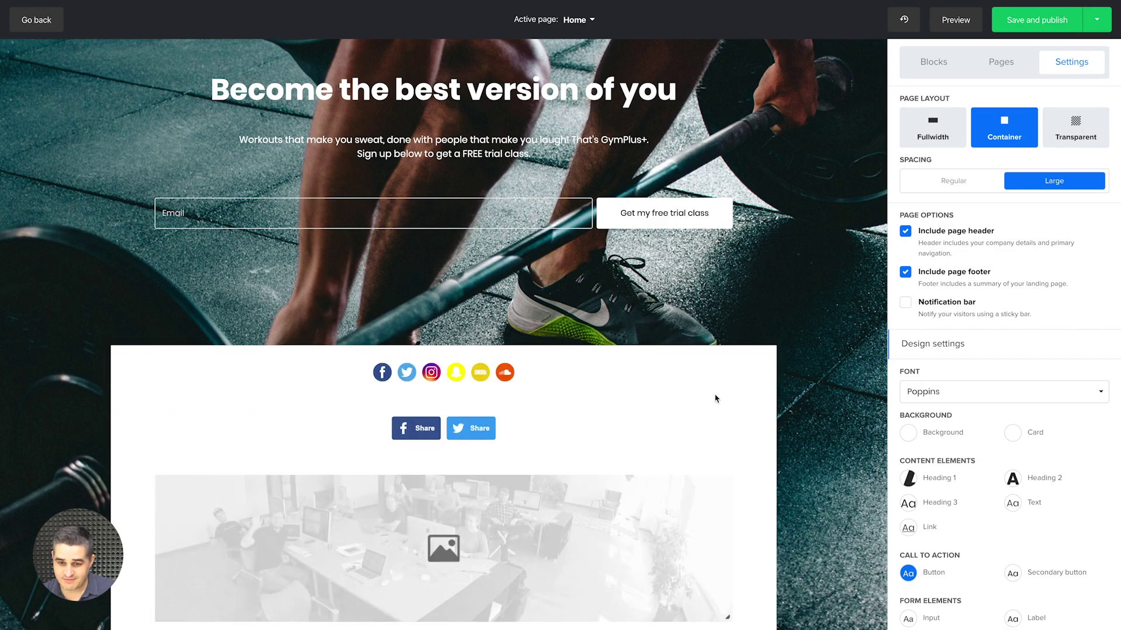
{"action": "left_click", "coordinate": [718, 350]}
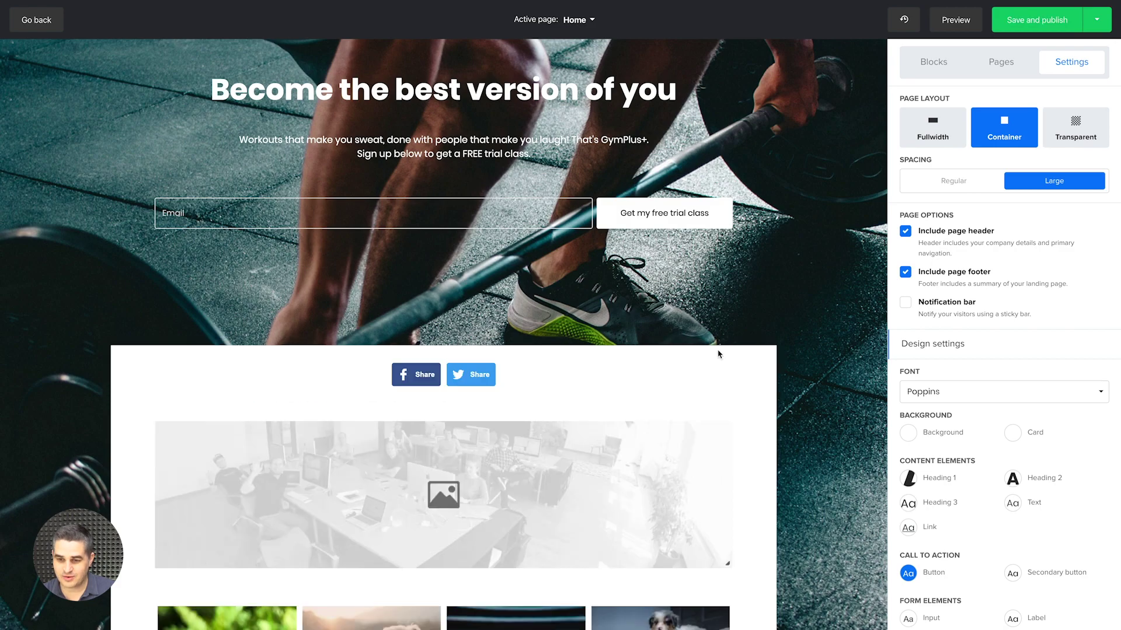
{"action": "left_click", "coordinate": [718, 350]}
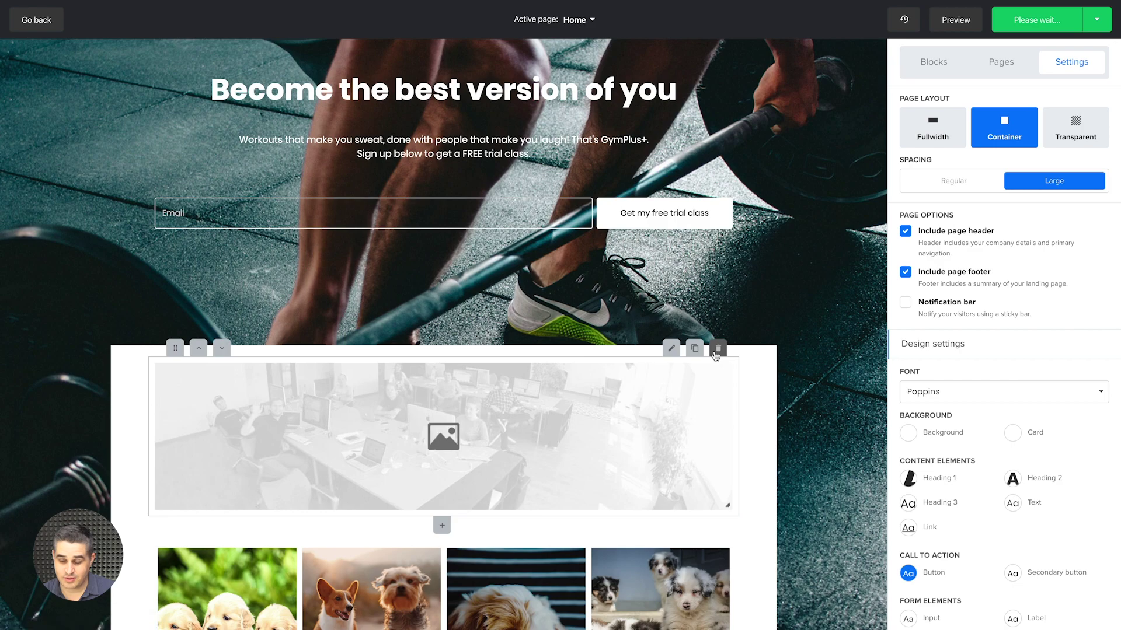
{"action": "left_click", "coordinate": [717, 350]}
{"action": "left_click", "coordinate": [716, 356]}
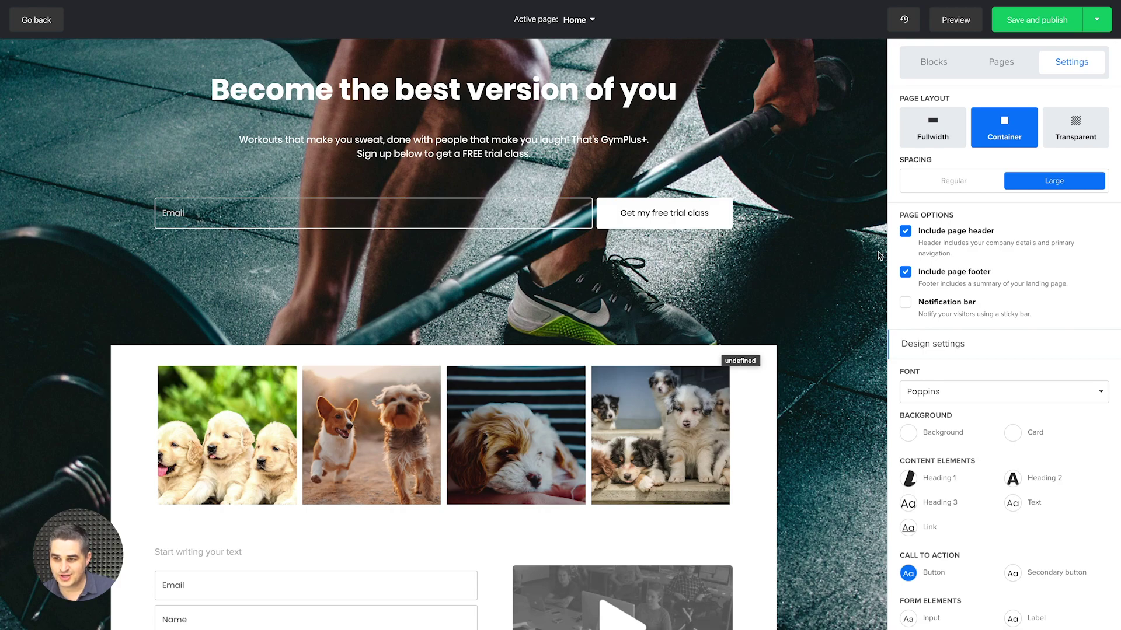
Create a Blog page with the slug blog, look over its SEO and social share settings, and save the page
{"action": "left_click", "coordinate": [1006, 65]}
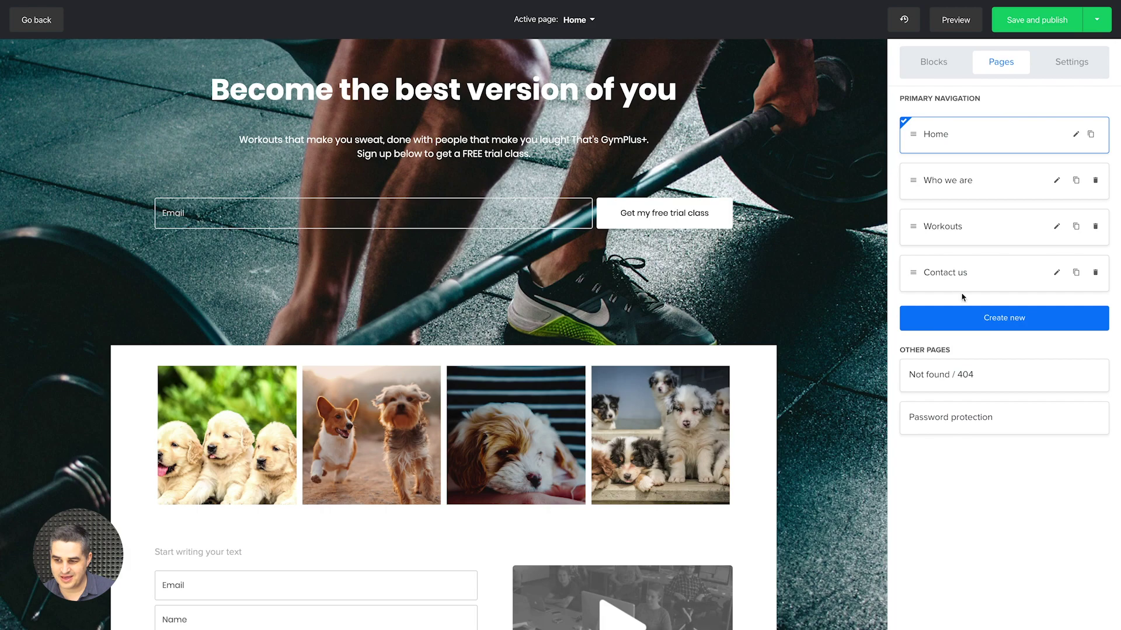
{"action": "left_click", "coordinate": [997, 321]}
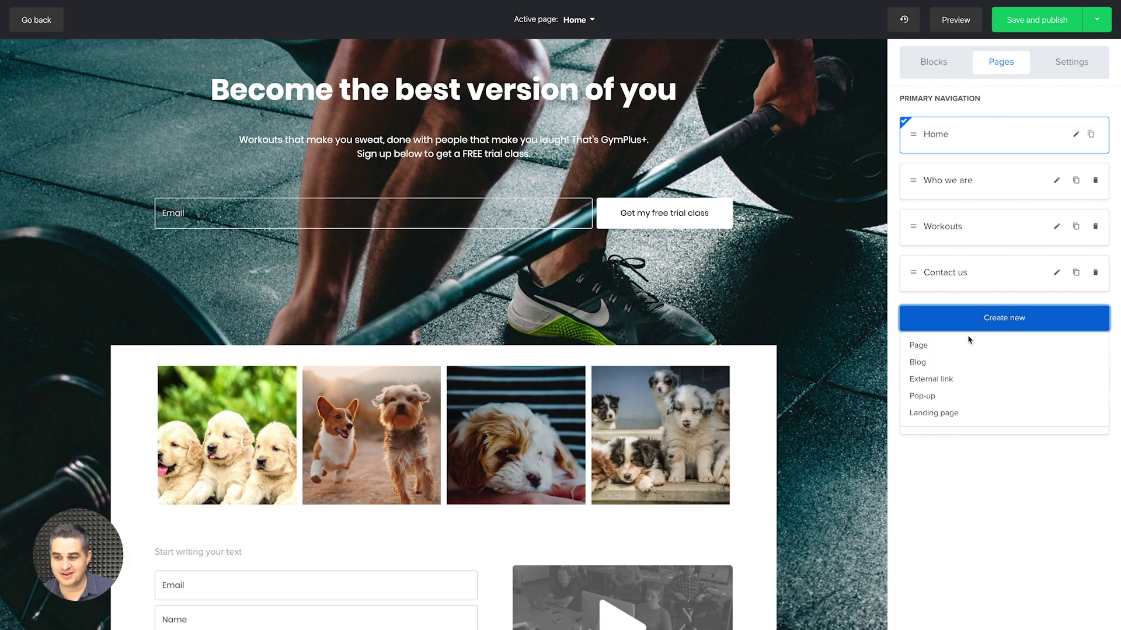
{"action": "left_click", "coordinate": [941, 363]}
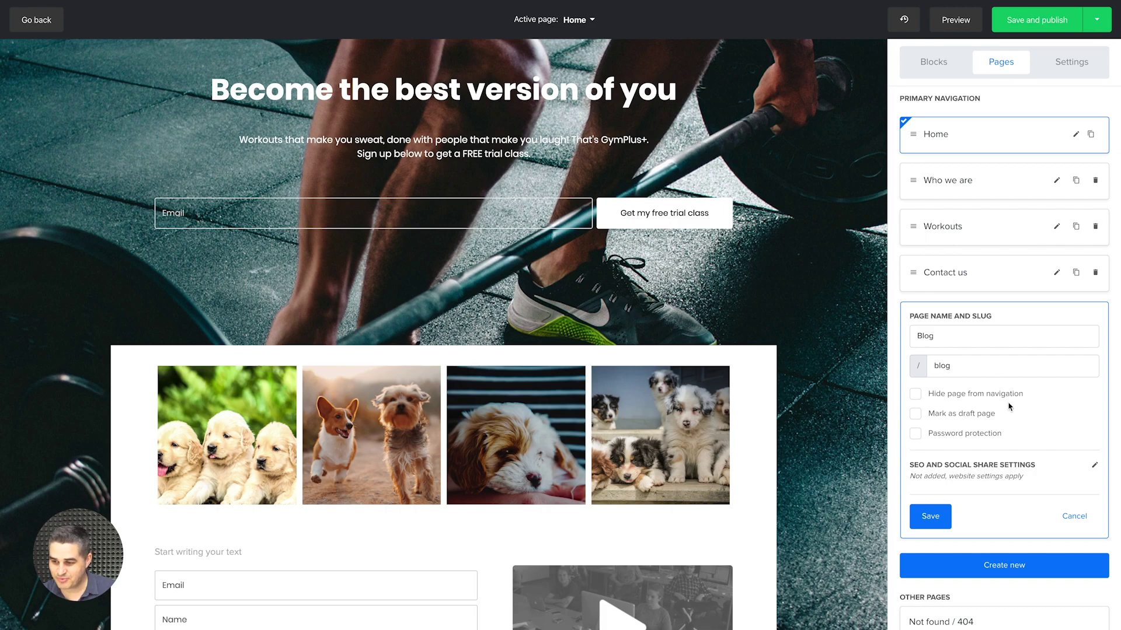
{"action": "scroll", "coordinate": [1011, 407], "scroll_direction": "down", "scroll_amount": 1}
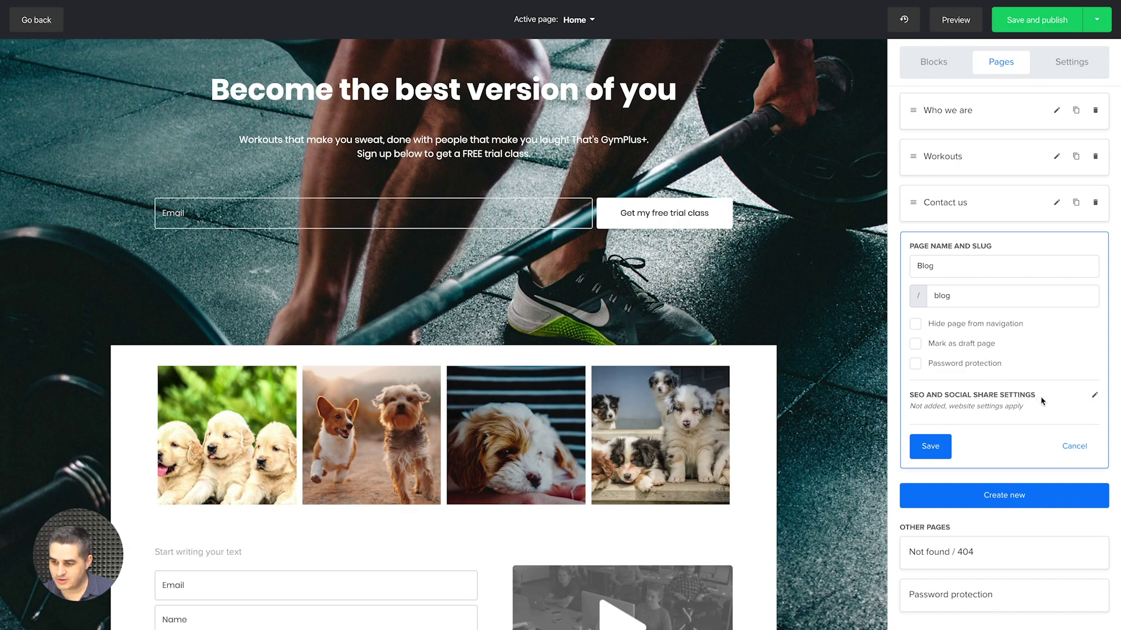
{"action": "left_click", "coordinate": [1095, 397]}
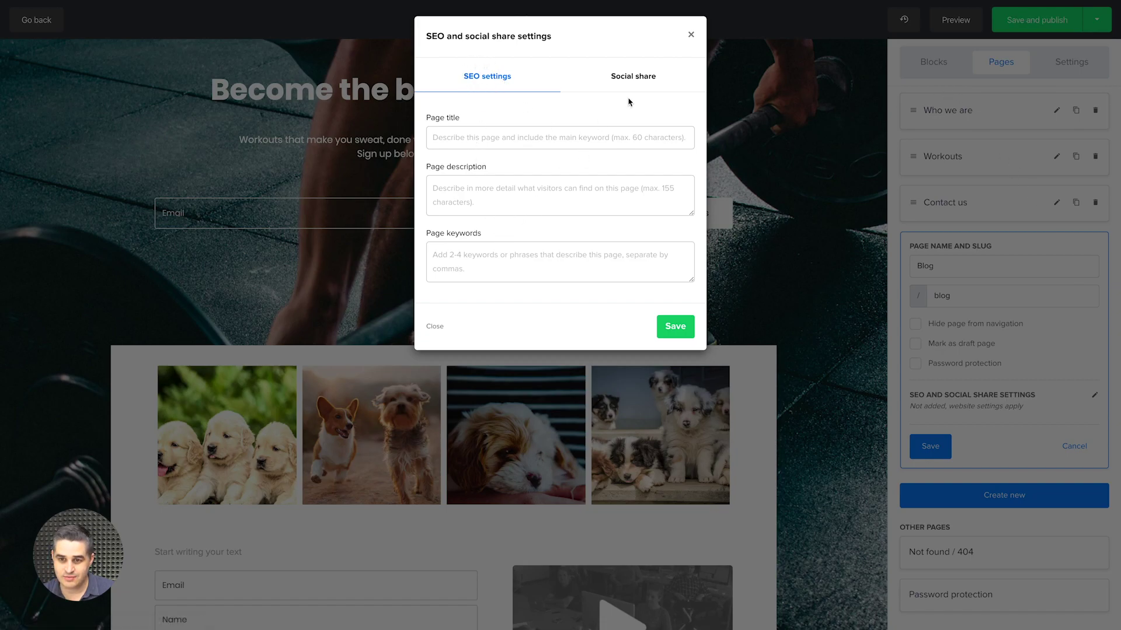
{"action": "left_click", "coordinate": [643, 80]}
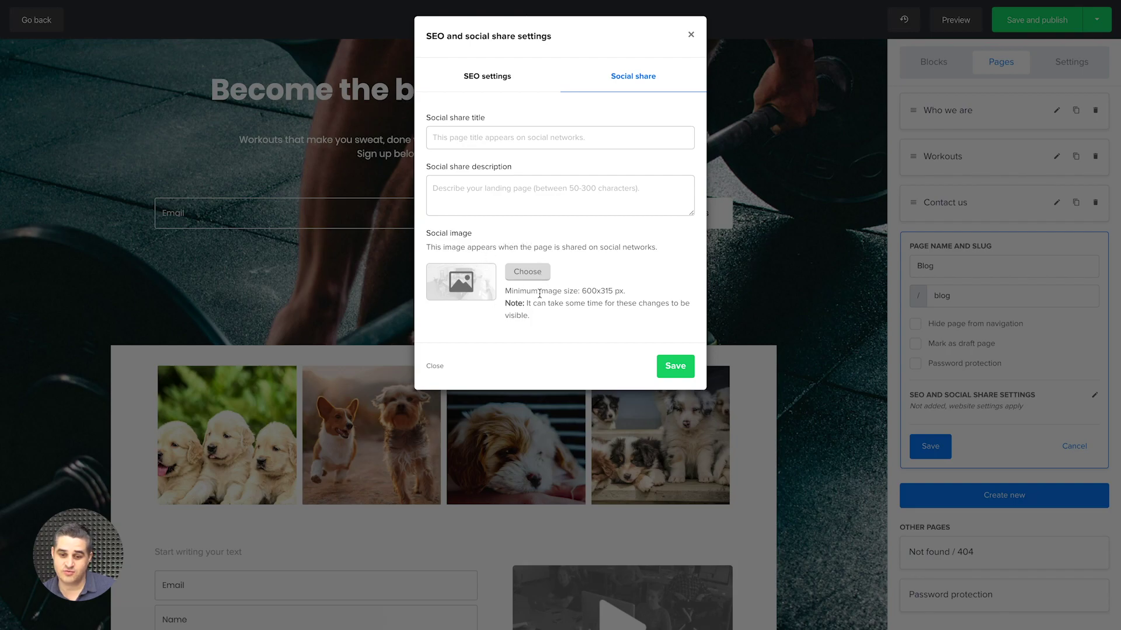
{"action": "left_click", "coordinate": [690, 36]}
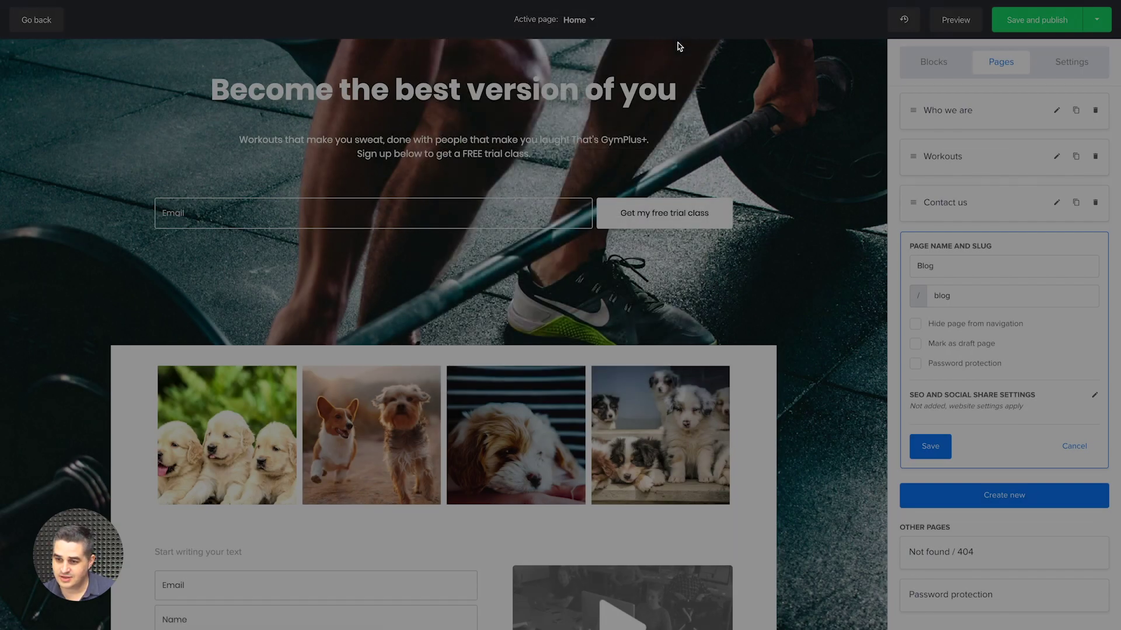
{"action": "left_click", "coordinate": [929, 447]}
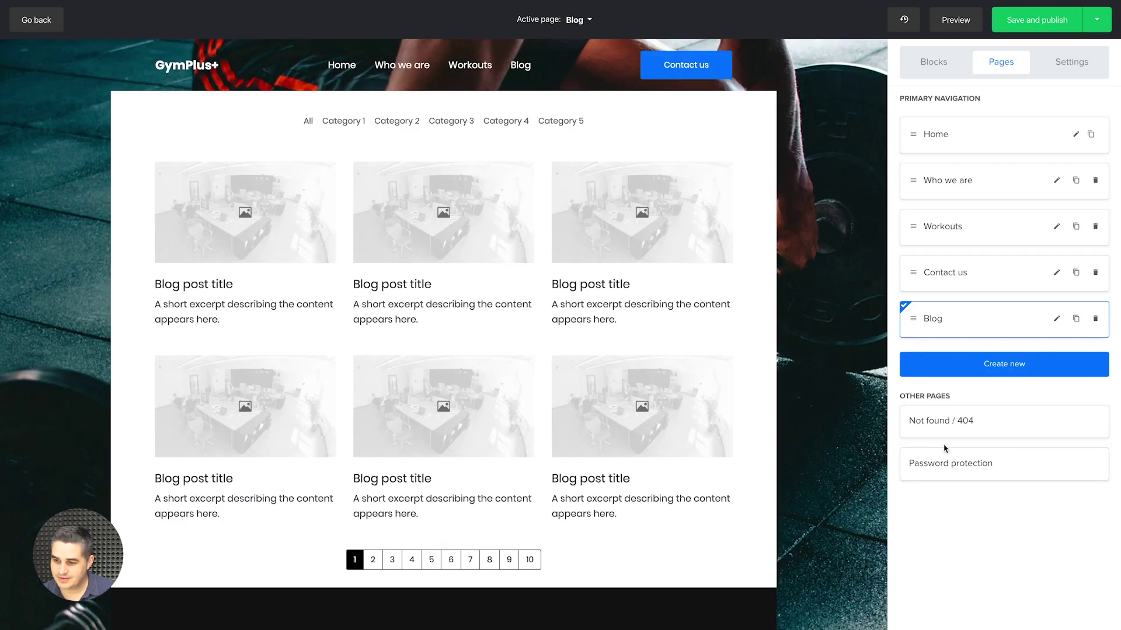
Switch the active page to Home and back to Blog, and look through the page layout and design settings
{"action": "left_click", "coordinate": [576, 20]}
{"action": "left_click", "coordinate": [578, 46]}
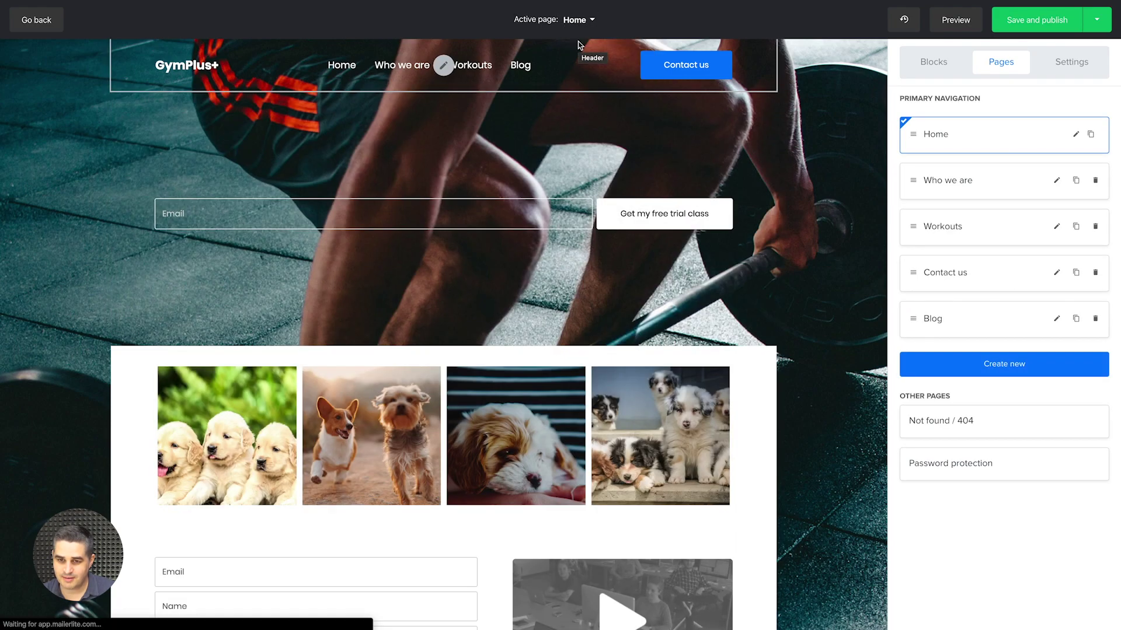
{"action": "left_click", "coordinate": [579, 21]}
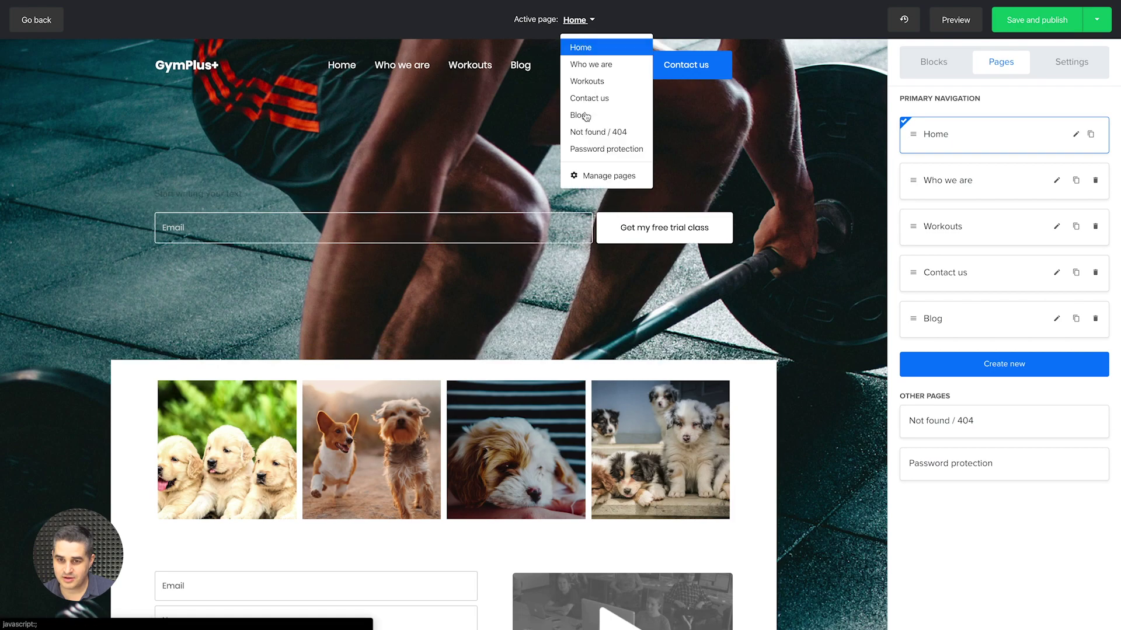
{"action": "left_click", "coordinate": [584, 113]}
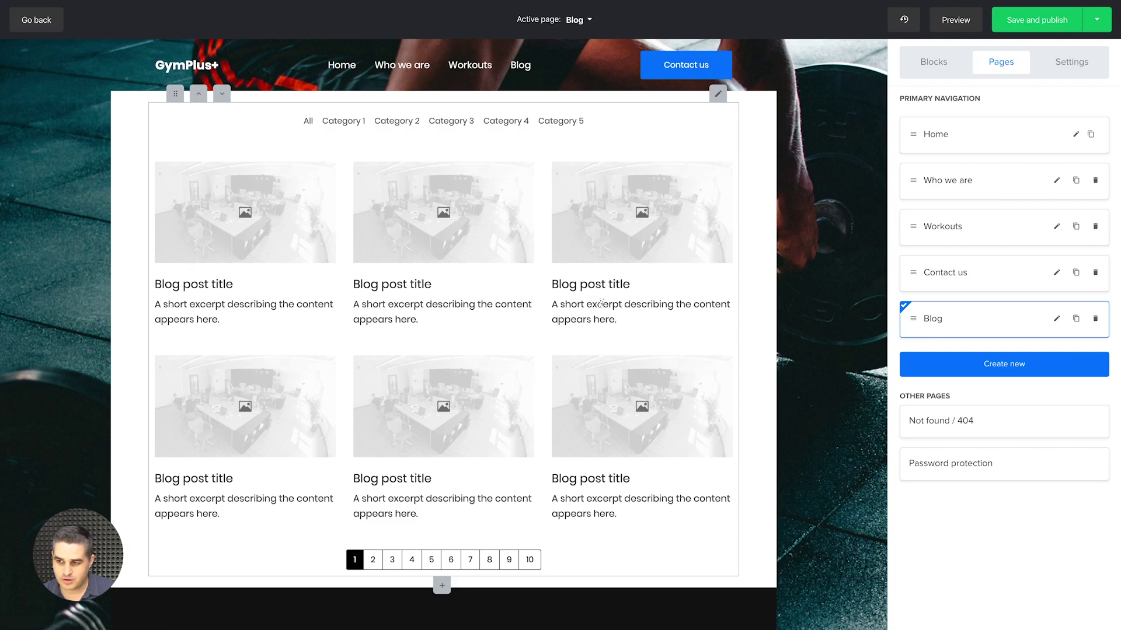
{"action": "left_click", "coordinate": [1058, 70]}
{"action": "scroll", "coordinate": [988, 351], "scroll_direction": "down", "scroll_amount": 2}
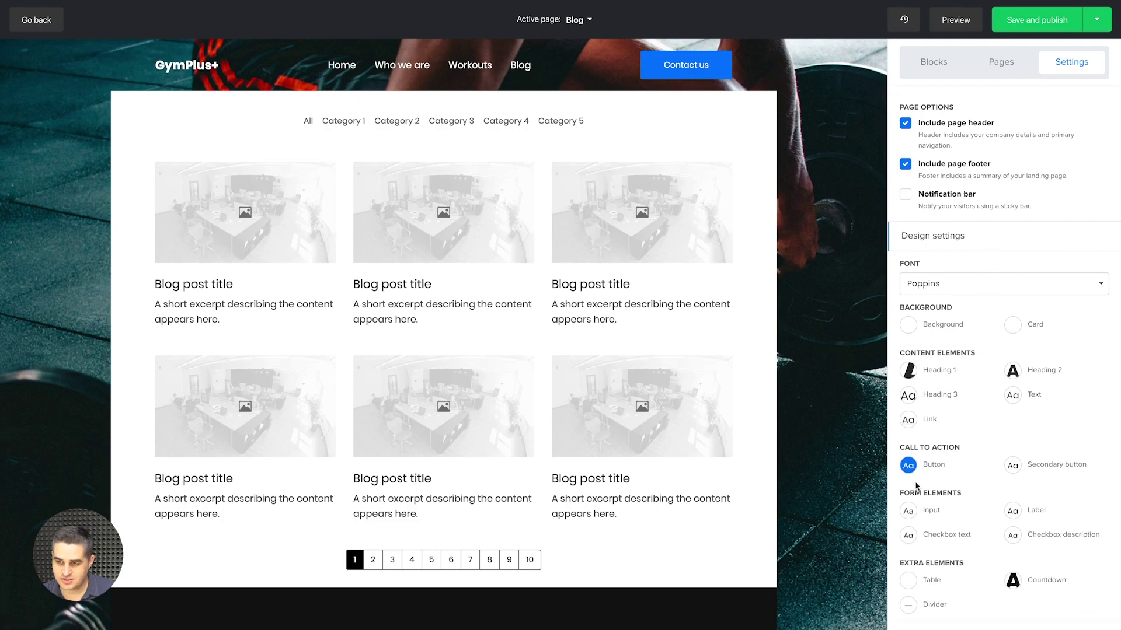
{"action": "scroll", "coordinate": [917, 486], "scroll_direction": "up", "scroll_amount": 2}
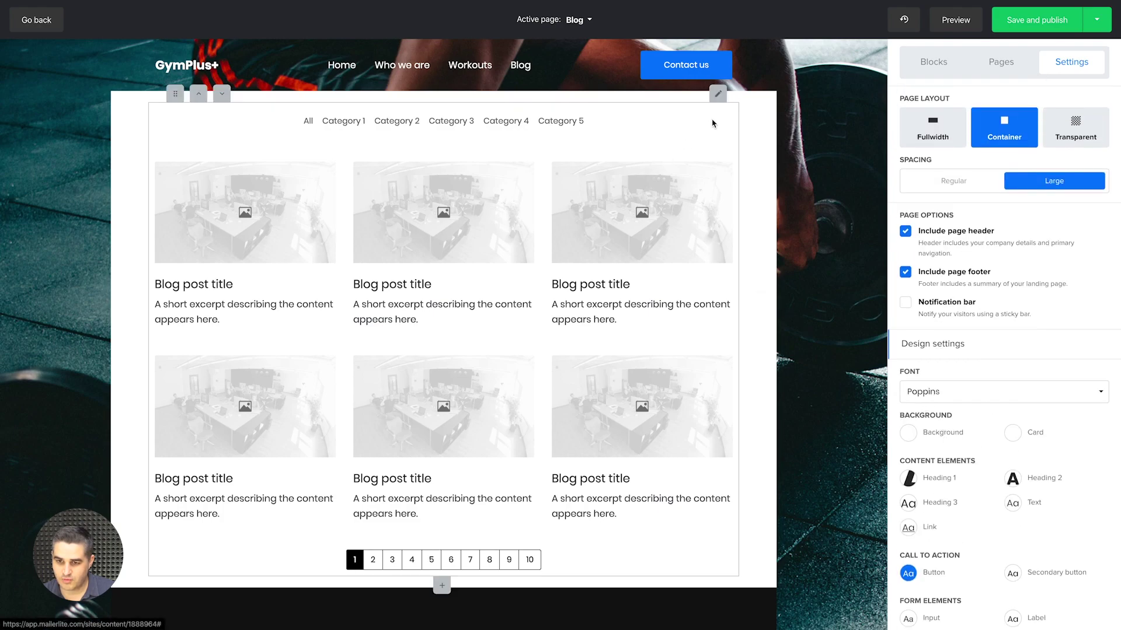
Open the Blog block for editing, try setting the first post as featured, and turn that option back off
{"action": "left_click", "coordinate": [718, 94]}
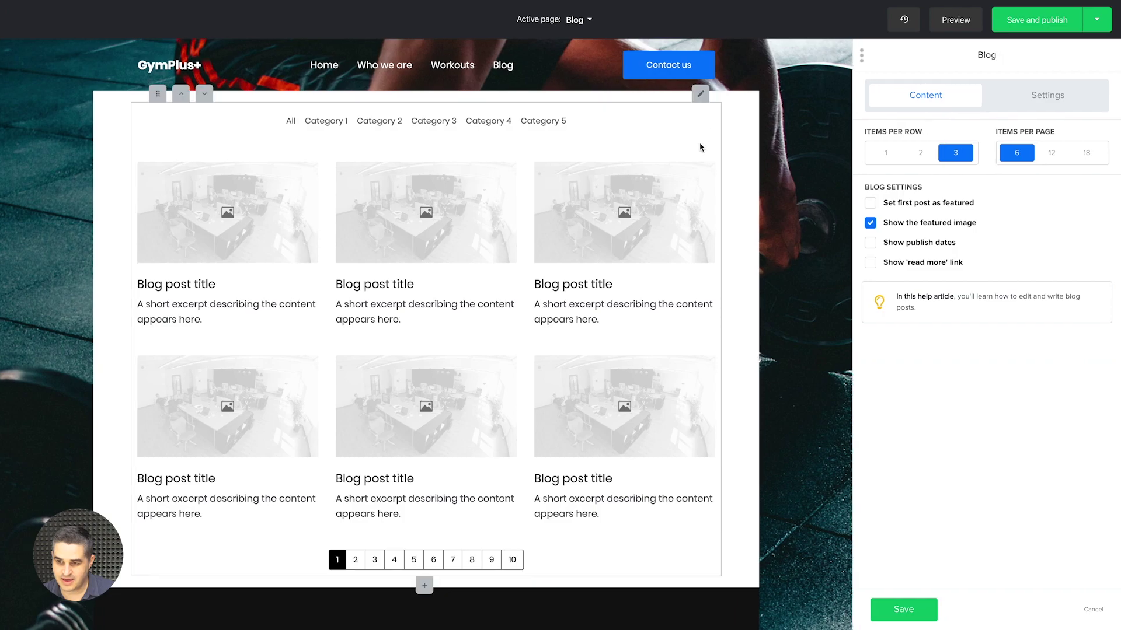
{"action": "left_click", "coordinate": [871, 204]}
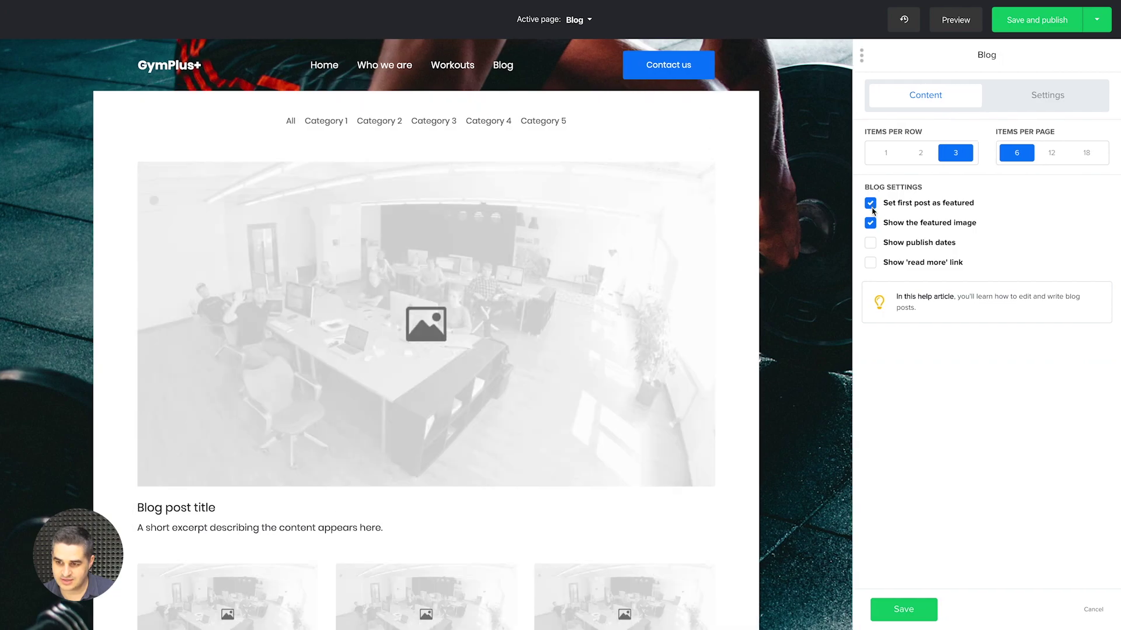
{"action": "left_click", "coordinate": [871, 204]}
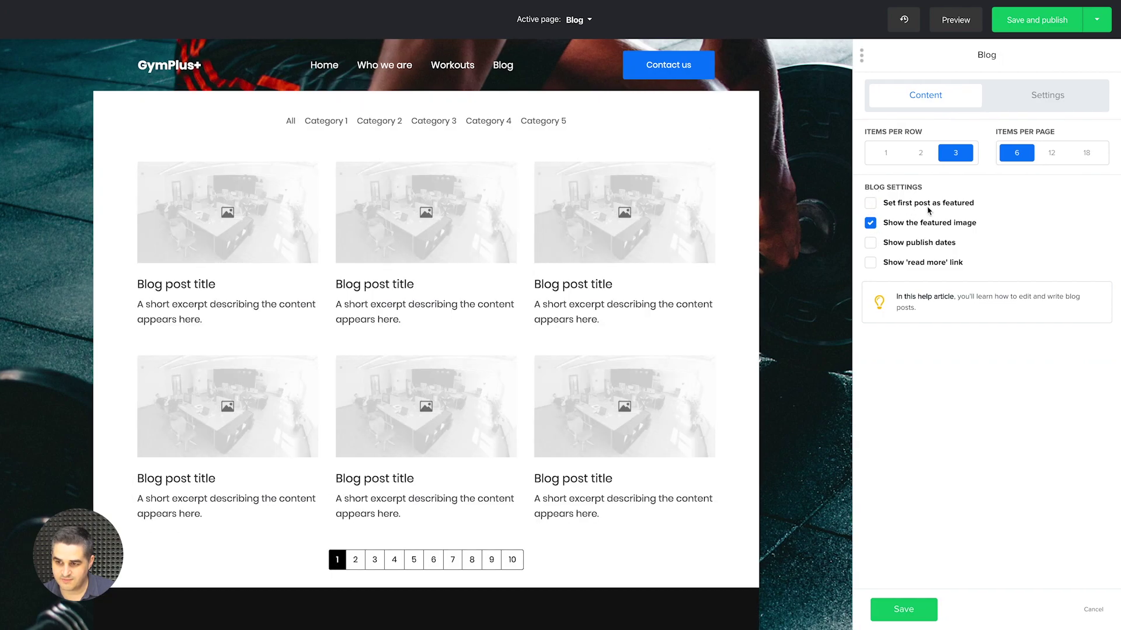
Show publish dates and the 'read more' link on the blog posts, set 12 items per page, and check the list
{"action": "left_click", "coordinate": [871, 243]}
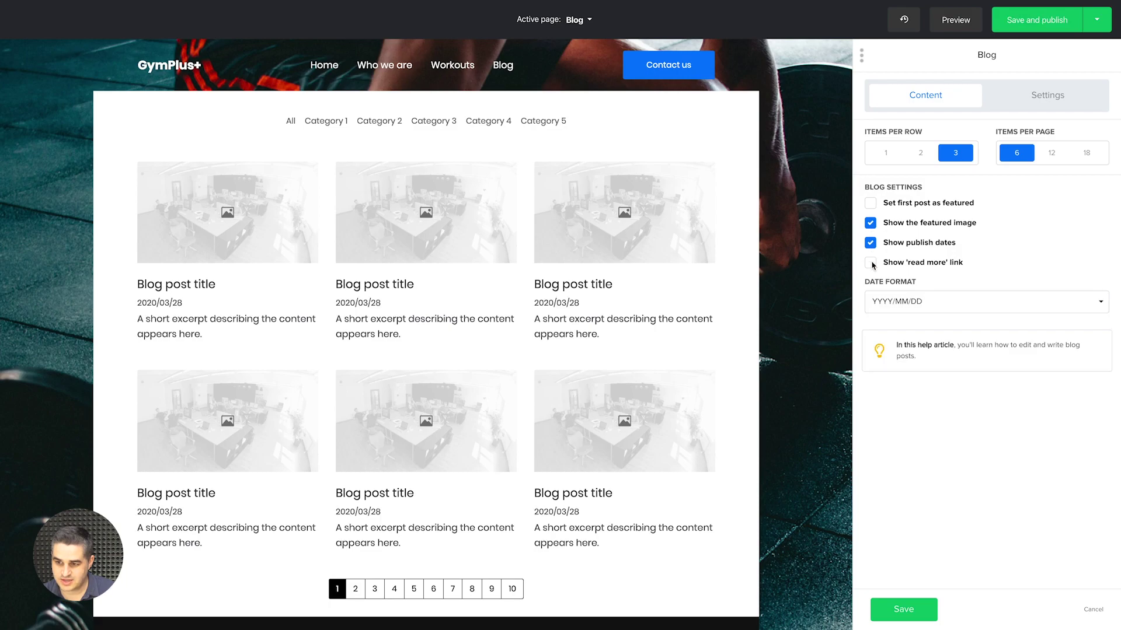
{"action": "left_click", "coordinate": [872, 263]}
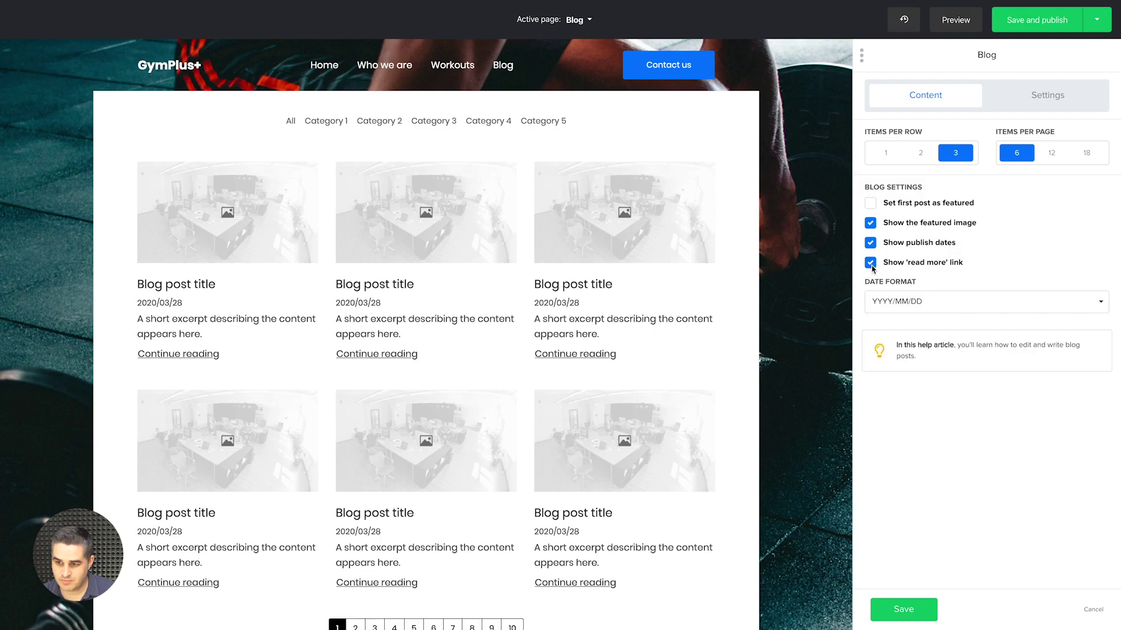
{"action": "left_click", "coordinate": [1045, 157]}
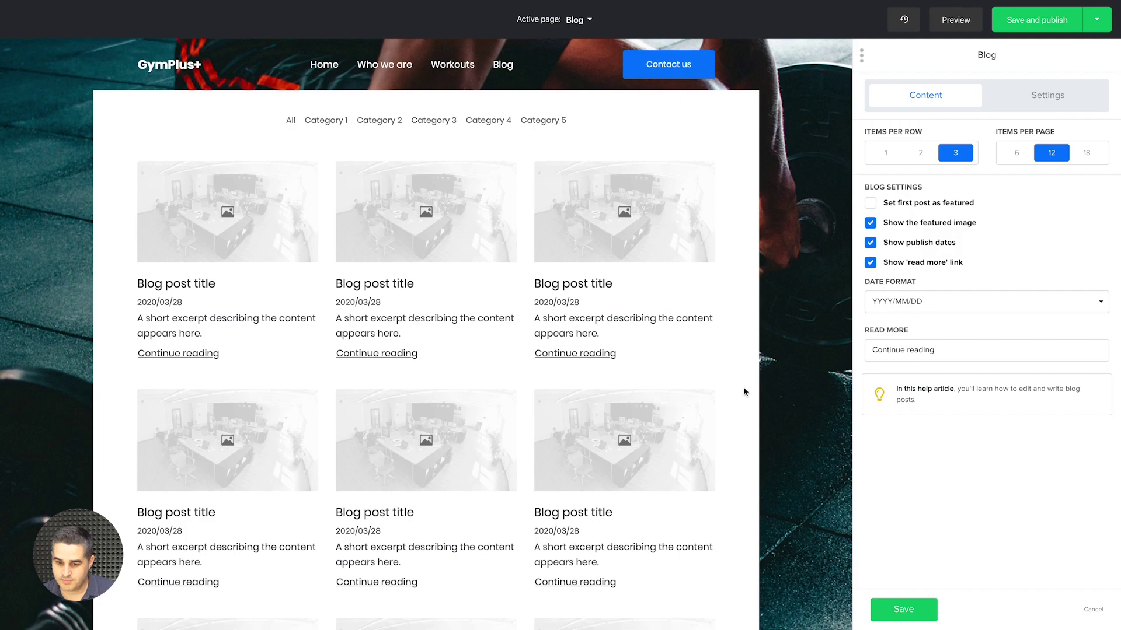
{"action": "scroll", "coordinate": [743, 391], "scroll_direction": "down", "scroll_amount": 10}
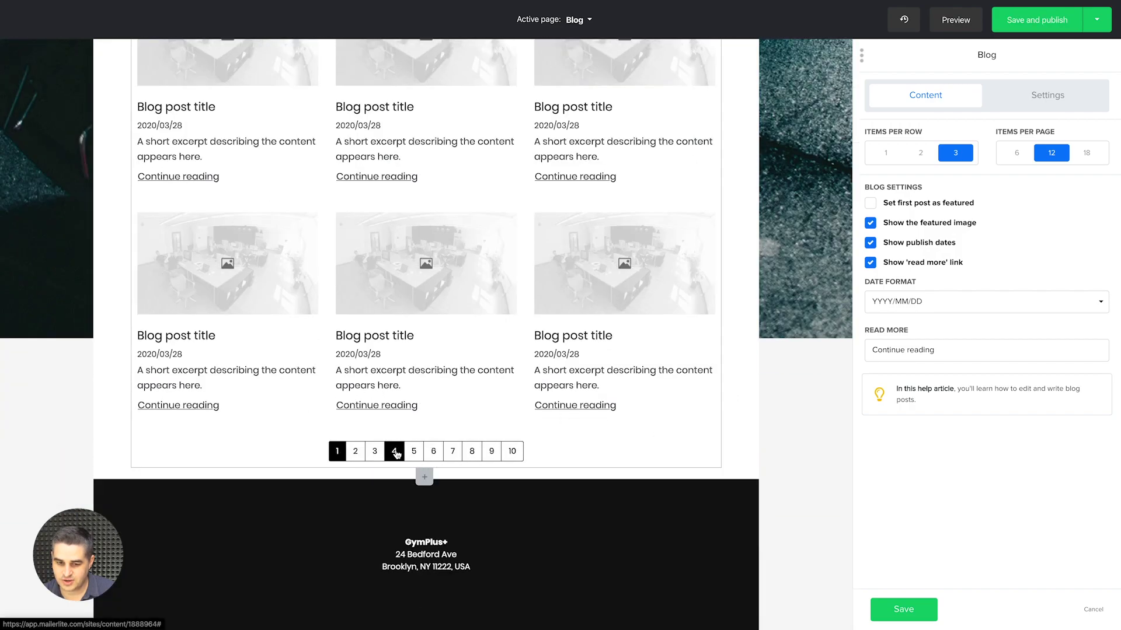
{"action": "scroll", "coordinate": [740, 438], "scroll_direction": "up", "scroll_amount": 9}
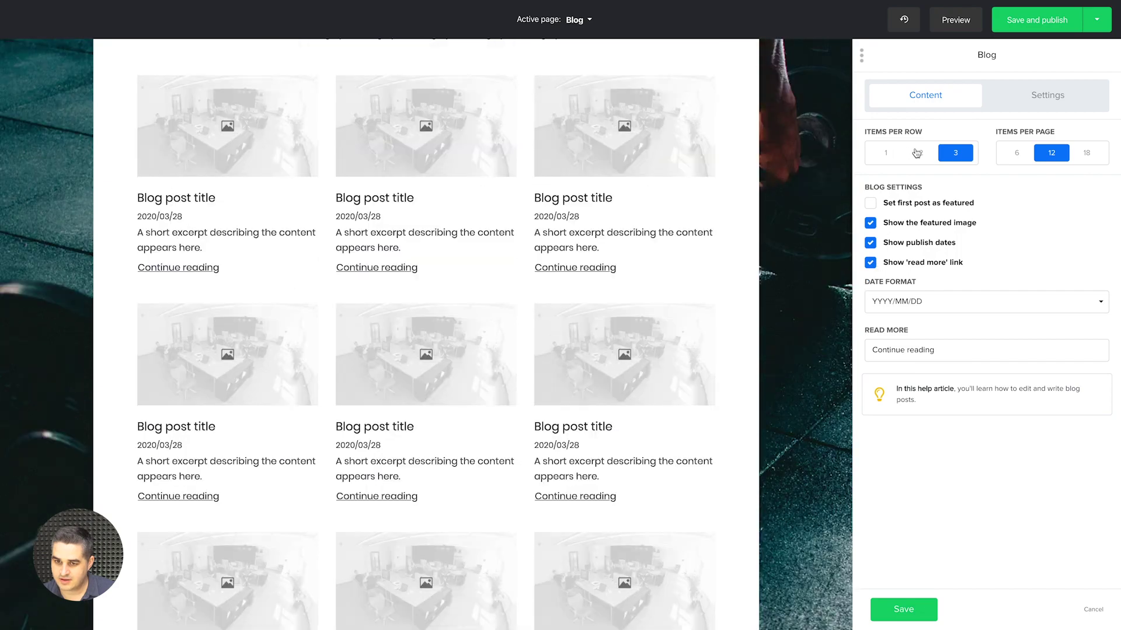
Try the blog list with 2 and 1 items per row, return it to 3, and save the Blog block
{"action": "left_click", "coordinate": [917, 153]}
{"action": "left_click", "coordinate": [888, 153]}
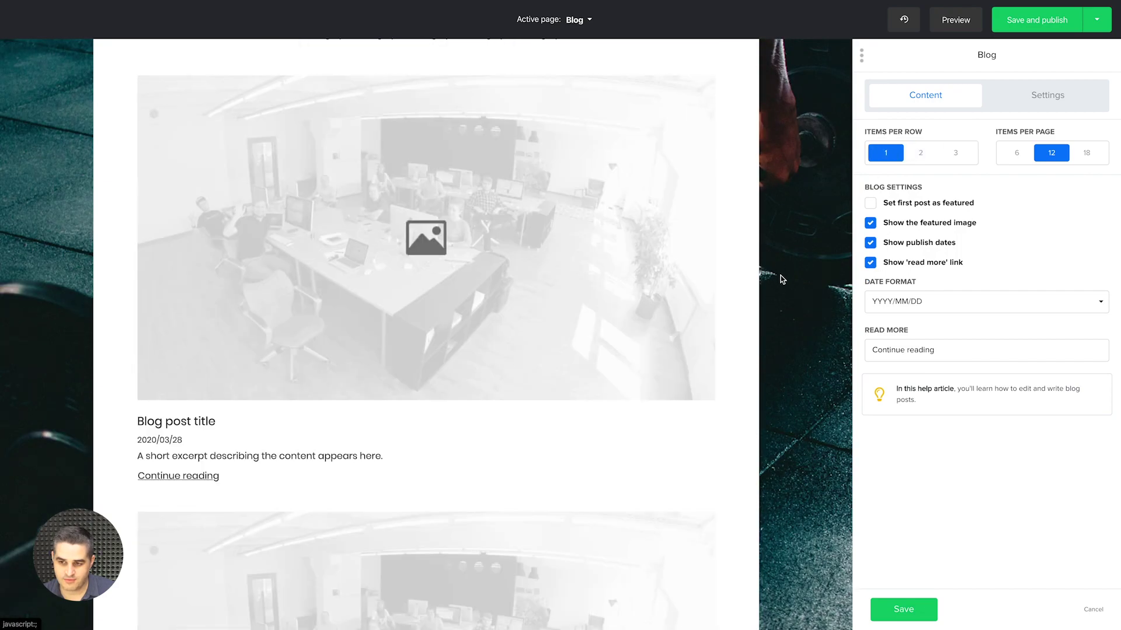
{"action": "left_click", "coordinate": [956, 153]}
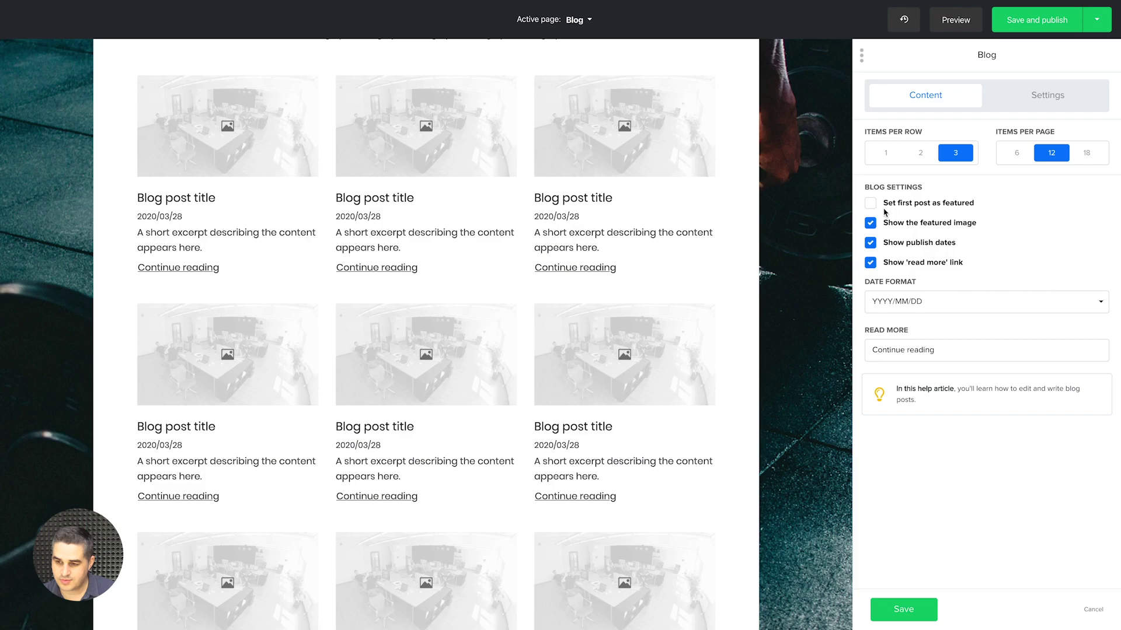
{"action": "scroll", "coordinate": [807, 233], "scroll_direction": "up", "scroll_amount": 2}
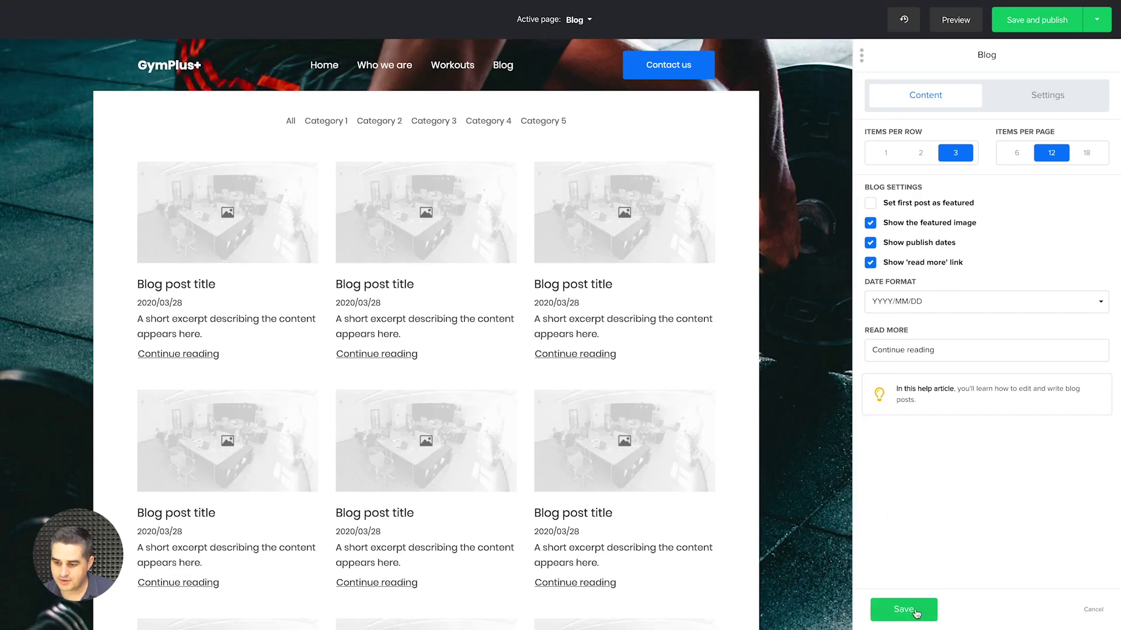
{"action": "left_click", "coordinate": [915, 611]}
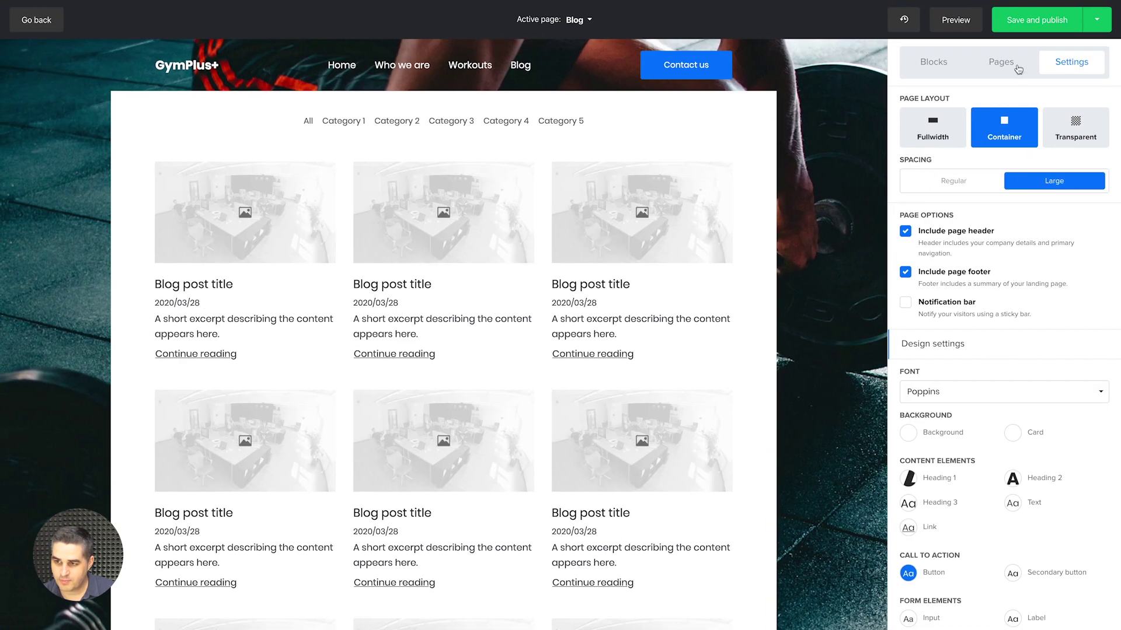
Mark the Blog page as a draft and hide it from navigation, and save and publish the website
{"action": "left_click", "coordinate": [1019, 70]}
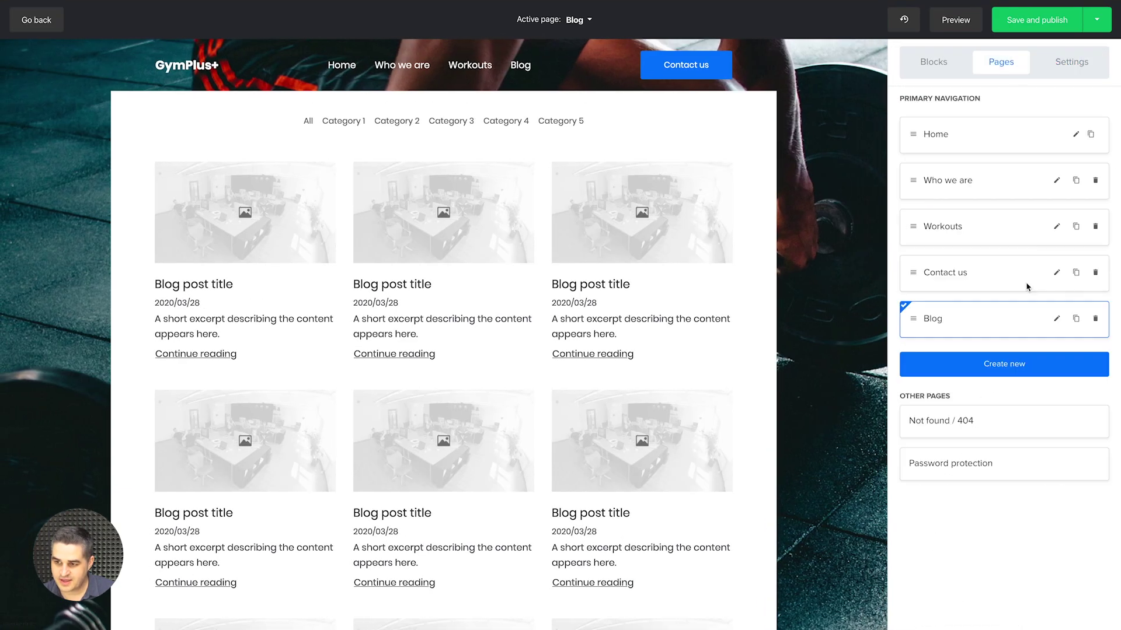
{"action": "left_click", "coordinate": [1055, 319]}
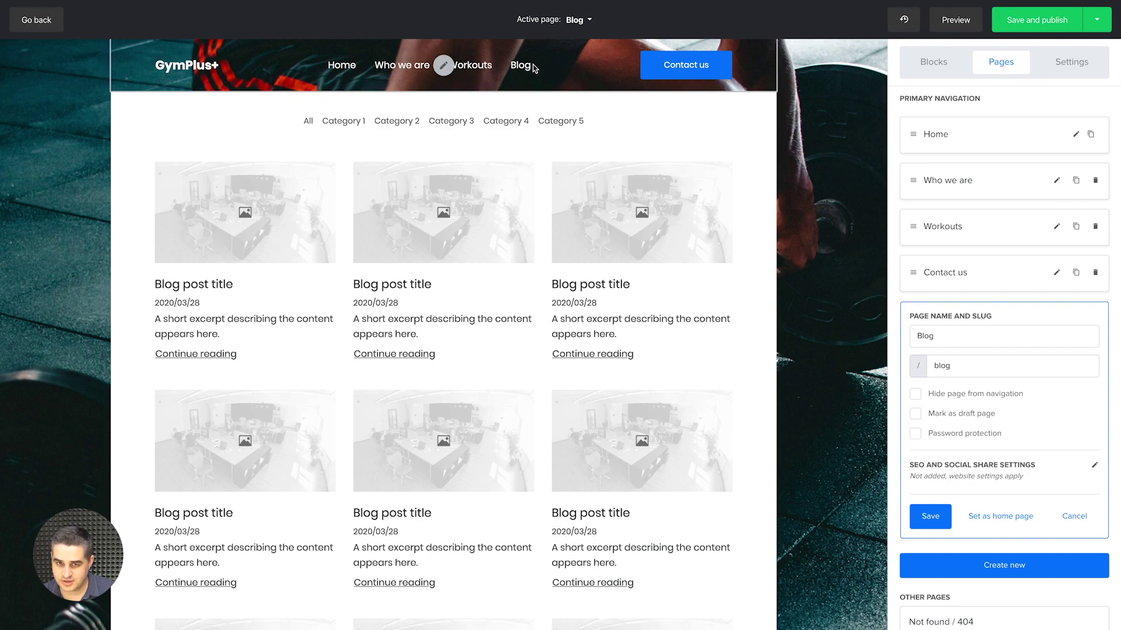
{"action": "left_click", "coordinate": [915, 414]}
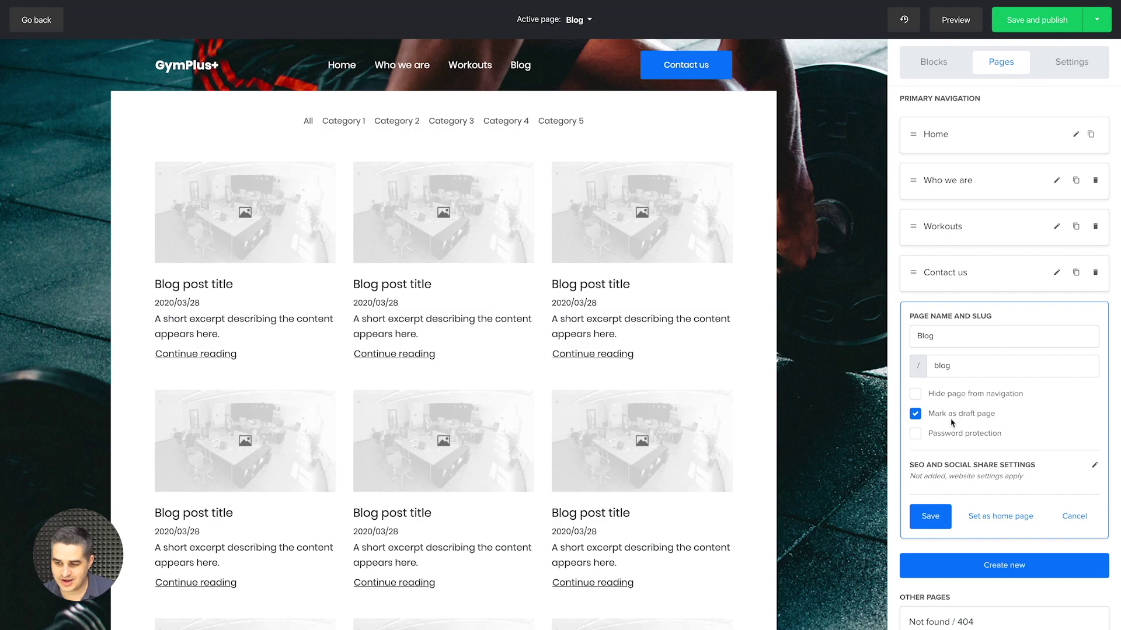
{"action": "left_click", "coordinate": [915, 394]}
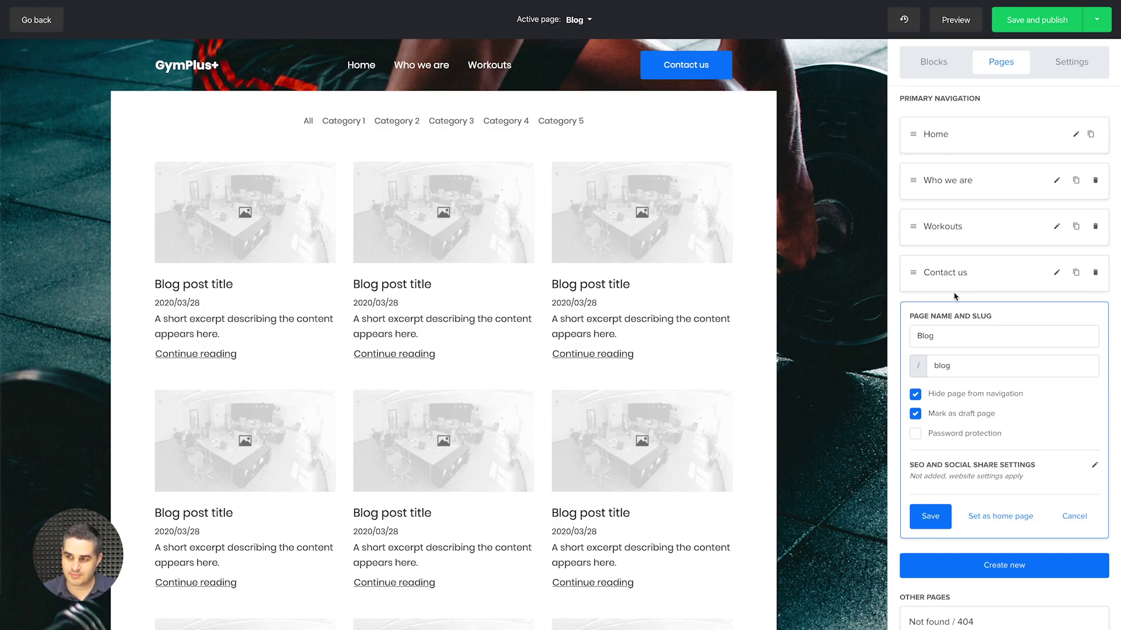
{"action": "left_click", "coordinate": [1100, 27]}
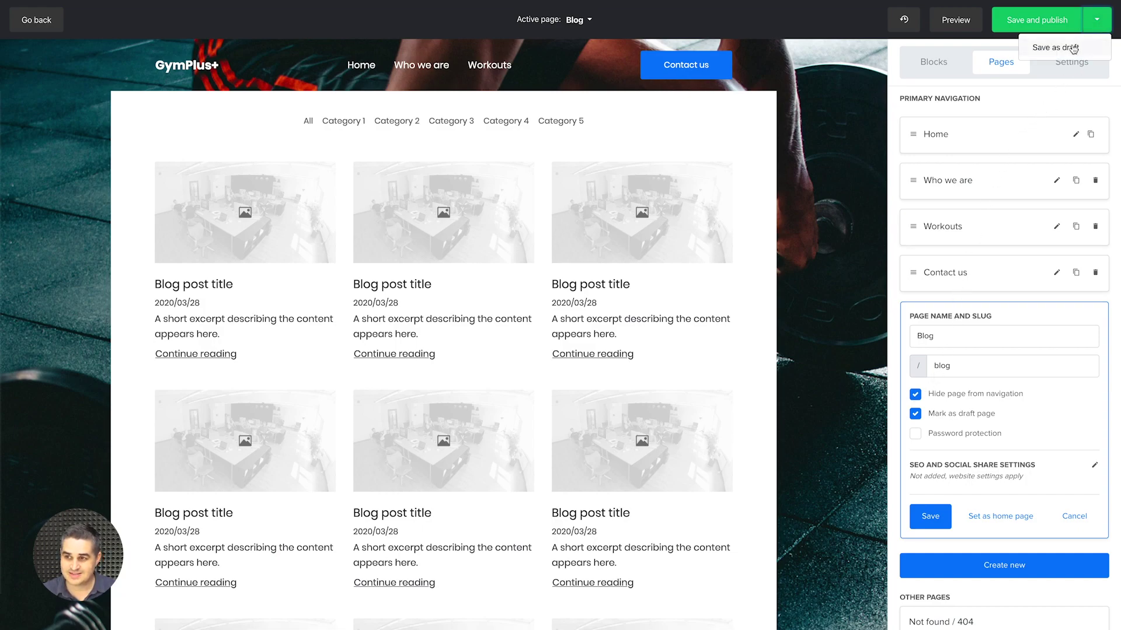
{"action": "left_click", "coordinate": [1033, 20]}
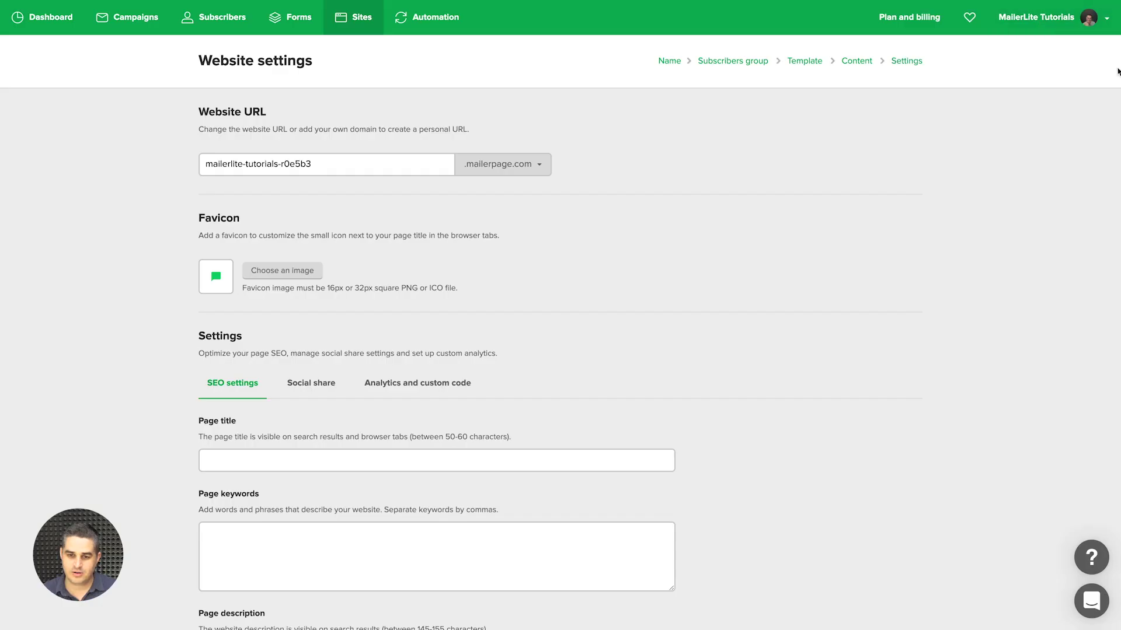
Check the domain choices for the website URL, leave the SEO fields empty, and save the website settings
{"action": "scroll", "coordinate": [556, 256], "scroll_direction": "down", "scroll_amount": 2}
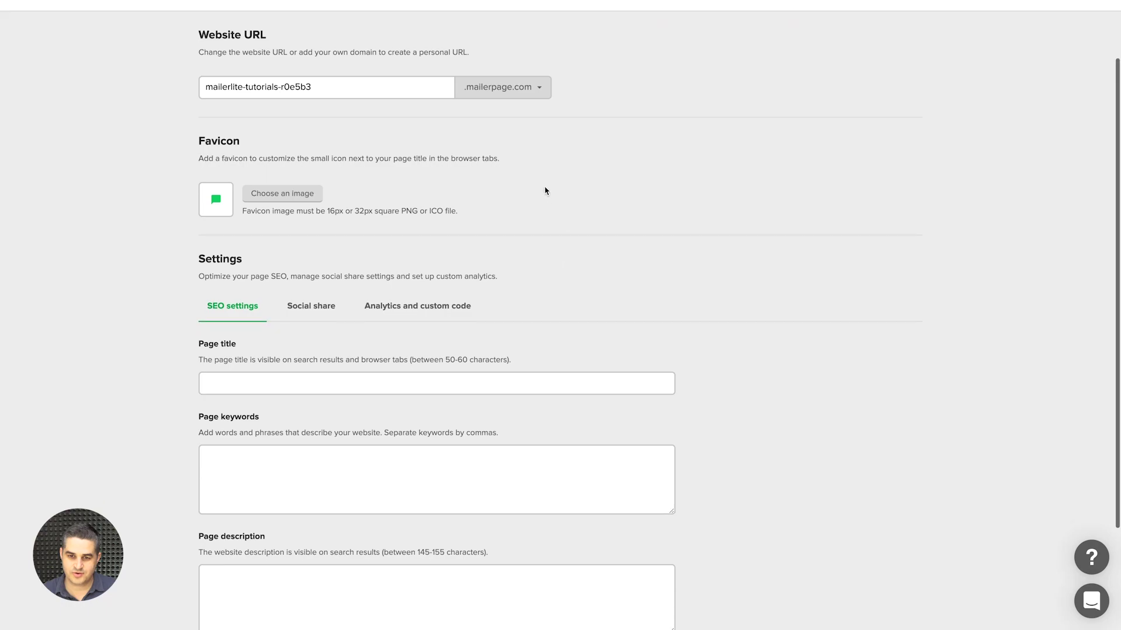
{"action": "left_click", "coordinate": [510, 88]}
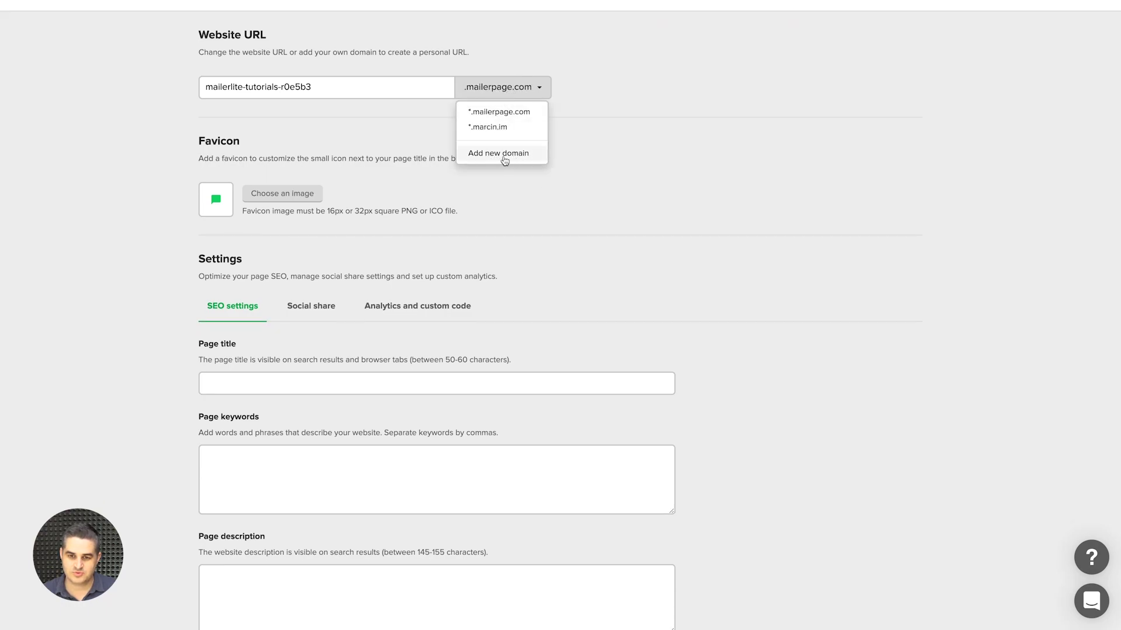
{"action": "scroll", "coordinate": [673, 295], "scroll_direction": "down", "scroll_amount": 3}
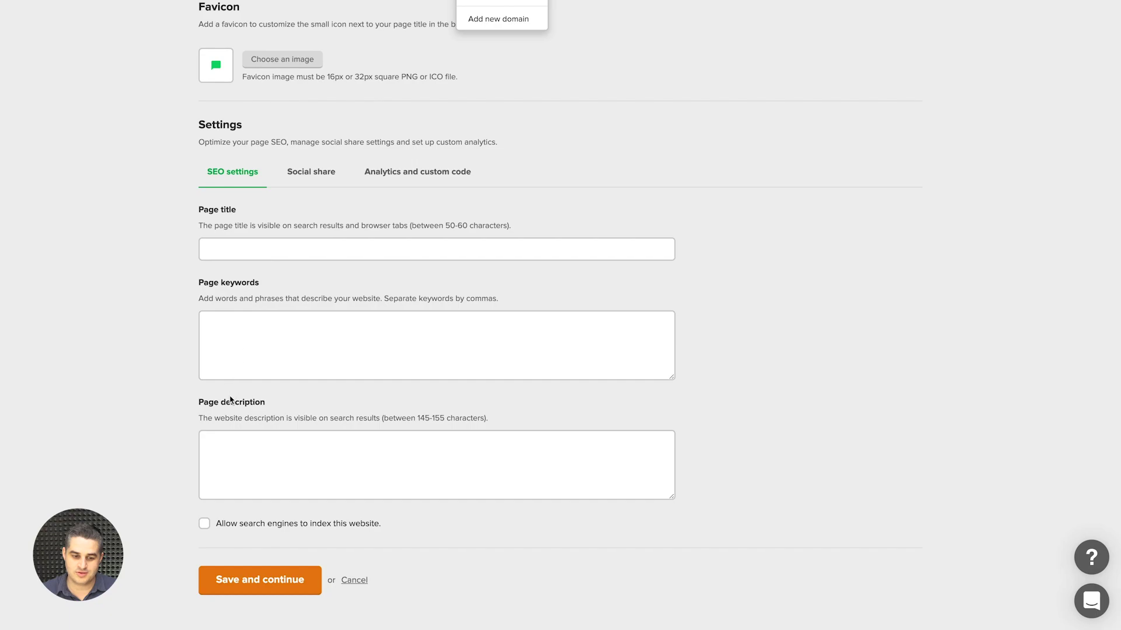
{"action": "left_click", "coordinate": [257, 578]}
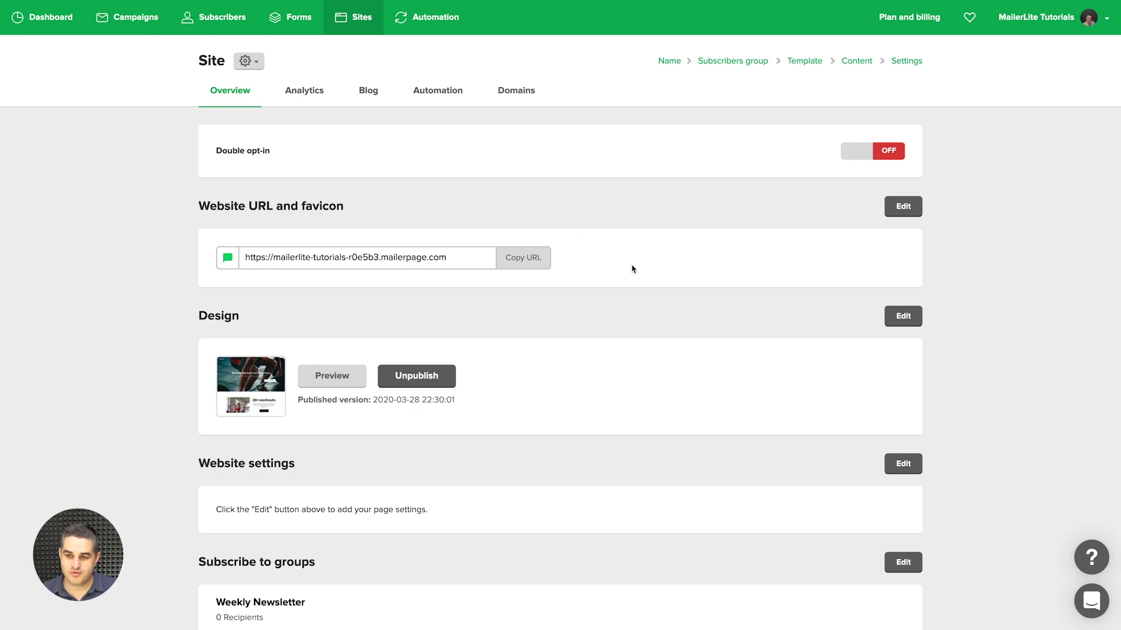
Look through the site's overview and its blog posts section, and return to the overview
{"action": "scroll", "coordinate": [666, 384], "scroll_direction": "down", "scroll_amount": 1}
{"action": "scroll", "coordinate": [591, 338], "scroll_direction": "up", "scroll_amount": 1}
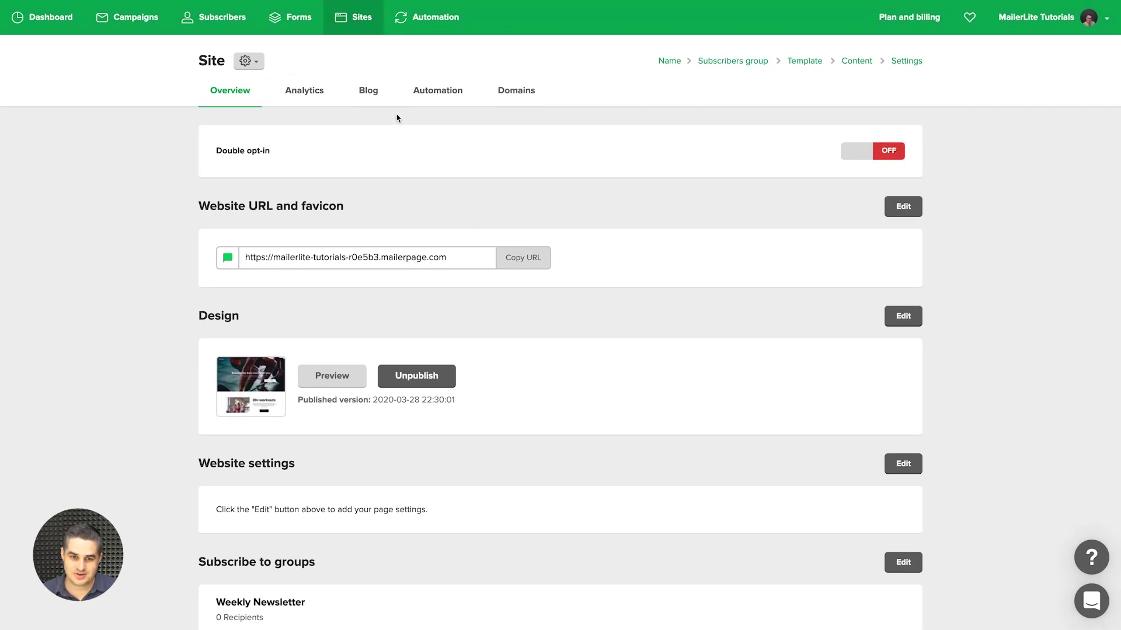
{"action": "left_click", "coordinate": [369, 91]}
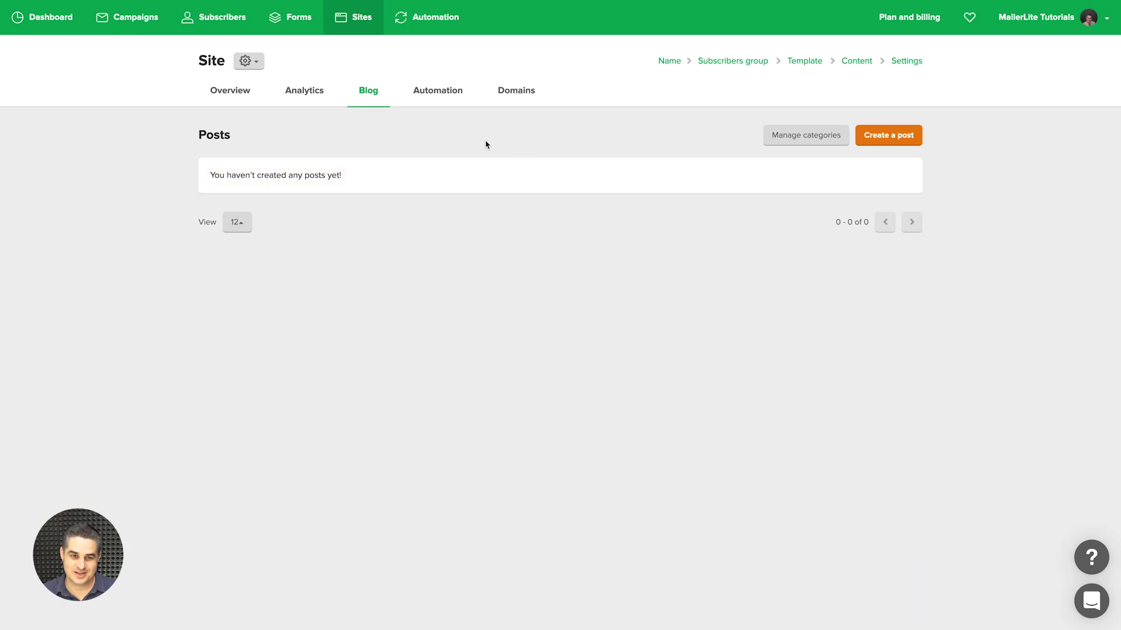
{"action": "left_click", "coordinate": [231, 91]}
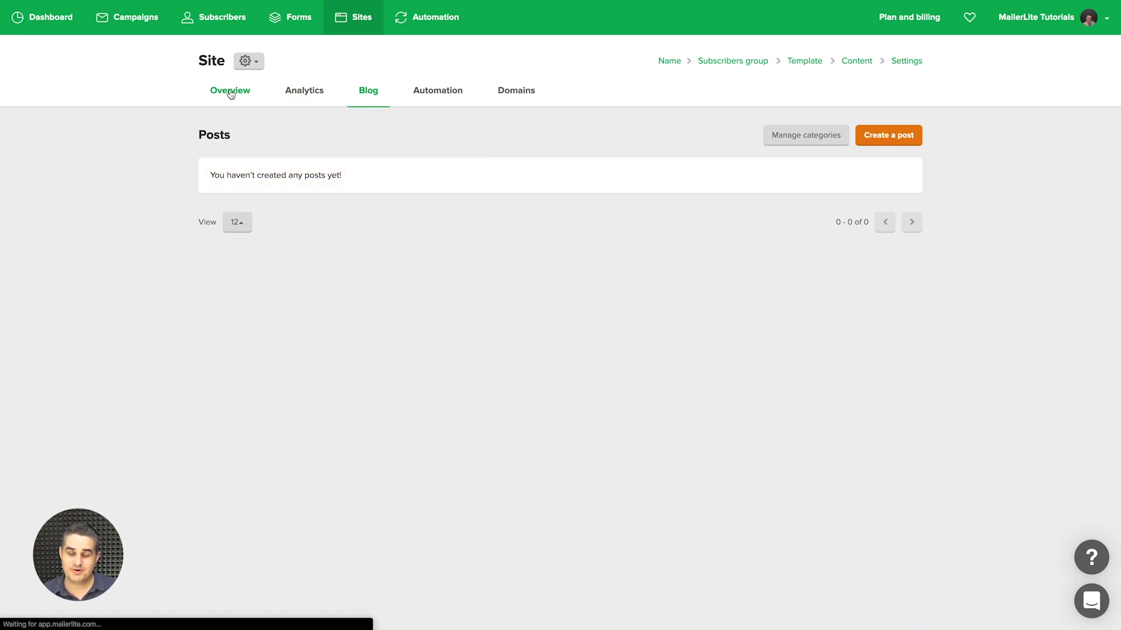